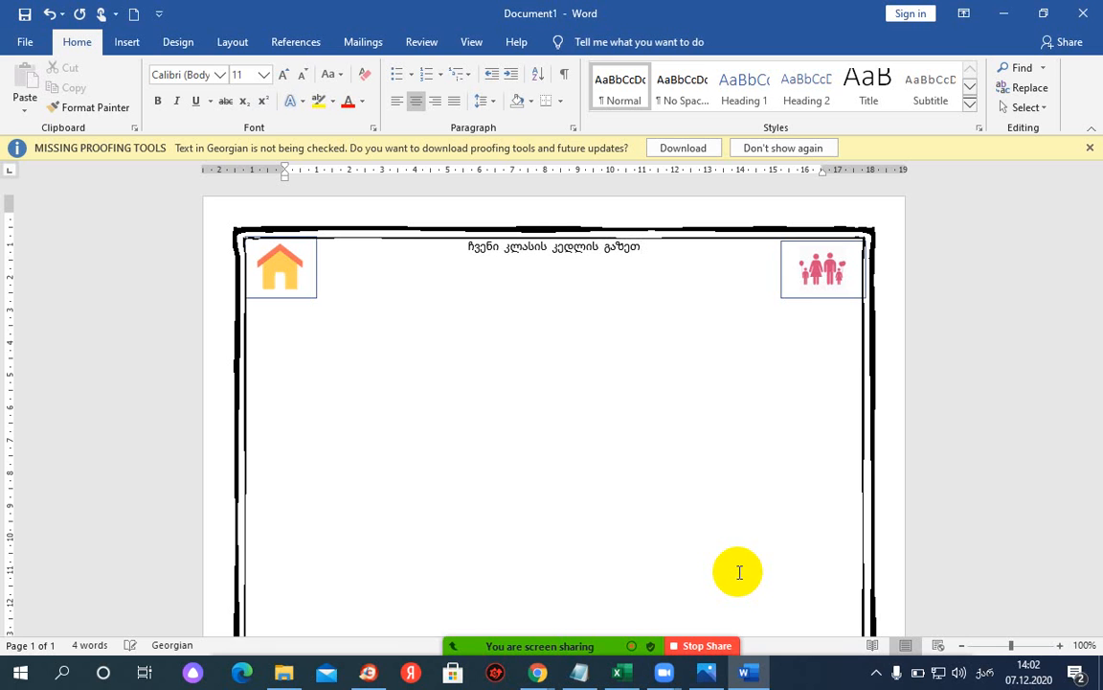
- Add the final letter to the Georgian title ჩვენი კლასის კედლის გაზეთი and set it to 26 pt
text(ი)
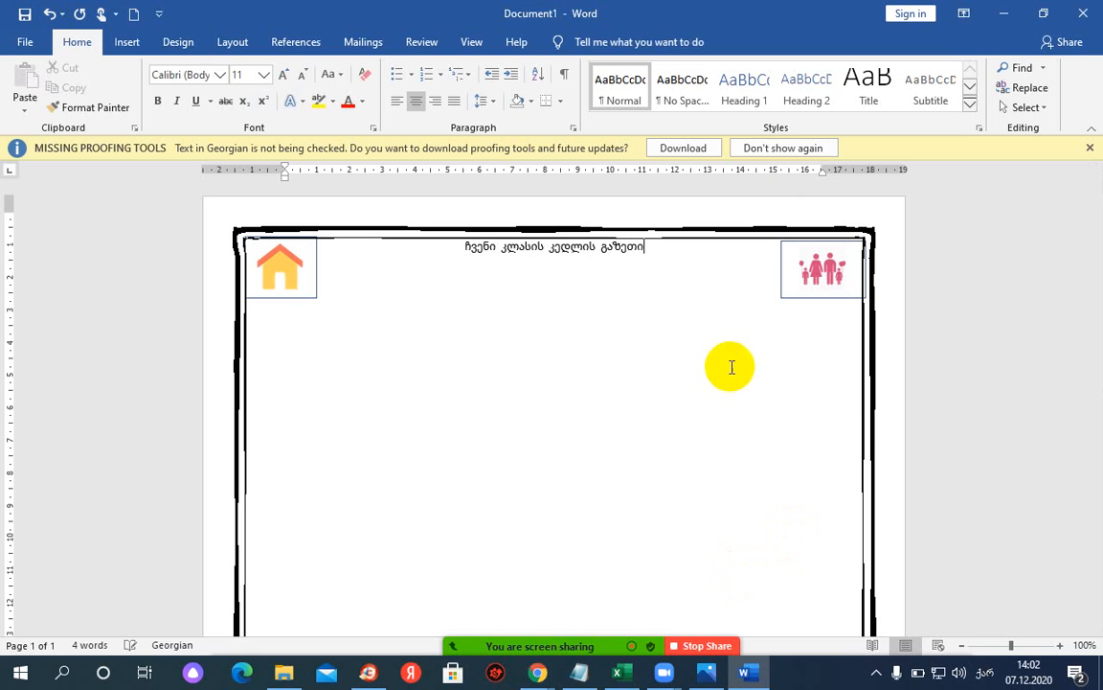
triple_click(568, 246)
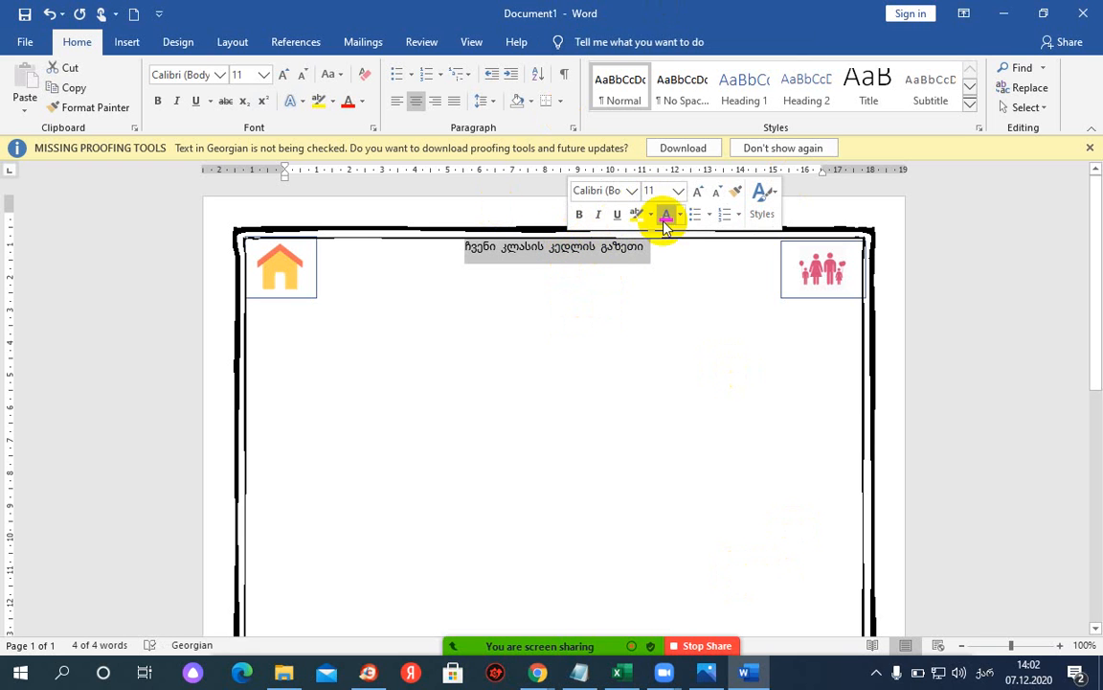
click(264, 74)
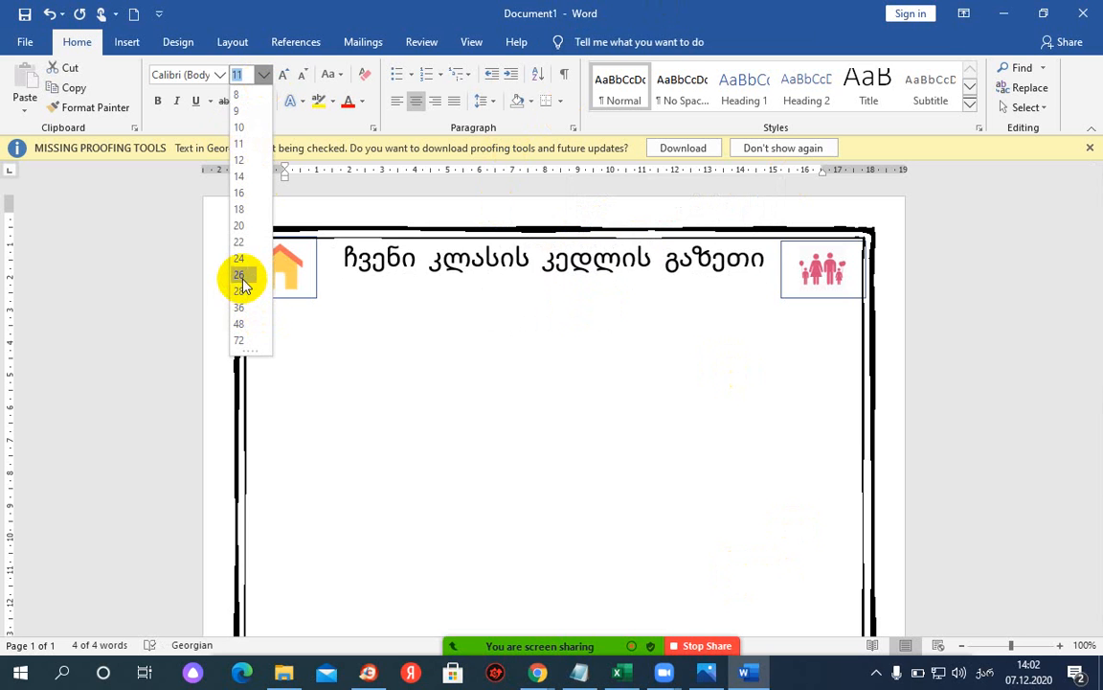
click(240, 275)
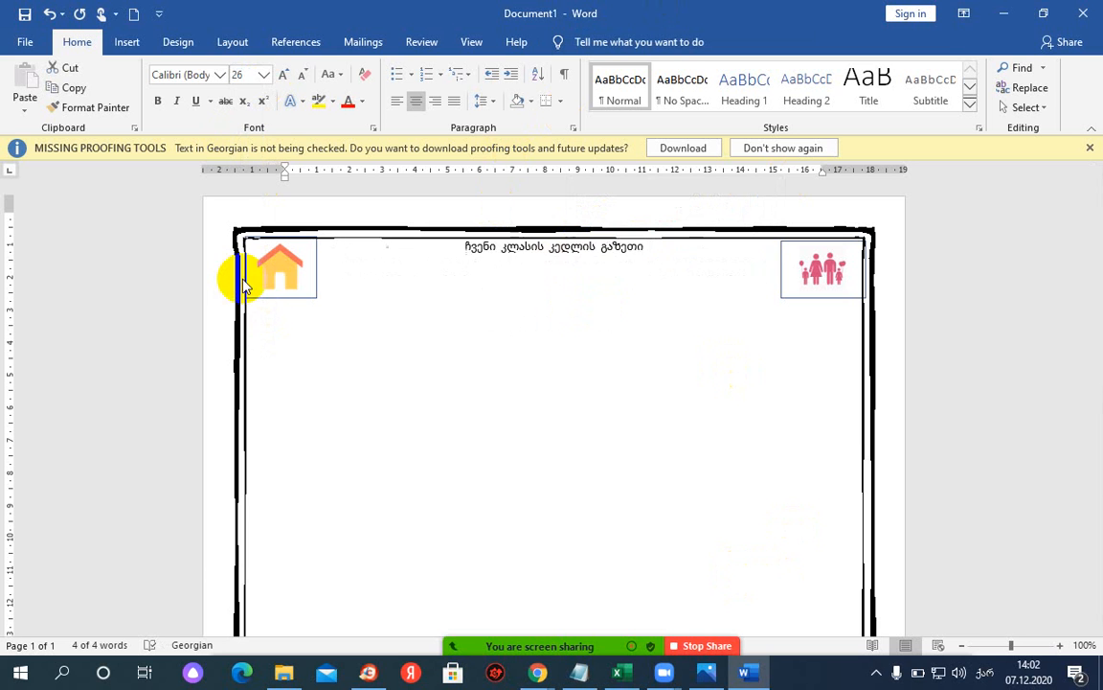
- Browse the Font list looking for a font for the title
click(220, 75)
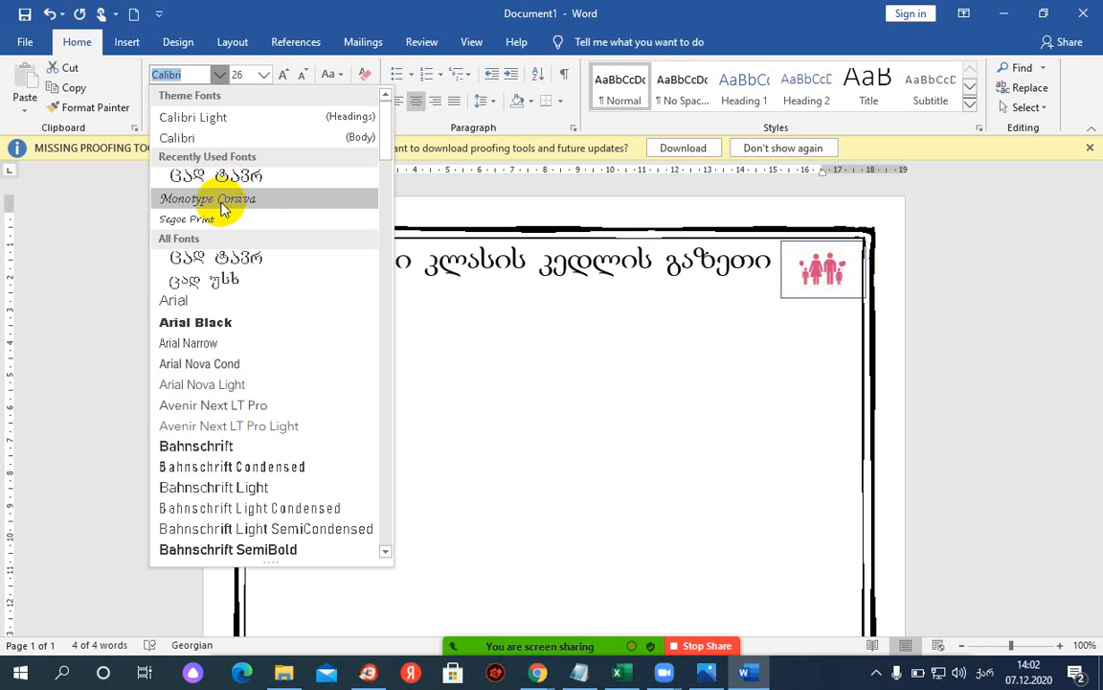
scroll(218, 436, down, 12)
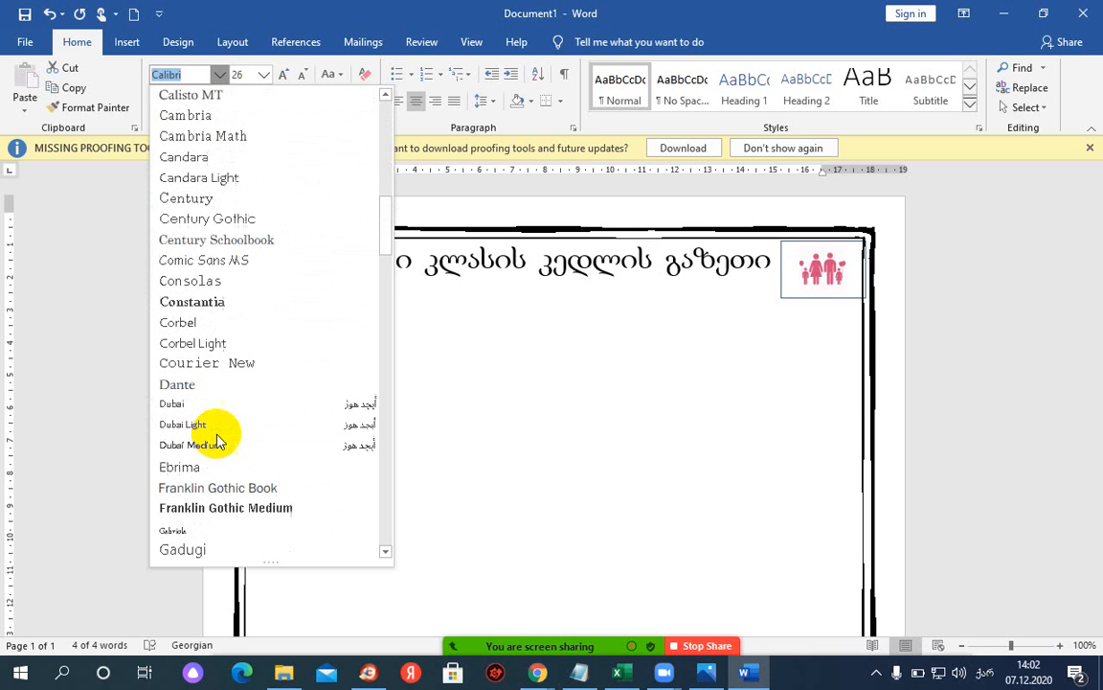
scroll(171, 517, up, 2)
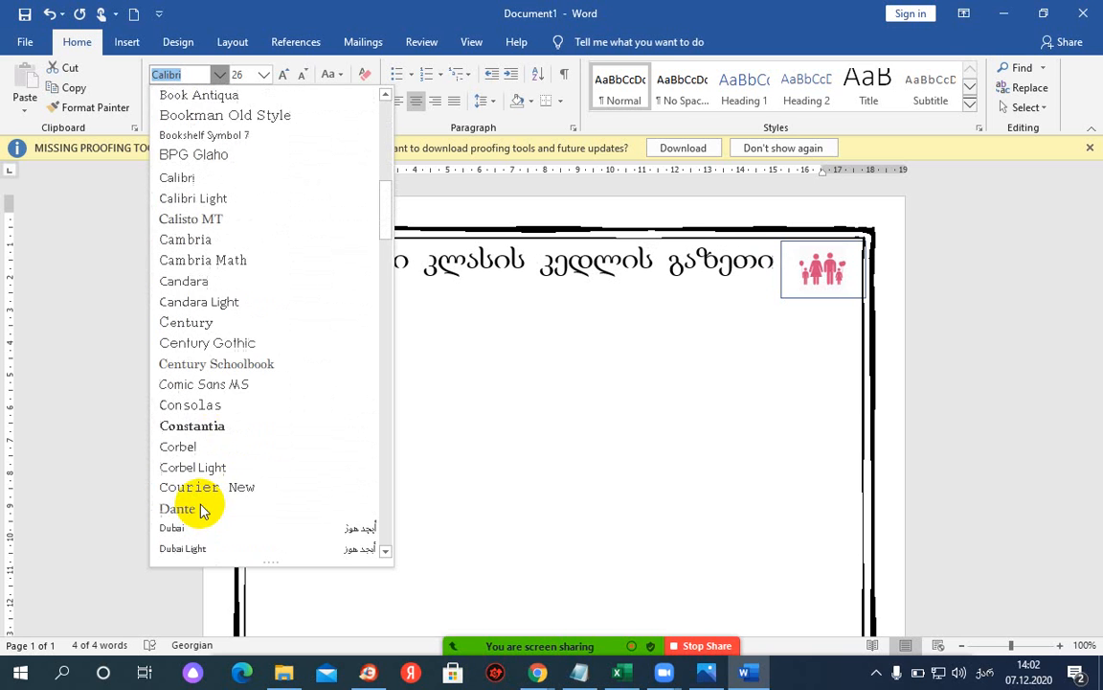
scroll(191, 509, down, 2)
scroll(201, 512, down, 2)
drag(379, 246, 369, 456)
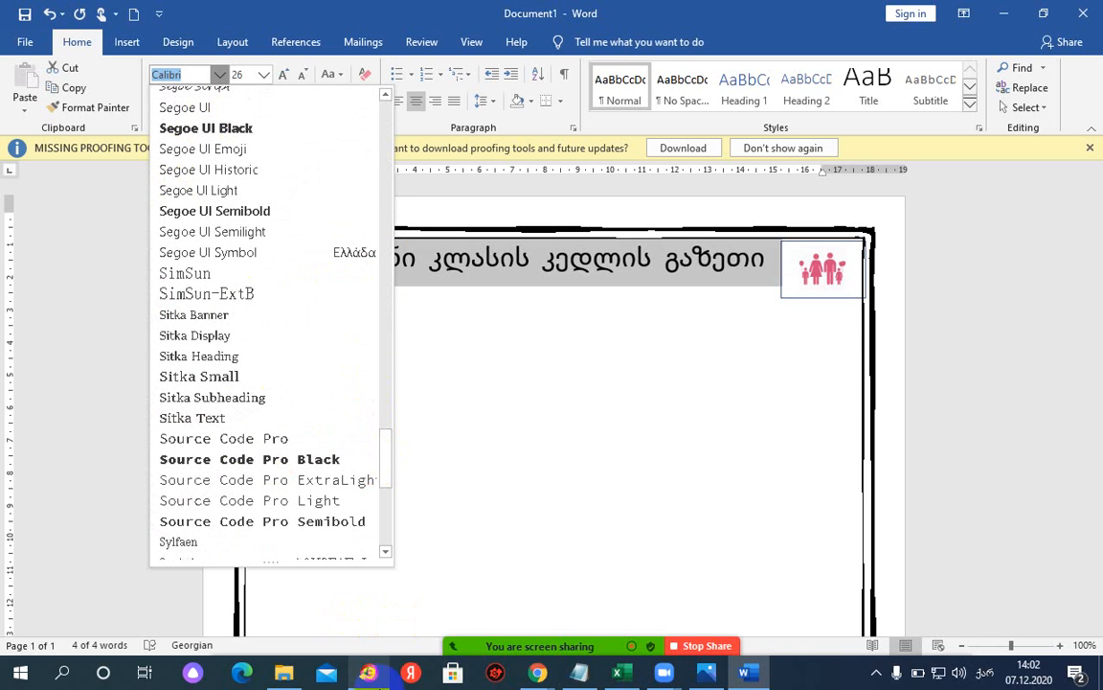
mouse_move(529, 682)
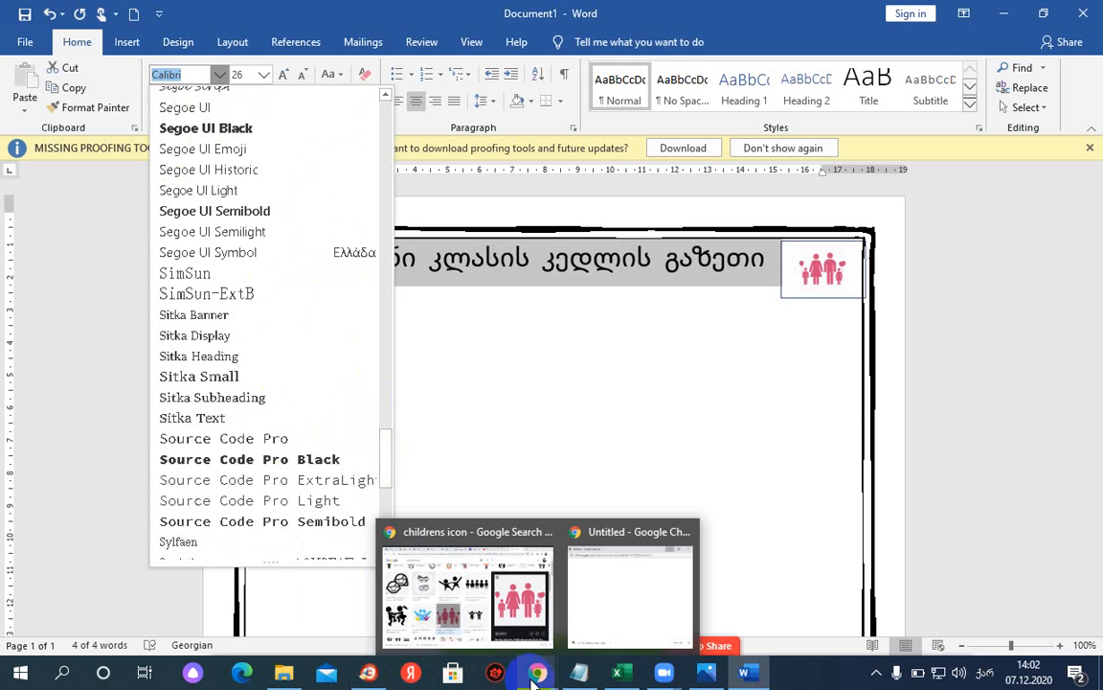
- Open fonts.ge in a new Chrome tab and browse its popular Georgian fonts
click(511, 594)
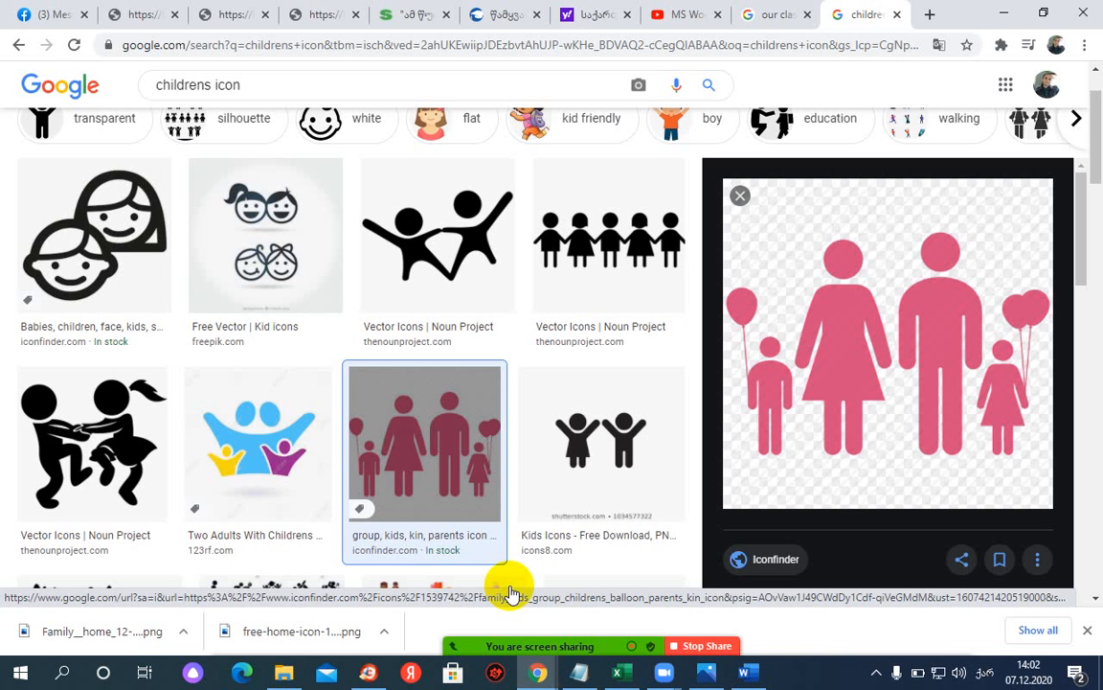
click(929, 14)
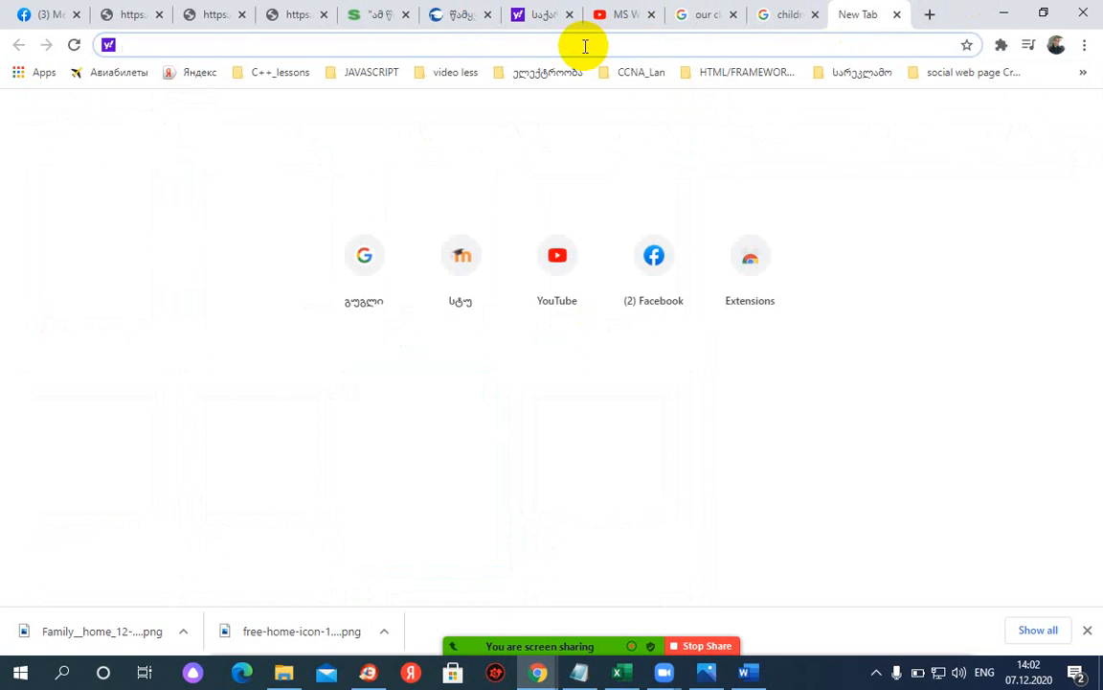
text(fonts)
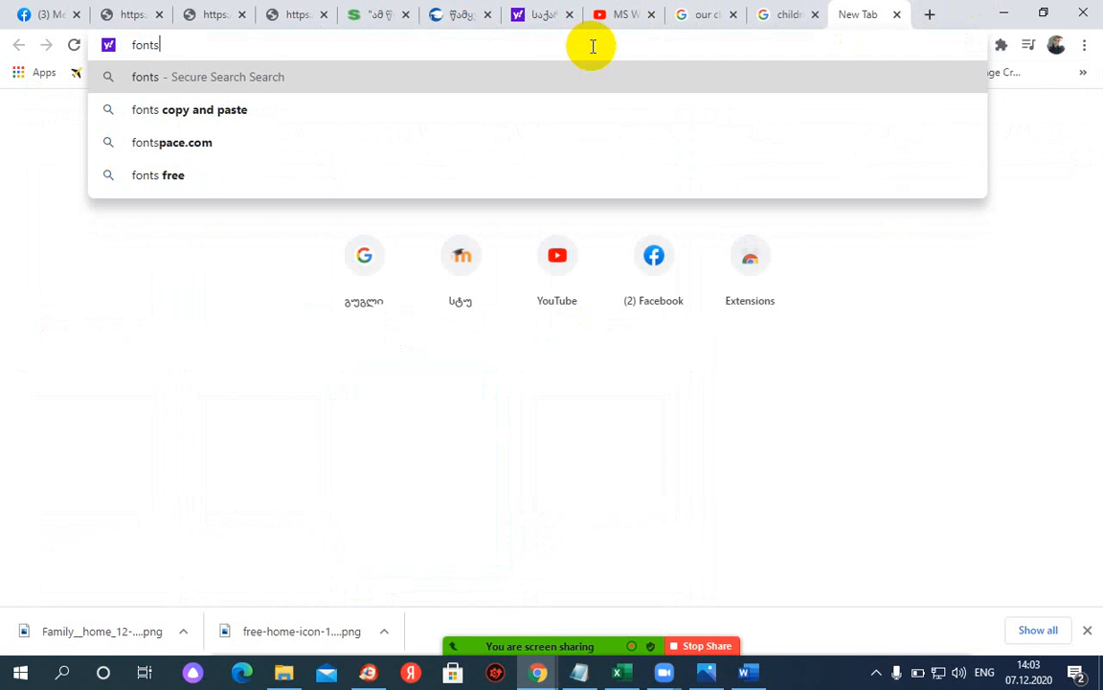
text(.ge)
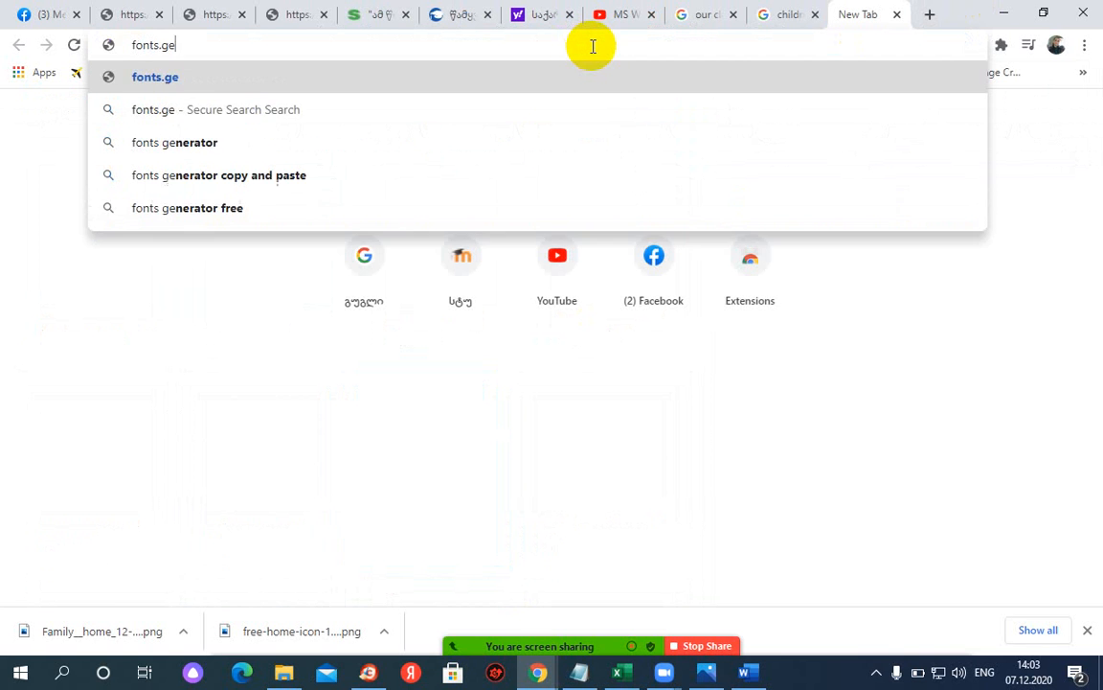
key(Return)
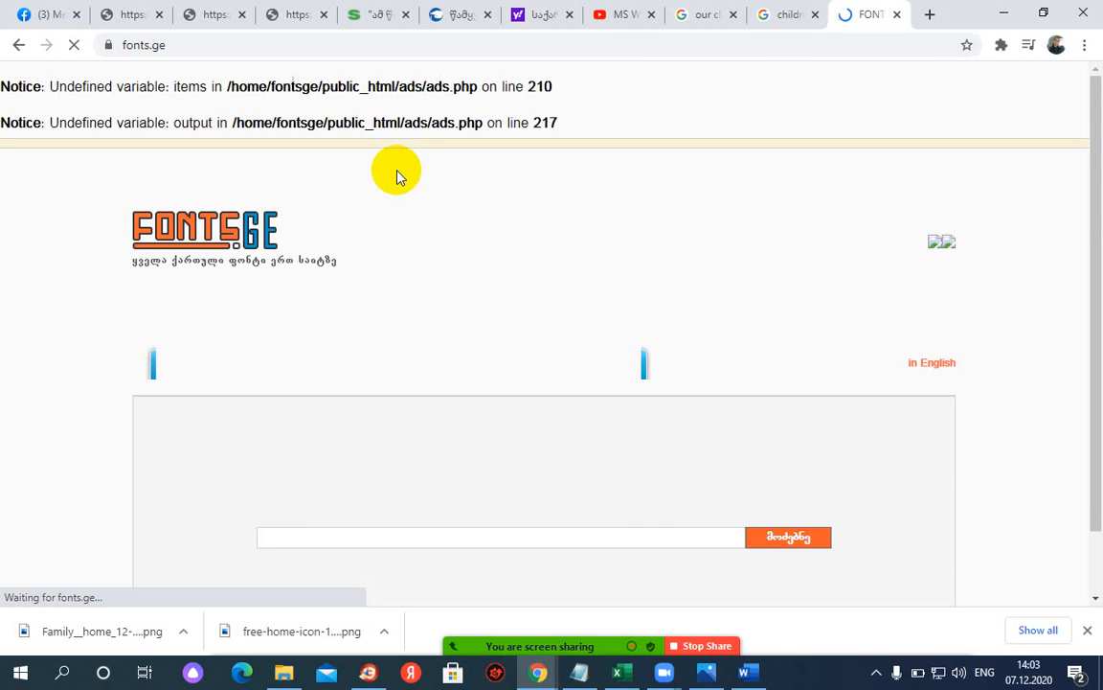
scroll(399, 175, down, 5)
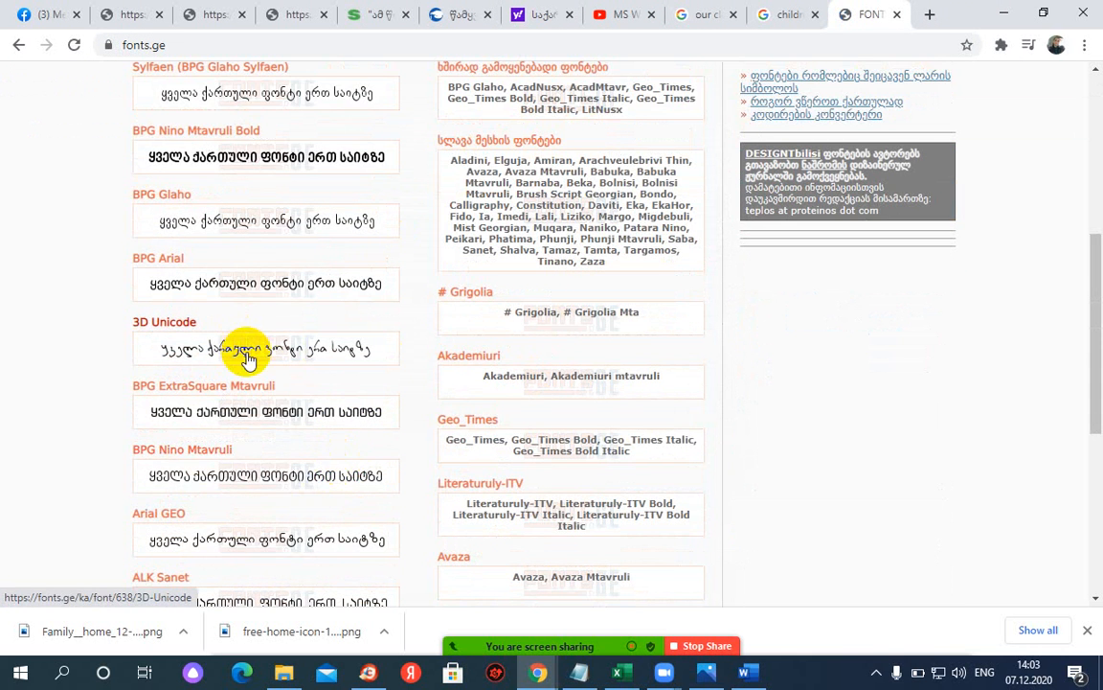
scroll(244, 422, down, 3)
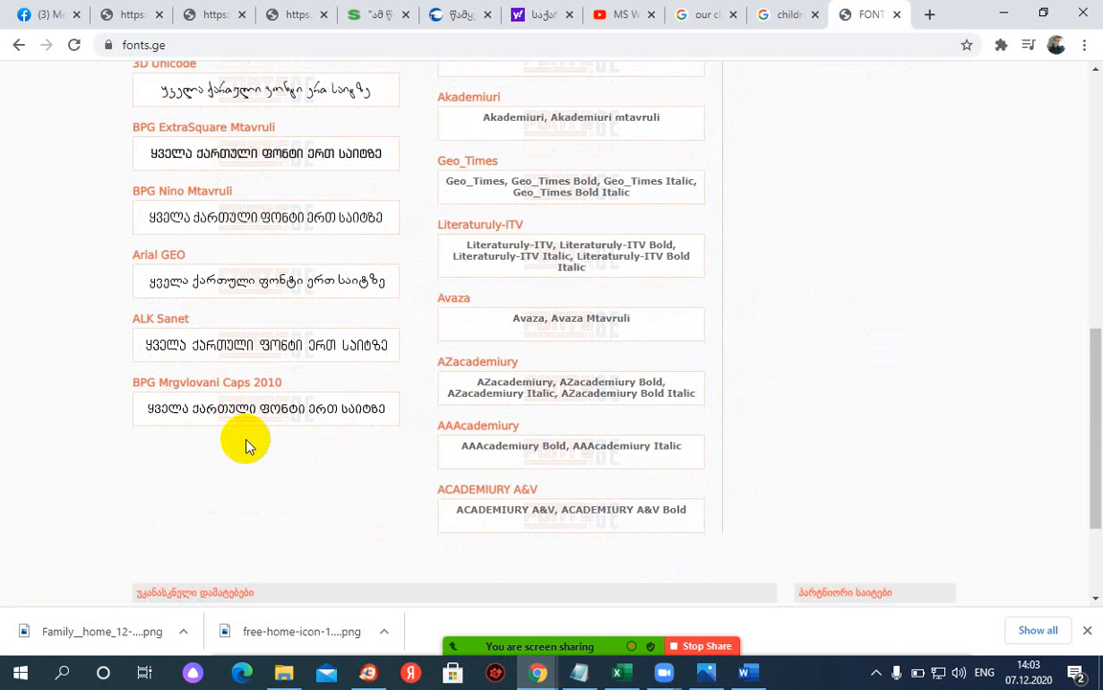
scroll(250, 447, up, 2)
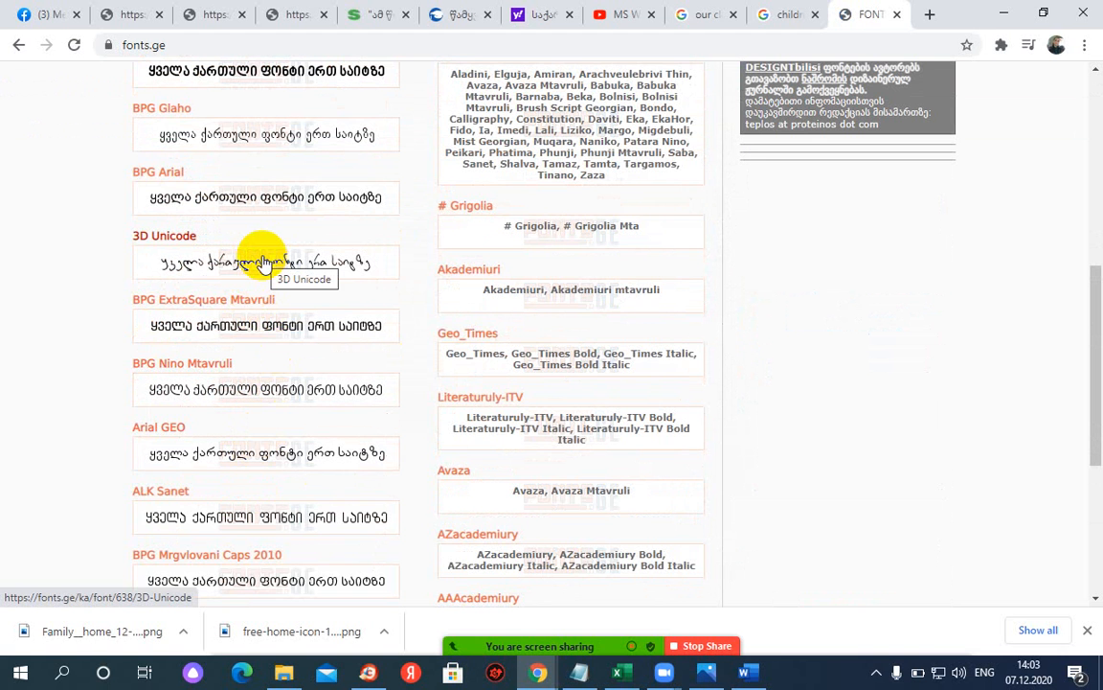
scroll(273, 431, up, 2)
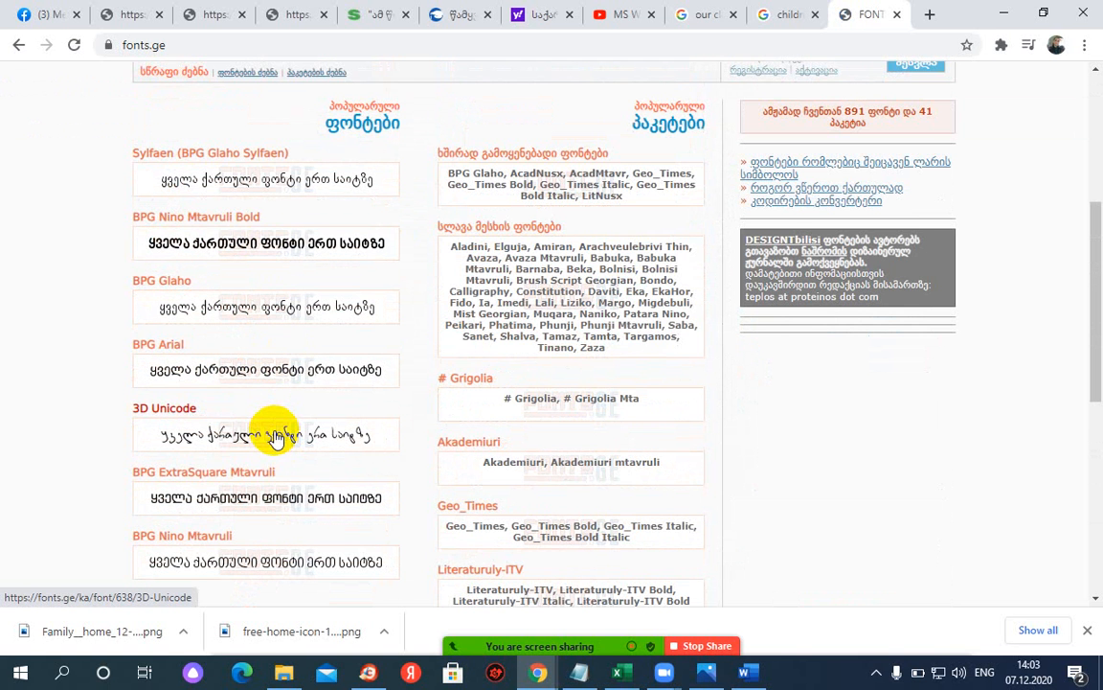
scroll(283, 441, down, 1)
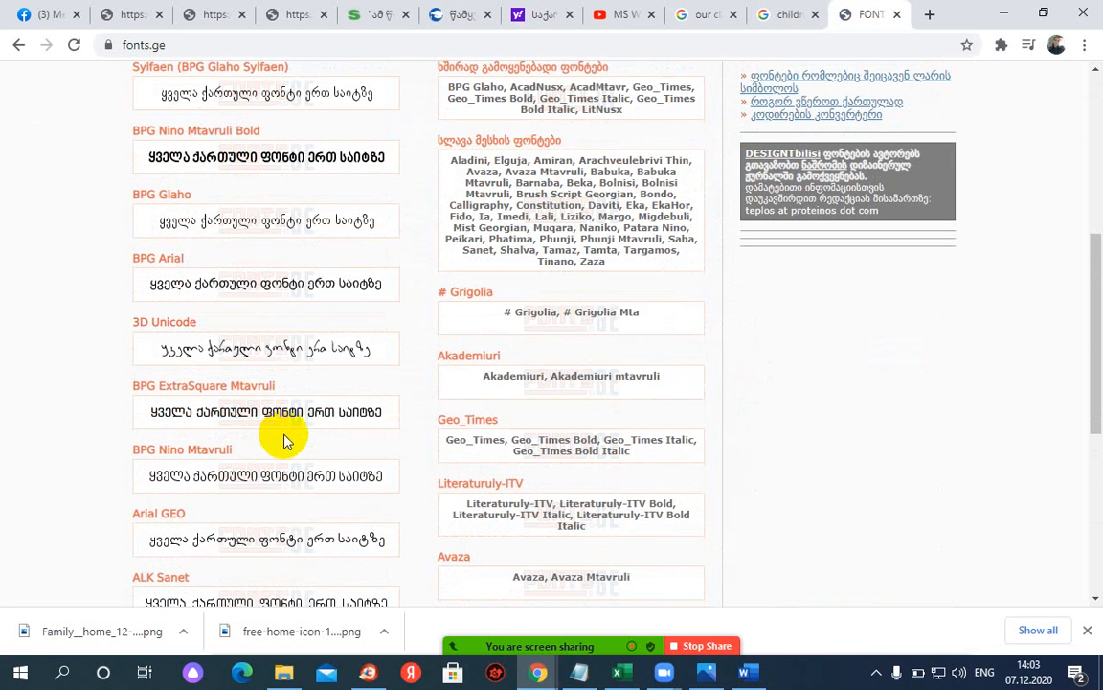
- Download the 3d_unicode zip from the 3D Unicode font page on fonts.ge
click(285, 353)
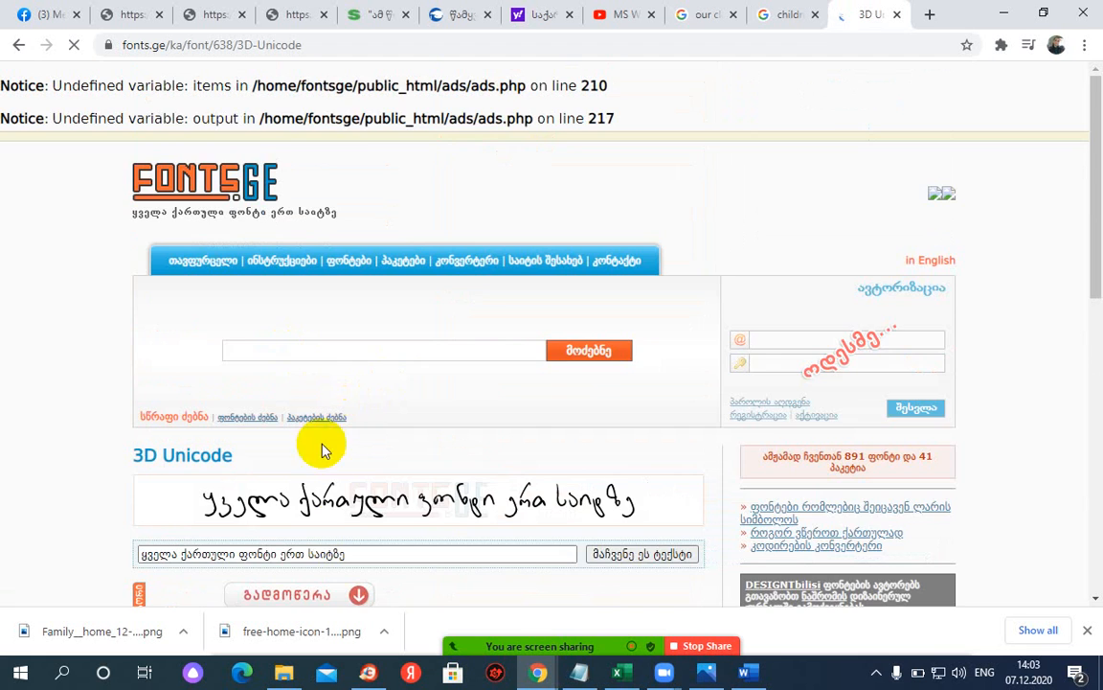
scroll(323, 450, down, 4)
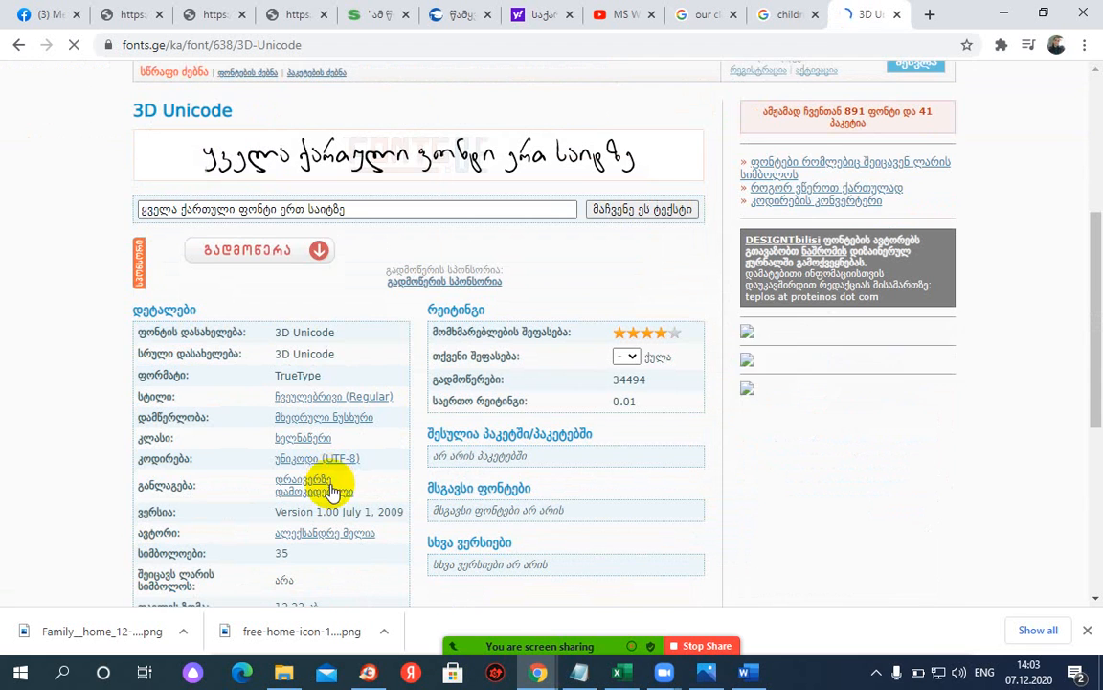
click(220, 259)
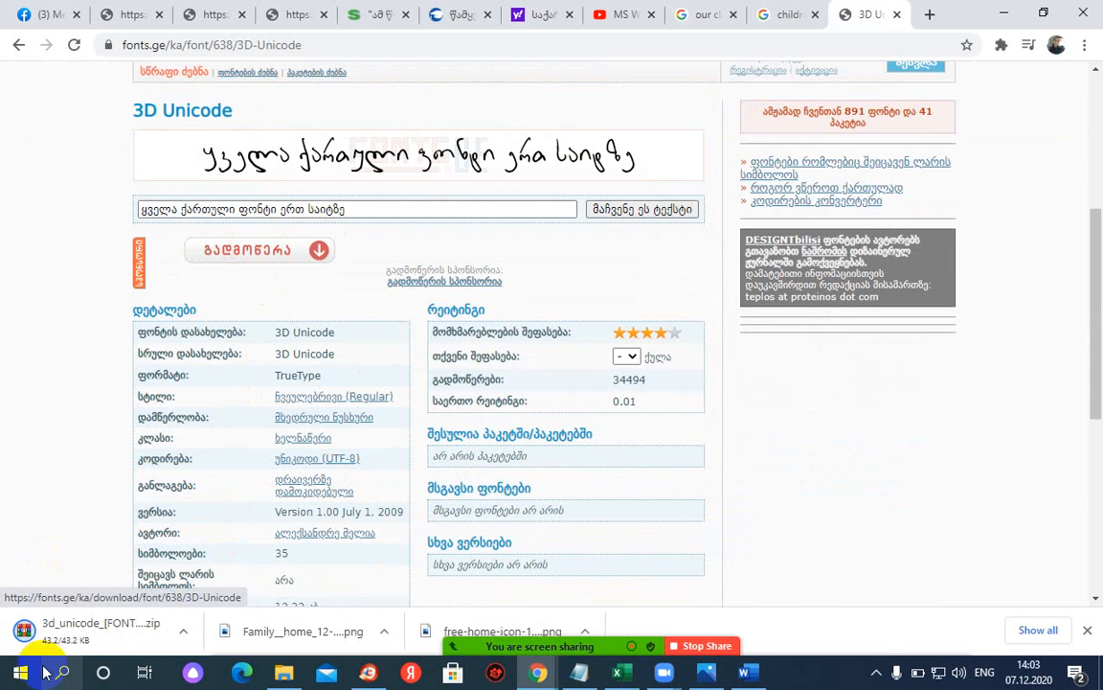
click(186, 634)
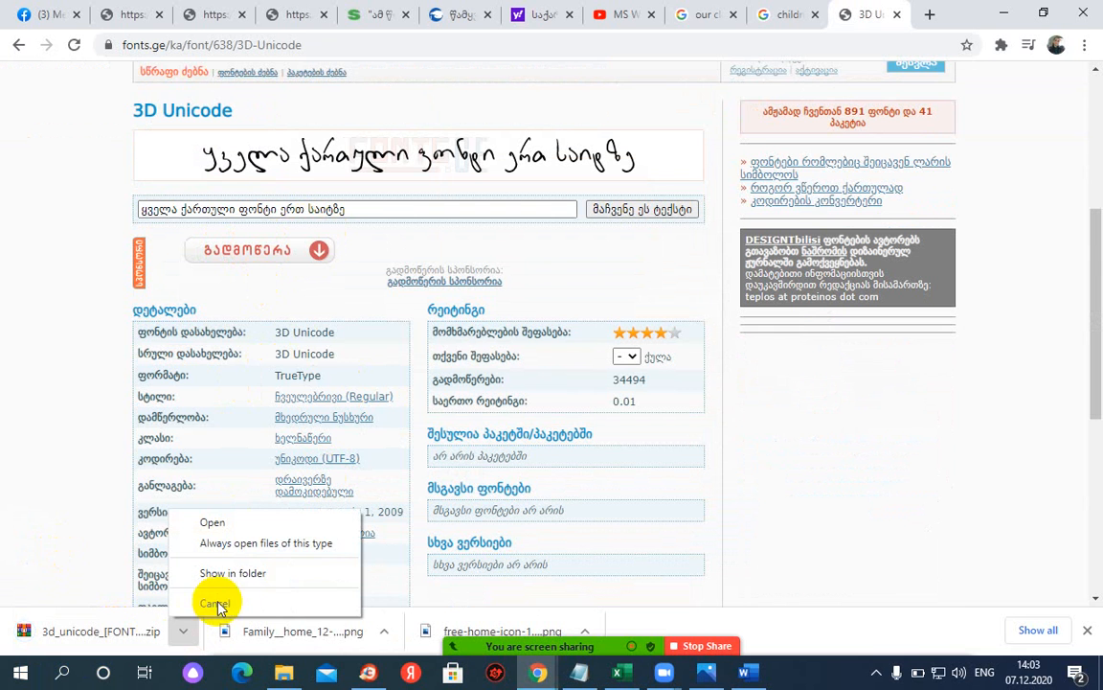
- Extract the downloaded font zip and open the 3d_unicode_[FONTS.GE] folder
click(230, 574)
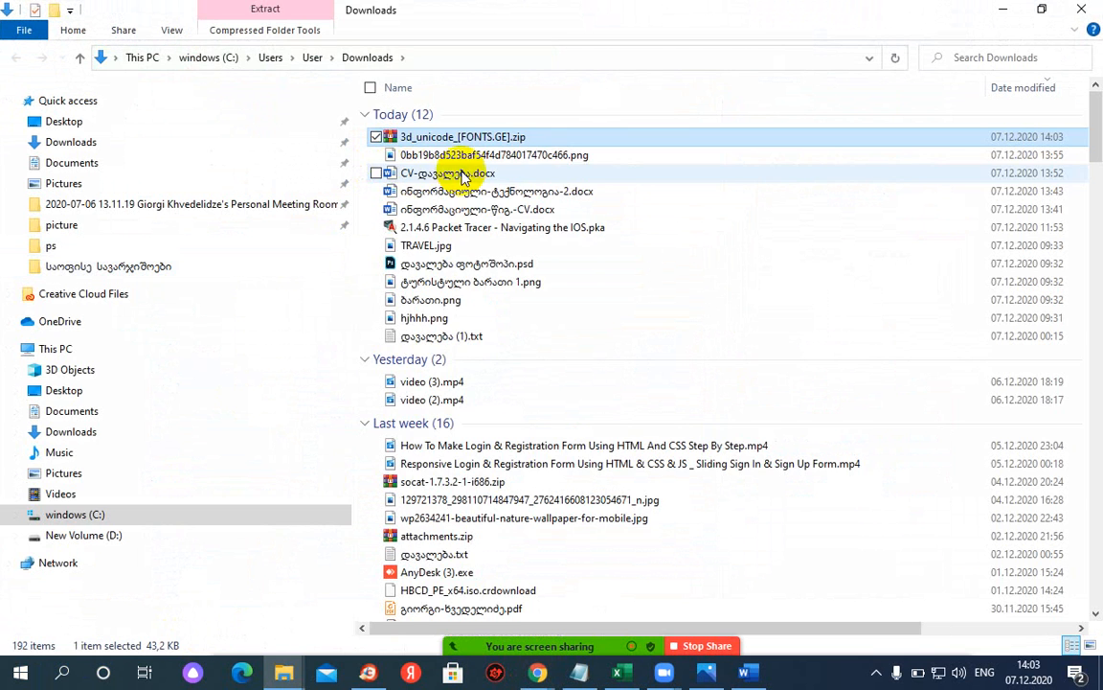
right_click(431, 139)
right_click(465, 142)
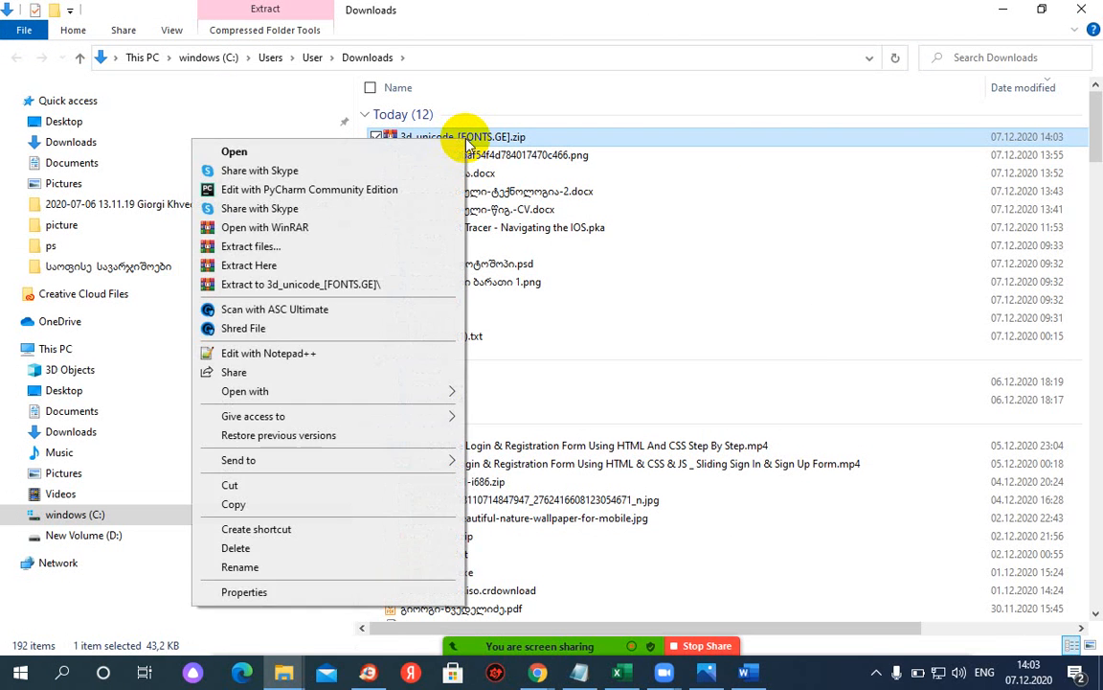
right_click(481, 139)
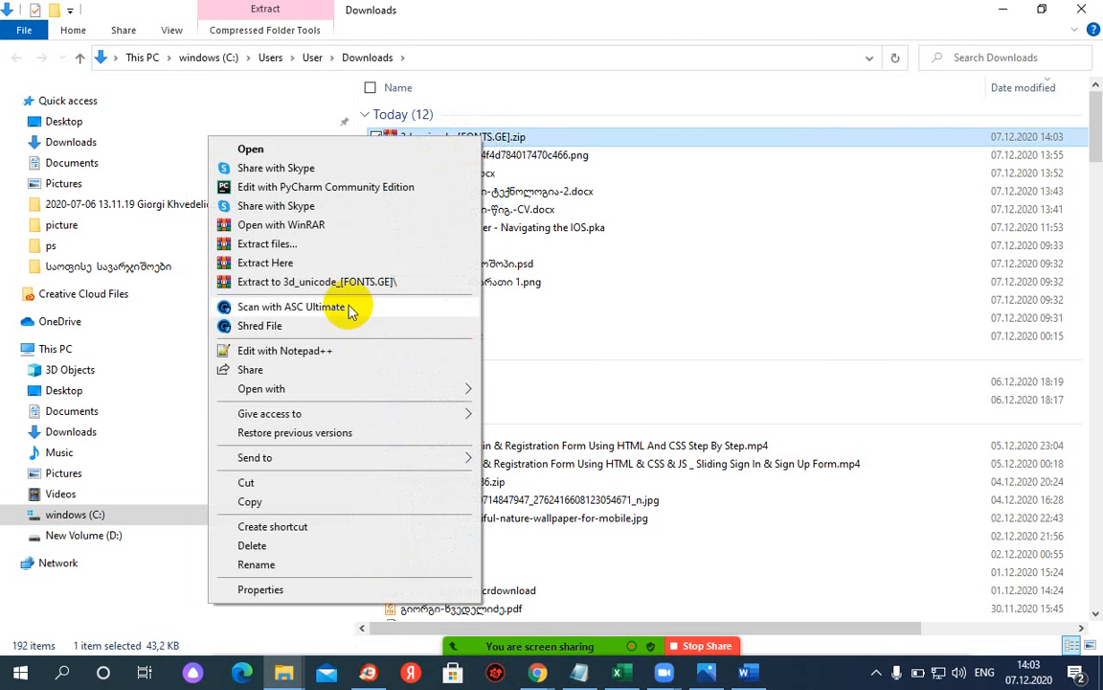
click(261, 283)
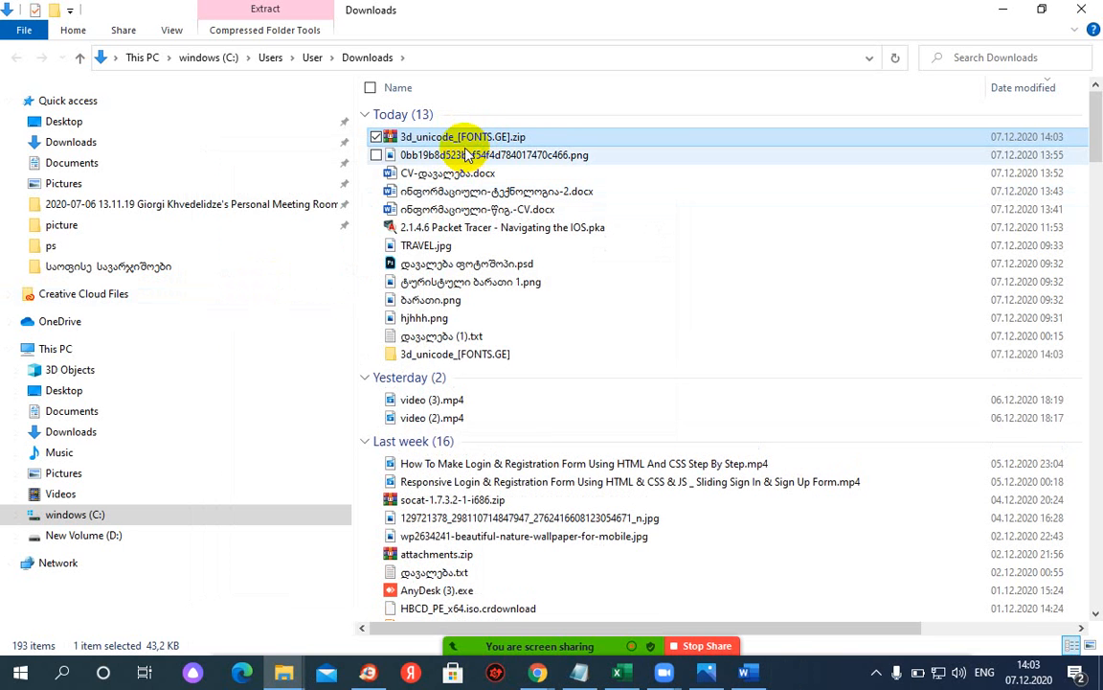
double_click(432, 354)
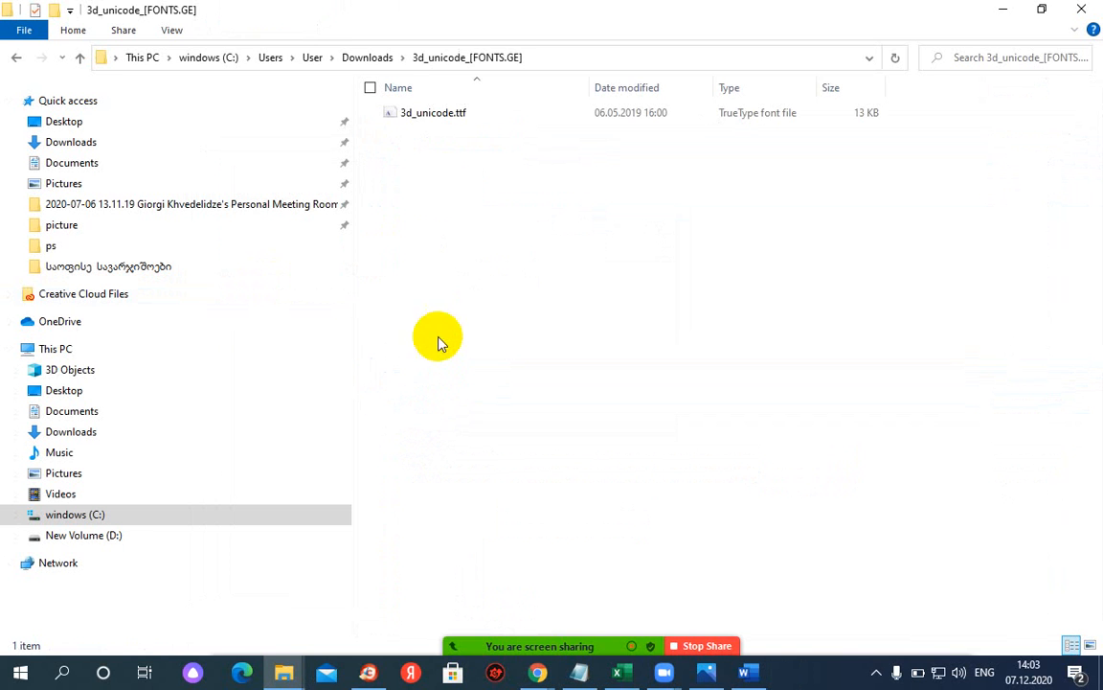
- Close the 3D Unicode preview and copy the 3d_unicode.ttf font file
click(433, 115)
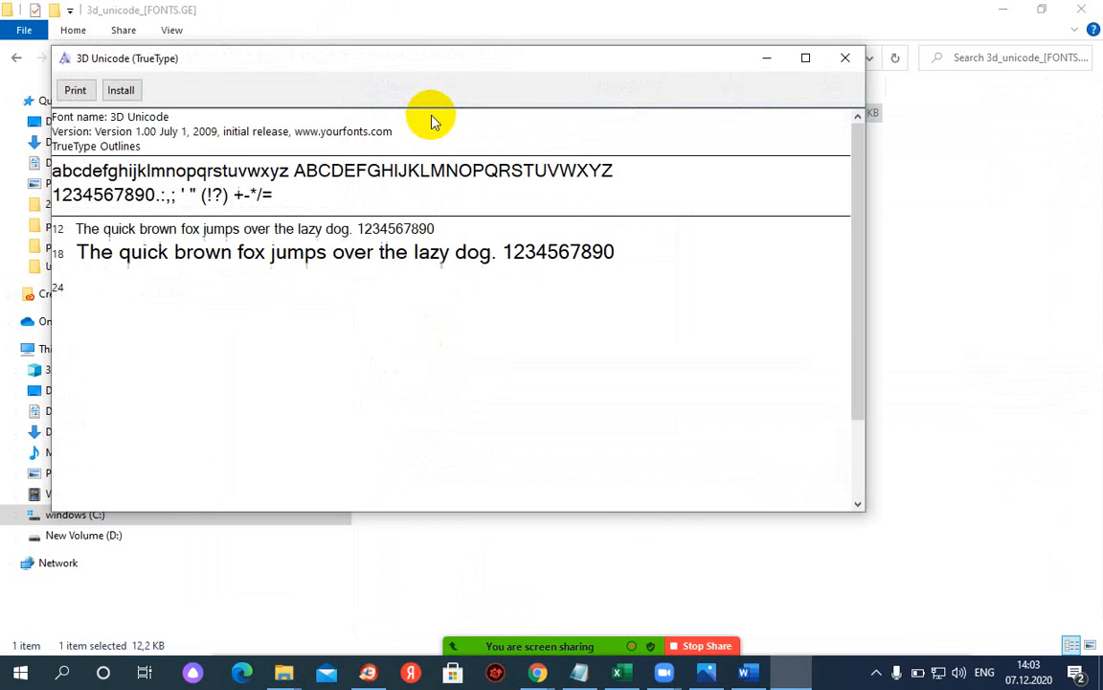
click(844, 61)
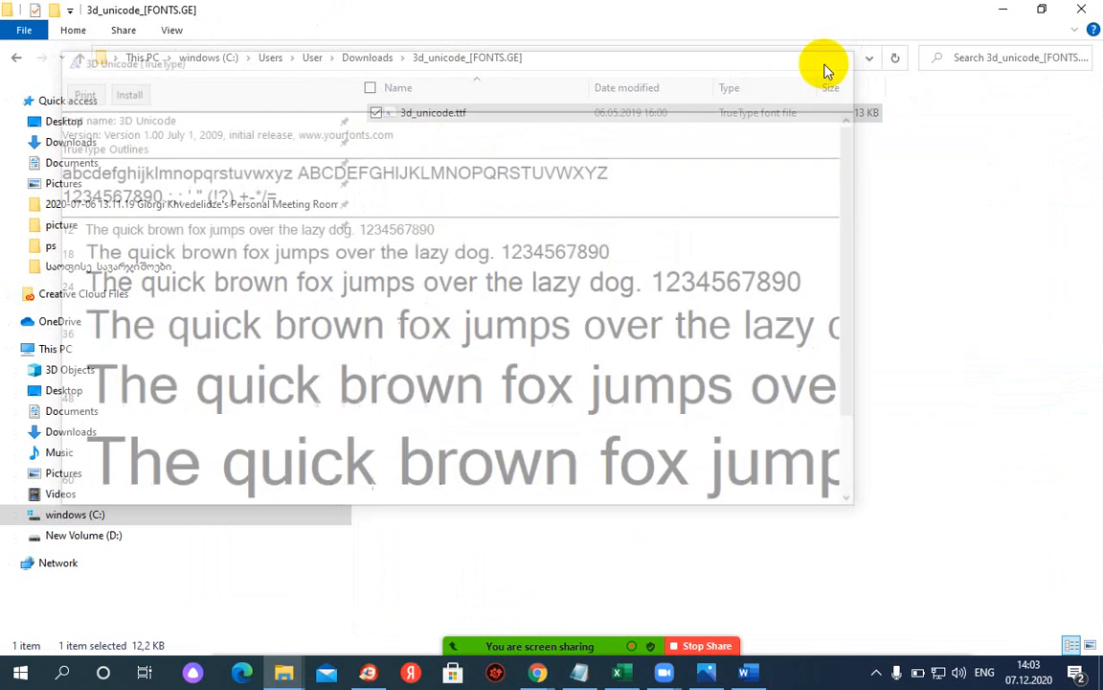
right_click(450, 113)
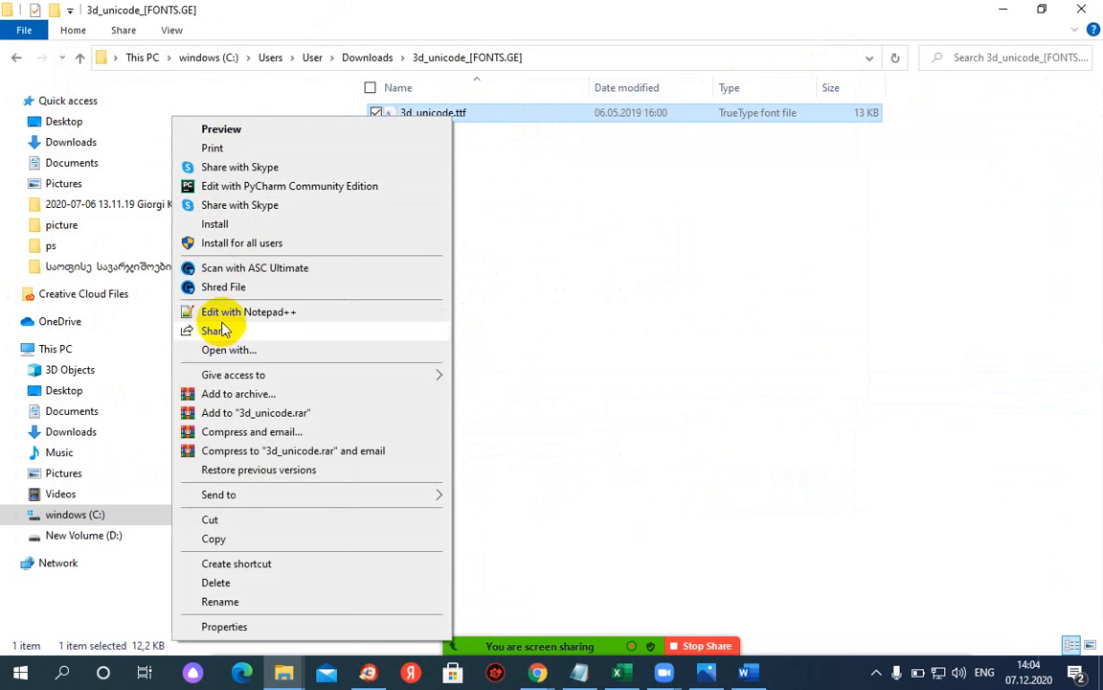
click(212, 539)
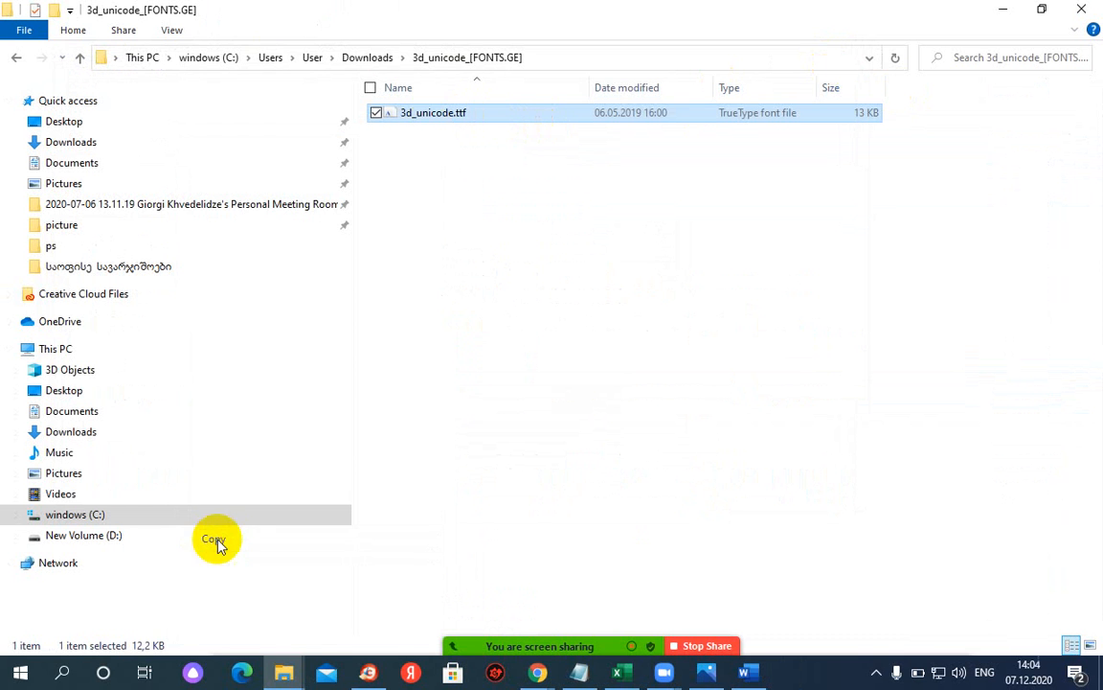
click(64, 677)
- Open Control Panel's Fonts folder from a 'cont' search, then return to the Word document
text(cont)
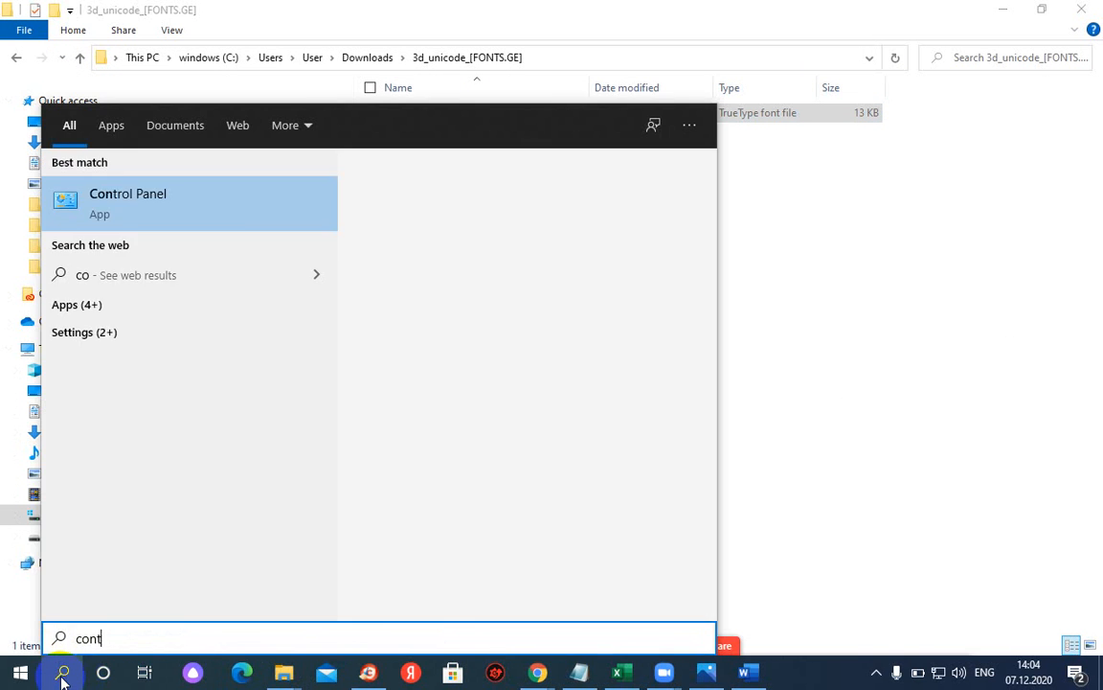
click(149, 214)
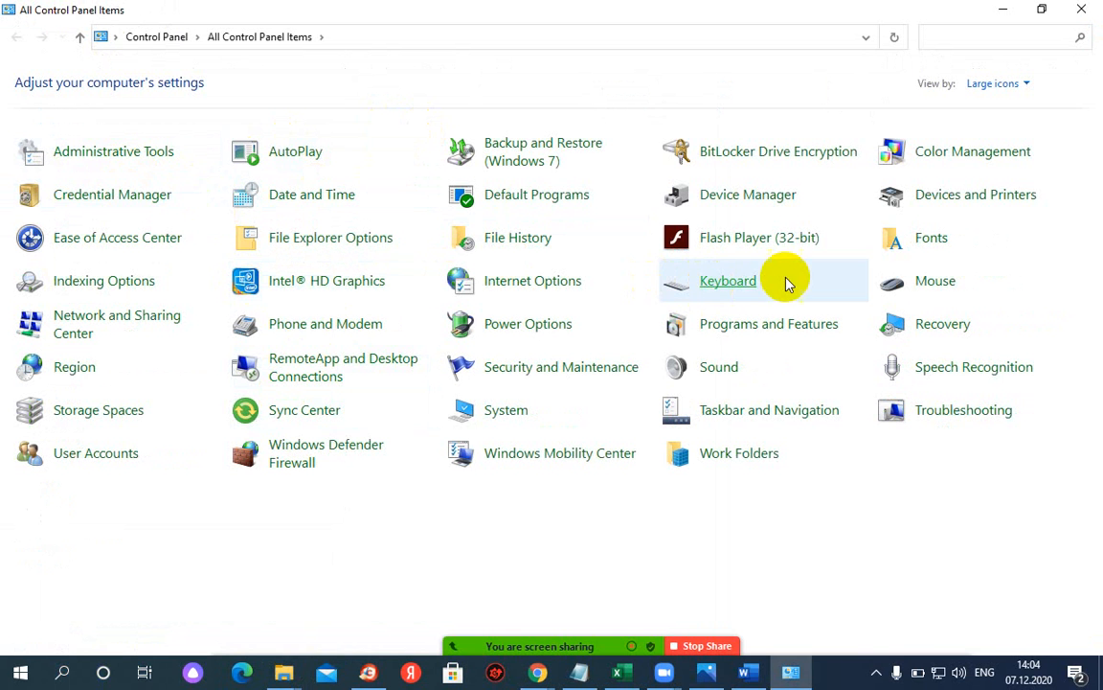
click(925, 242)
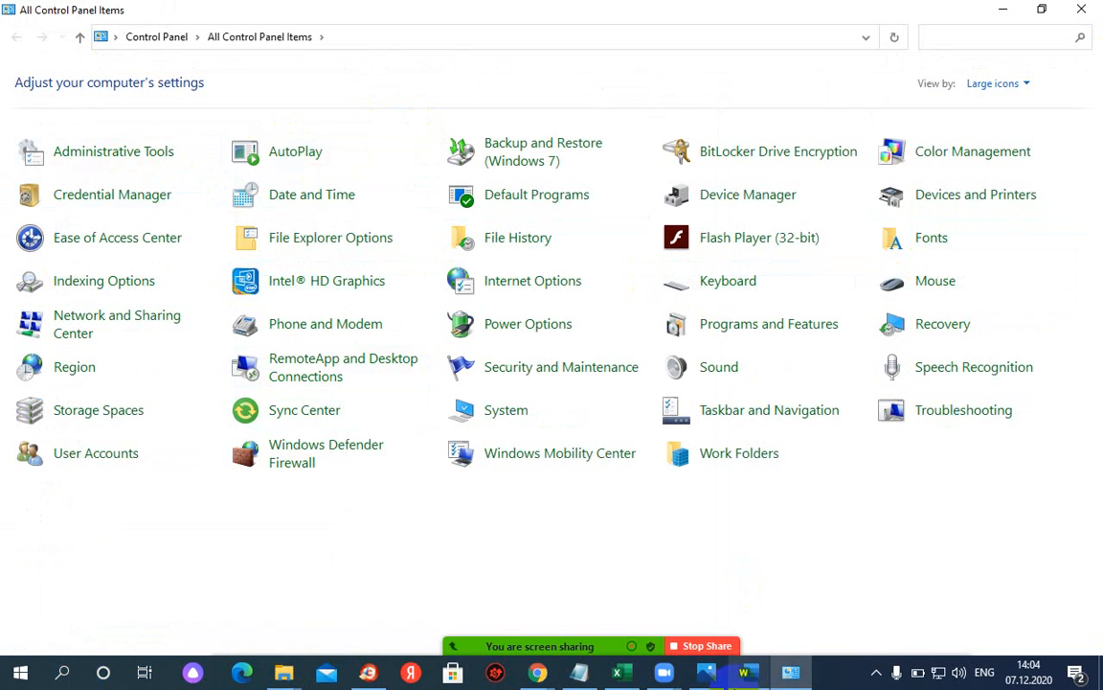
click(749, 674)
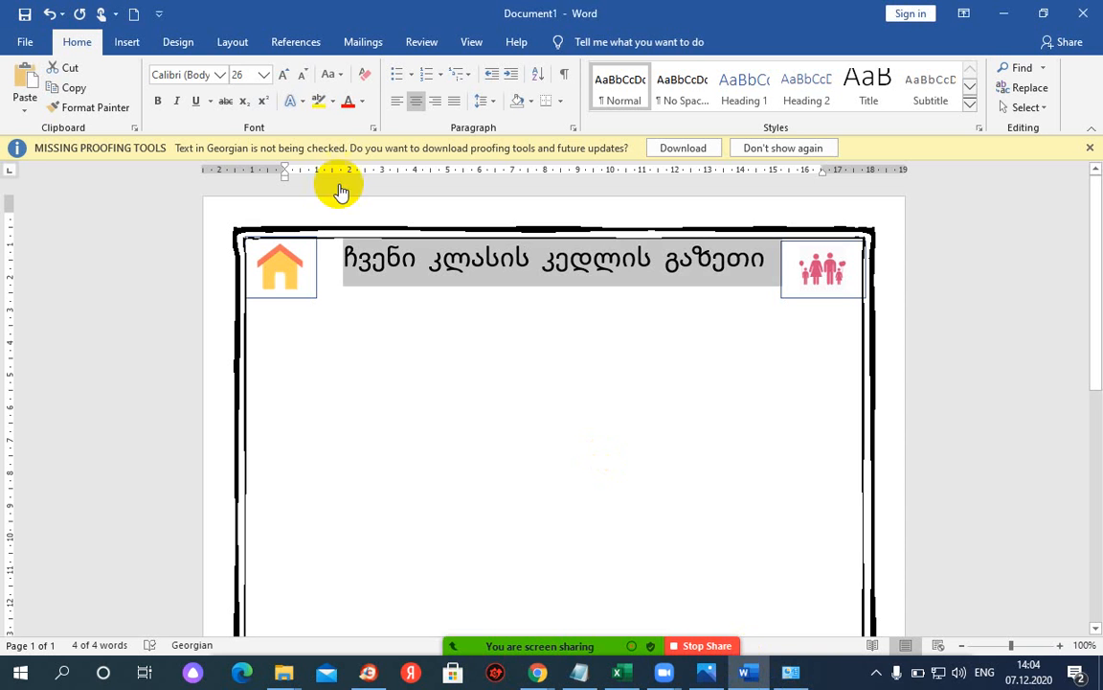
- Open the Font list for the Georgian title to look for 3D Unicode
click(220, 74)
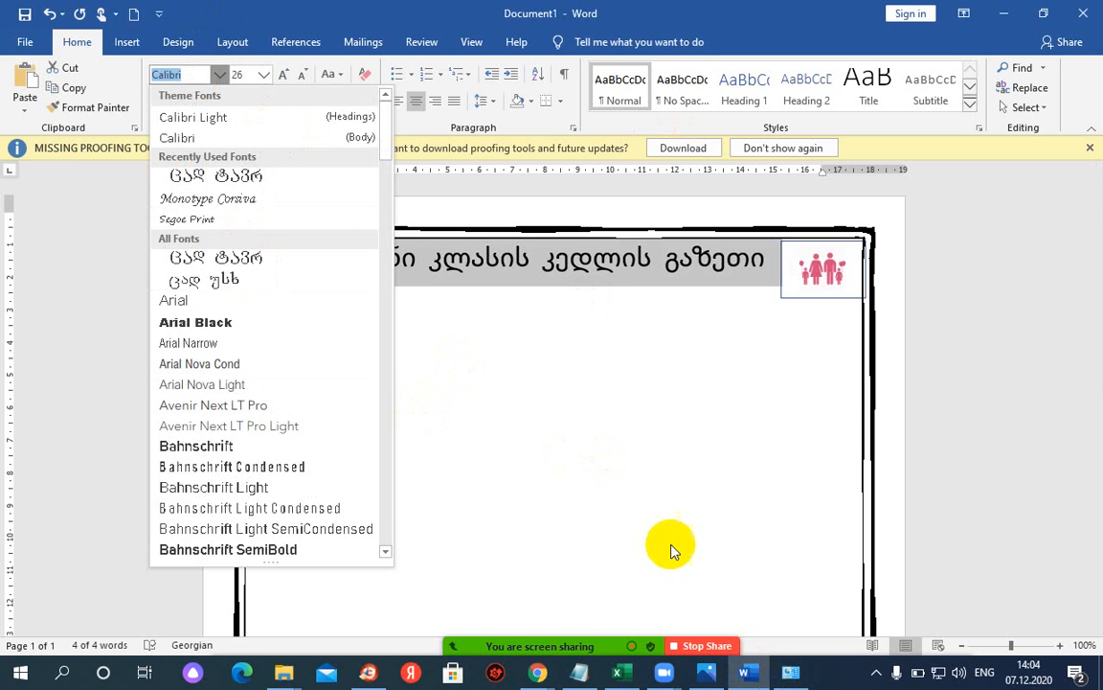
- Paste the copied 3d_unicode.ttf into Control Panel's Fonts folder to install 3D Unicode
mouse_move(793, 678)
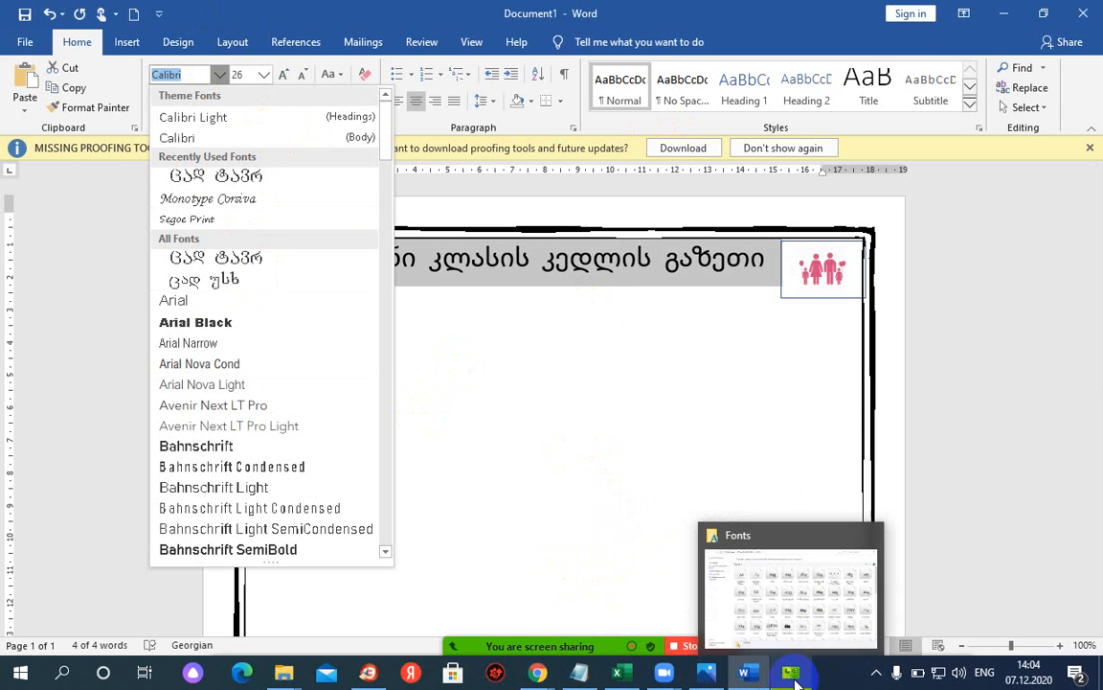
click(786, 617)
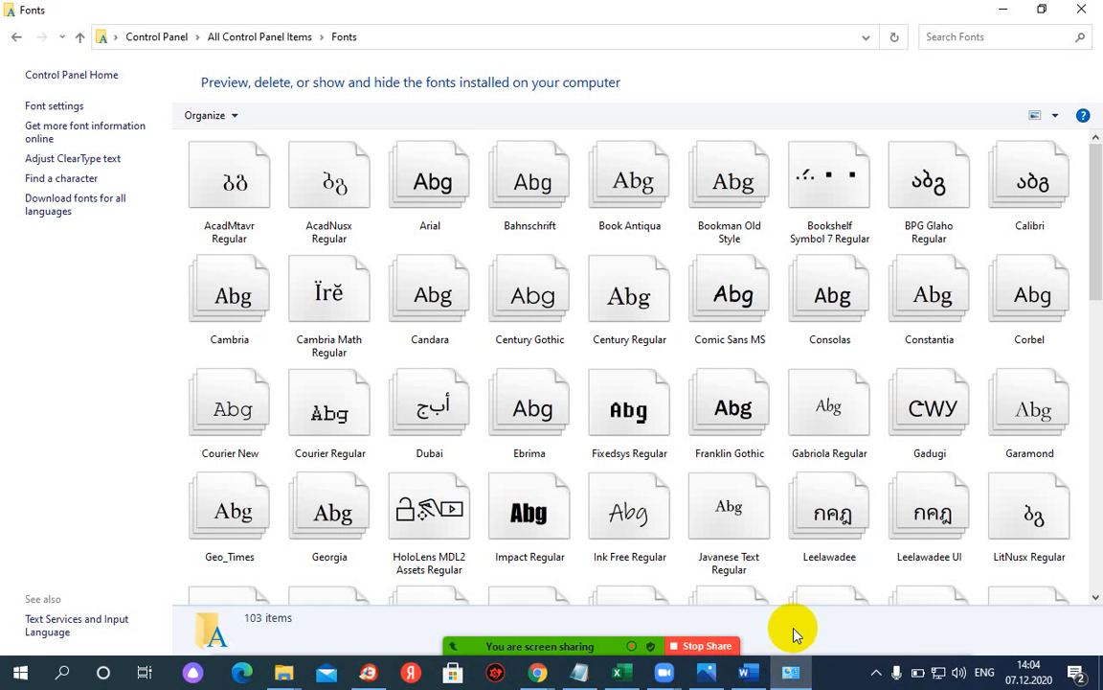
click(17, 38)
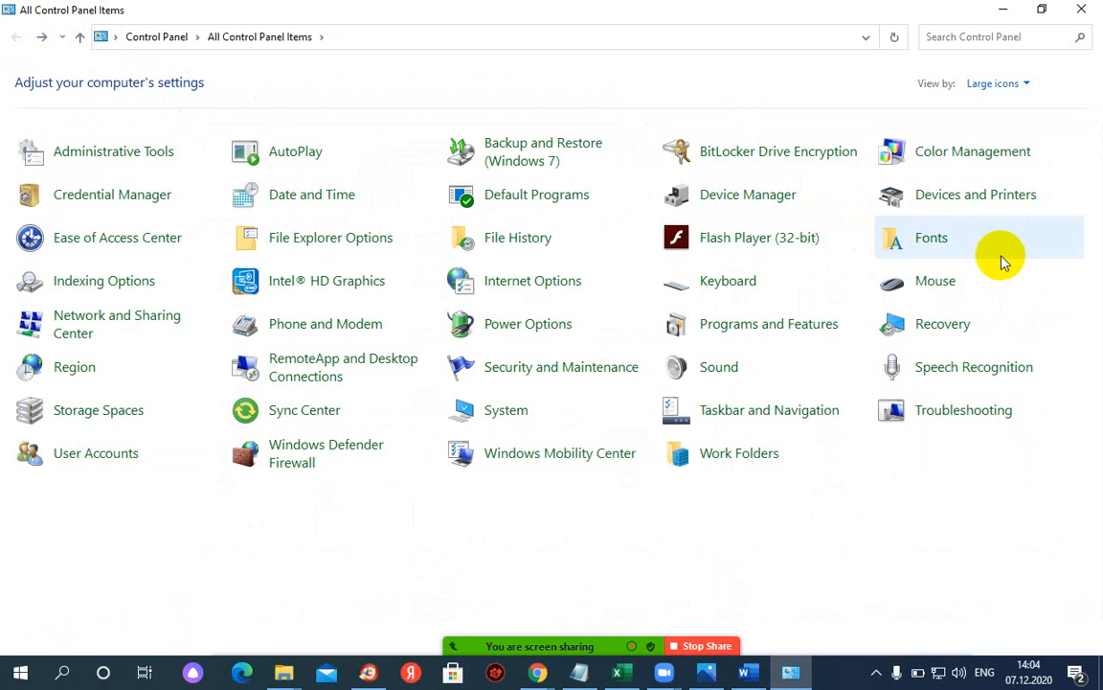
click(935, 239)
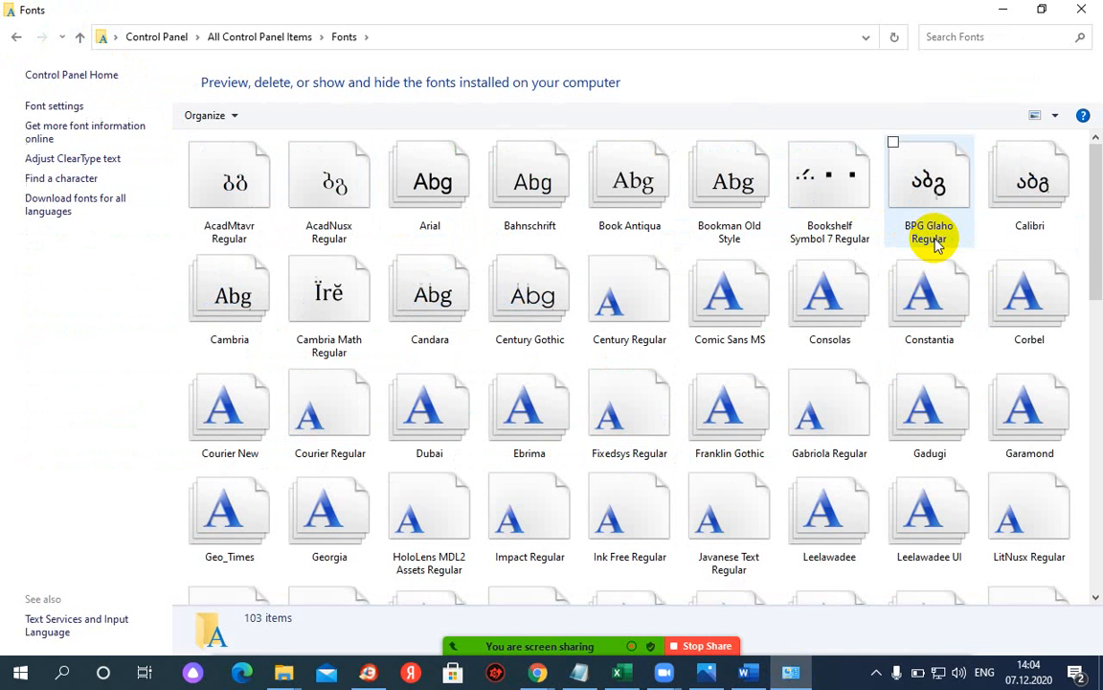
right_click(387, 239)
click(247, 332)
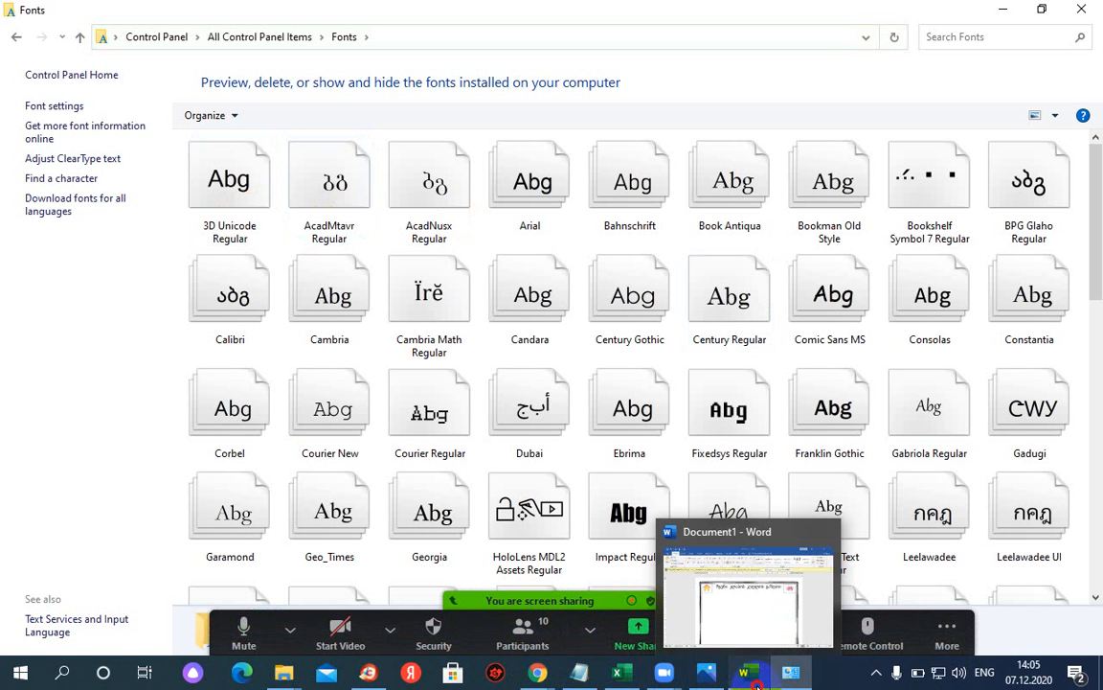
- In Word, check the Font list for 3D Unicode without changing the title, then open Start
click(757, 682)
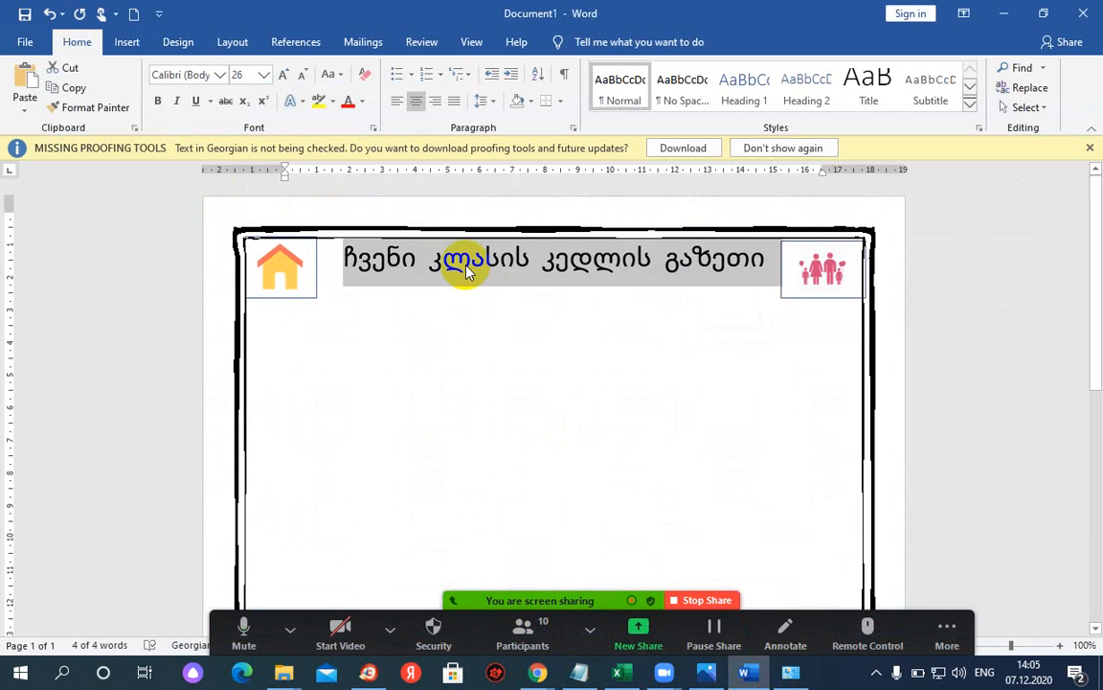
click(220, 74)
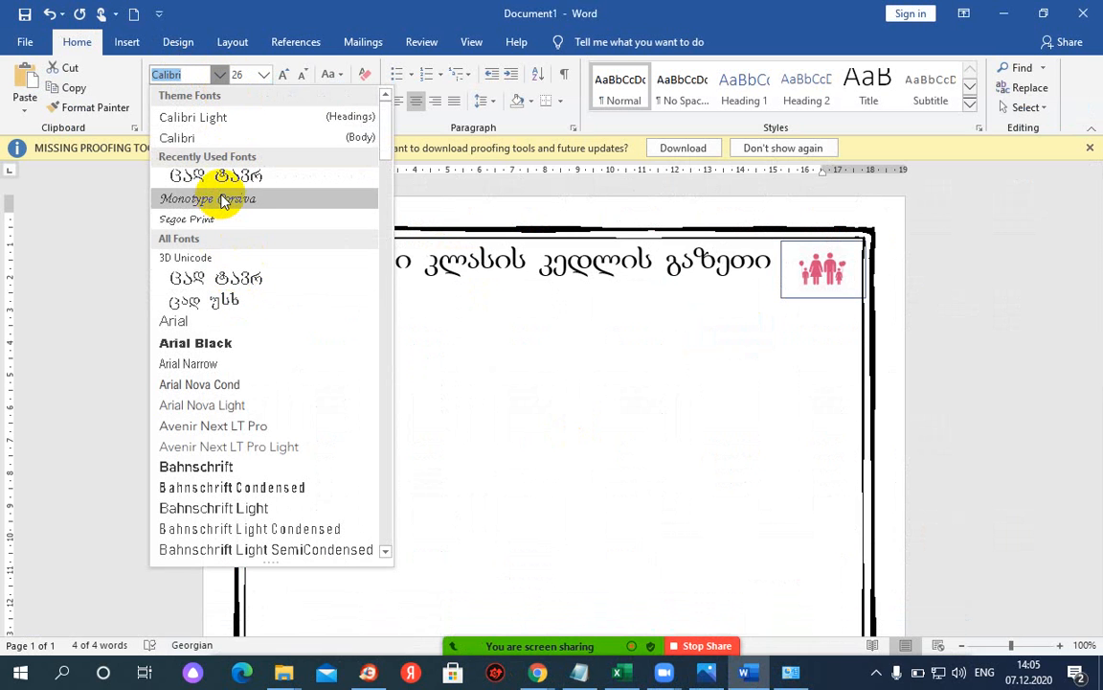
click(461, 347)
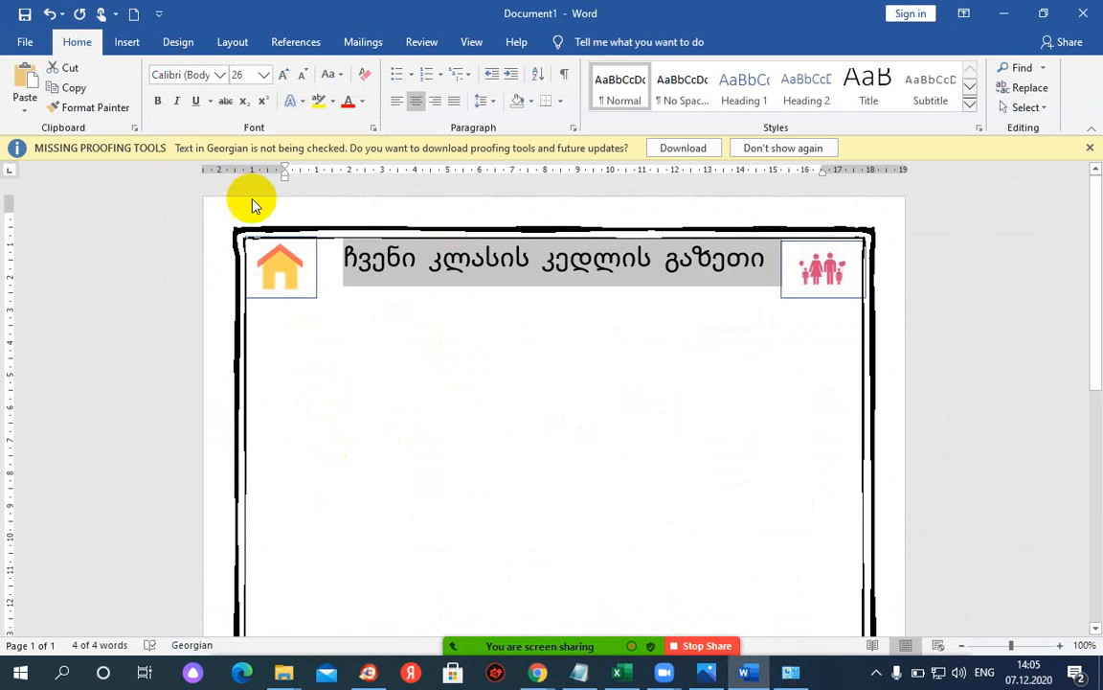
click(219, 74)
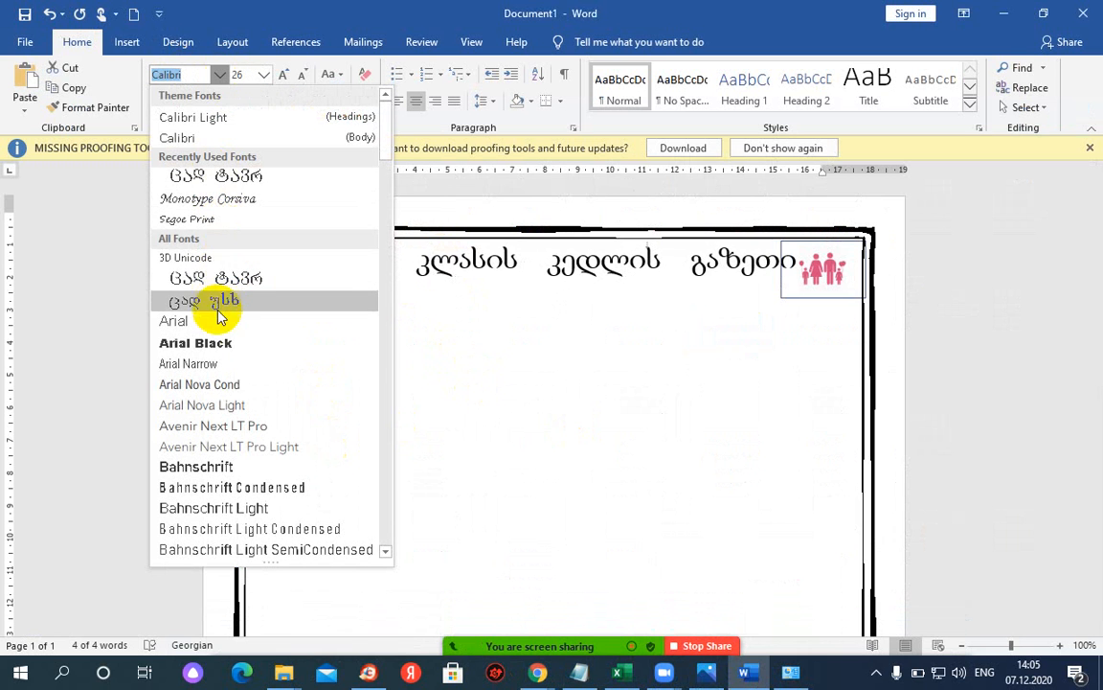
click(518, 327)
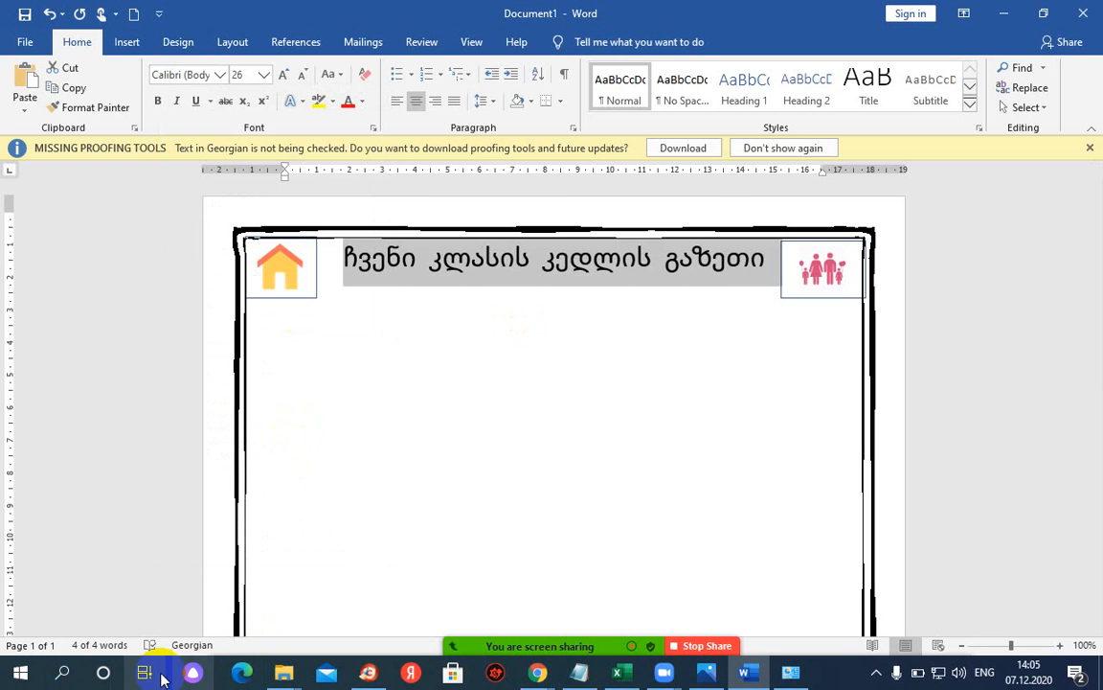
click(19, 671)
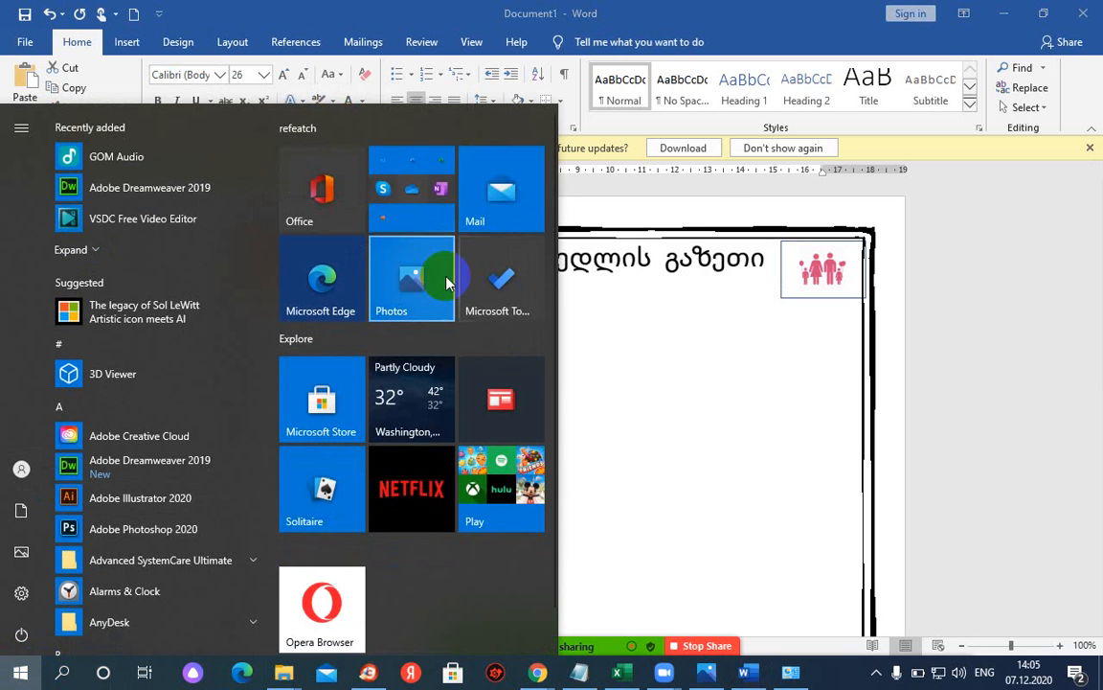
- Launch Word from search and start a new blank document
click(63, 673)
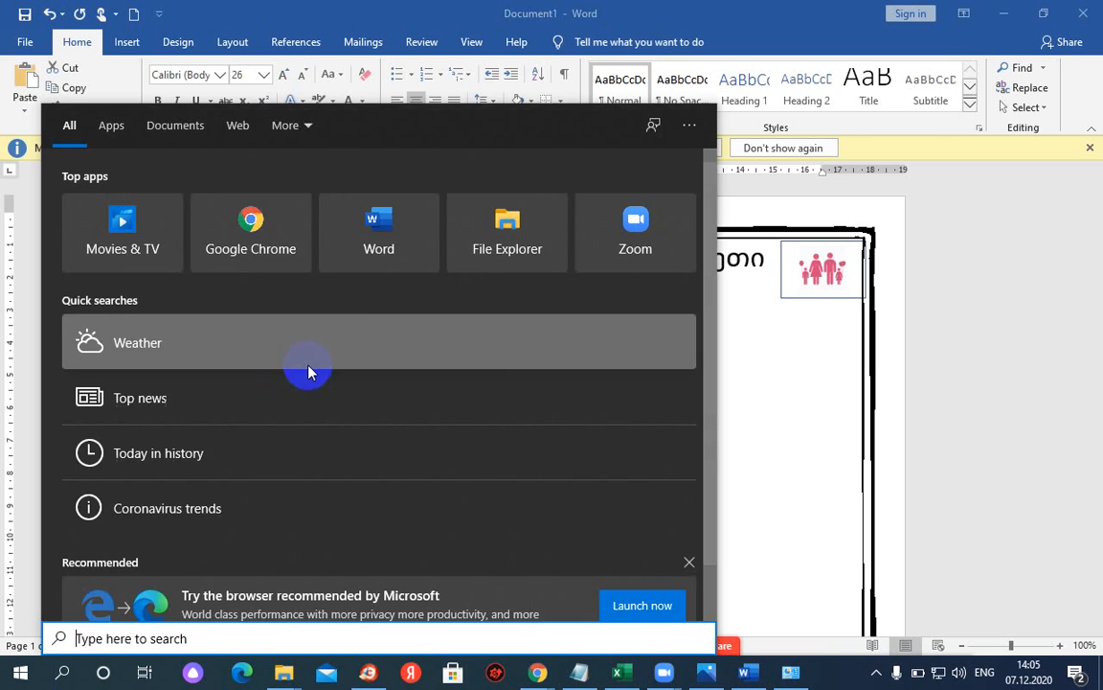
click(397, 234)
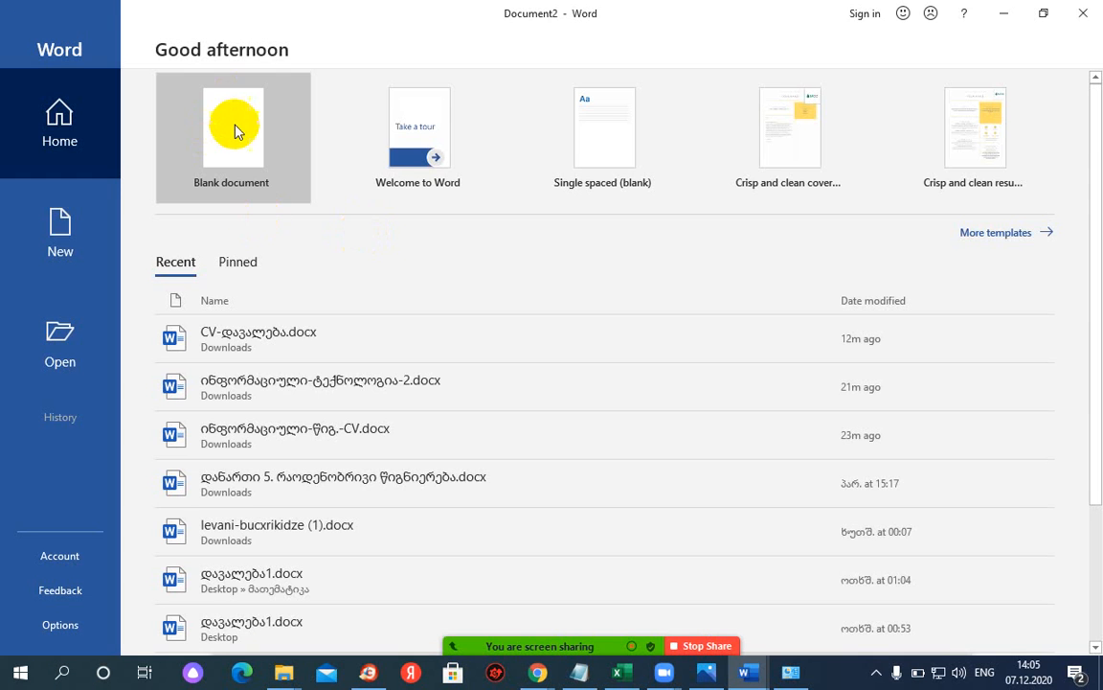
click(235, 131)
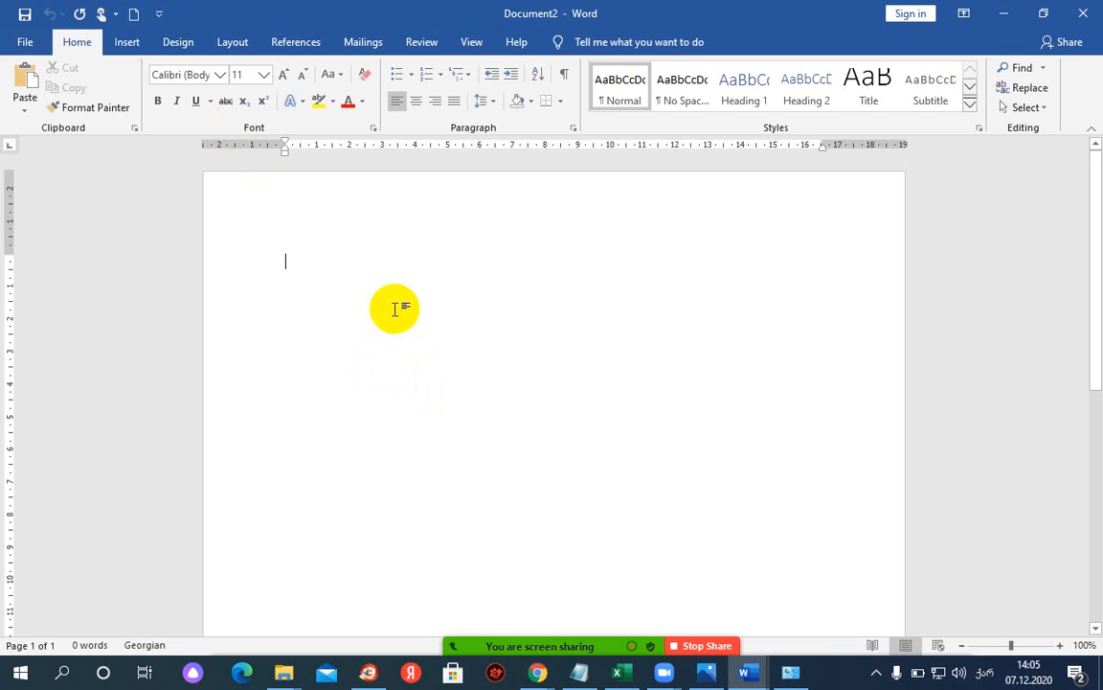
- Type 'ამობეჭდვა', right-align it, set it in 3D Unicode, then return to Document1
text(ამობეჭდვა)
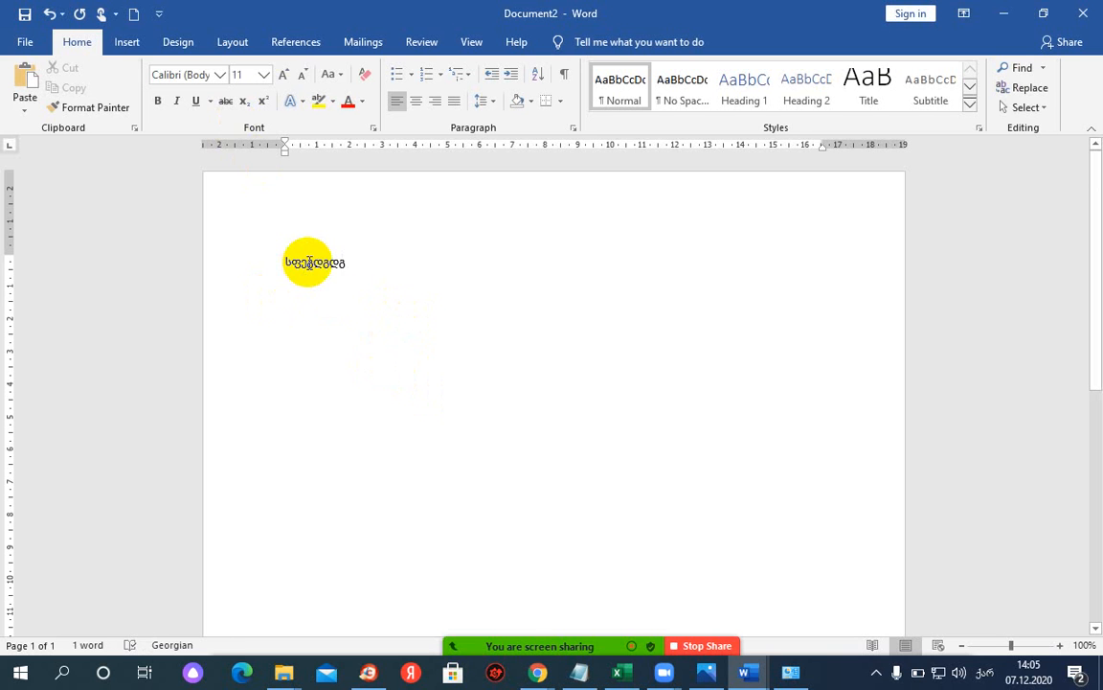
double_click(309, 263)
click(219, 75)
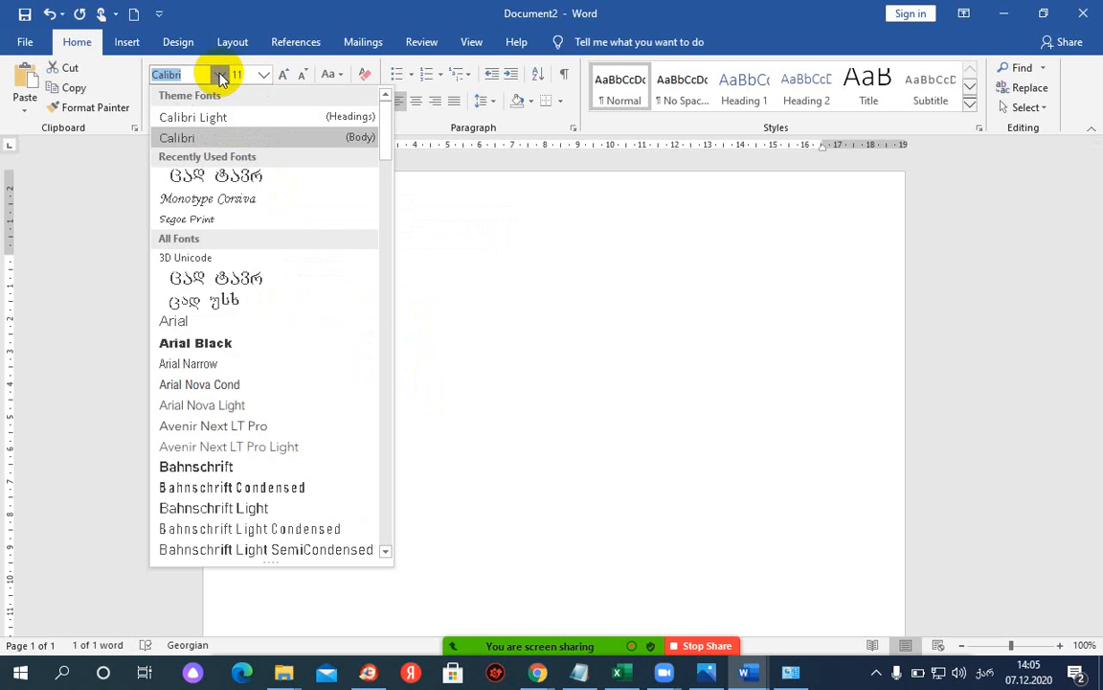
click(452, 188)
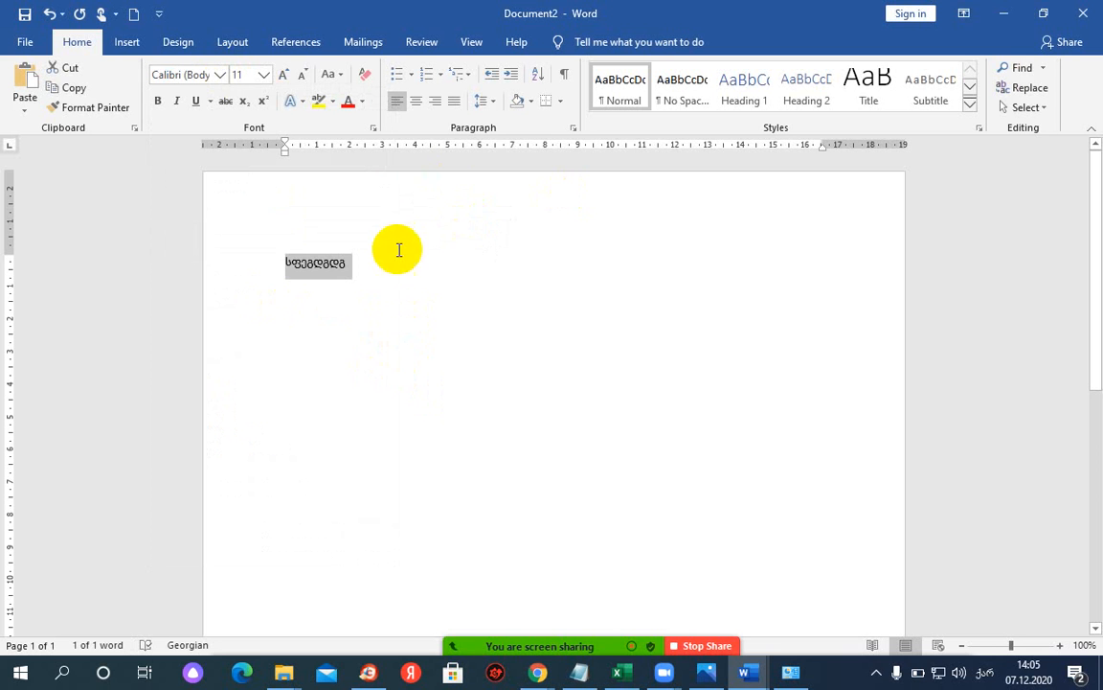
click(427, 105)
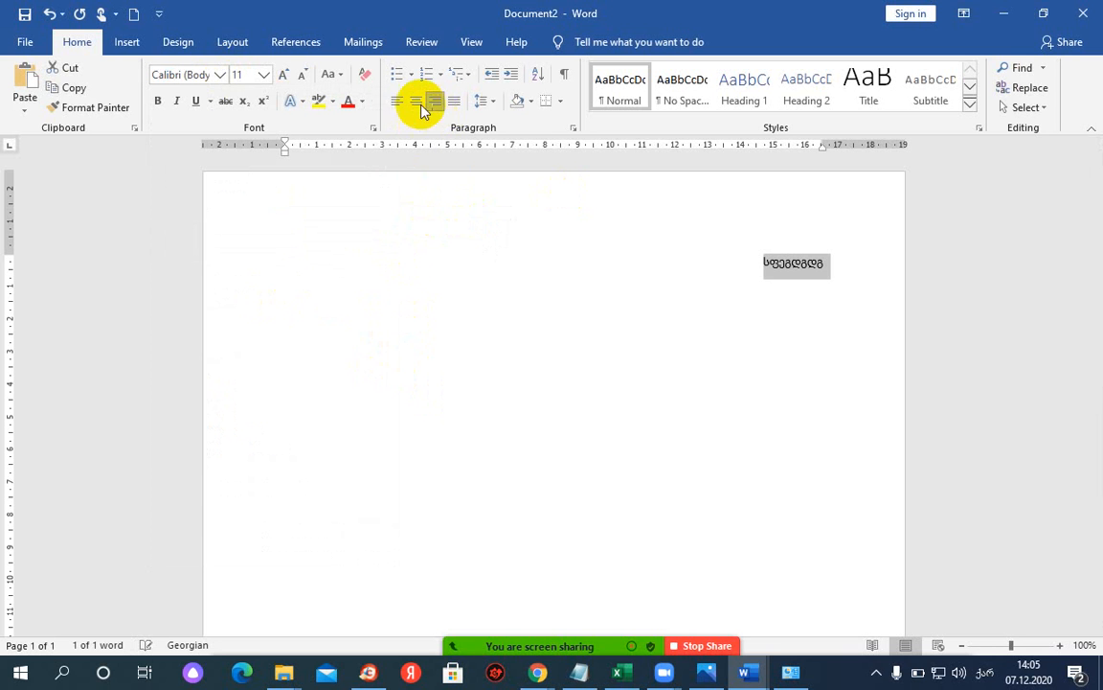
click(221, 75)
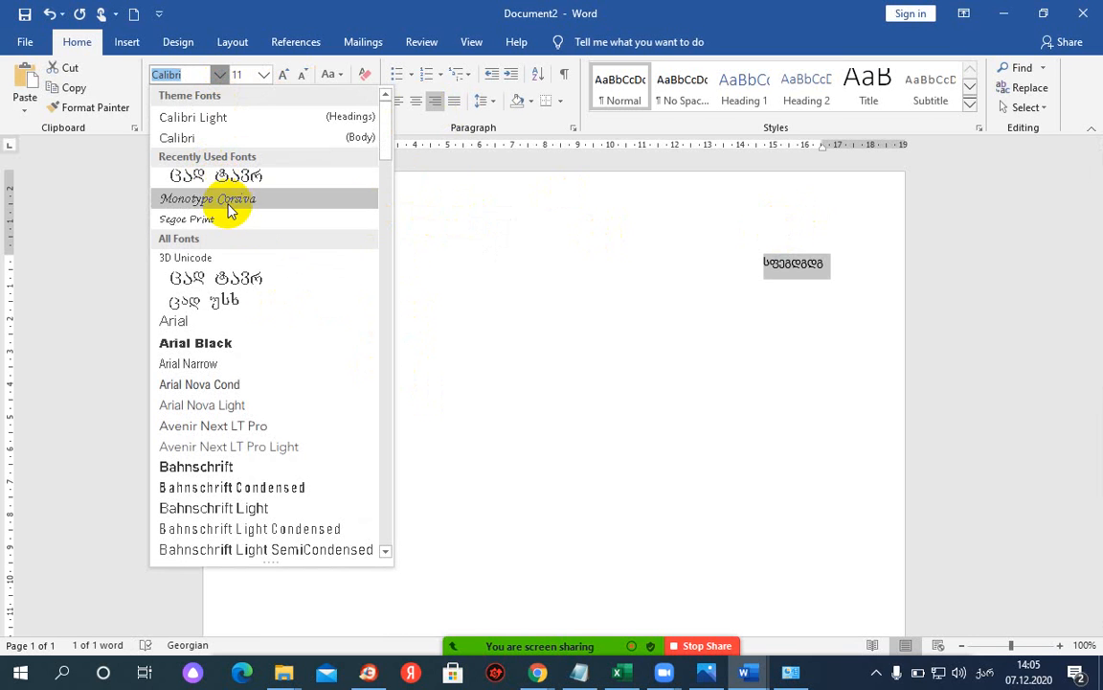
click(212, 261)
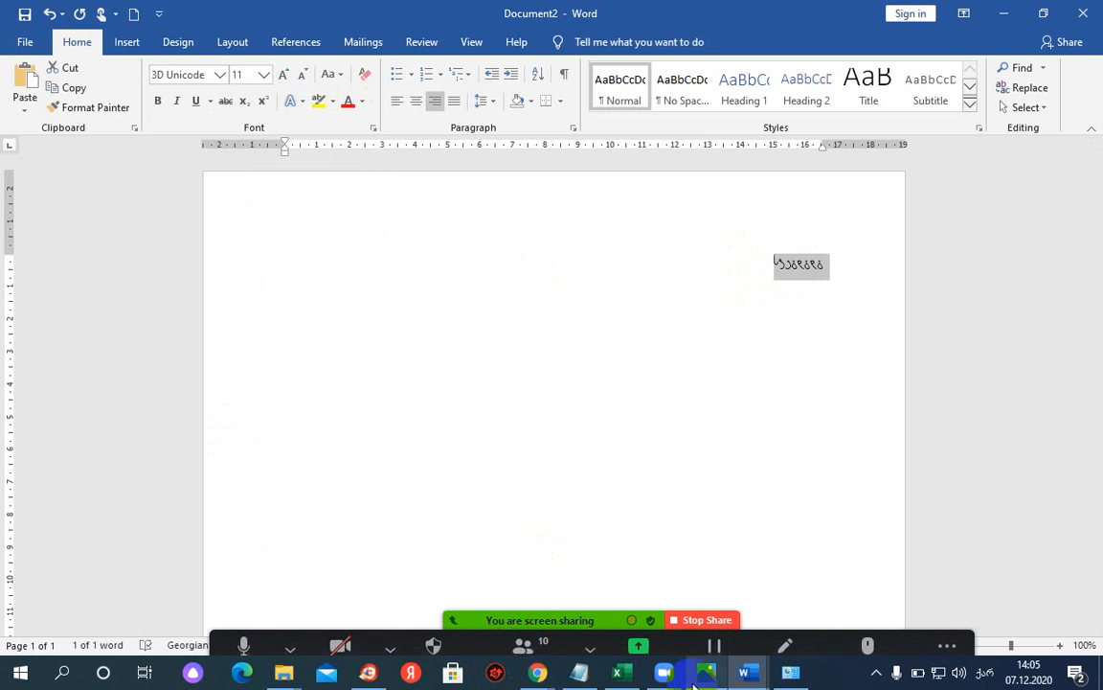
mouse_move(747, 670)
click(650, 611)
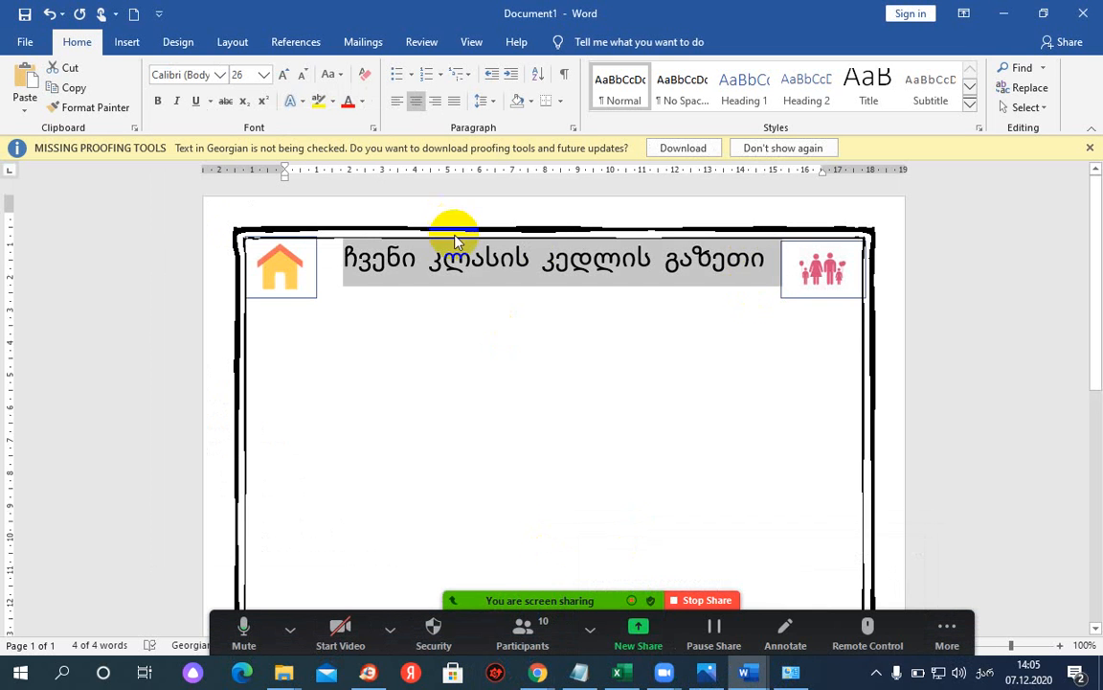
click(219, 75)
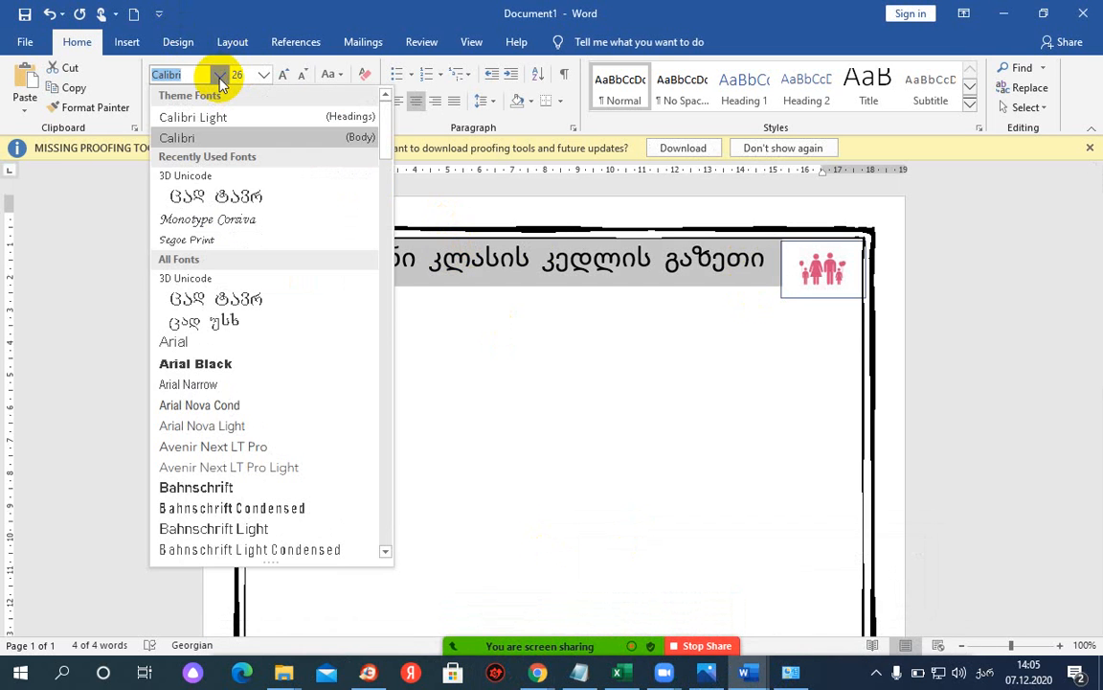
click(195, 278)
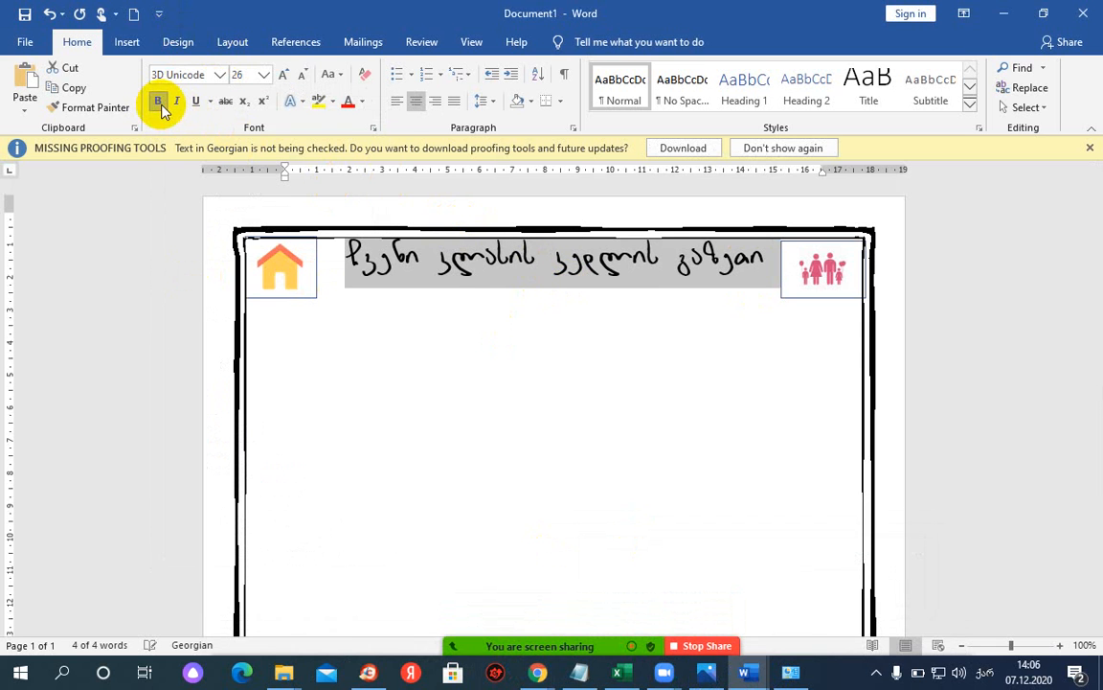
click(466, 275)
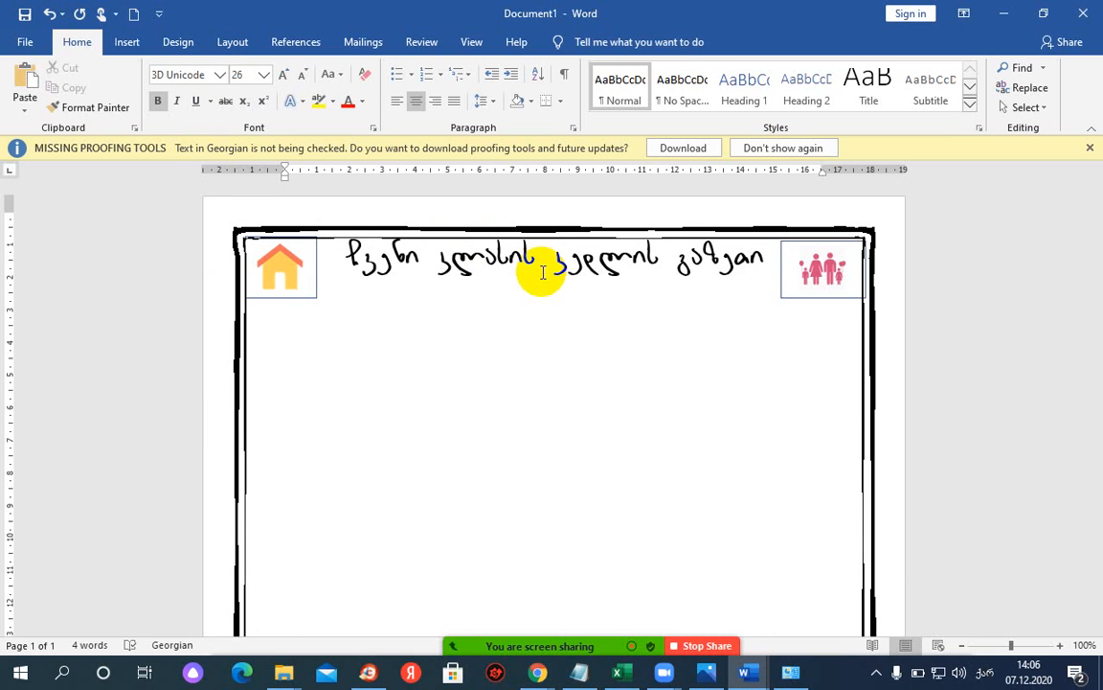
mouse_move(746, 679)
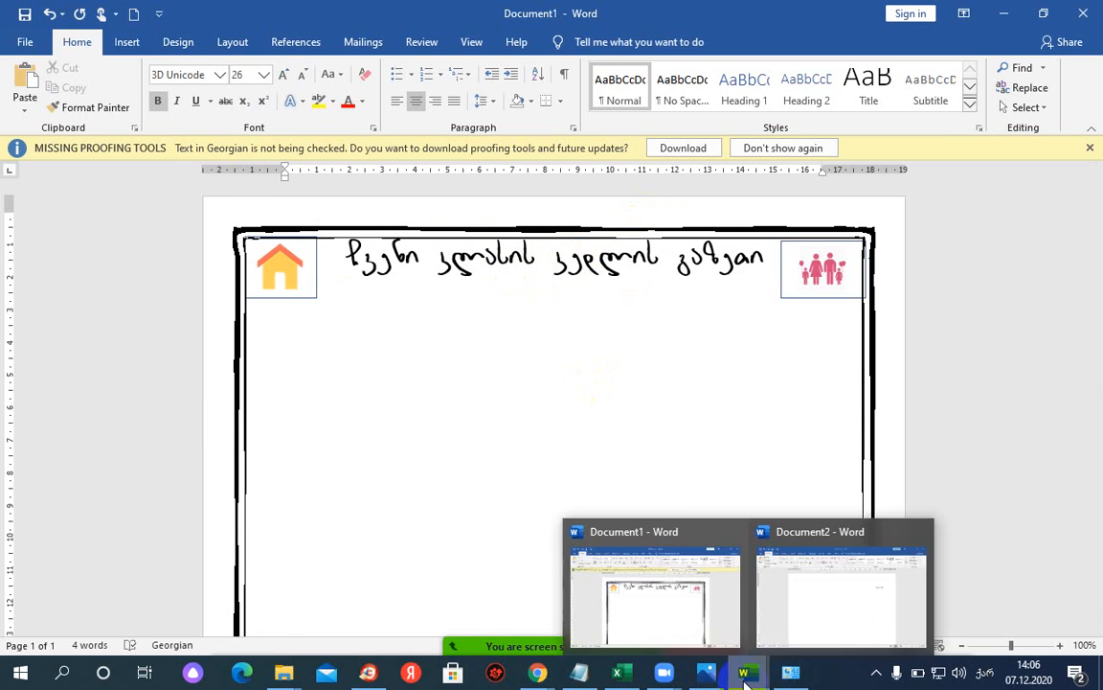
- Close Document2 without saving and glance at the Font list
click(920, 534)
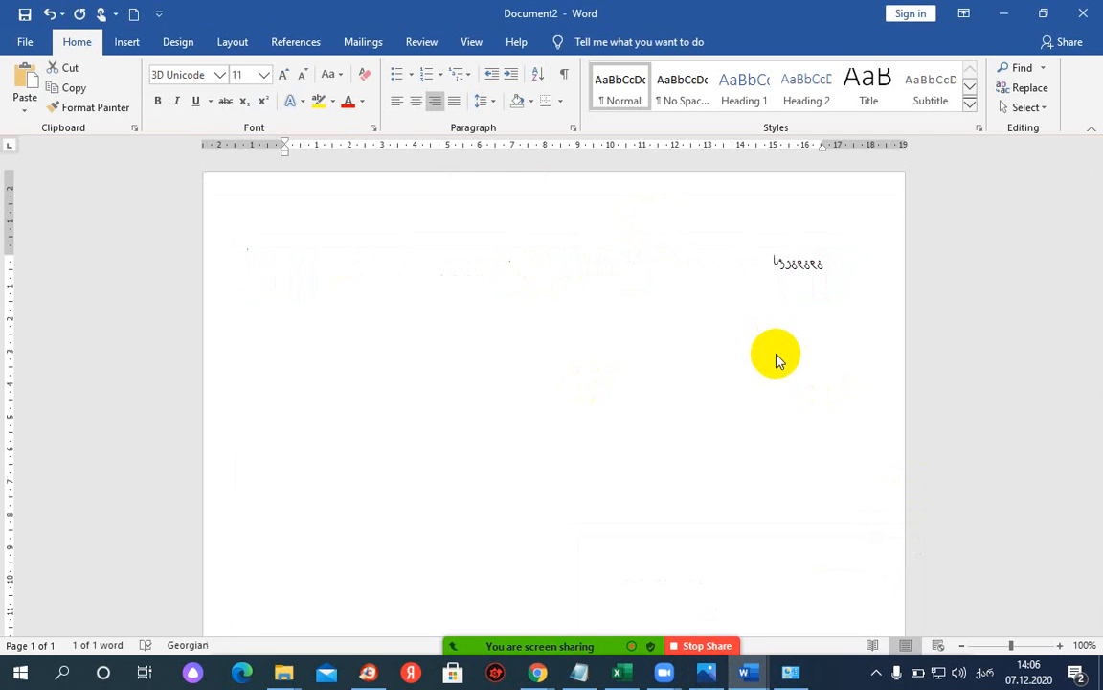
click(560, 369)
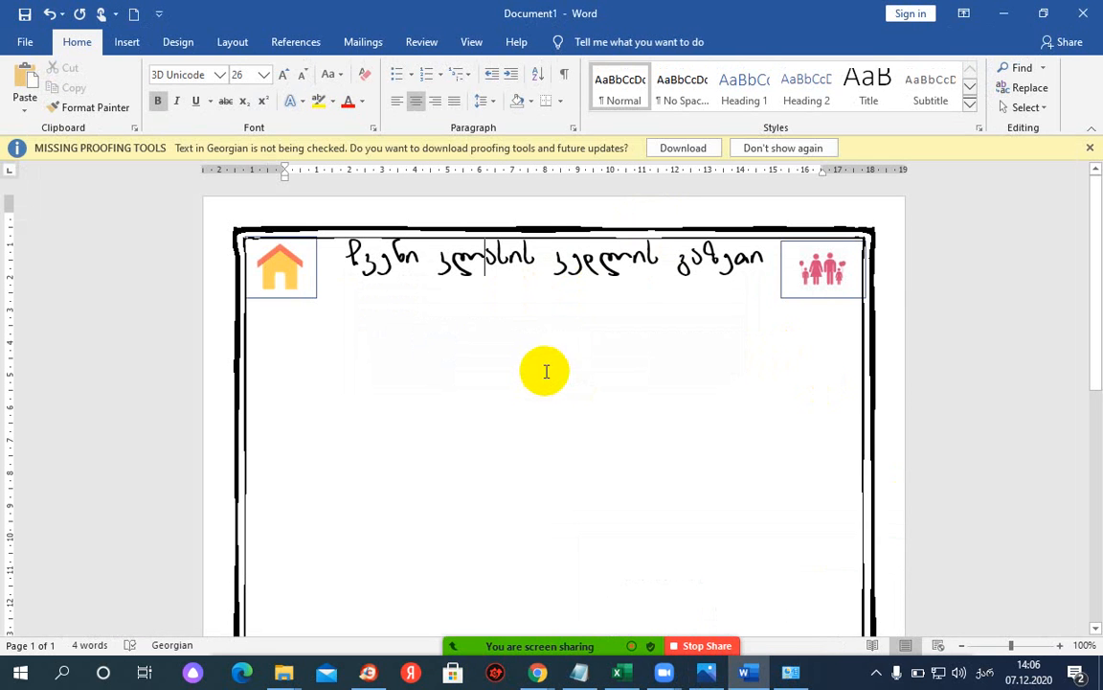
click(220, 75)
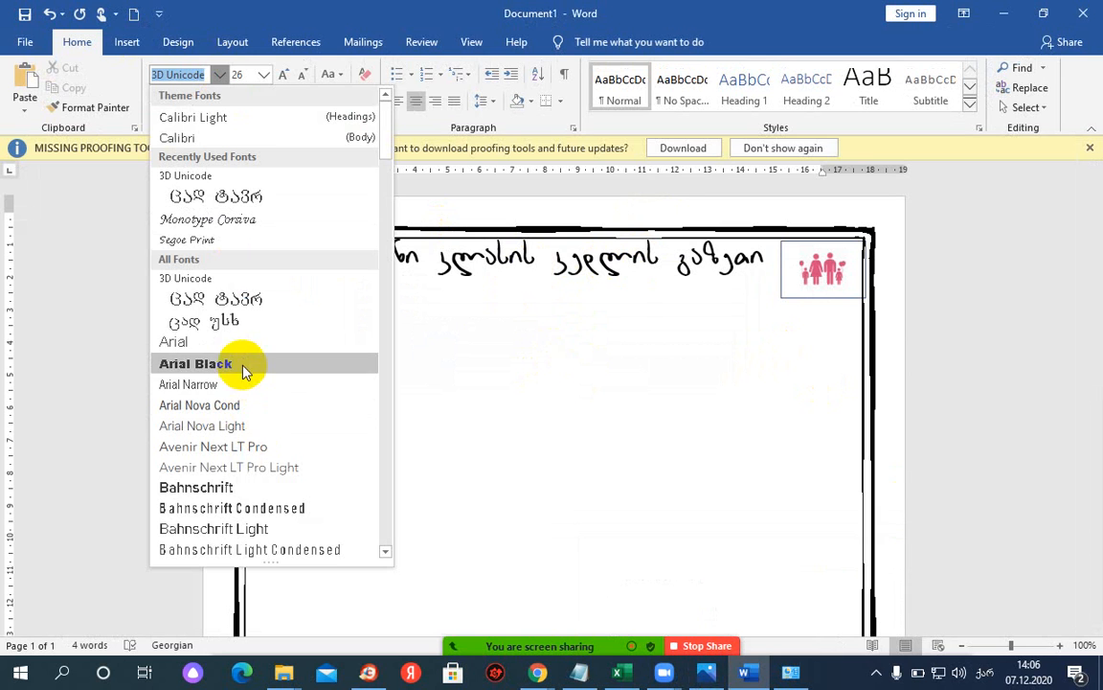
click(433, 17)
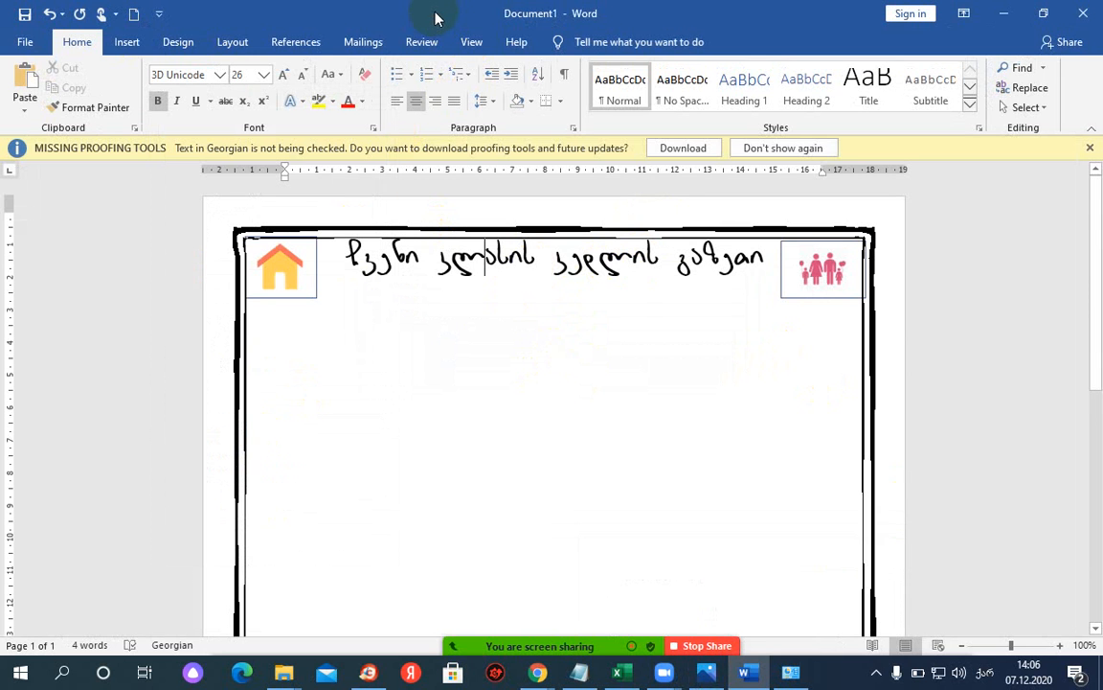
- Check the Georgian title's font, move into the cell below, and dismiss the time-limit notice
click(408, 224)
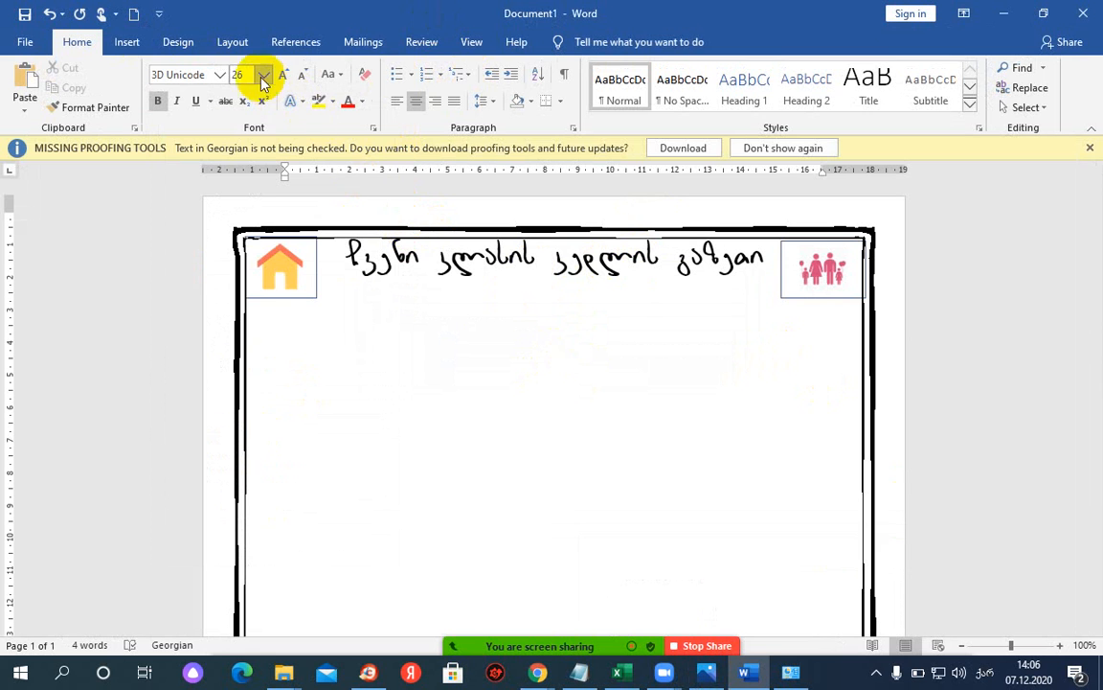
click(220, 77)
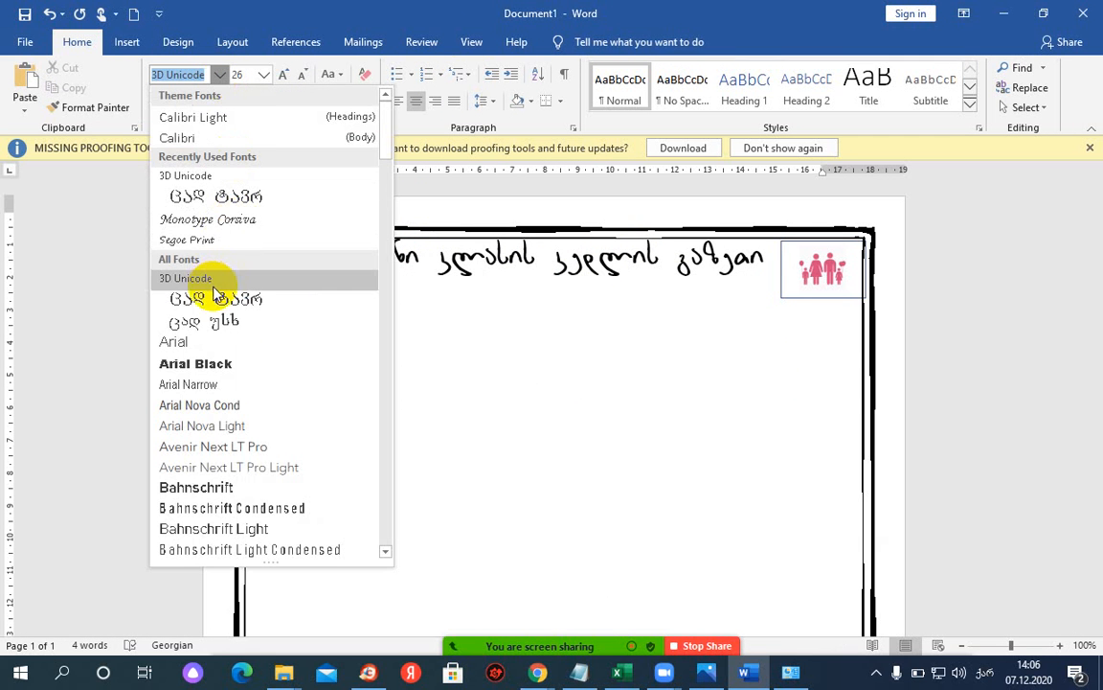
scroll(207, 423, down, 8)
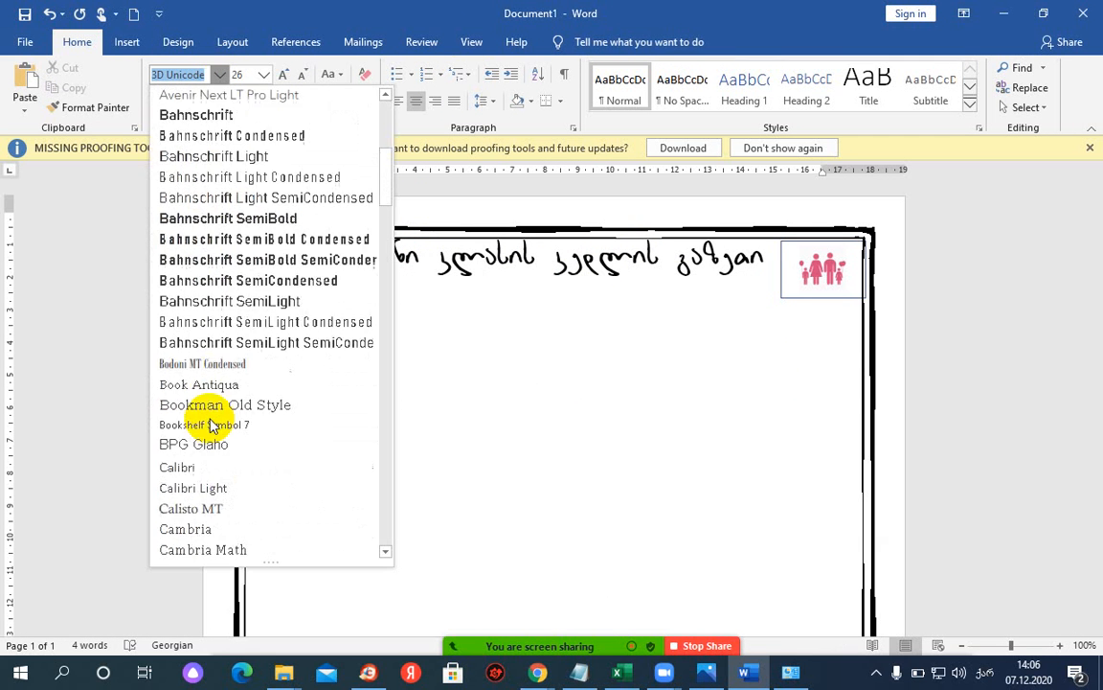
scroll(239, 445, up, 8)
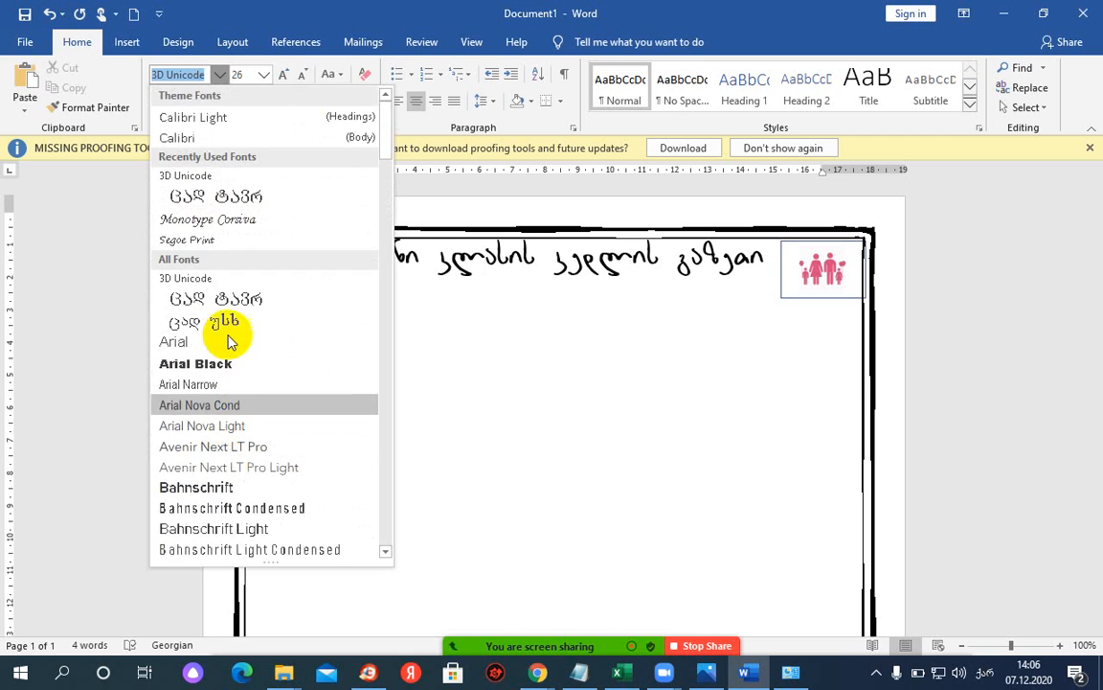
click(416, 16)
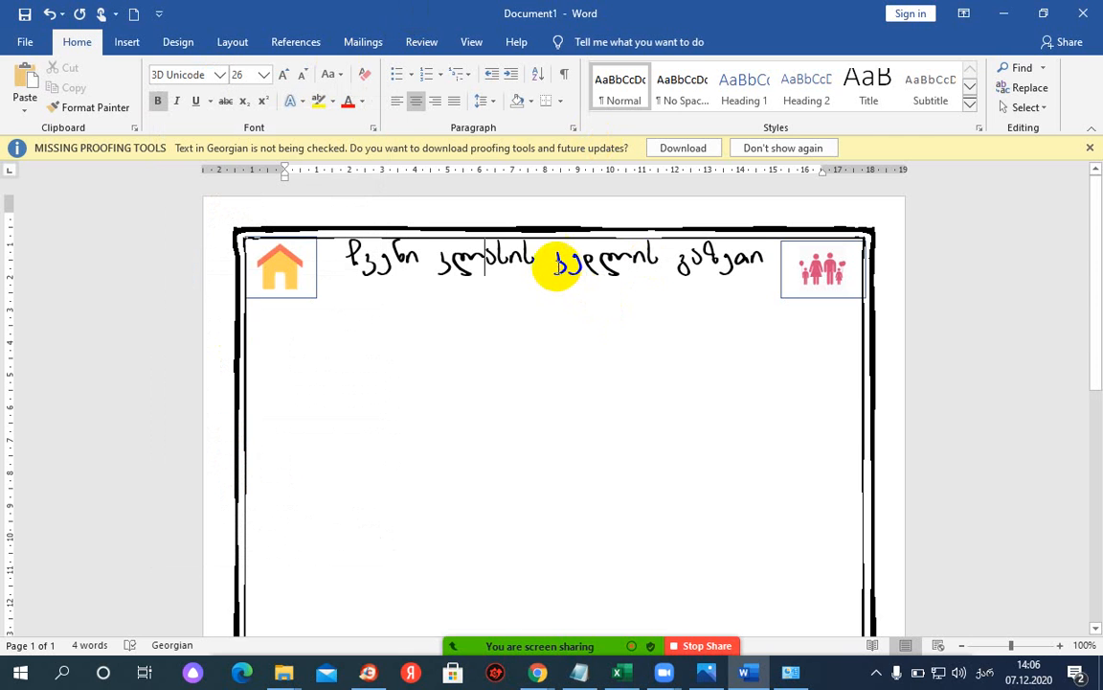
click(603, 300)
click(763, 213)
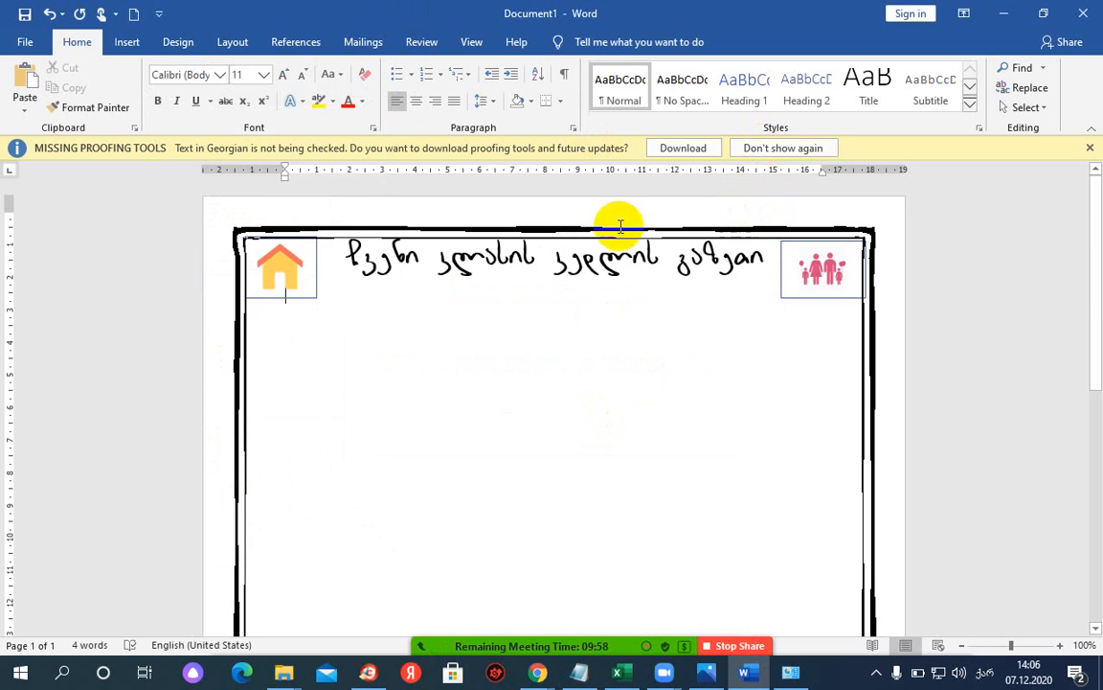
- View the sample 'Our Class Newsletter' image in Photos, then return to the Word document
click(706, 673)
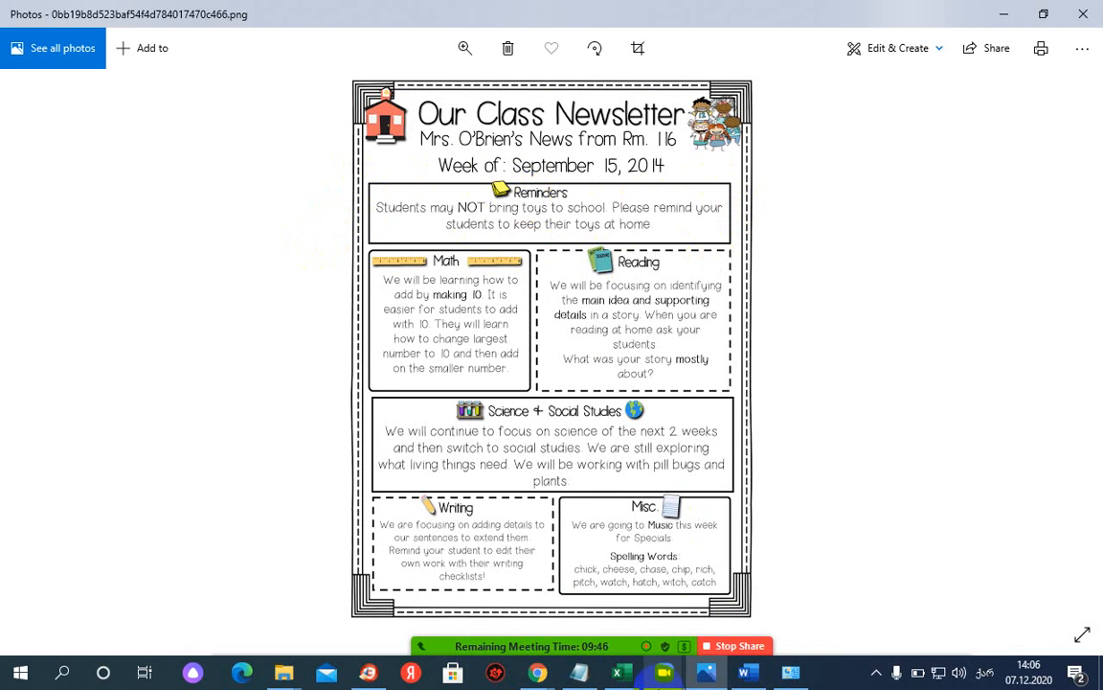
click(758, 680)
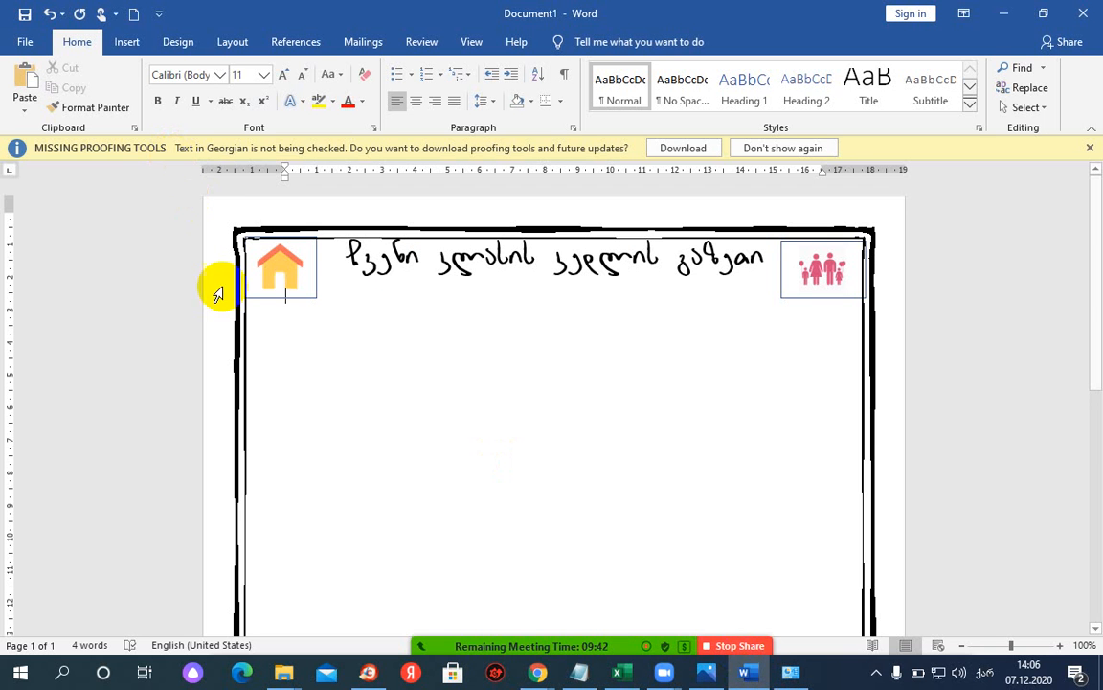
- Switch to the 3D Unicode font page in Chrome and open a new blank tab
mouse_move(537, 672)
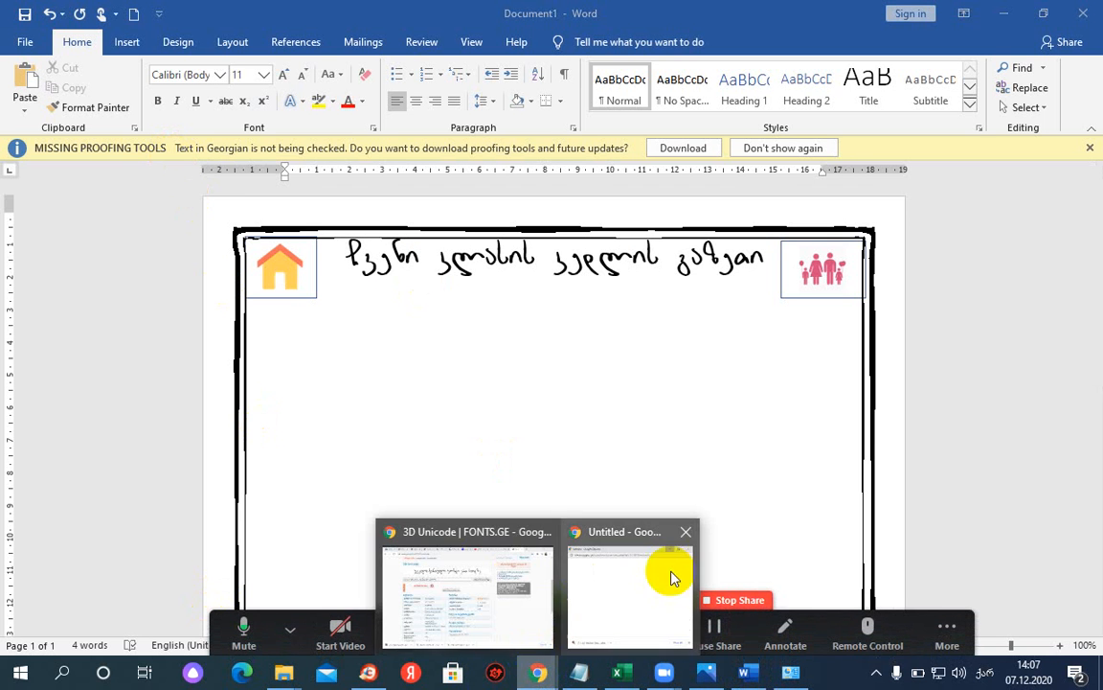
click(459, 534)
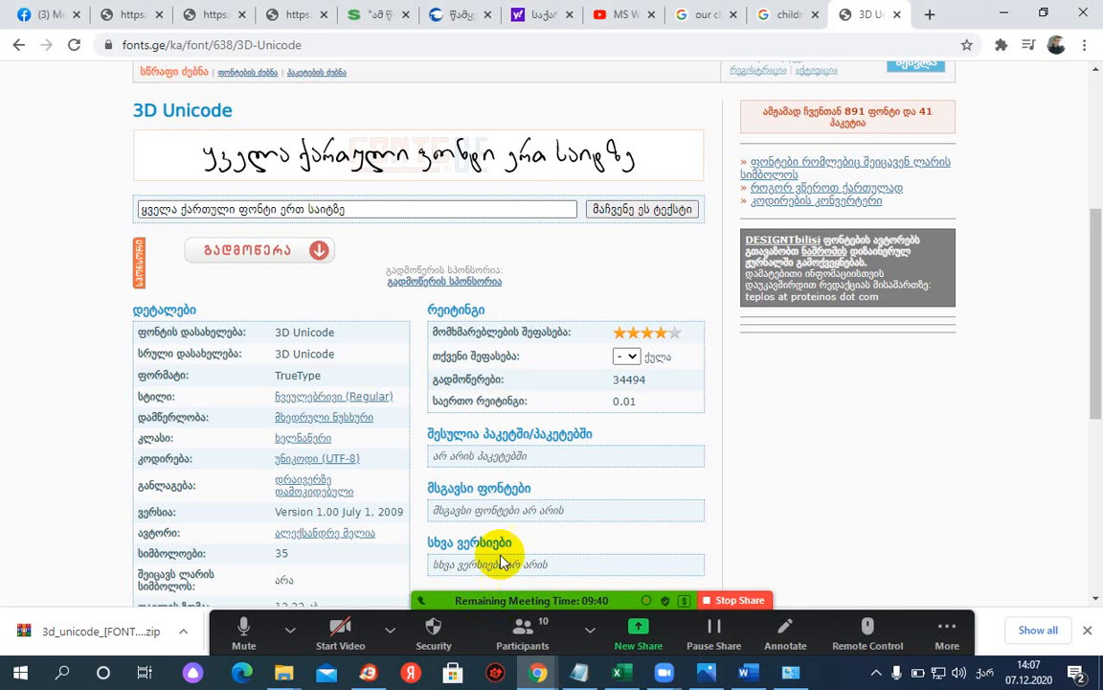
click(929, 17)
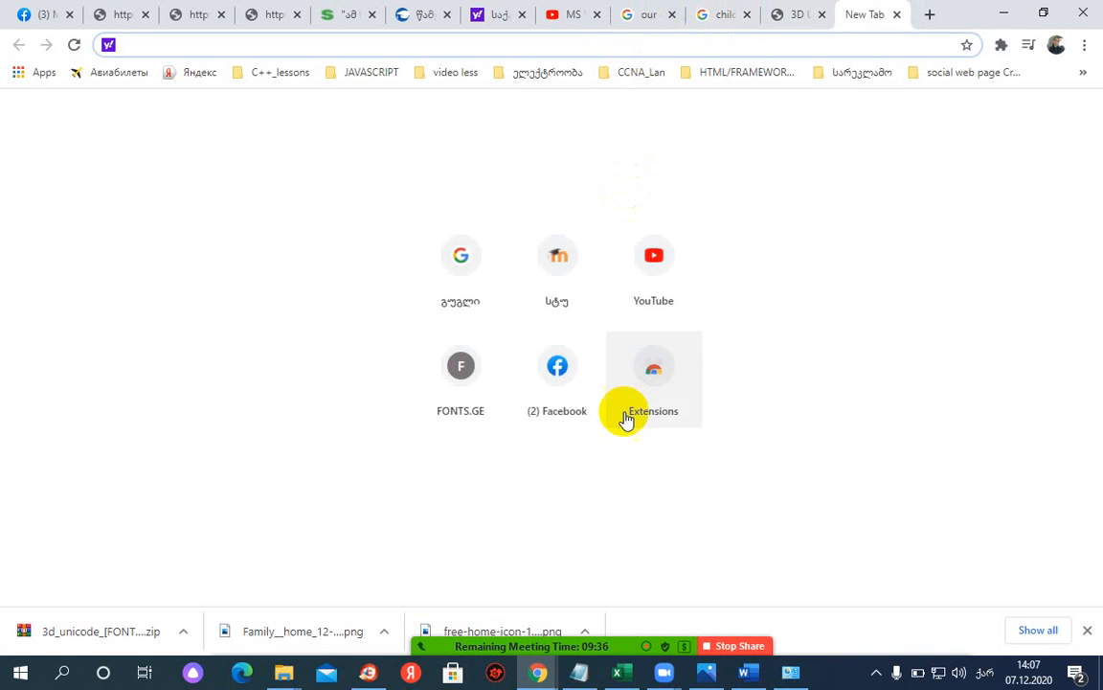
- Mute the second participant in the Zoom meeting and close the participants list
mouse_move(580, 670)
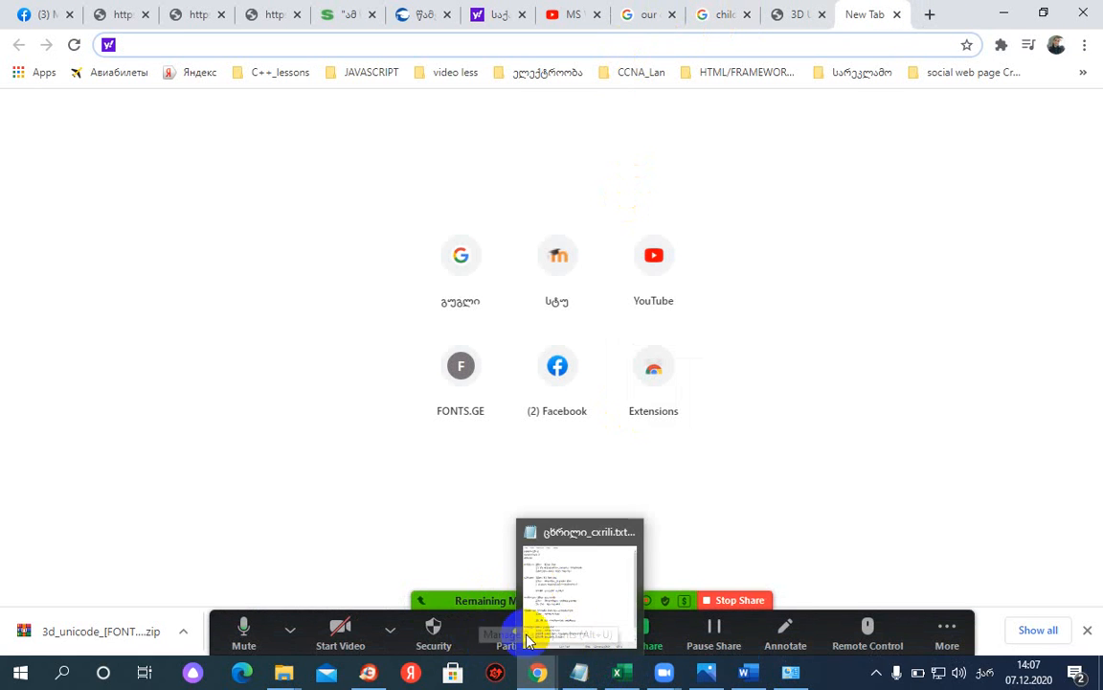
click(979, 331)
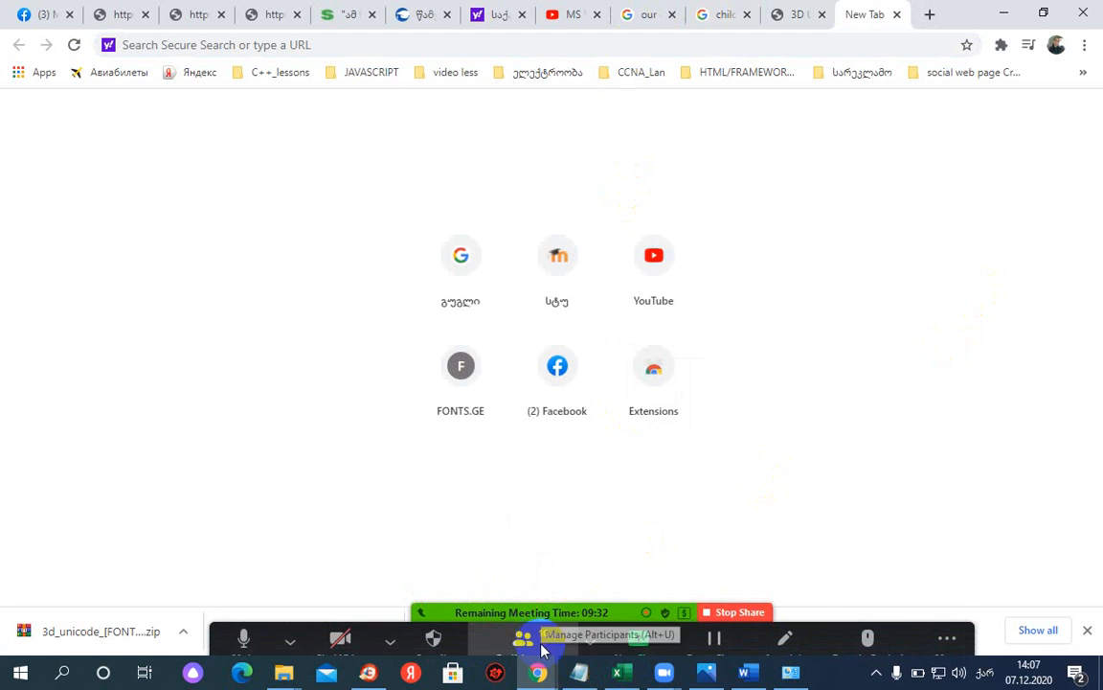
click(525, 636)
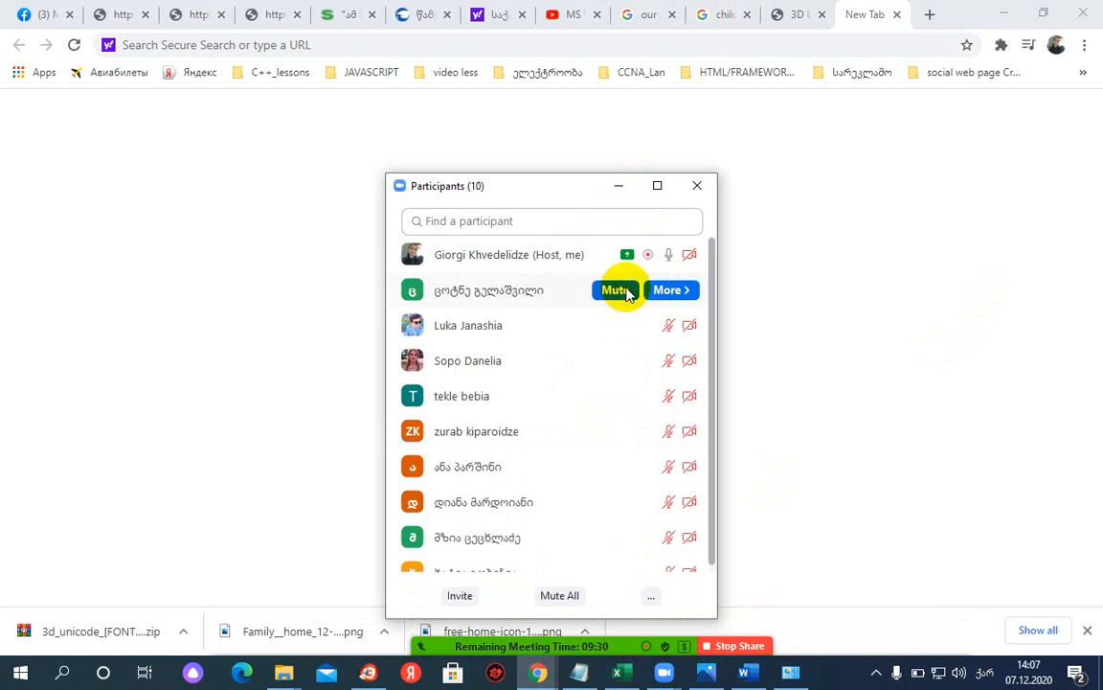
click(622, 291)
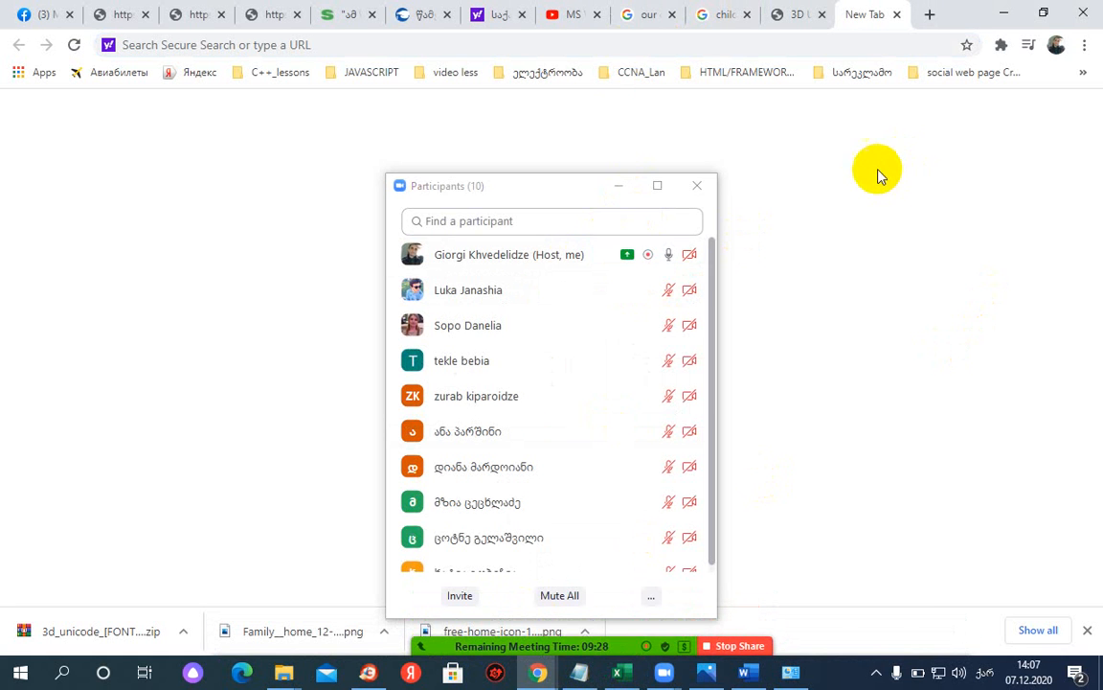
click(619, 185)
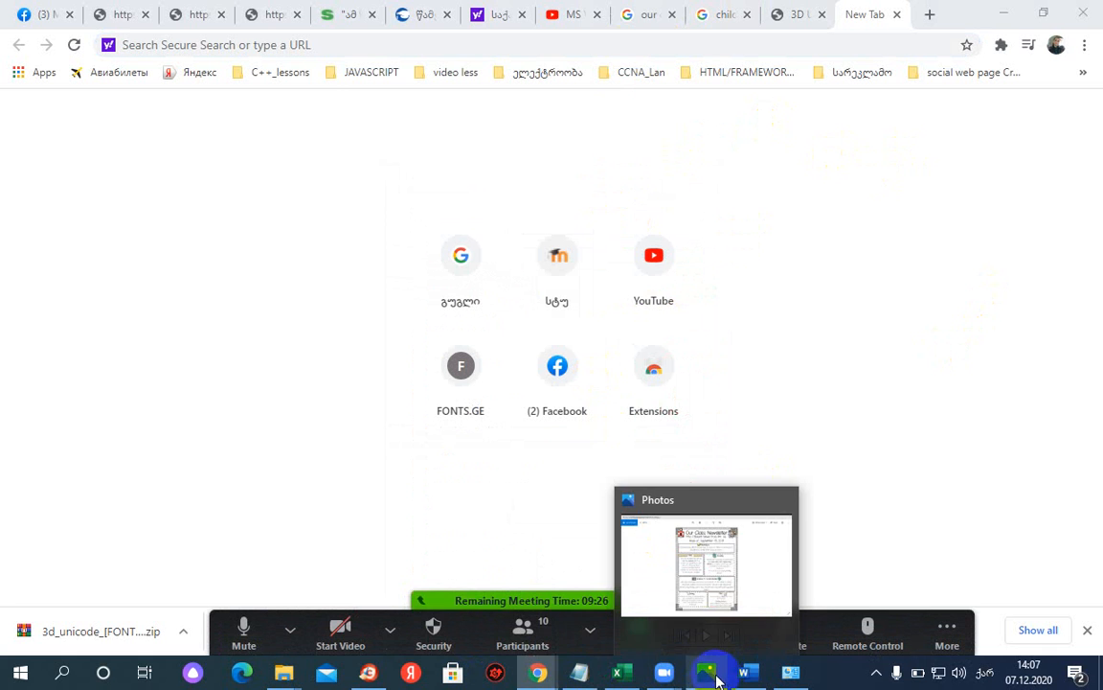
mouse_move(538, 673)
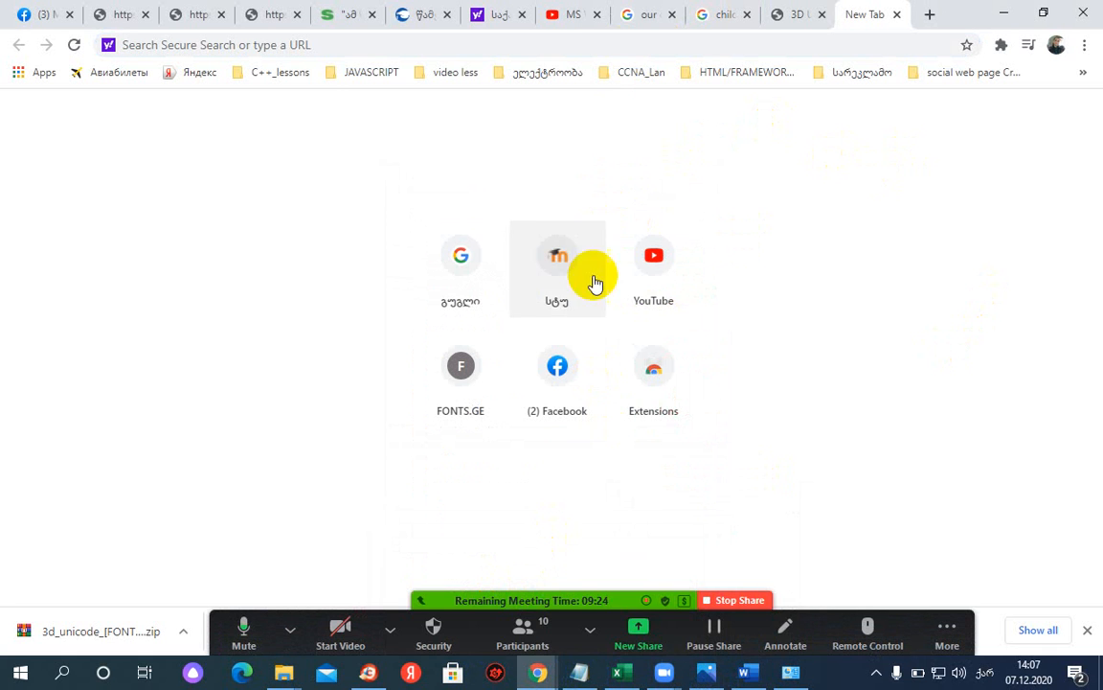
- Search Google for 'lorem ipsum' and open the lipsum.com generator result
click(462, 249)
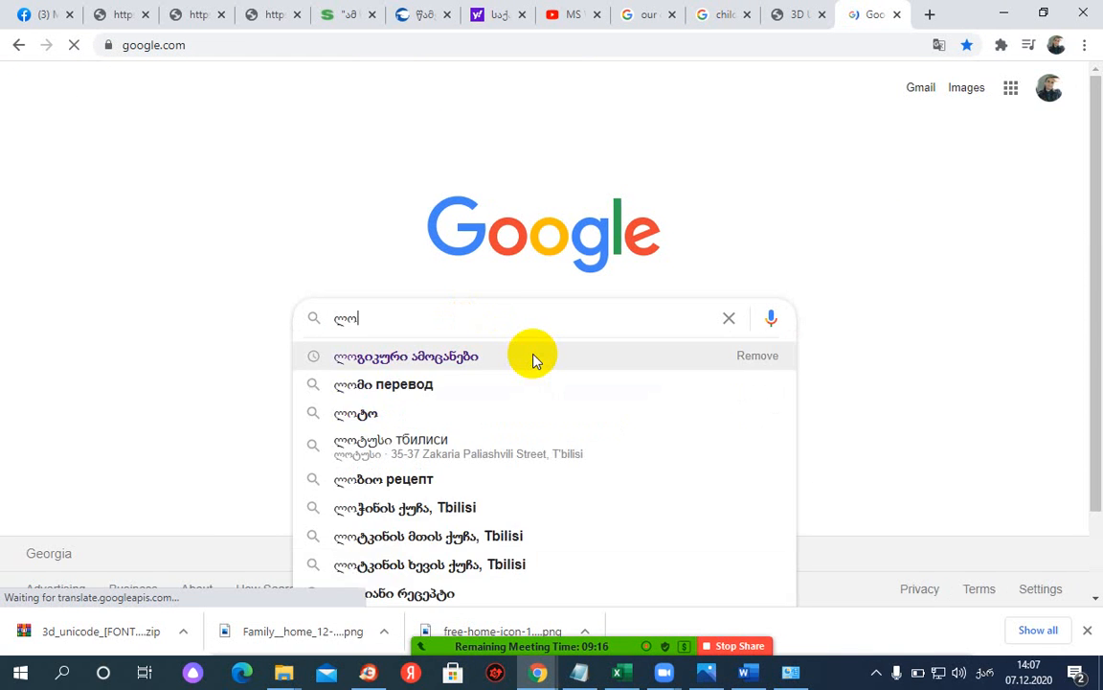
key(BackSpace)
key(BackSpace)
text(lore)
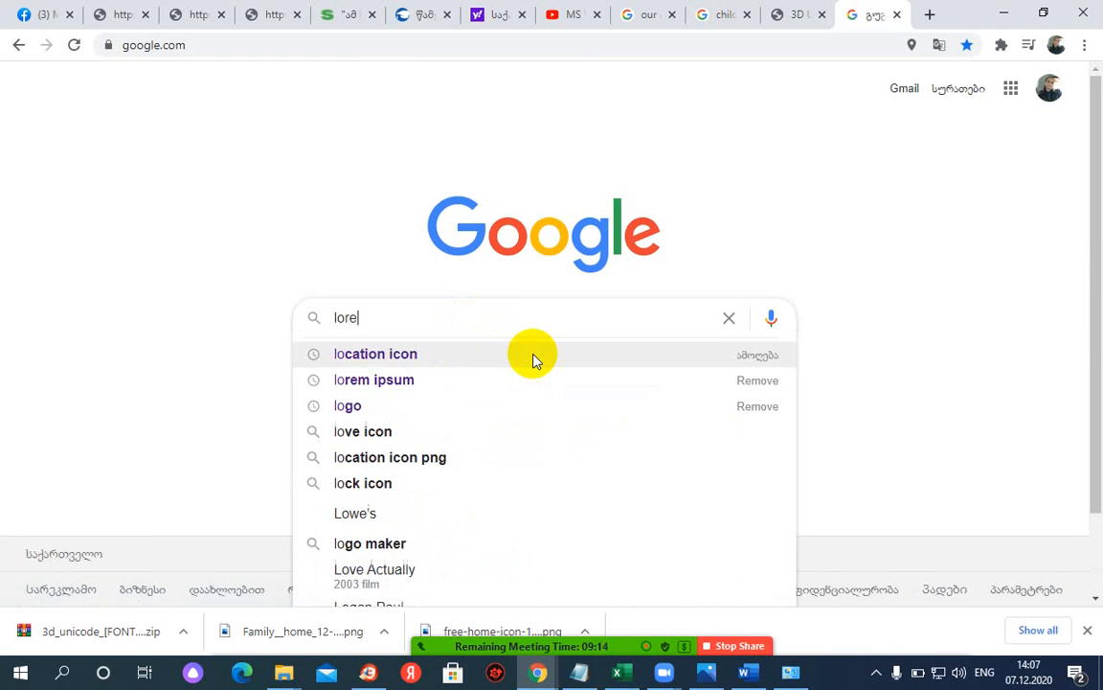
key(Down)
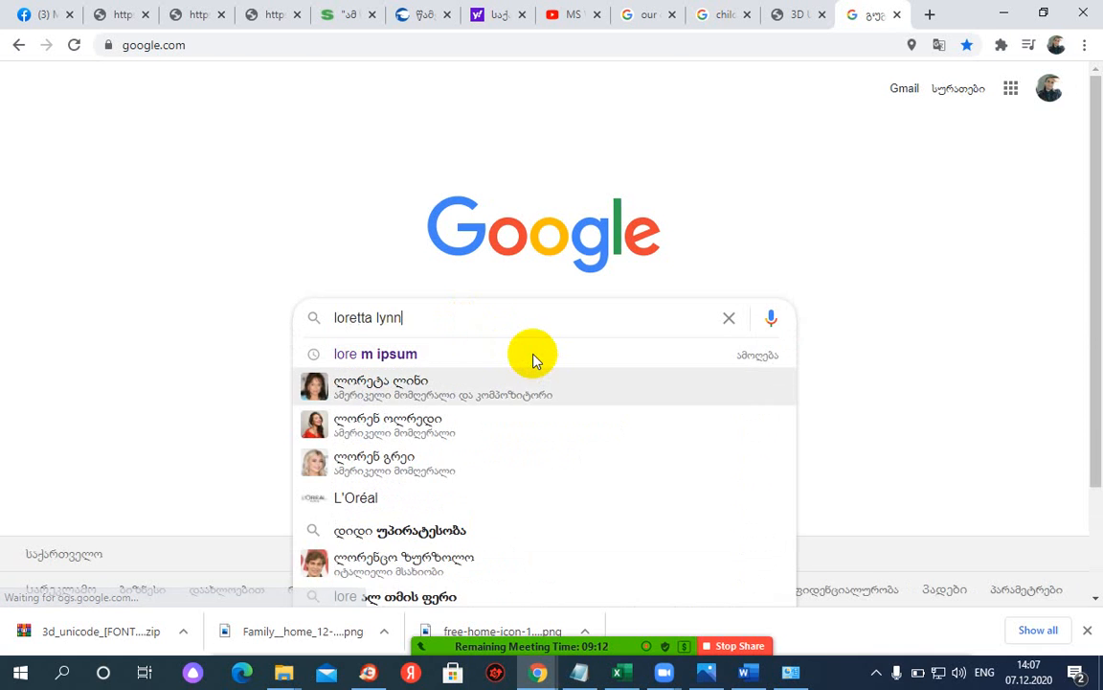
key(Up)
key(Return)
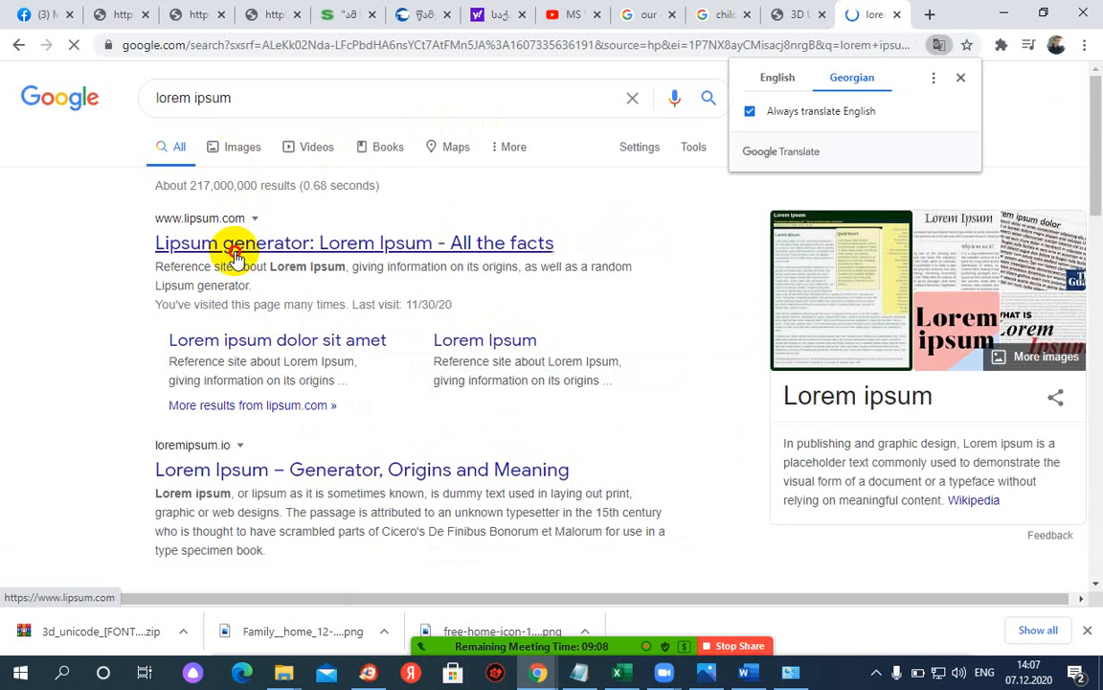
click(235, 251)
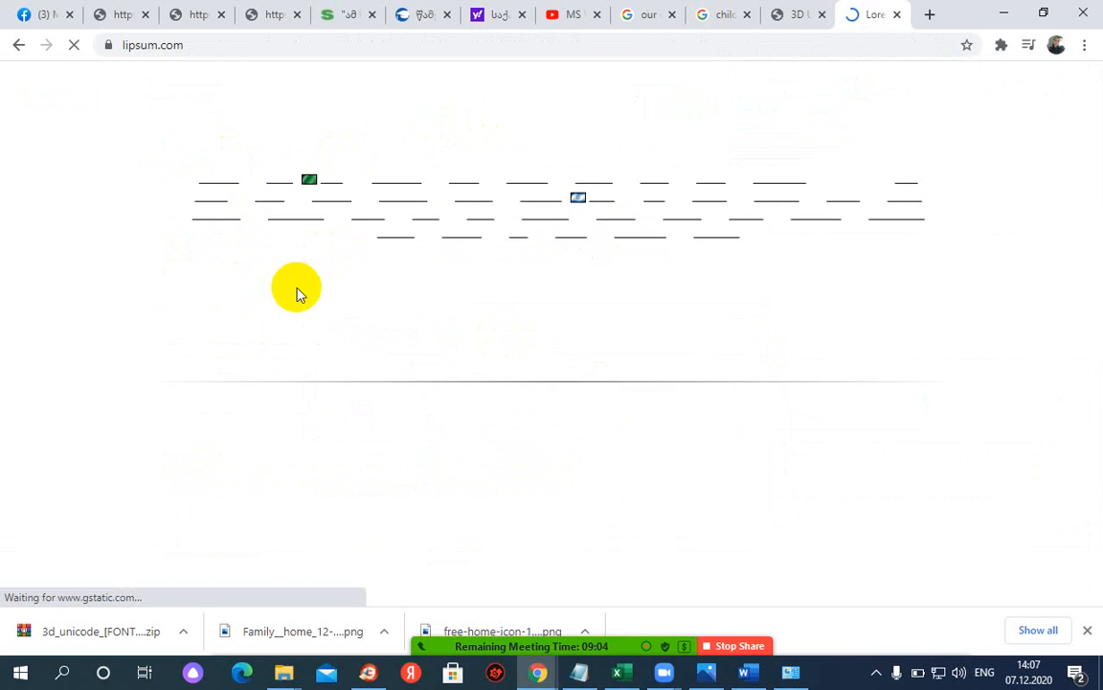
- Switch the lipsum.com page from its Georgian translation back to the original English
scroll(200, 418, down, 2)
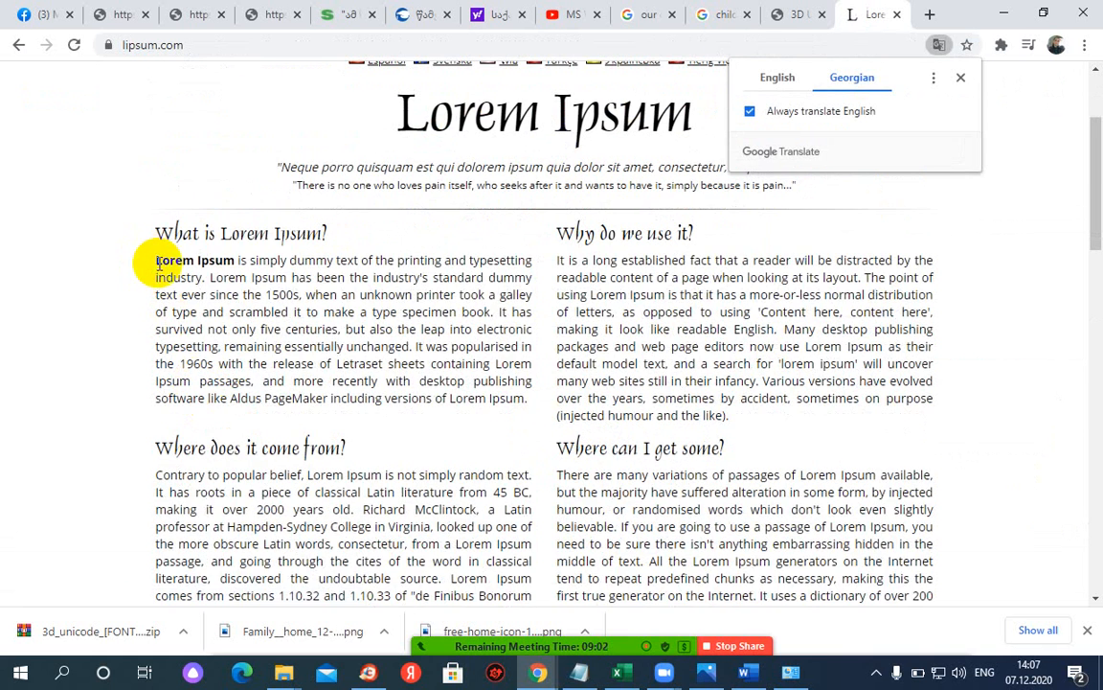
drag(157, 262, 350, 305)
click(311, 355)
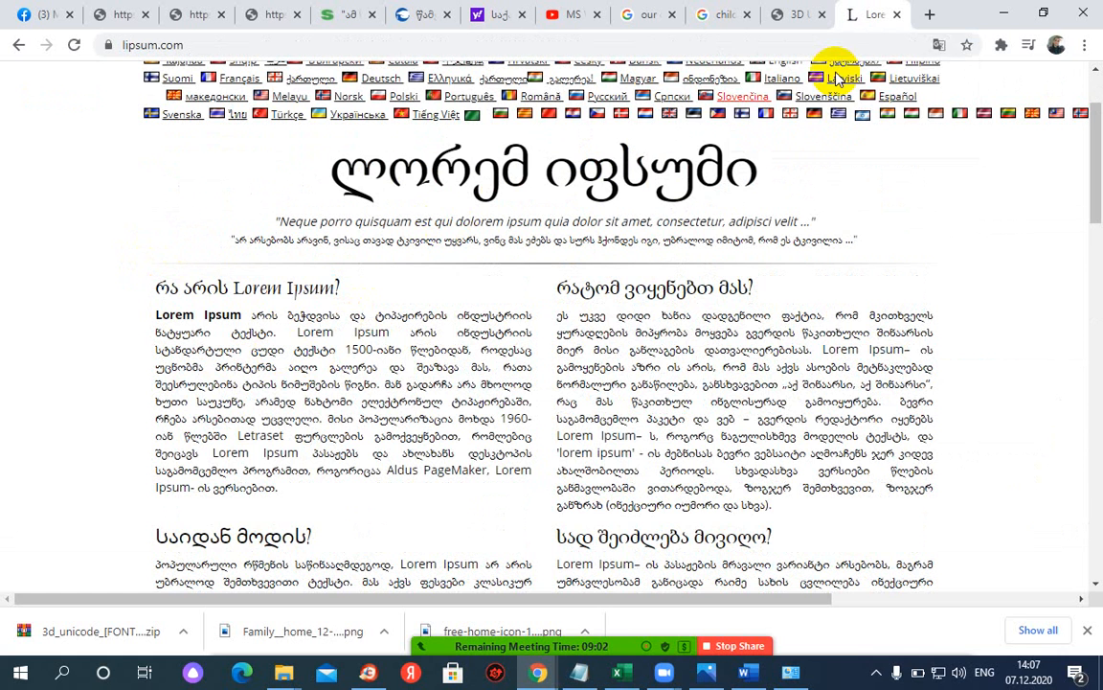
click(938, 45)
click(777, 79)
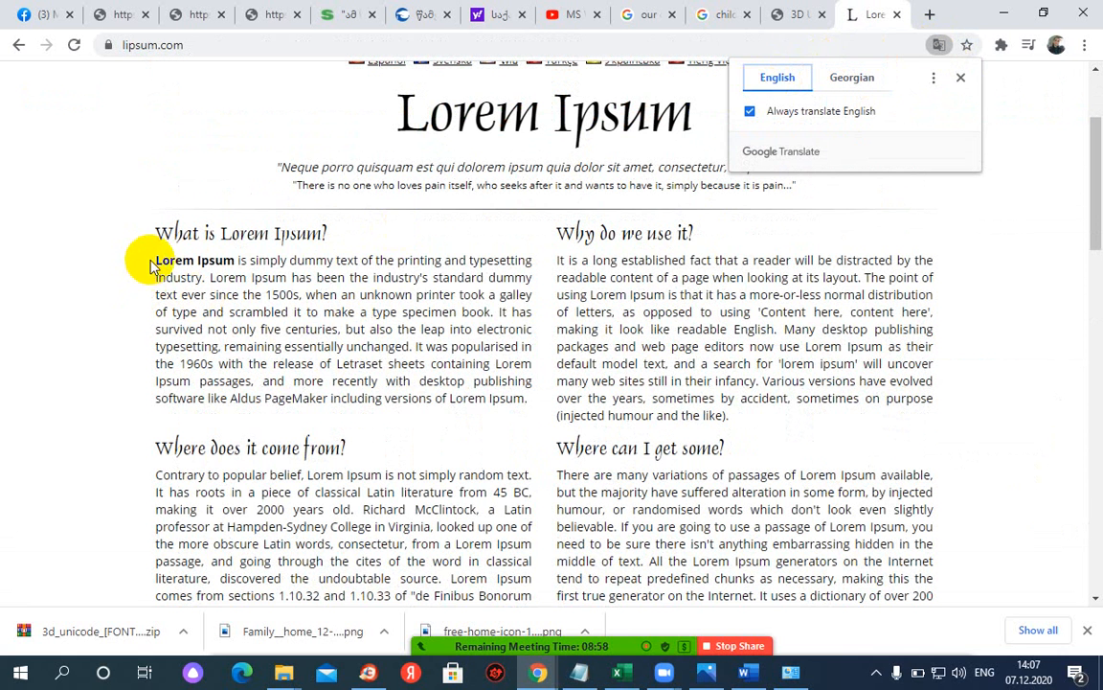
- Copy the opening lines of the first Lorem Ipsum paragraph
drag(153, 260, 525, 321)
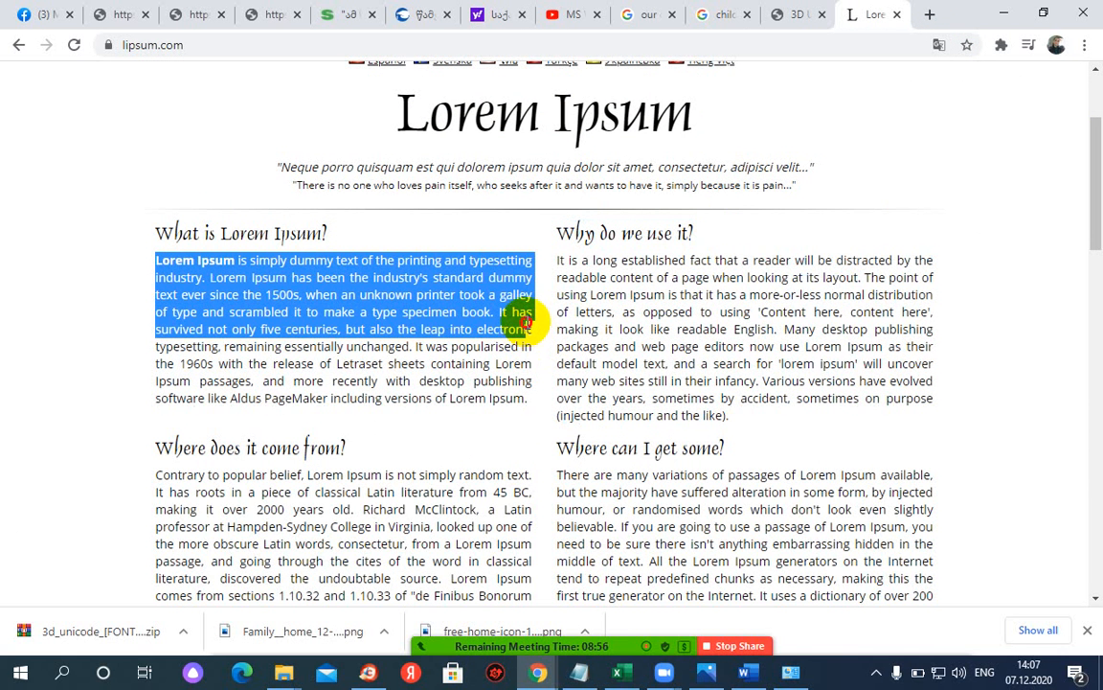
right_click(368, 261)
click(398, 274)
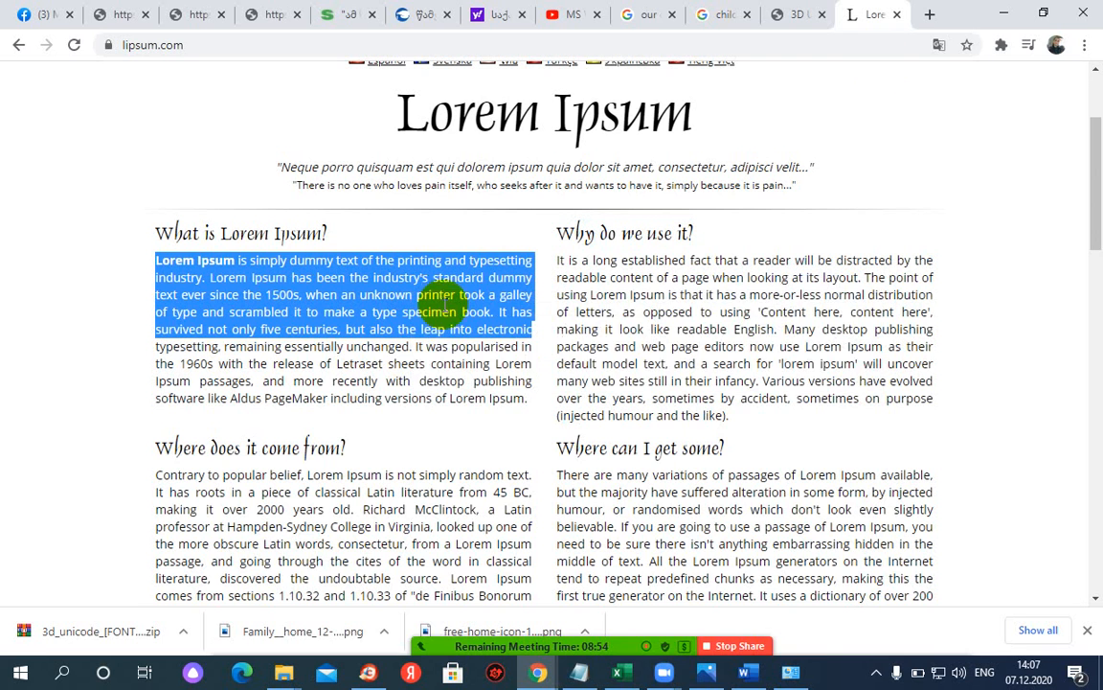
- Compare the Word page with the sample newsletter image and open the paste options under the title
click(747, 673)
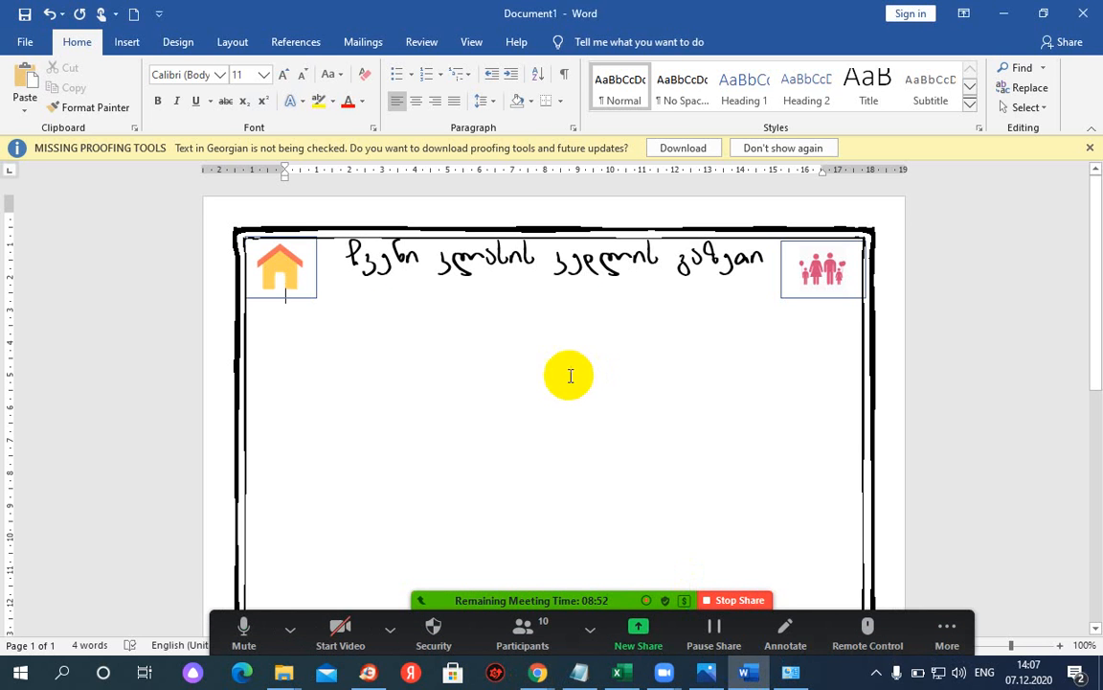
click(705, 673)
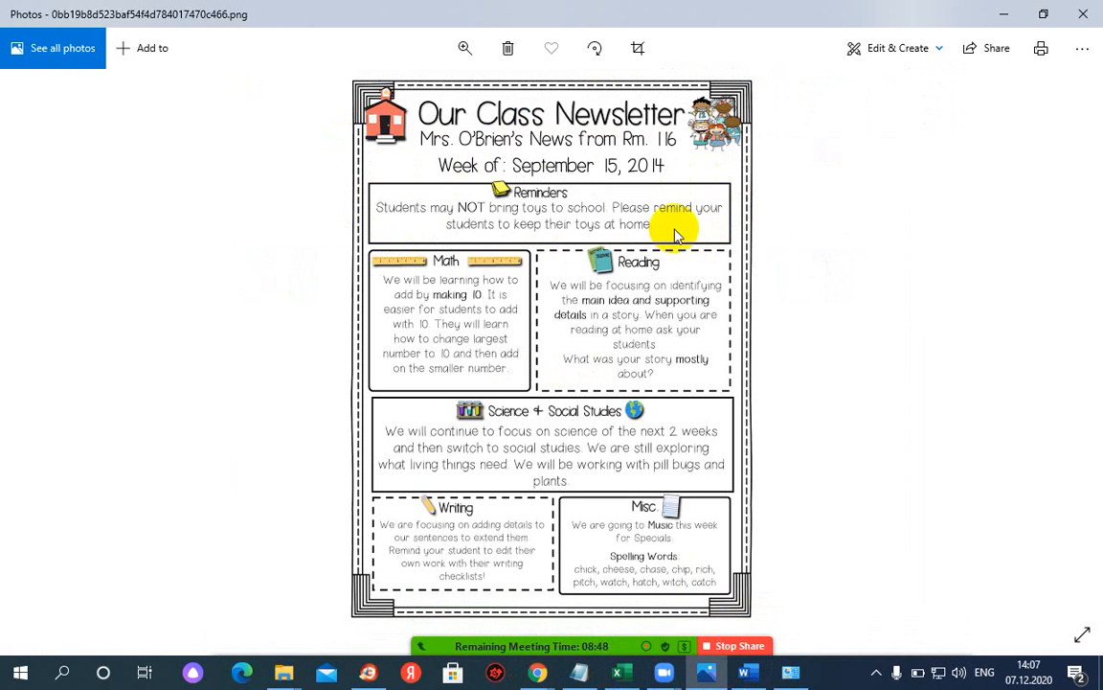
click(747, 673)
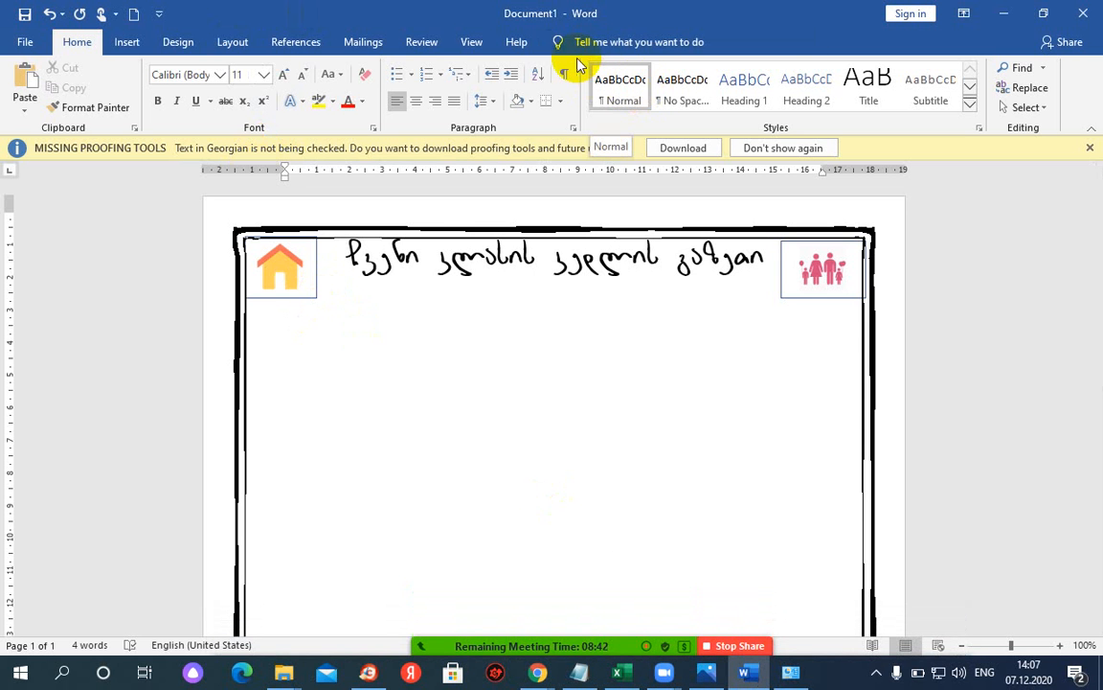
right_click(289, 322)
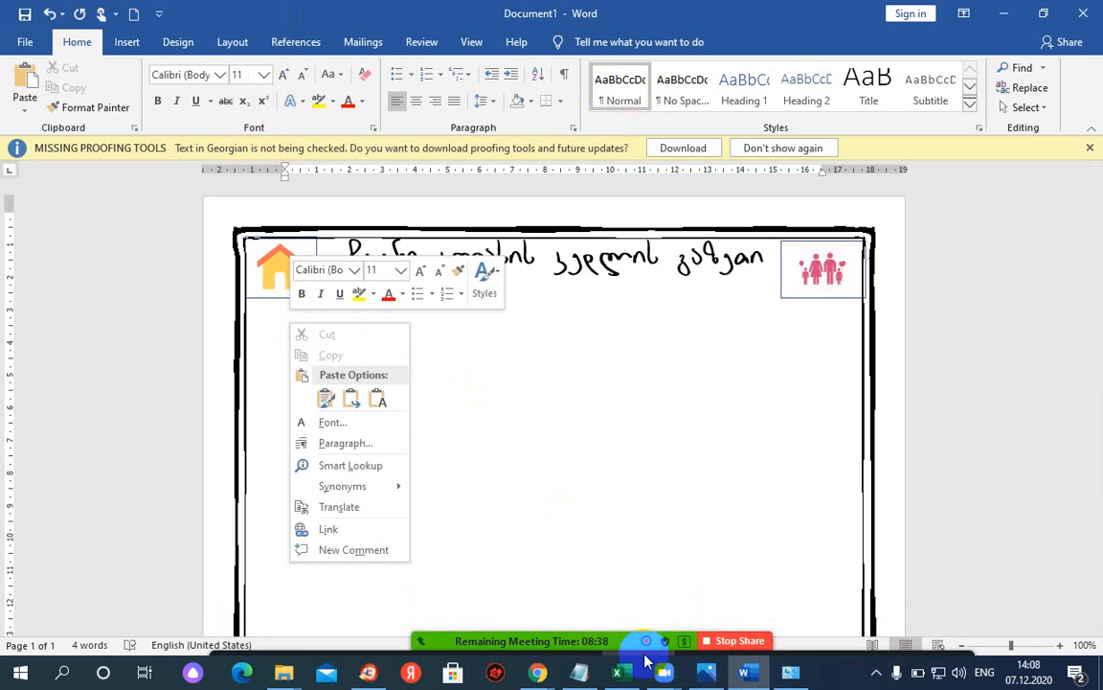
- Back on the Lorem Ipsum page, copy the first paragraph through 'specimen book' and return to Word
click(537, 672)
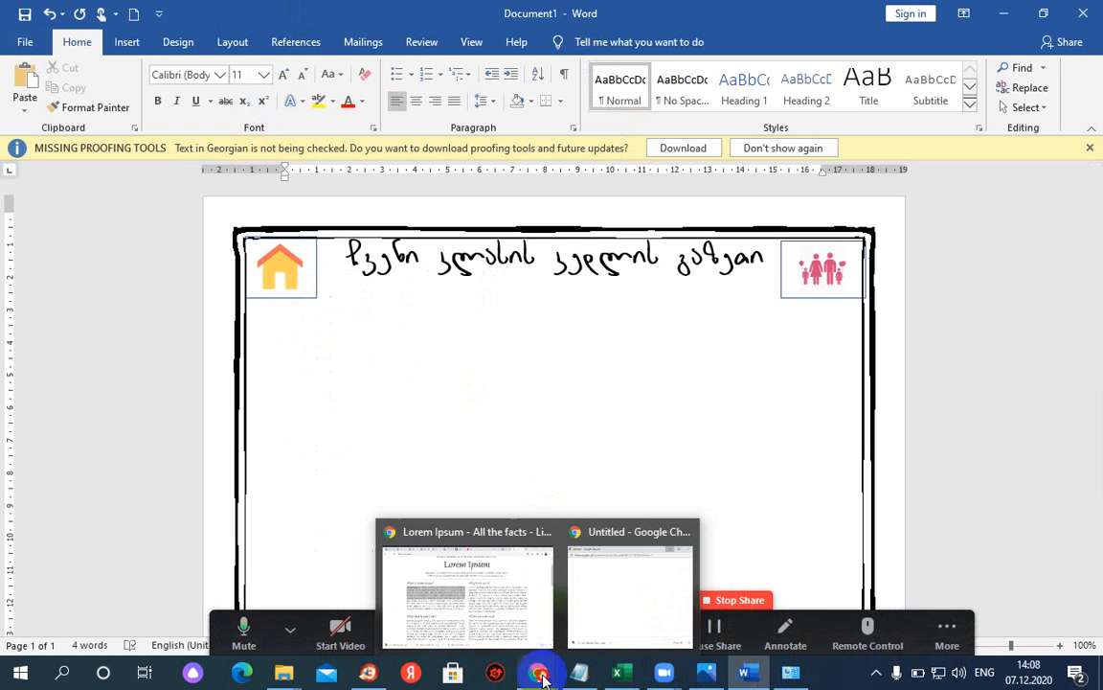
click(505, 617)
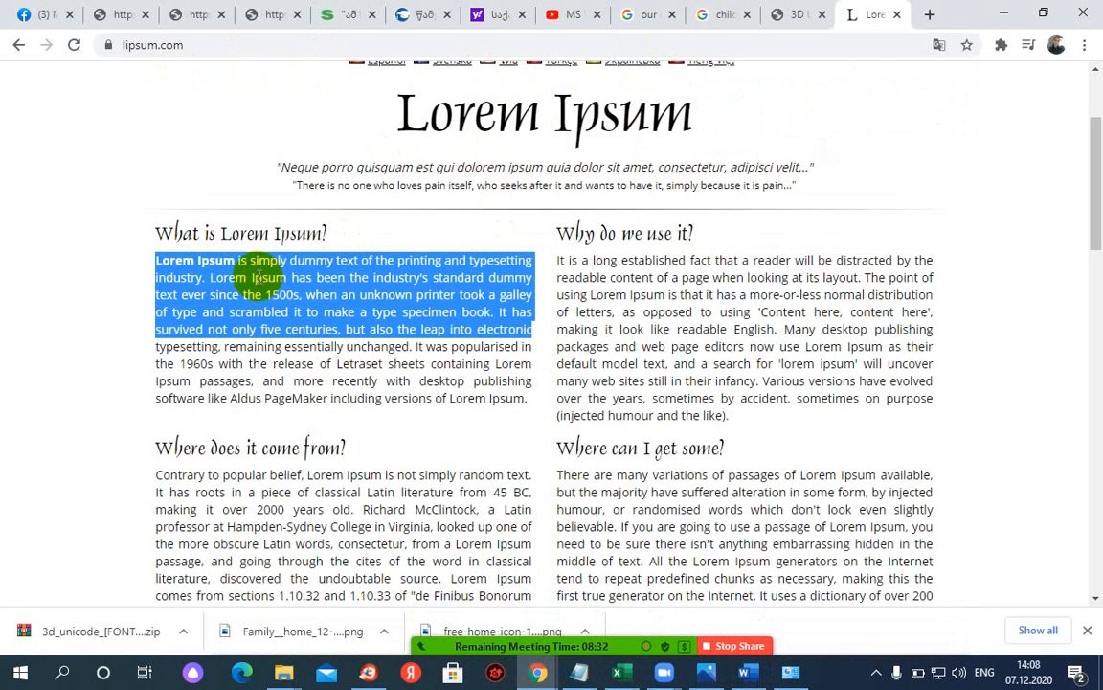
right_click(321, 278)
click(332, 289)
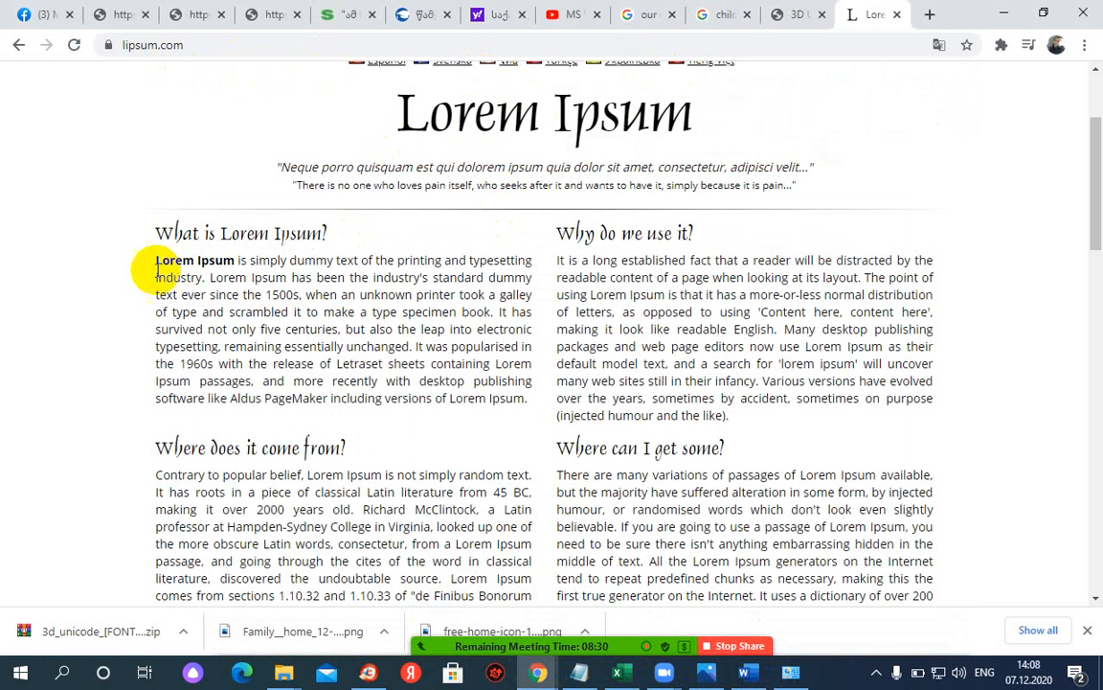
drag(152, 264, 1005, 411)
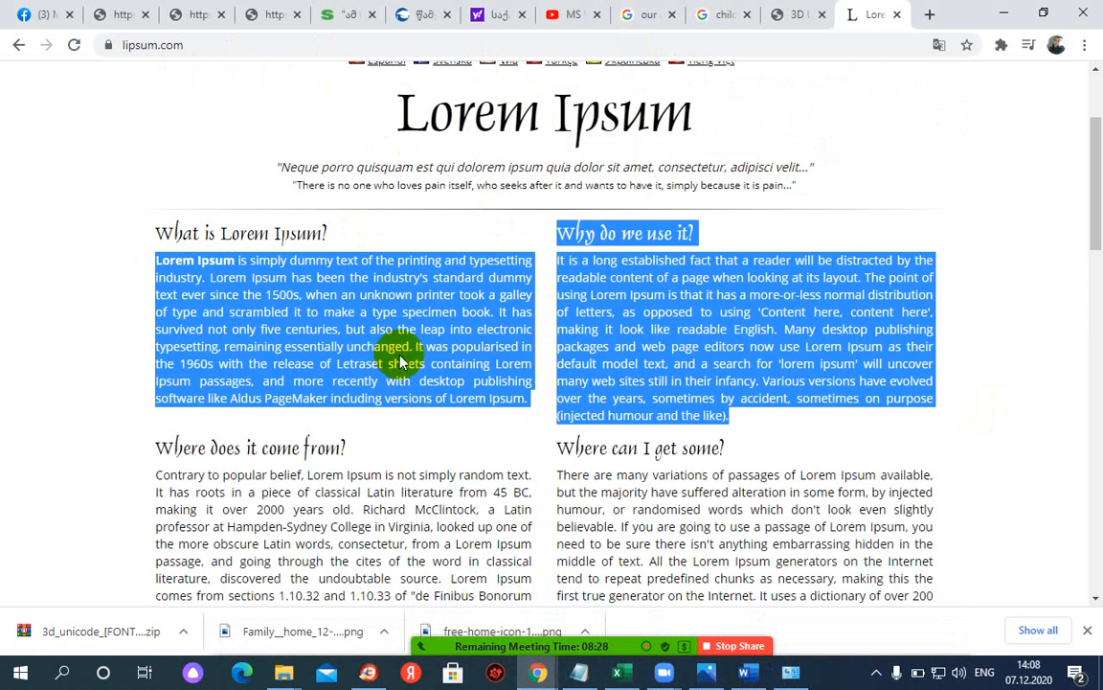
click(270, 259)
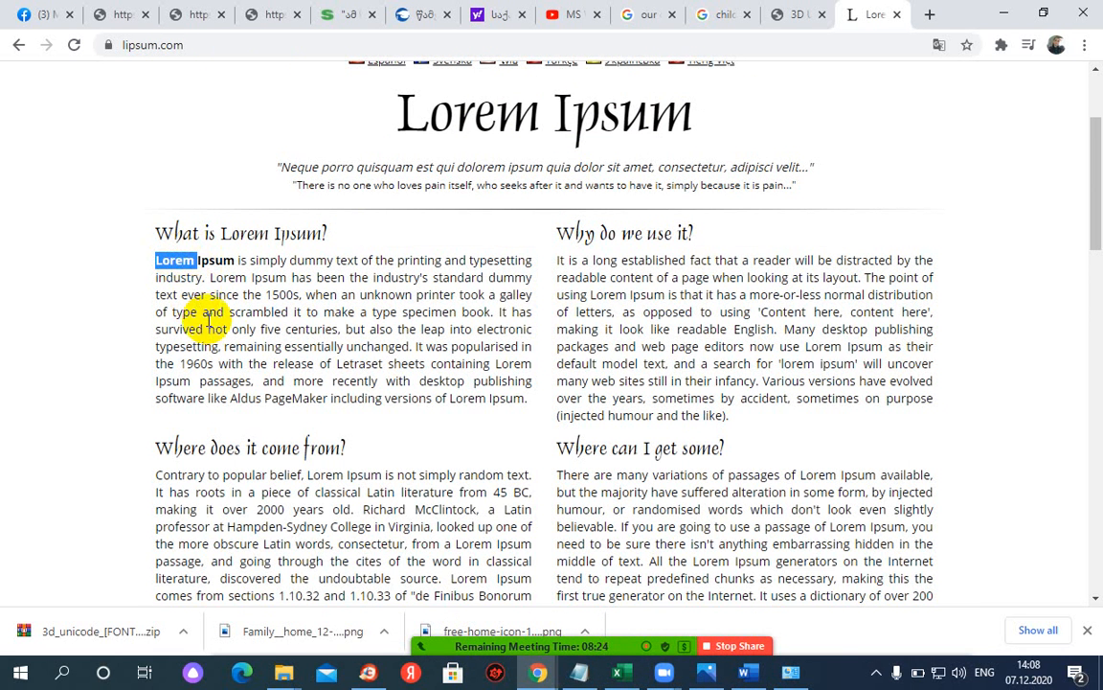
shift+click(483, 309)
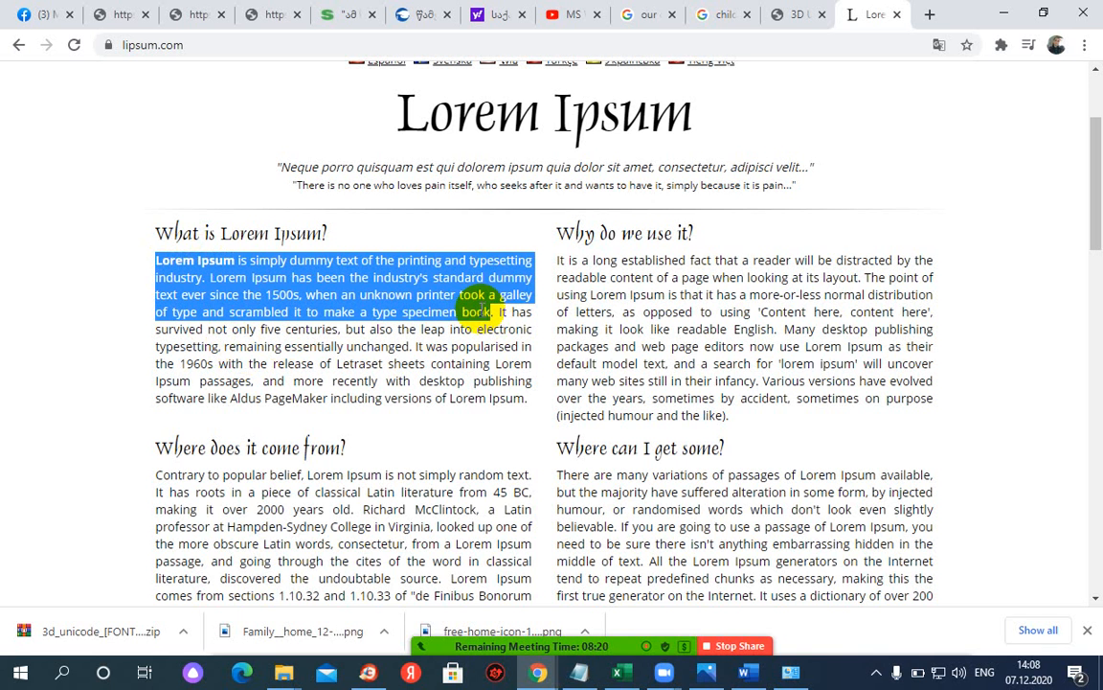
right_click(463, 292)
click(467, 299)
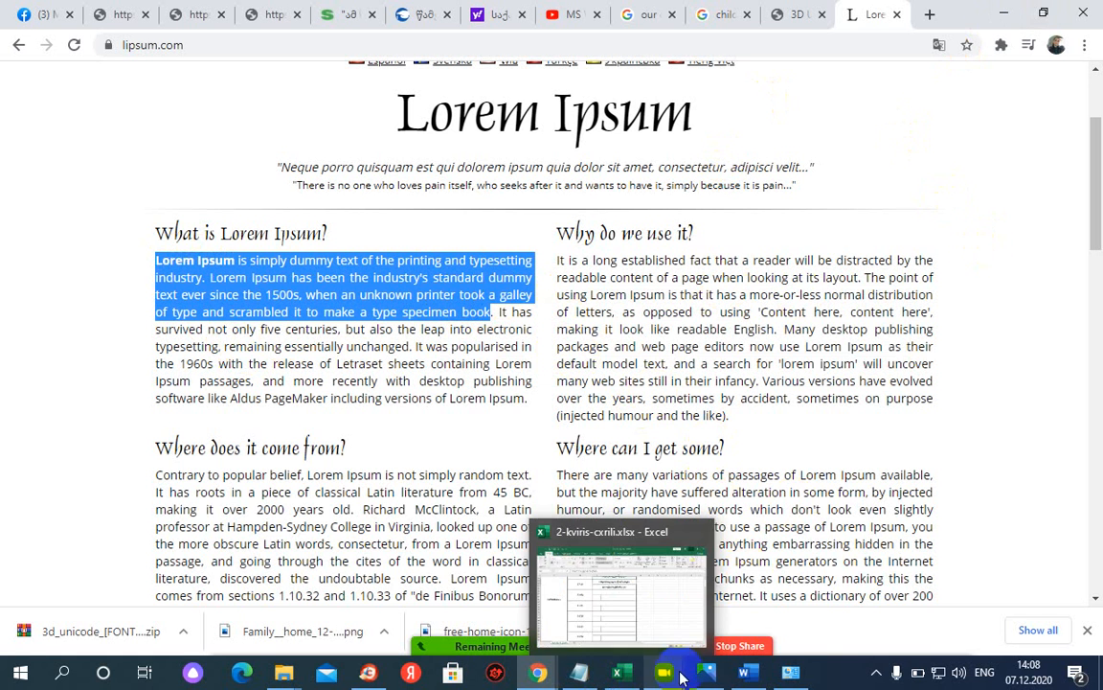
click(747, 672)
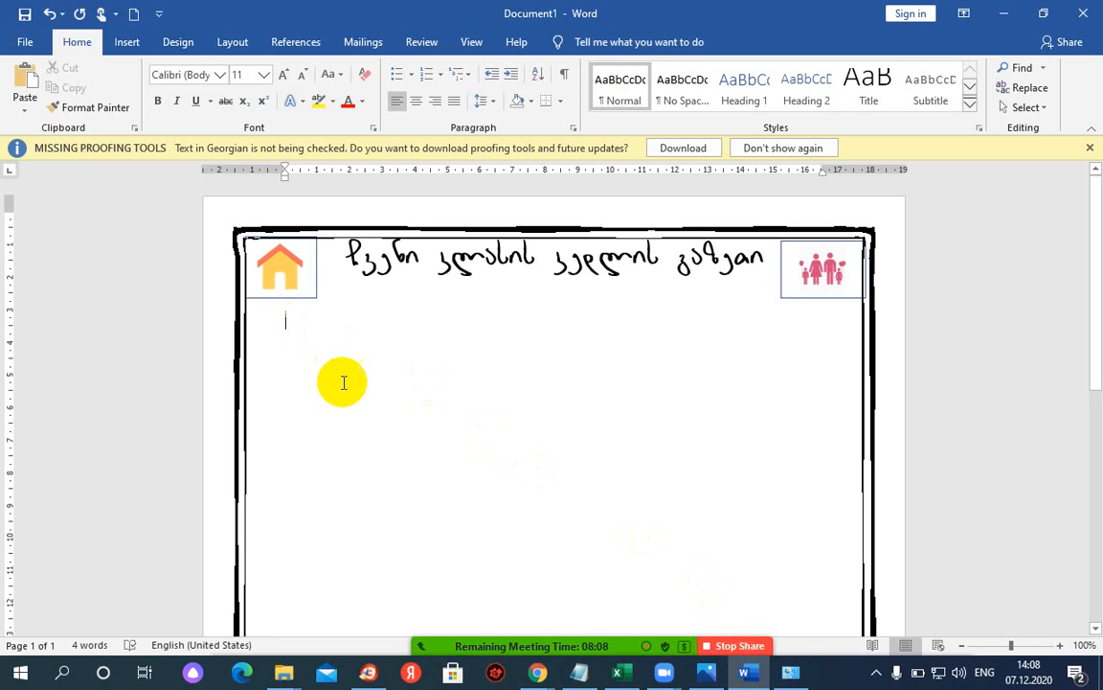
- Paste the copied Lorem Ipsum paragraph below the title as plain text (Keep Text Only)
click(710, 682)
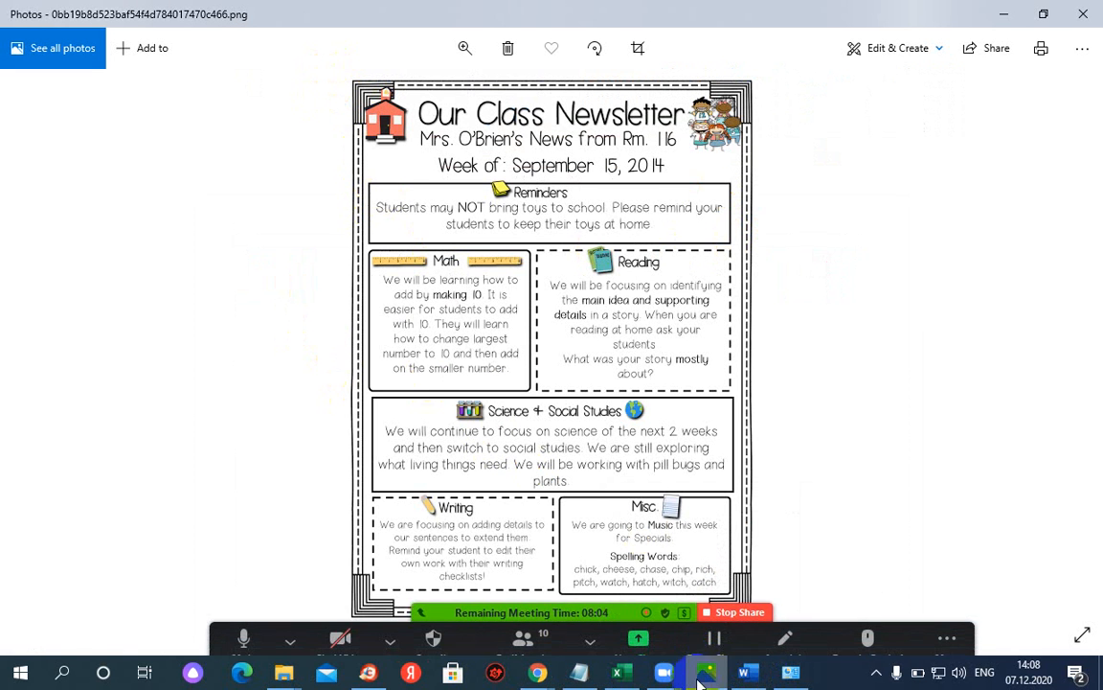
click(748, 672)
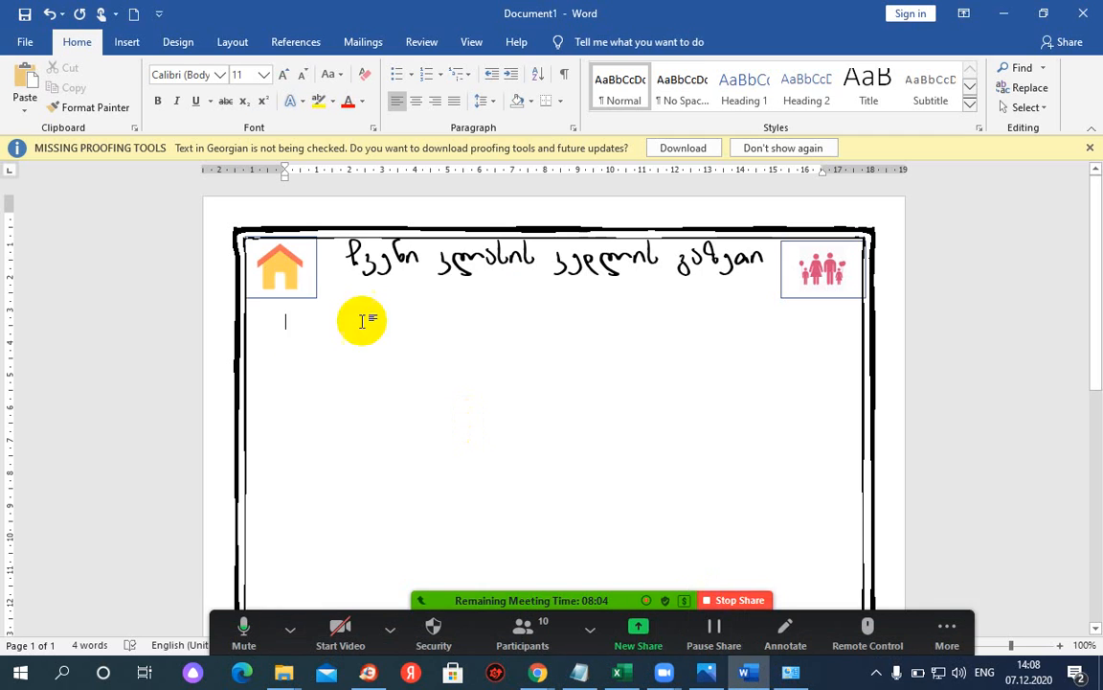
right_click(287, 318)
click(375, 394)
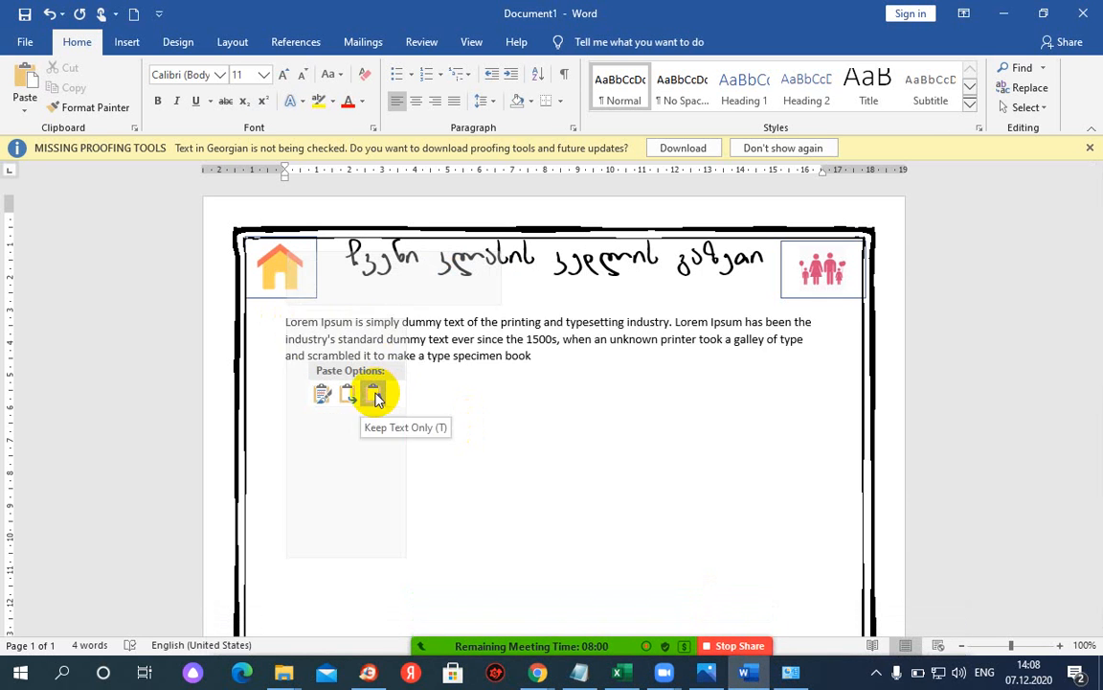
- Put an outside box border around the pasted Lorem Ipsum paragraph
double_click(261, 328)
key(ctrl+c)
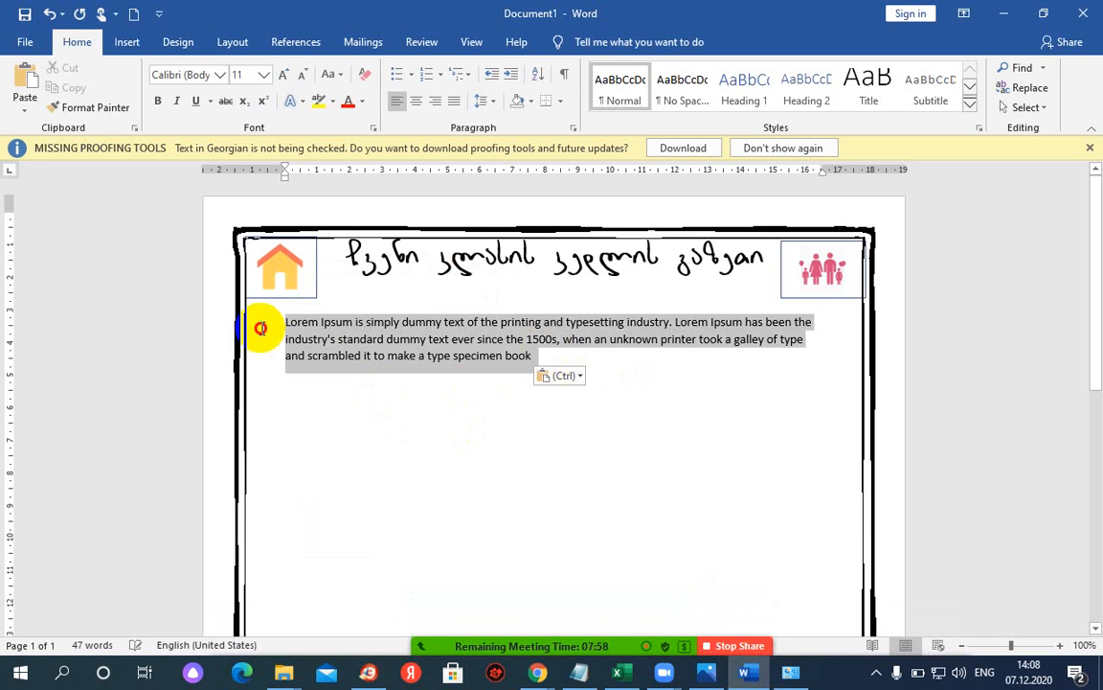
click(563, 101)
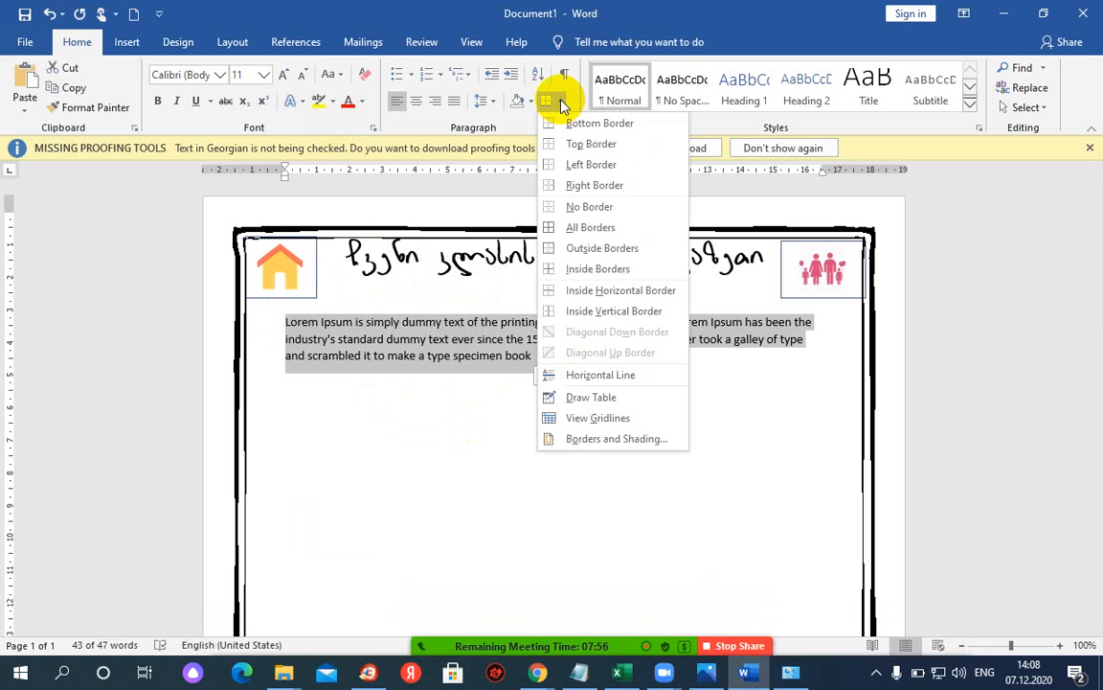
click(595, 248)
click(572, 358)
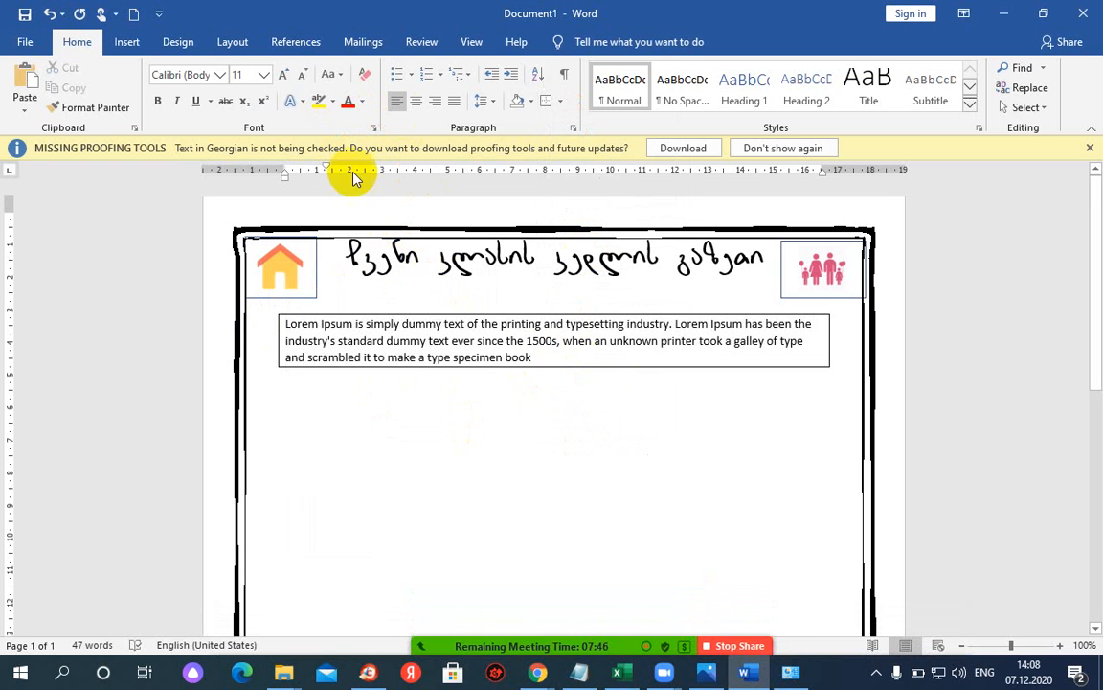
click(127, 42)
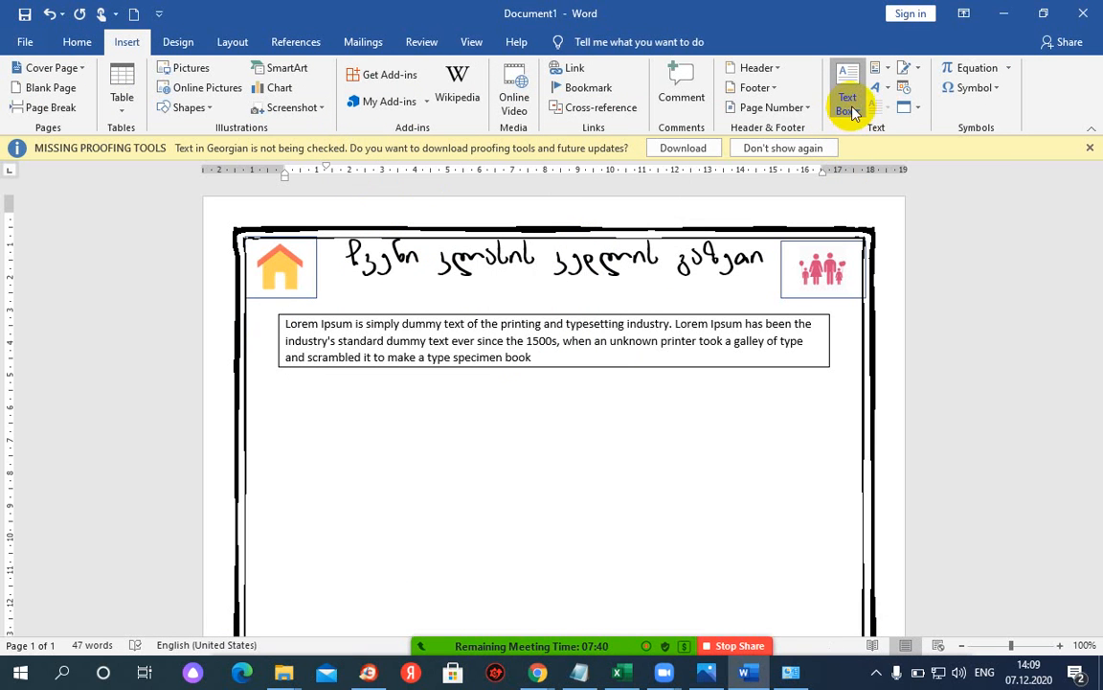
- Insert a simple text box below the paragraph, widening it on both sides and making it taller
click(848, 103)
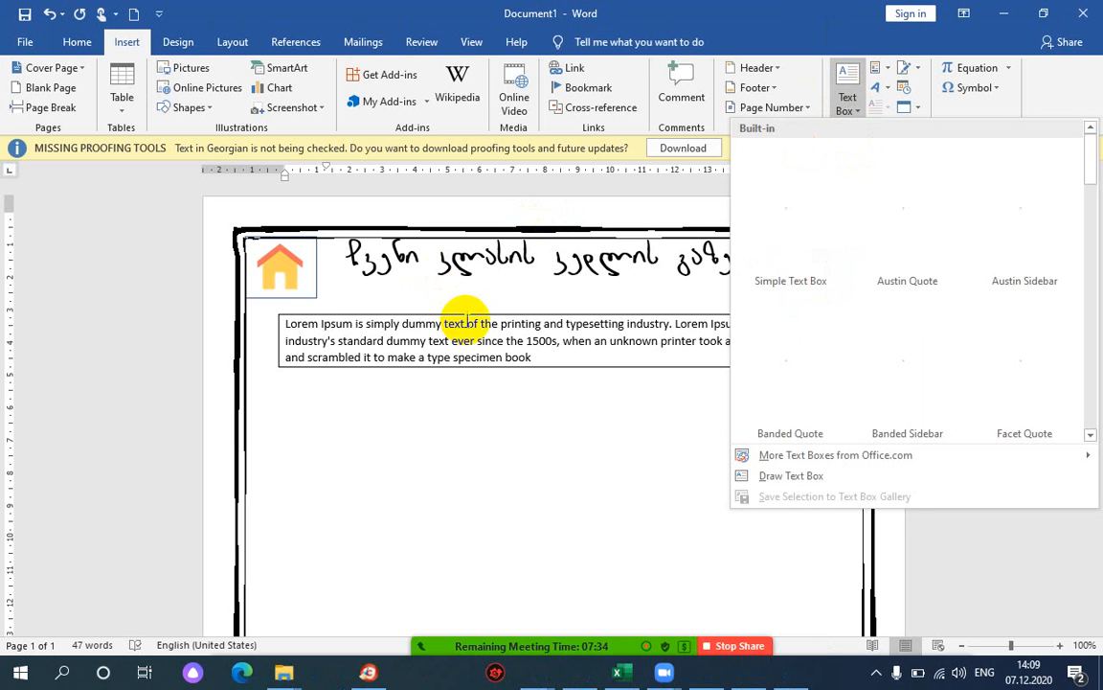
click(472, 319)
click(849, 103)
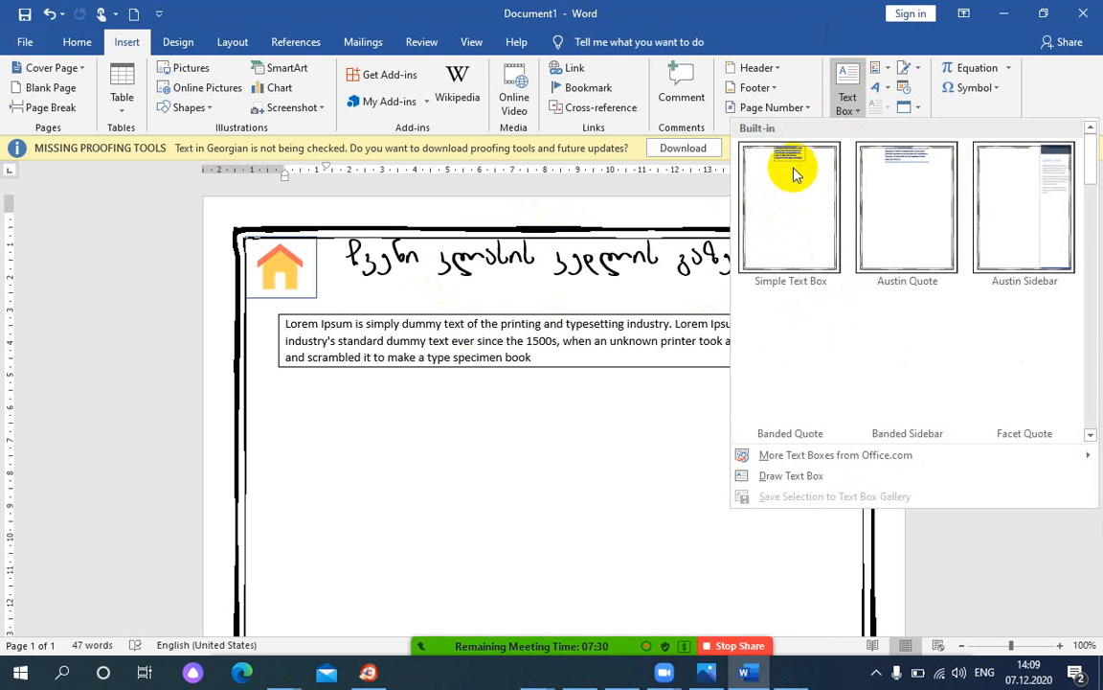
click(792, 172)
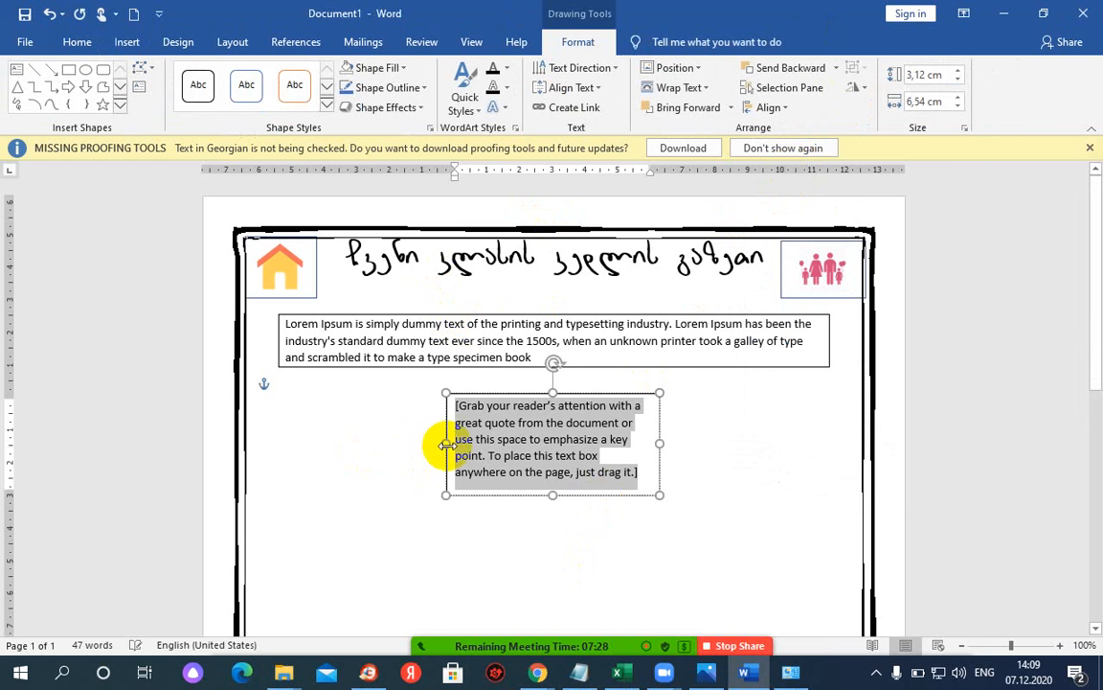
drag(447, 444, 305, 444)
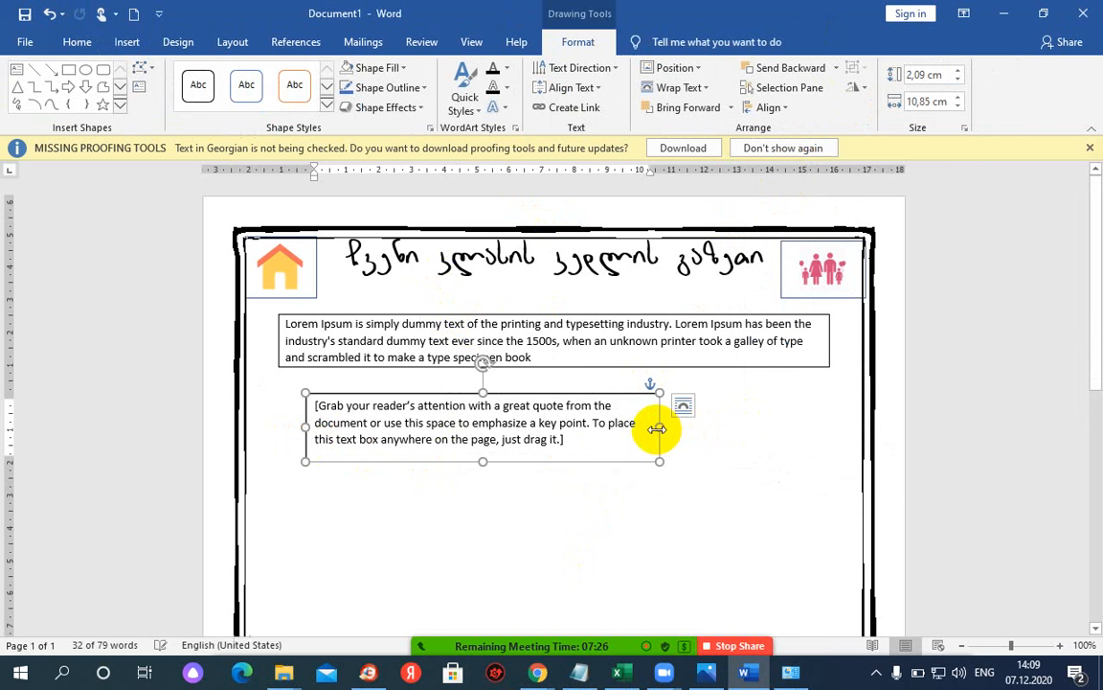
drag(657, 429, 815, 426)
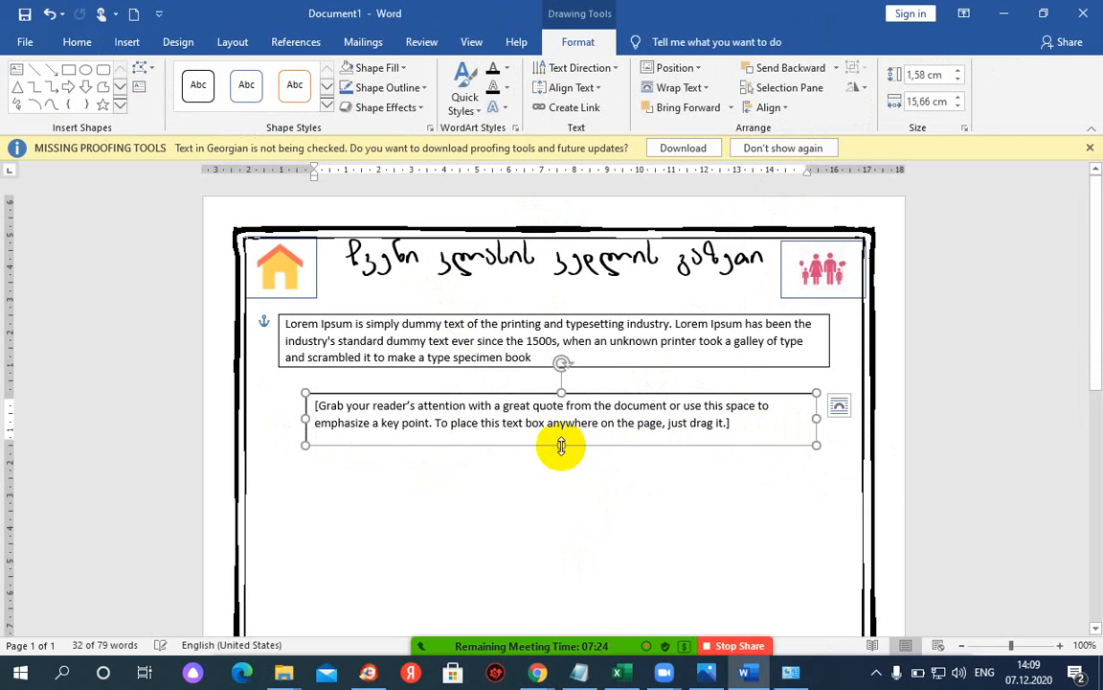
drag(561, 445, 574, 504)
- Replace the placeholder text with the pasted Lorem Ipsum paragraph and shrink the box to fit
drag(738, 424, 305, 419)
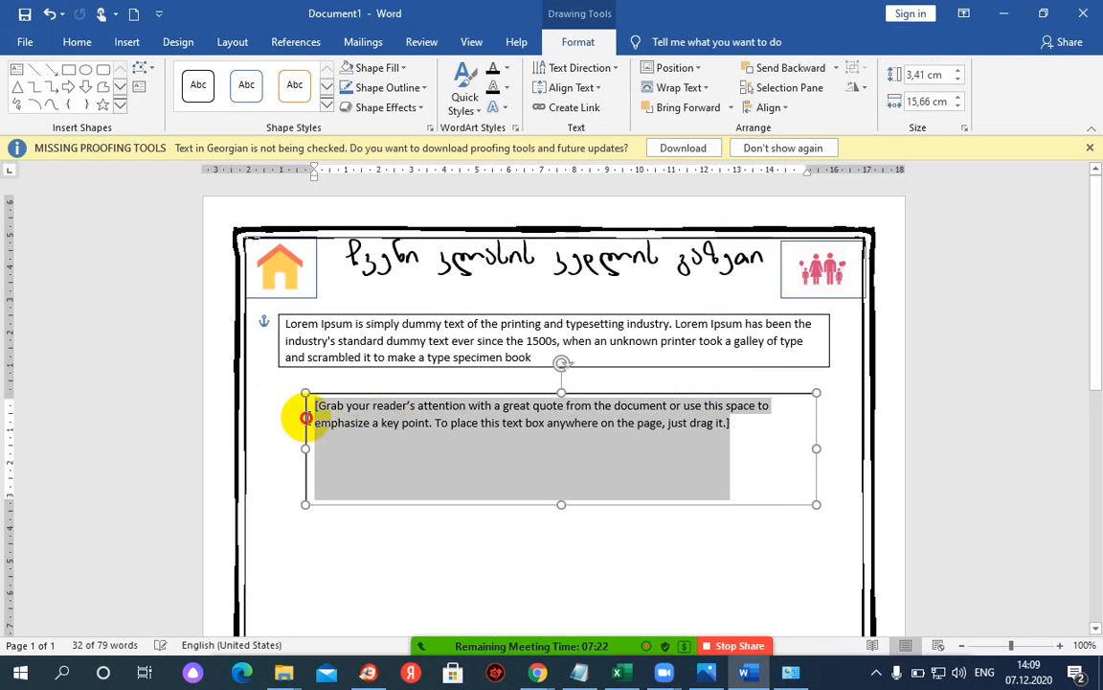
key(Delete)
text(fsdfsh)
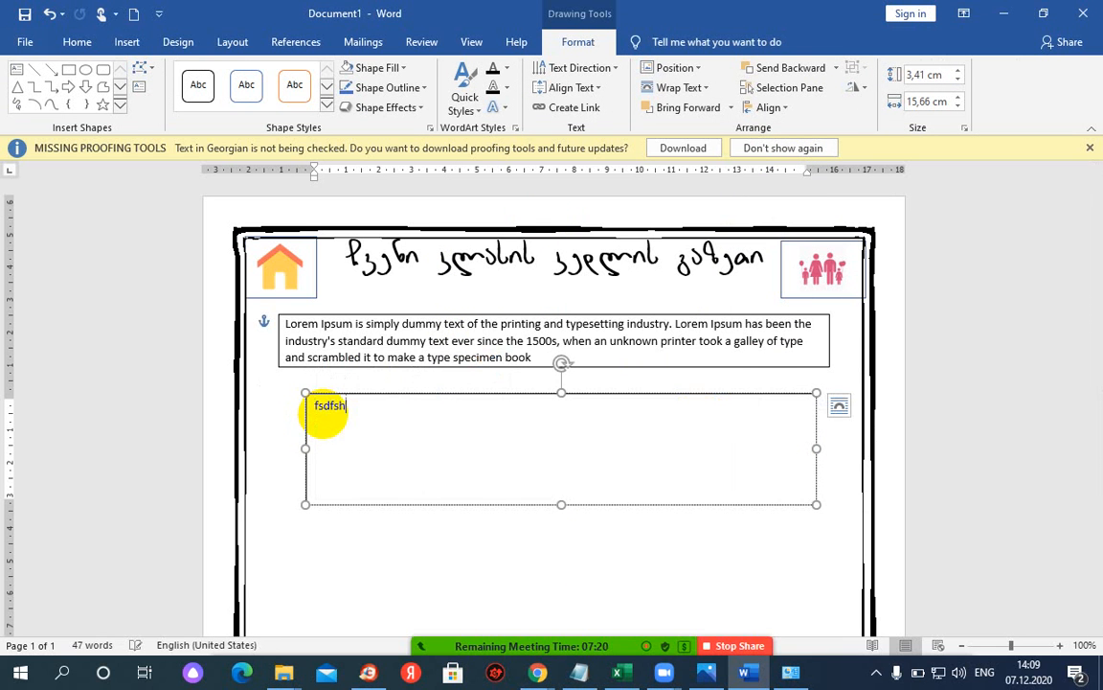
key(BackSpace)
key(BackSpace)
key(BackSpace)
key(ctrl+v)
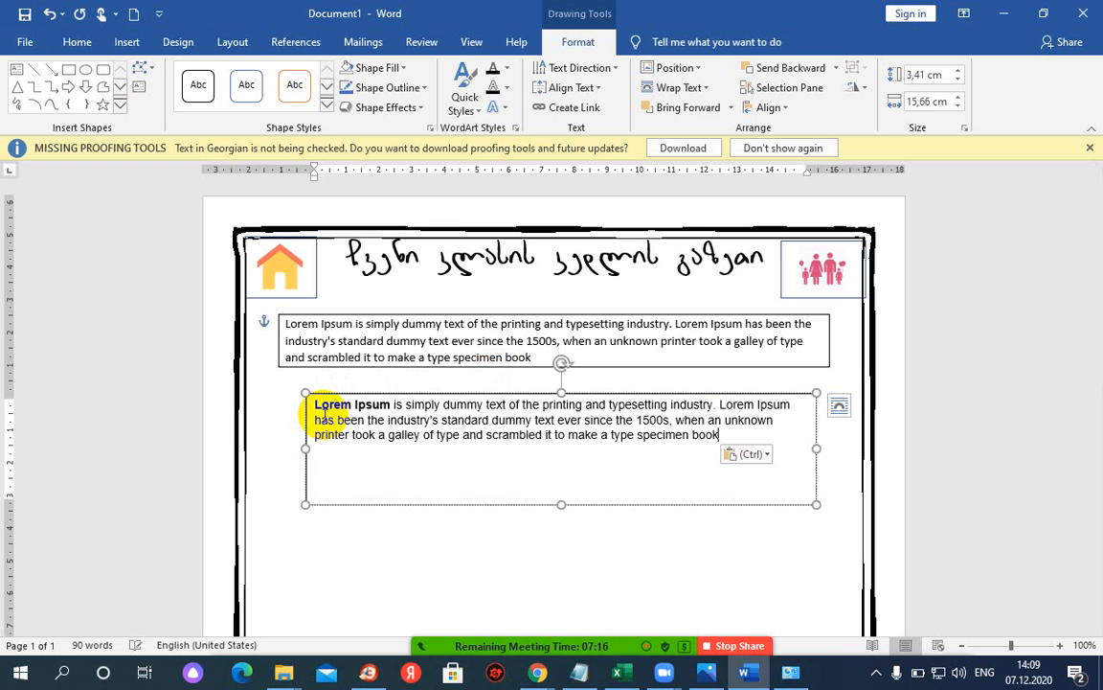
drag(562, 506, 548, 455)
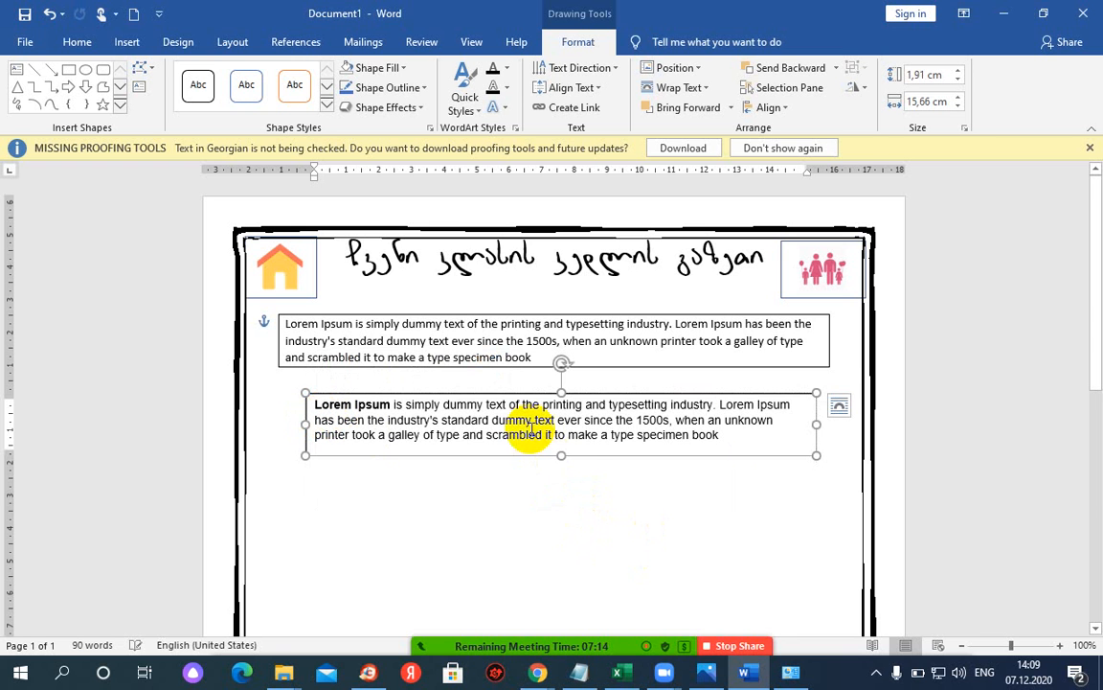
click(660, 517)
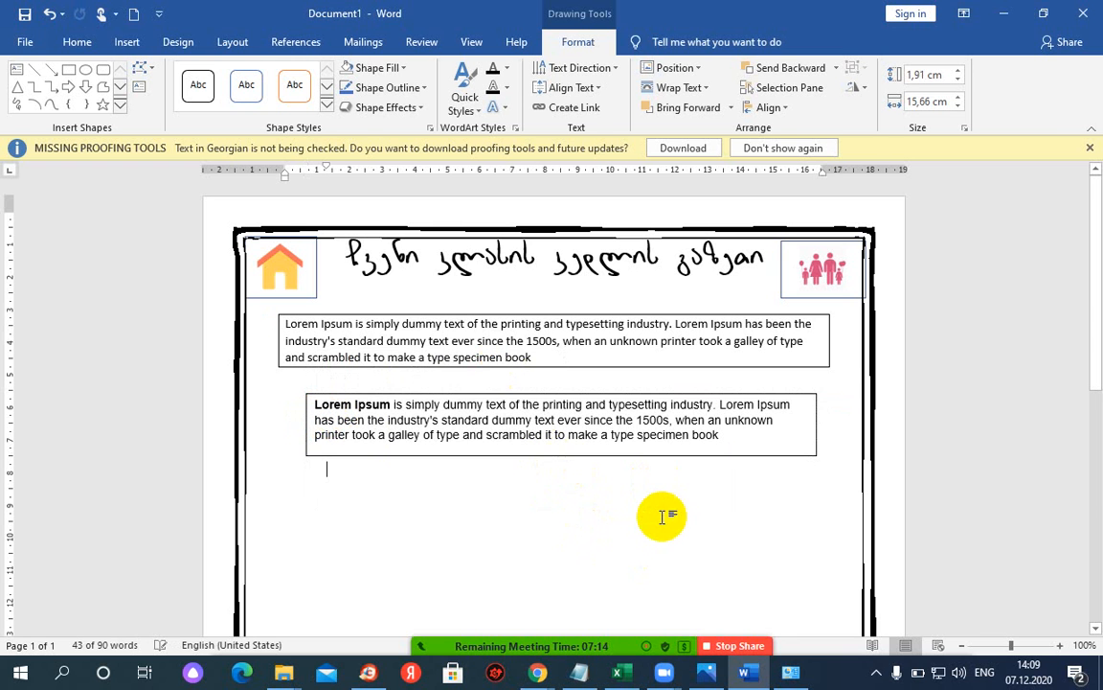
- Give the lower Lorem Ipsum text box the orange-outline shape style, leaving its fill unchanged
click(627, 397)
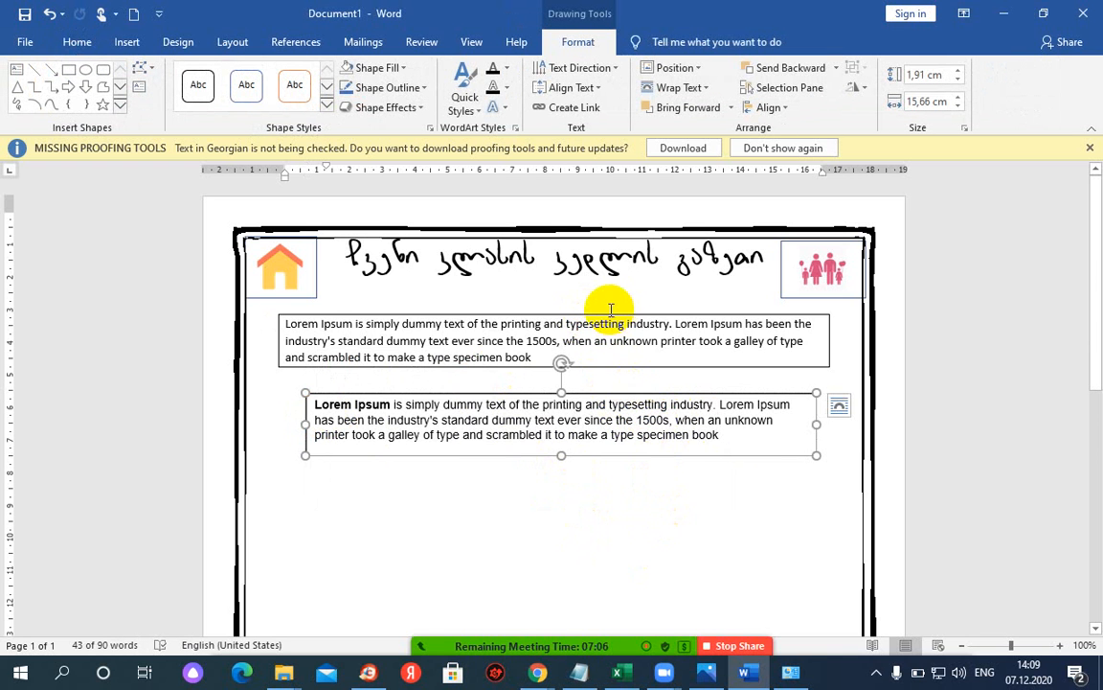
click(606, 324)
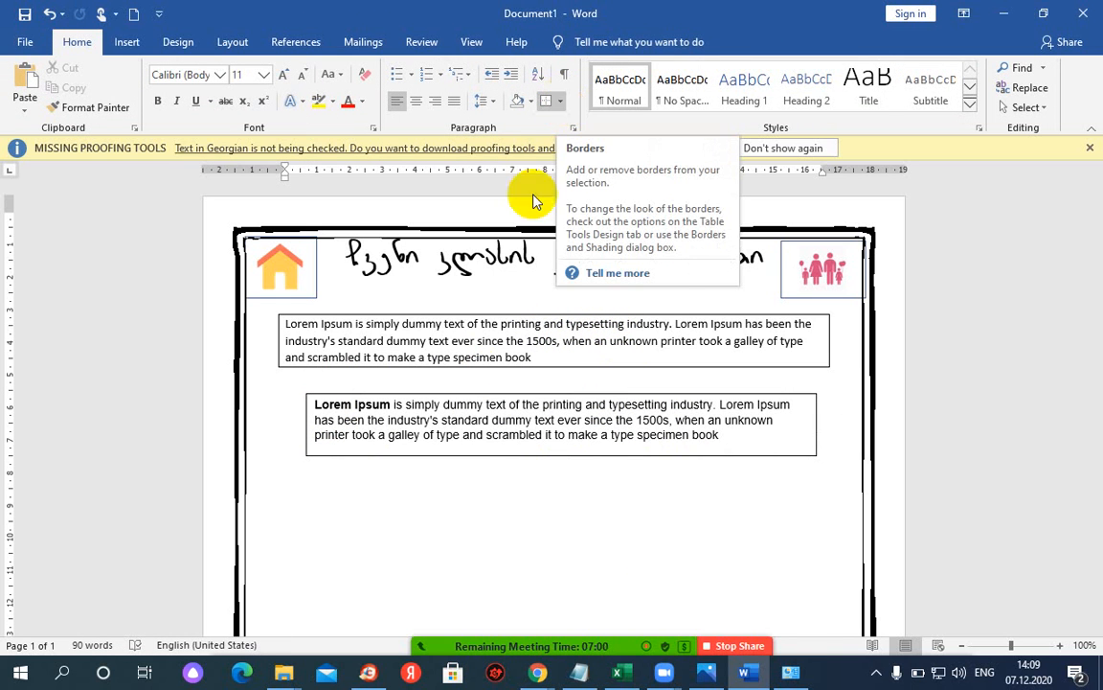
click(496, 398)
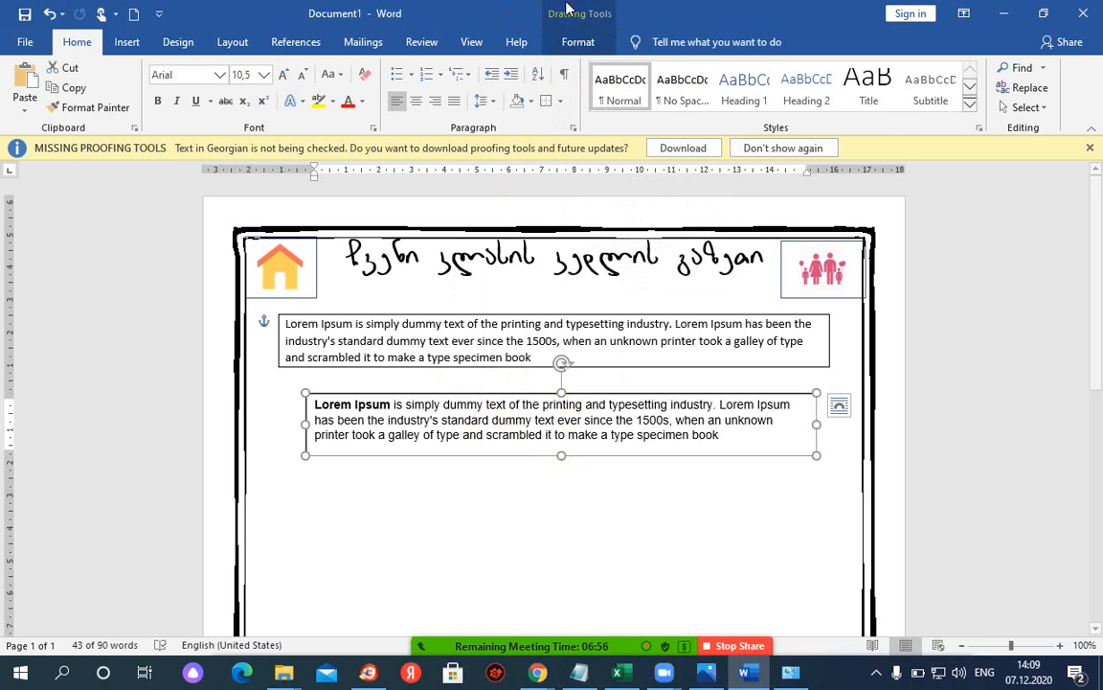
click(576, 44)
click(191, 90)
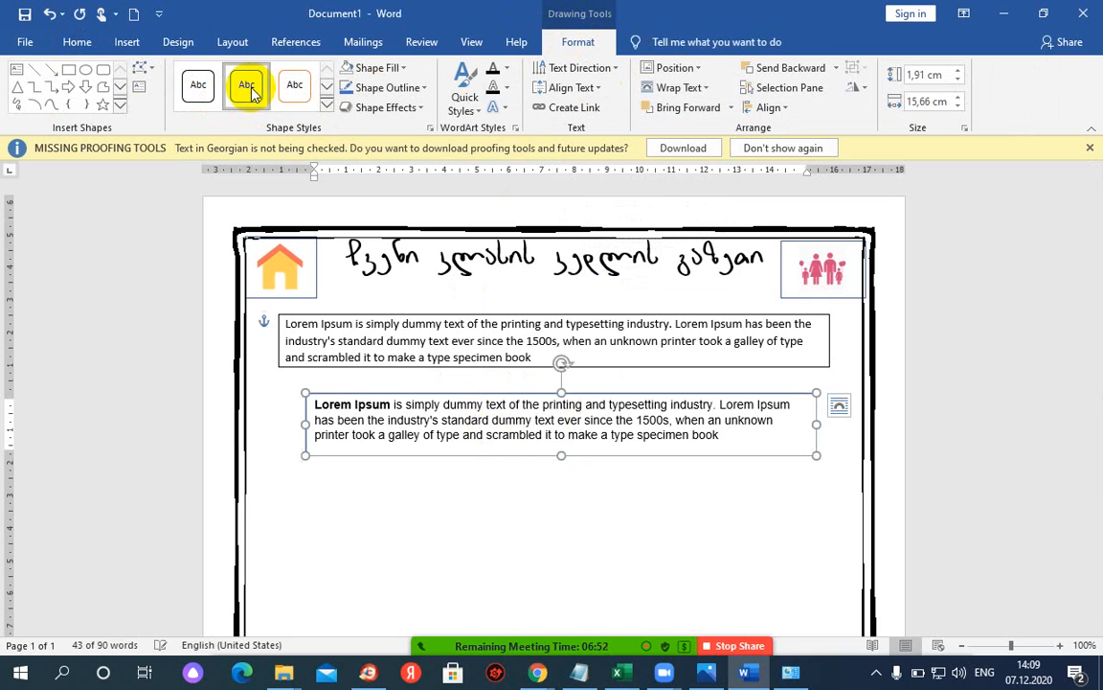
click(294, 88)
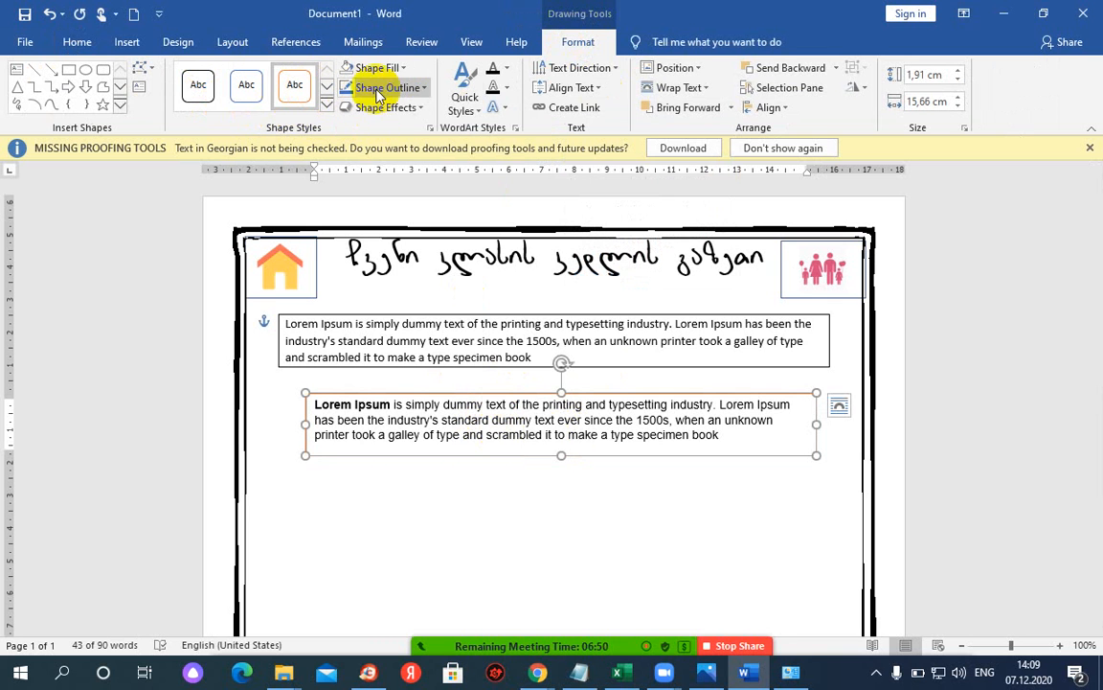
click(413, 70)
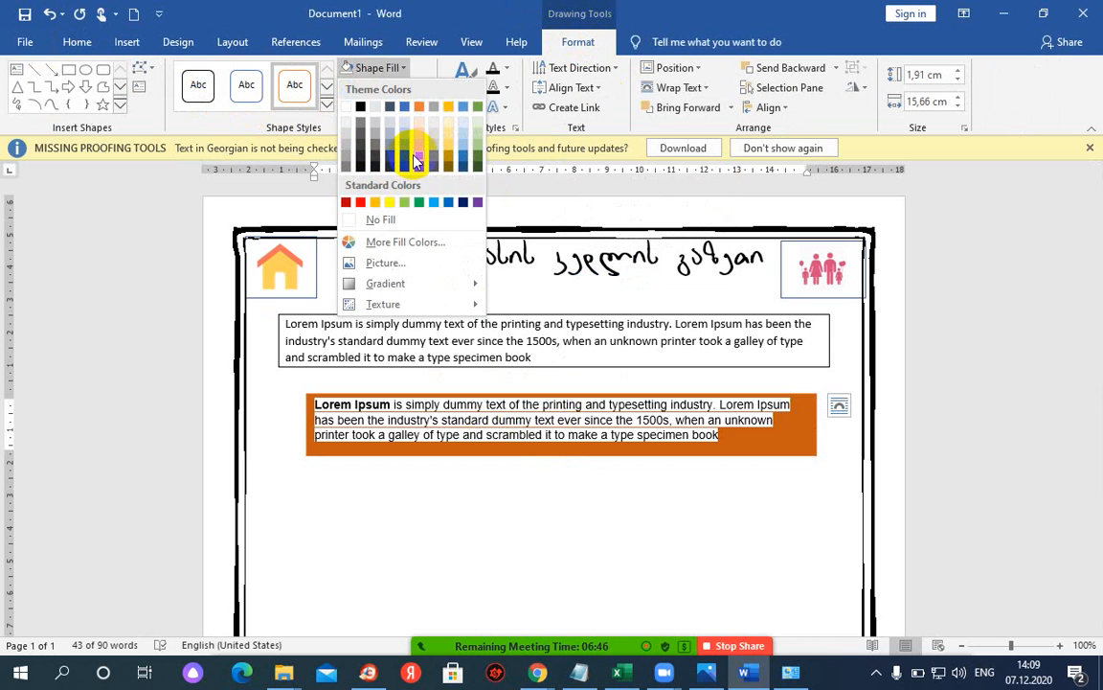
click(330, 344)
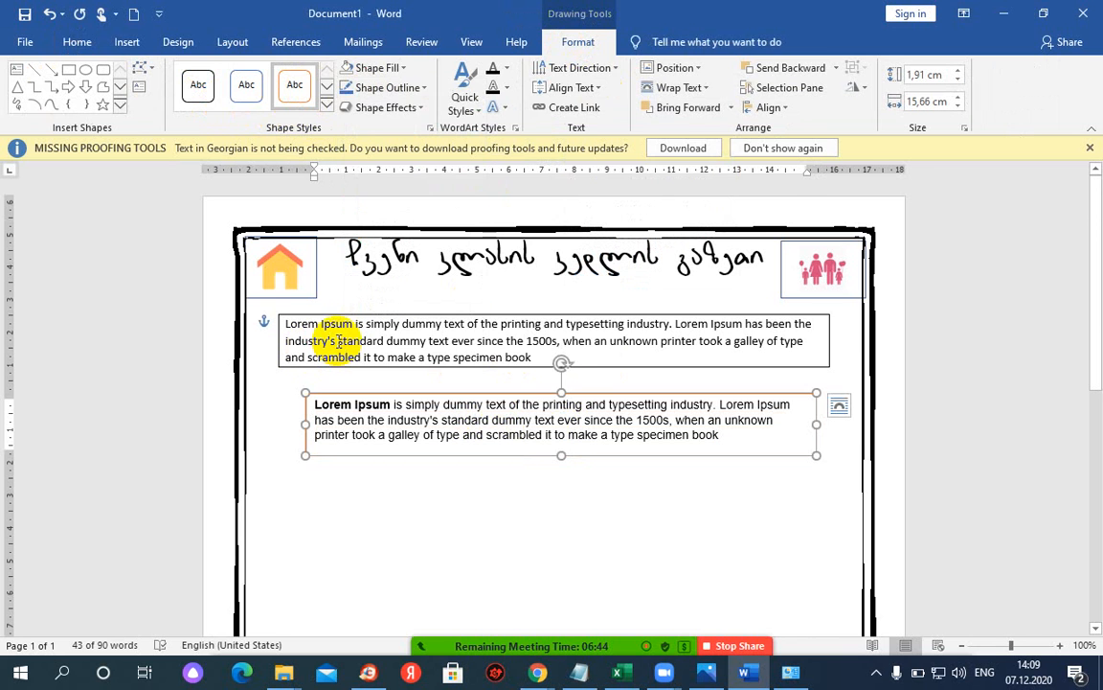
click(330, 311)
click(476, 433)
click(578, 42)
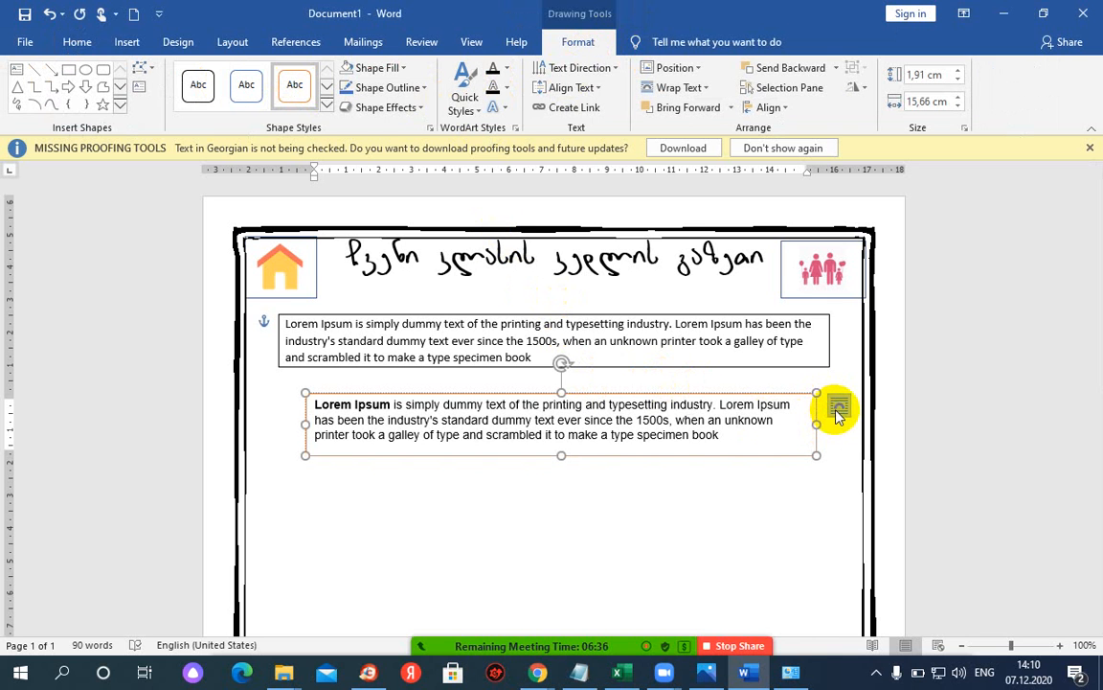
click(685, 317)
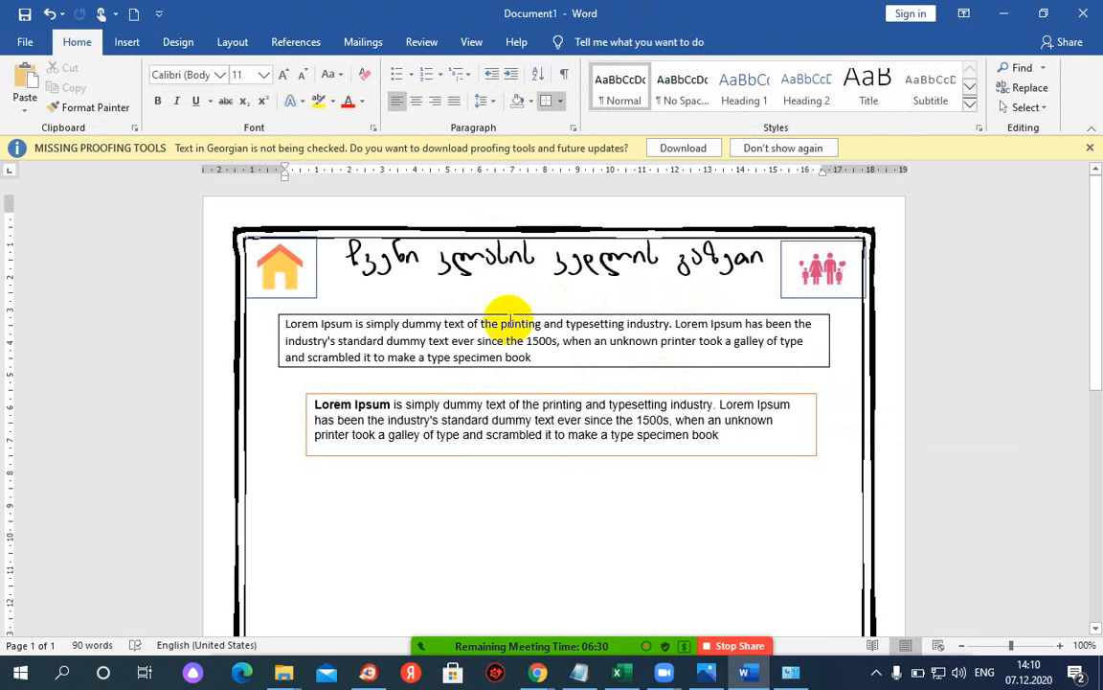
- Narrow the second text box so its text rewraps, and narrow the first box slightly
click(591, 340)
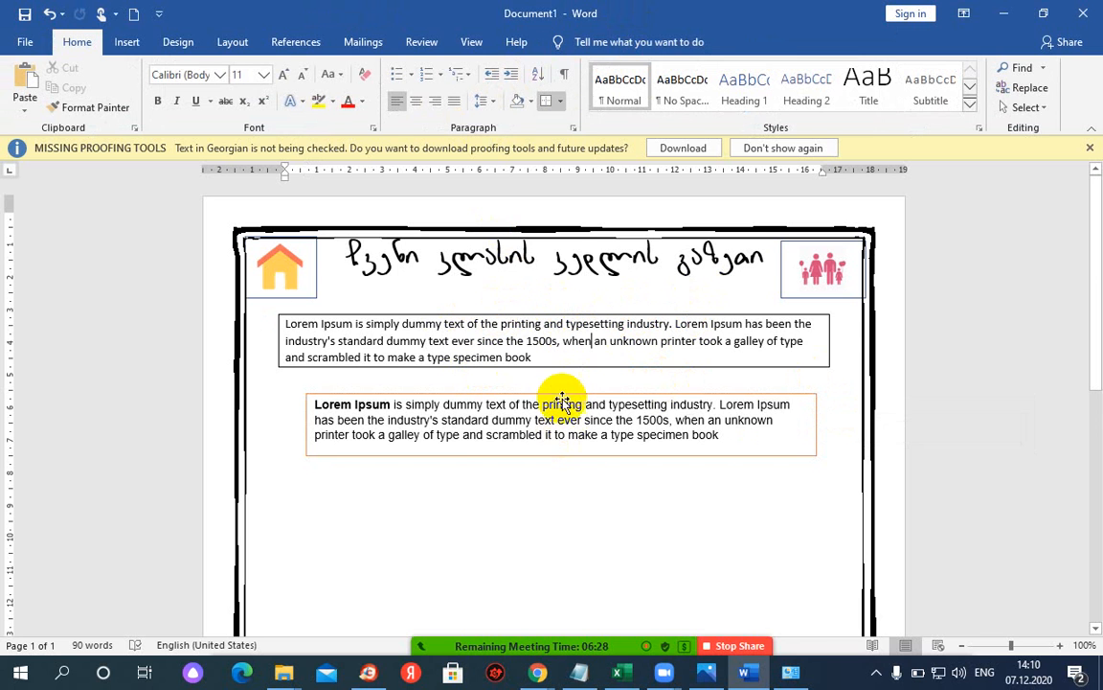
click(562, 394)
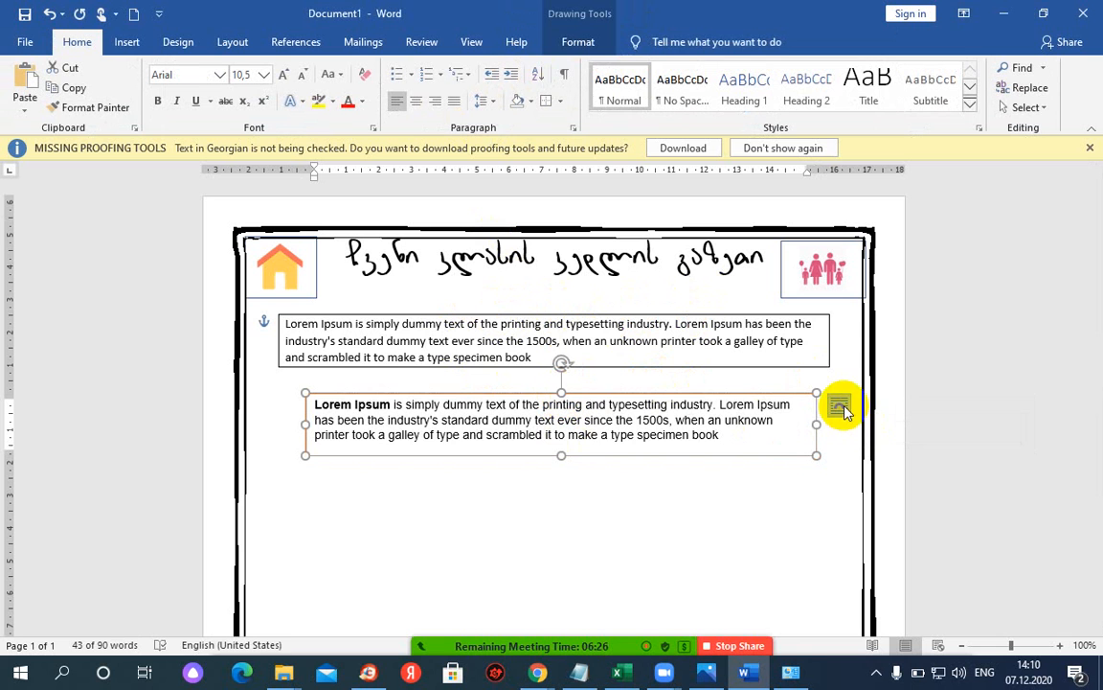
drag(816, 425, 665, 424)
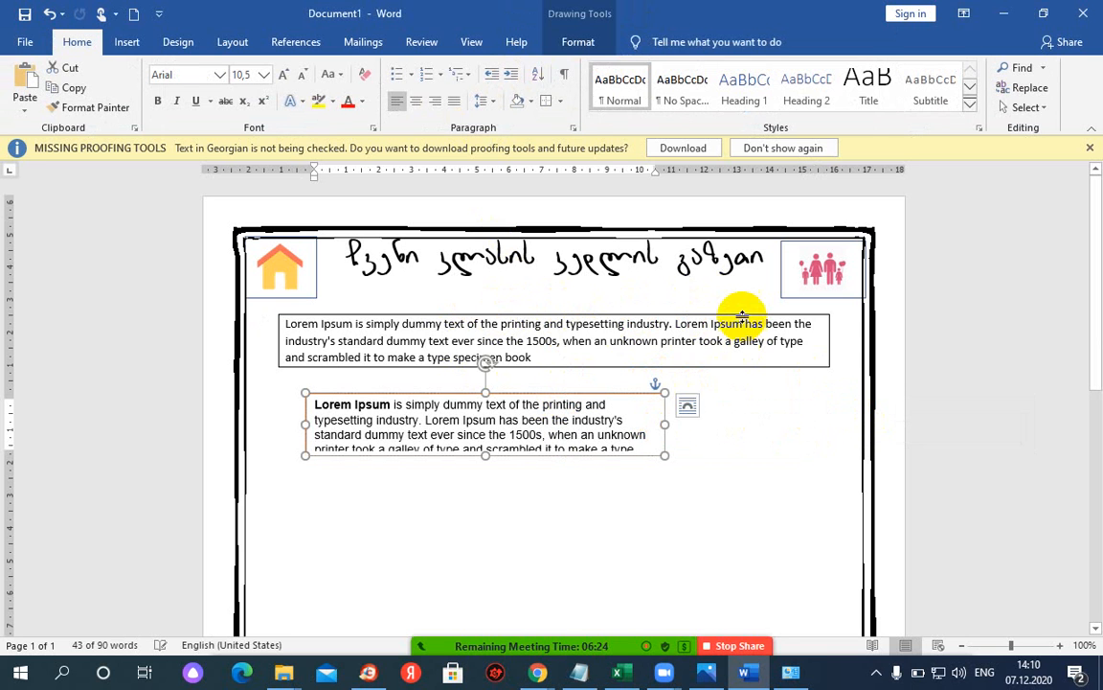
mouse_move(829, 339)
mouse_down()
mouse_move(702, 340)
mouse_move(826, 335)
mouse_up()
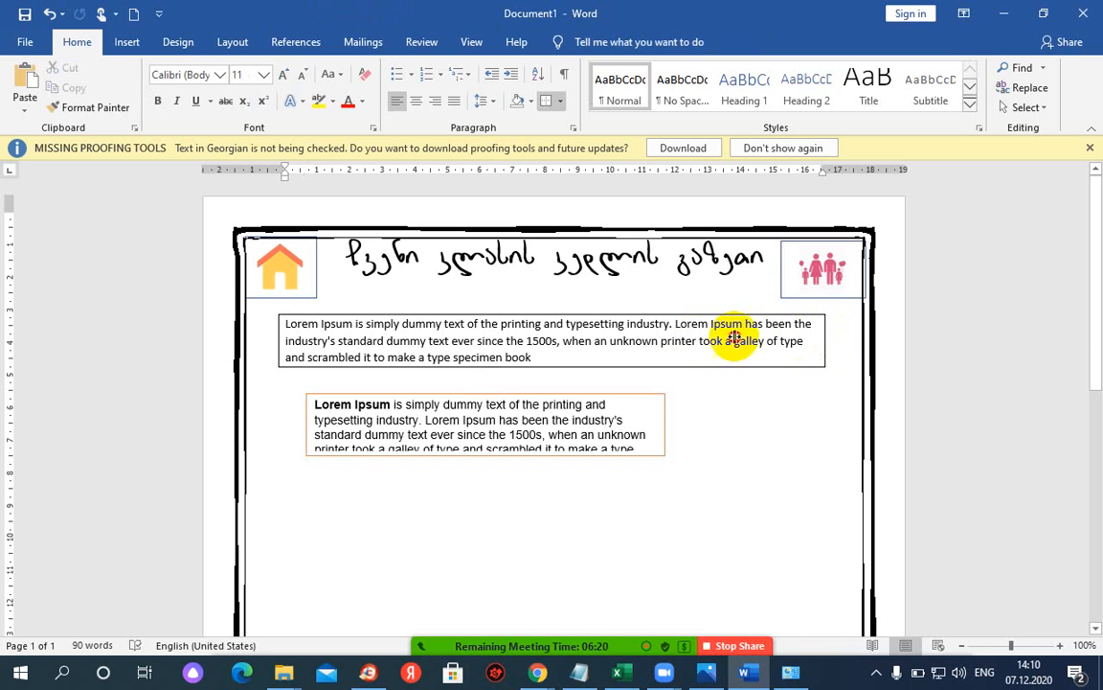
click(631, 392)
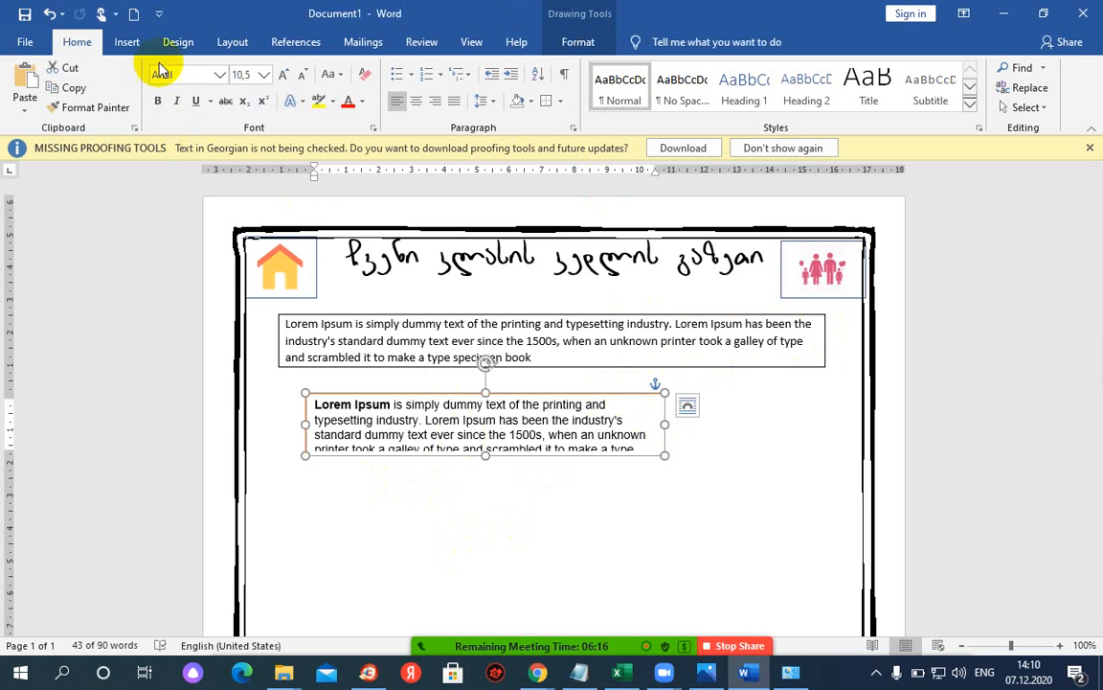
- Adjust the lower box's width and move it right and down beneath the first box
click(125, 43)
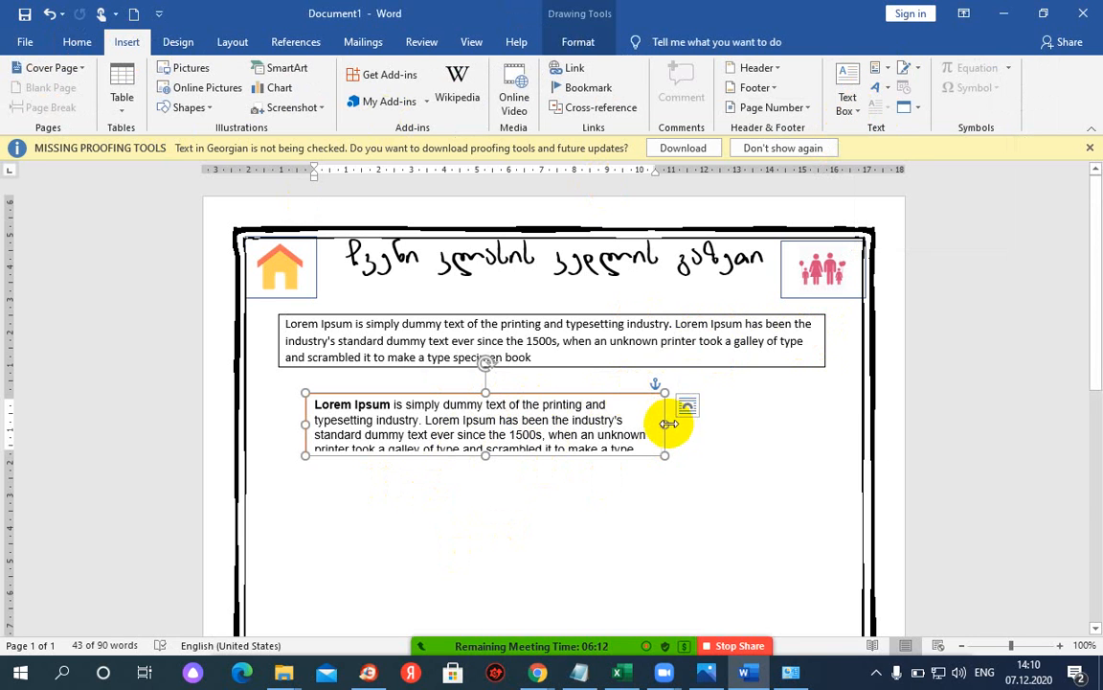
drag(664, 424, 530, 423)
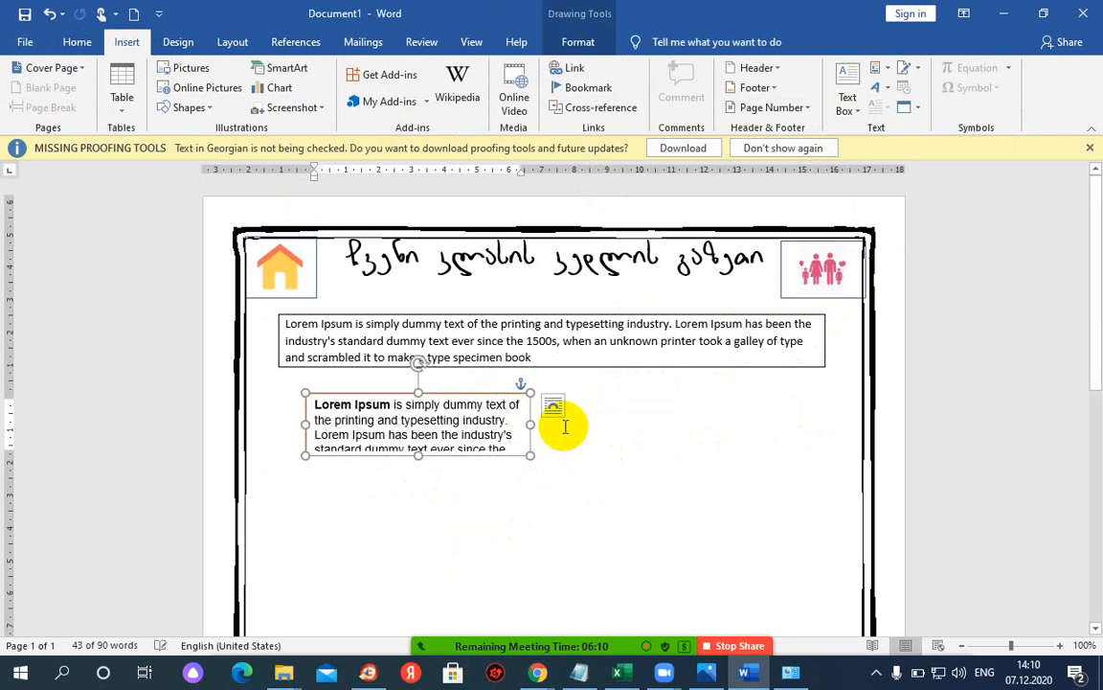
click(553, 409)
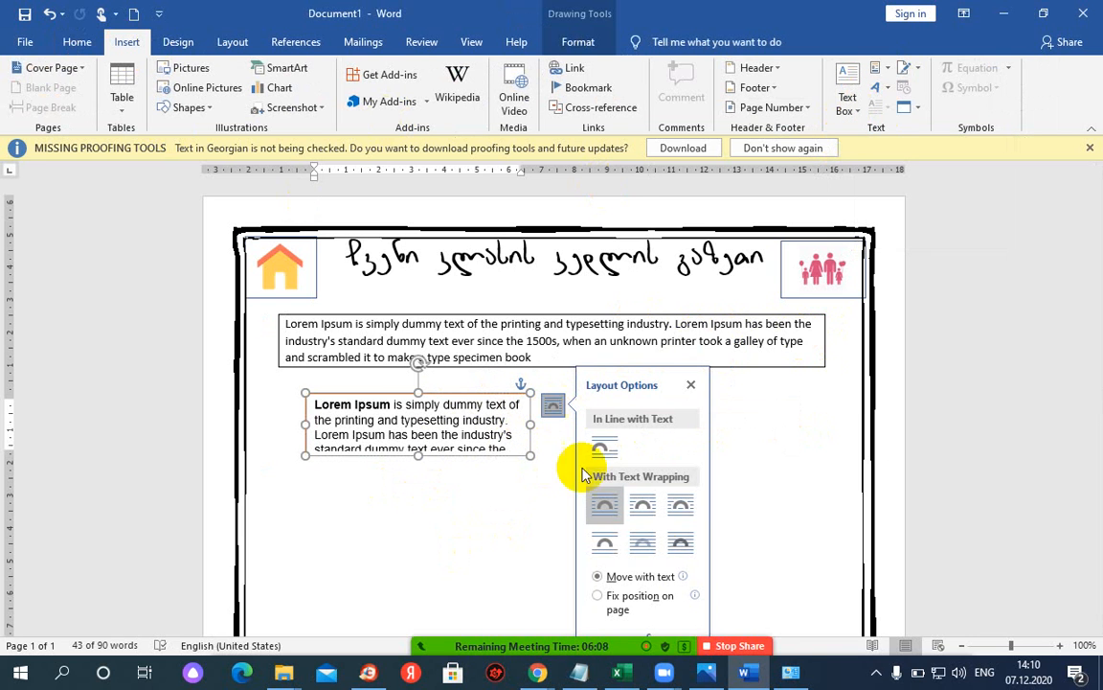
drag(487, 395, 800, 415)
drag(375, 414, 282, 416)
- Delete the second text box and select the first Lorem Ipsum paragraph
key(Delete)
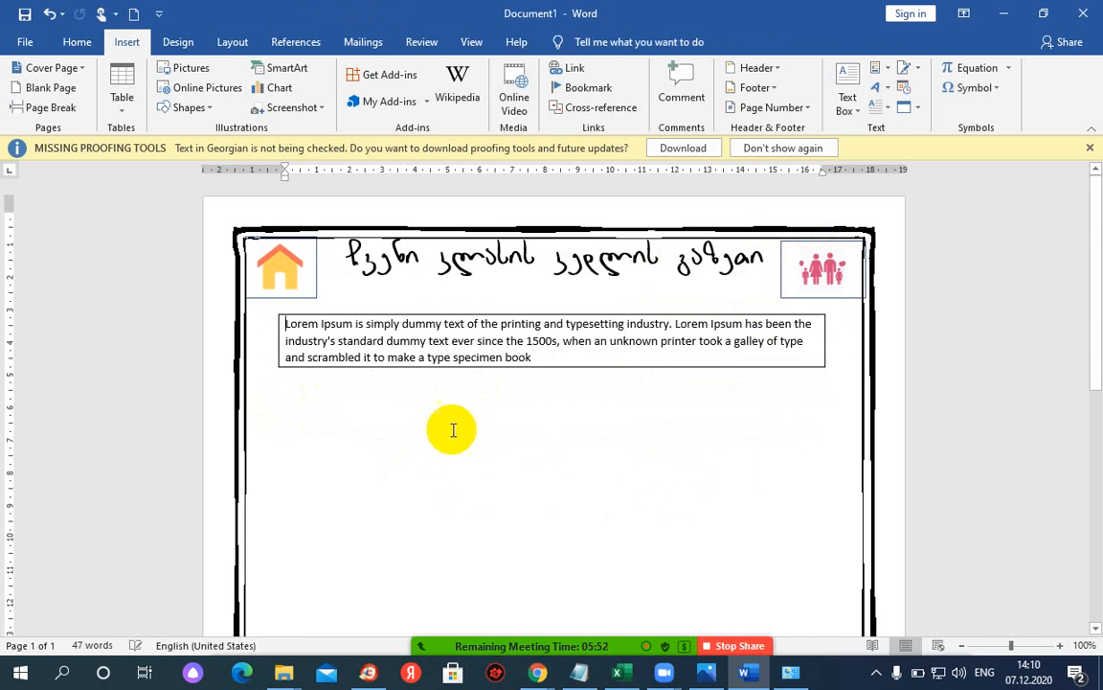
triple_click(303, 321)
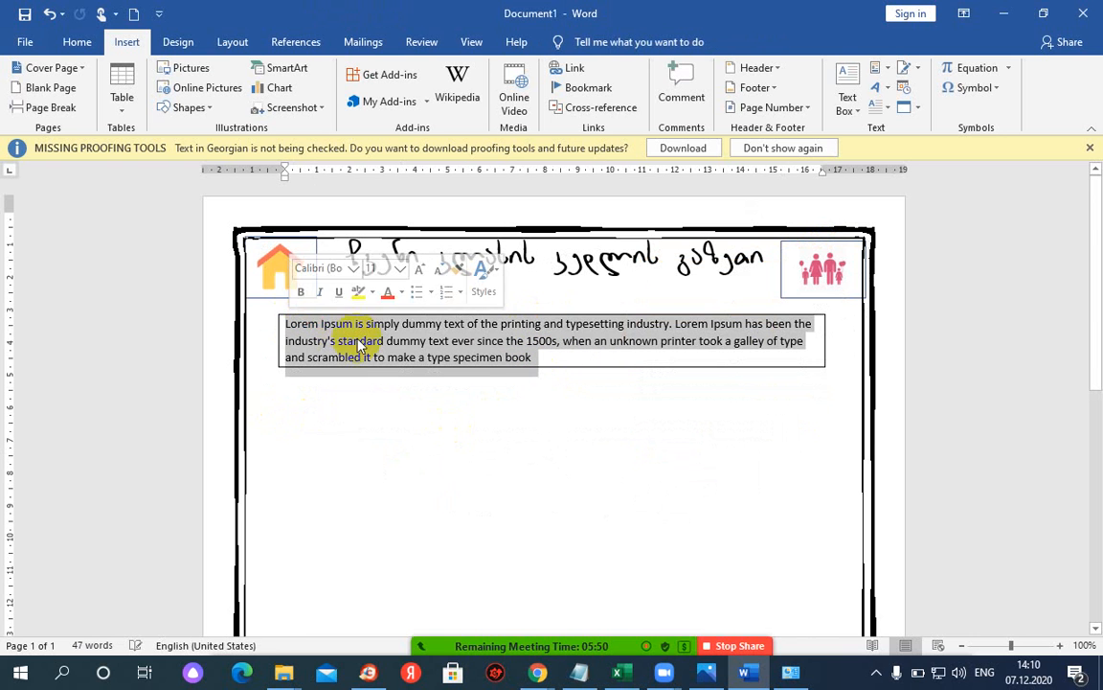
click(77, 42)
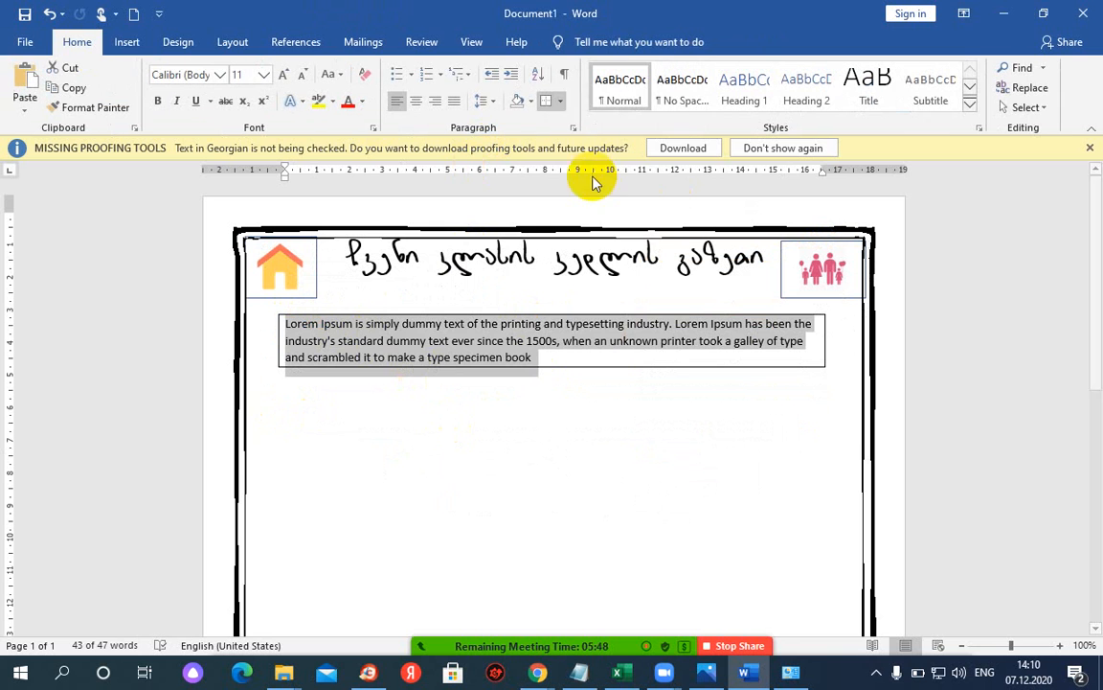
- Review the paragraph border choices without applying one, then view the sample newsletter image
click(558, 99)
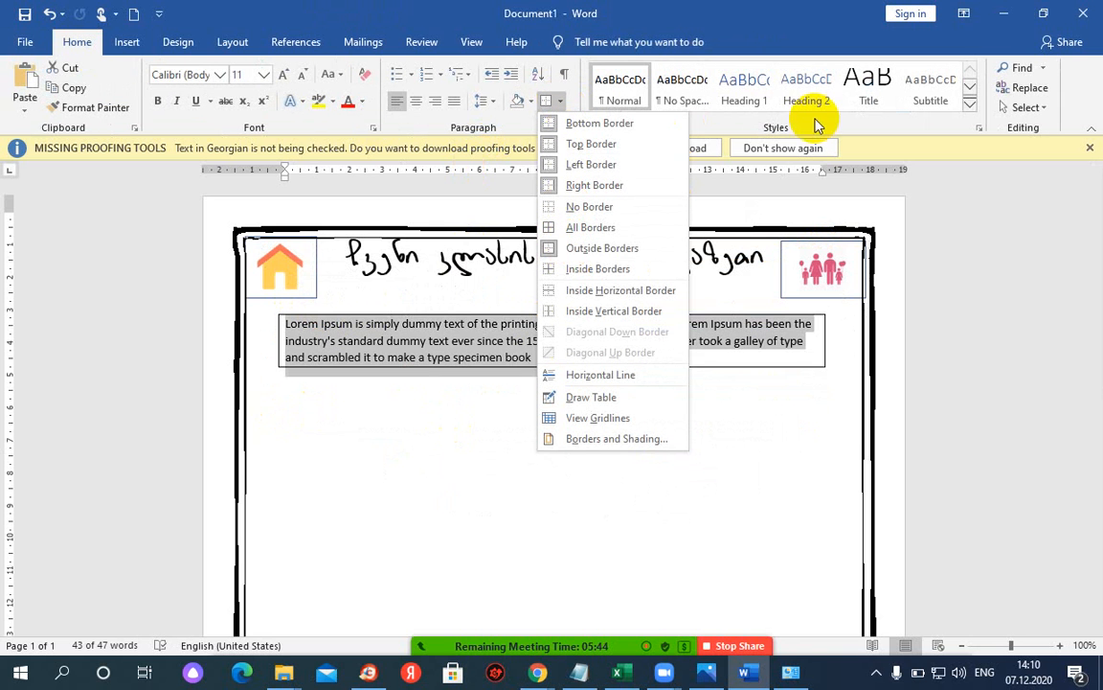
click(711, 81)
click(562, 376)
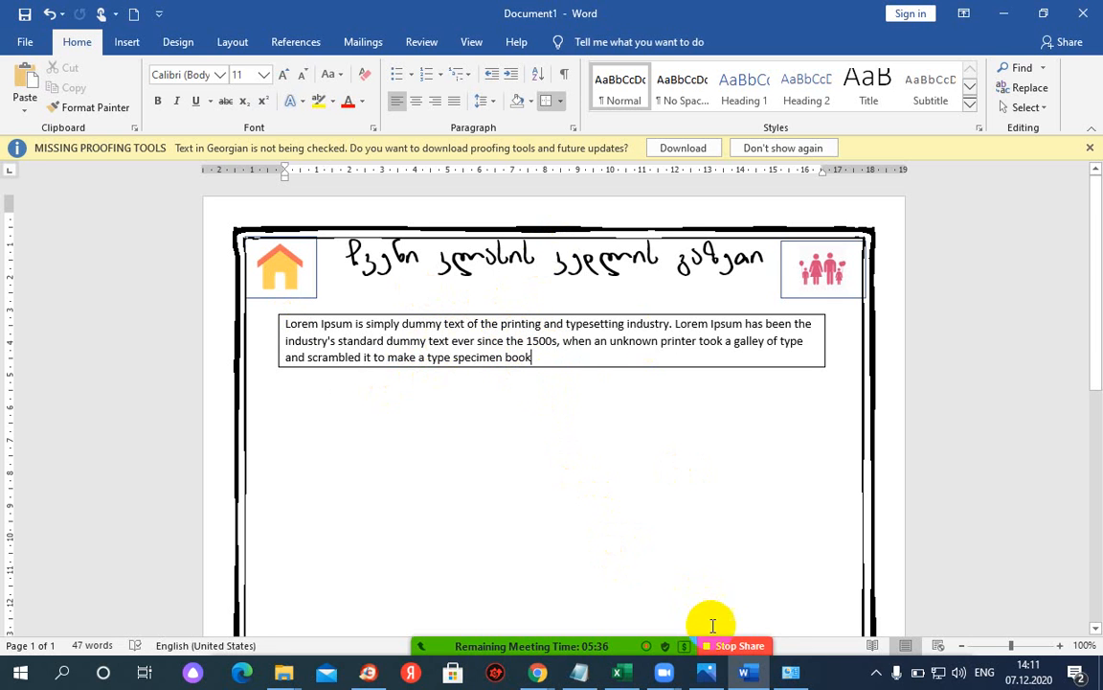
click(703, 676)
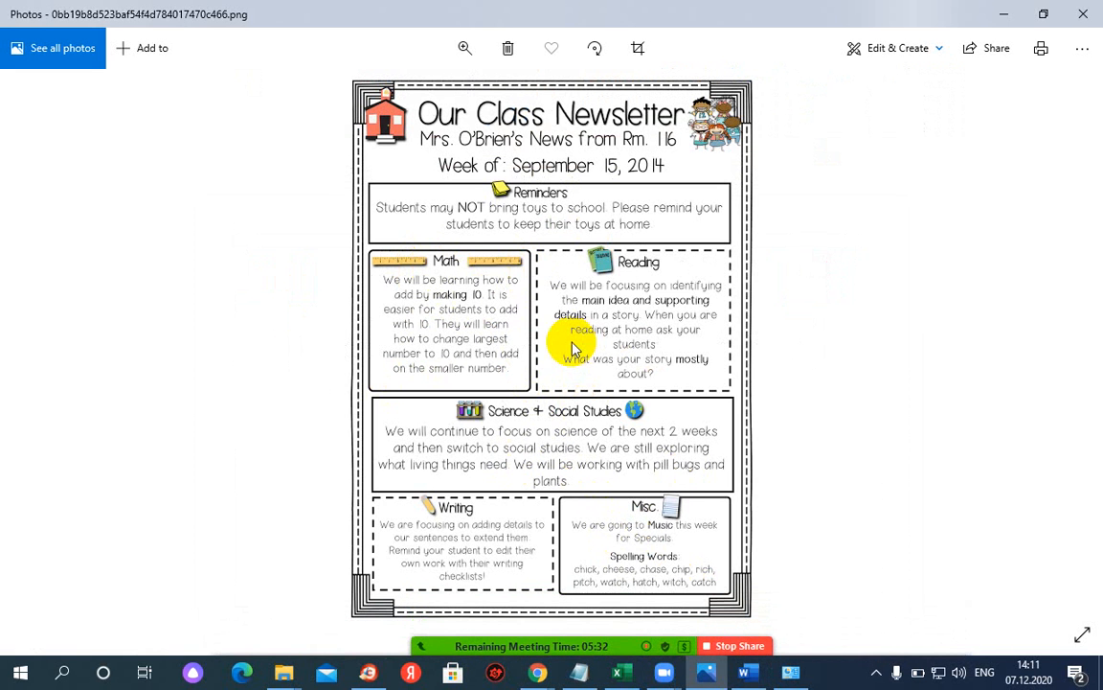
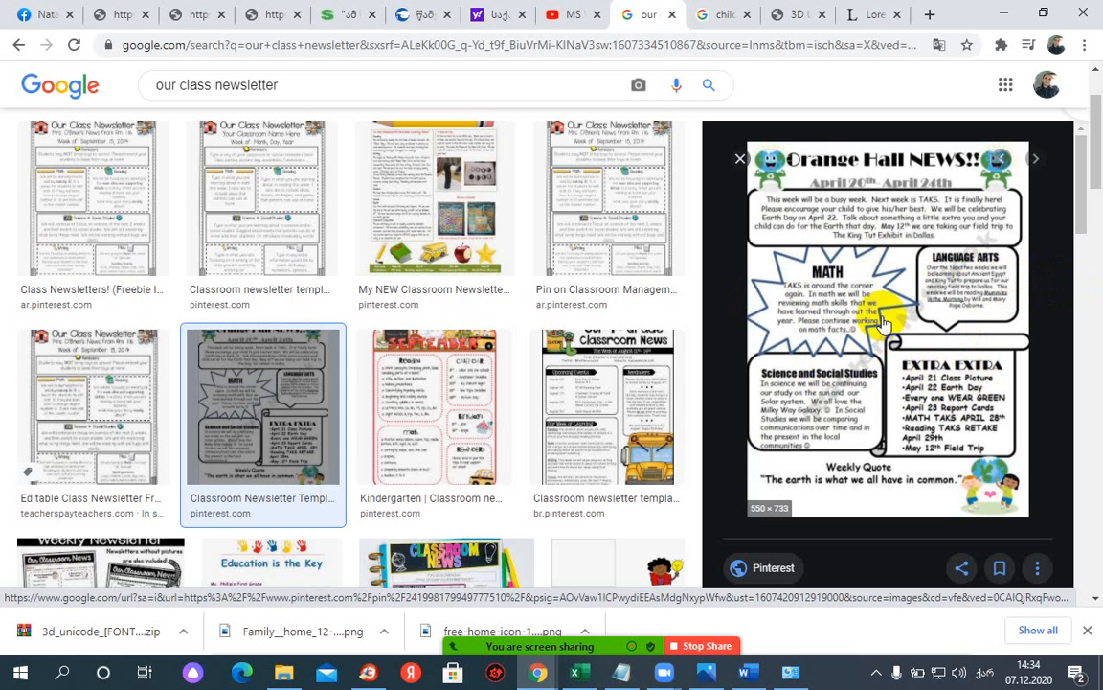
- Look over the Orange Hall NEWS class newsletter sample in the Google Images preview
mouse_move(709, 674)
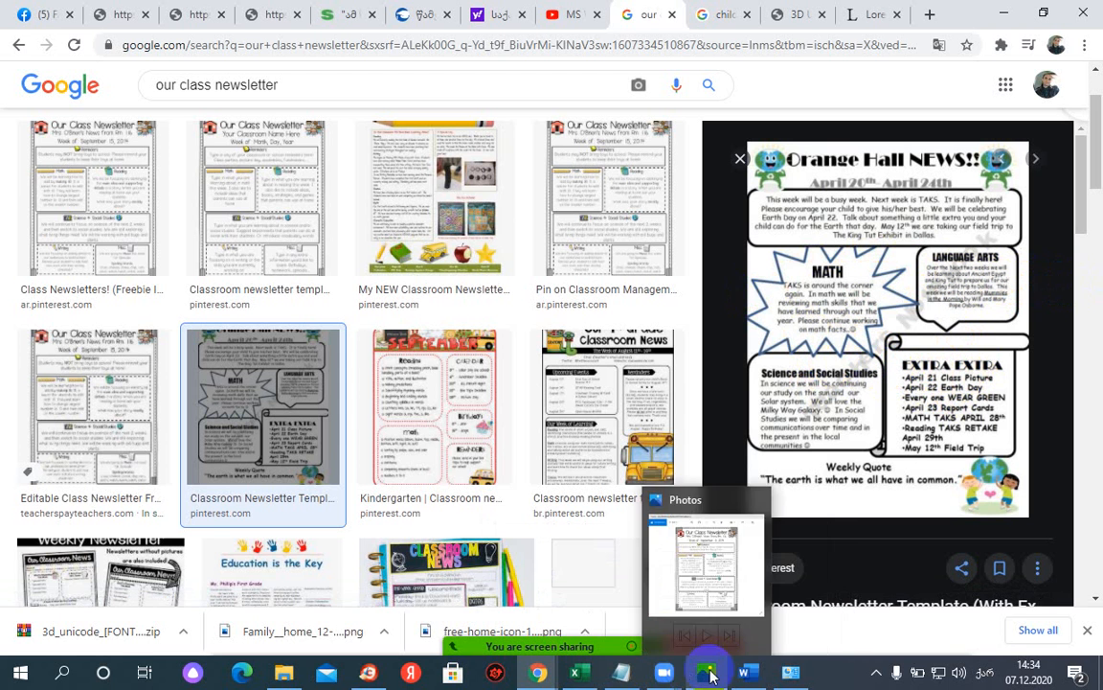
mouse_move(546, 676)
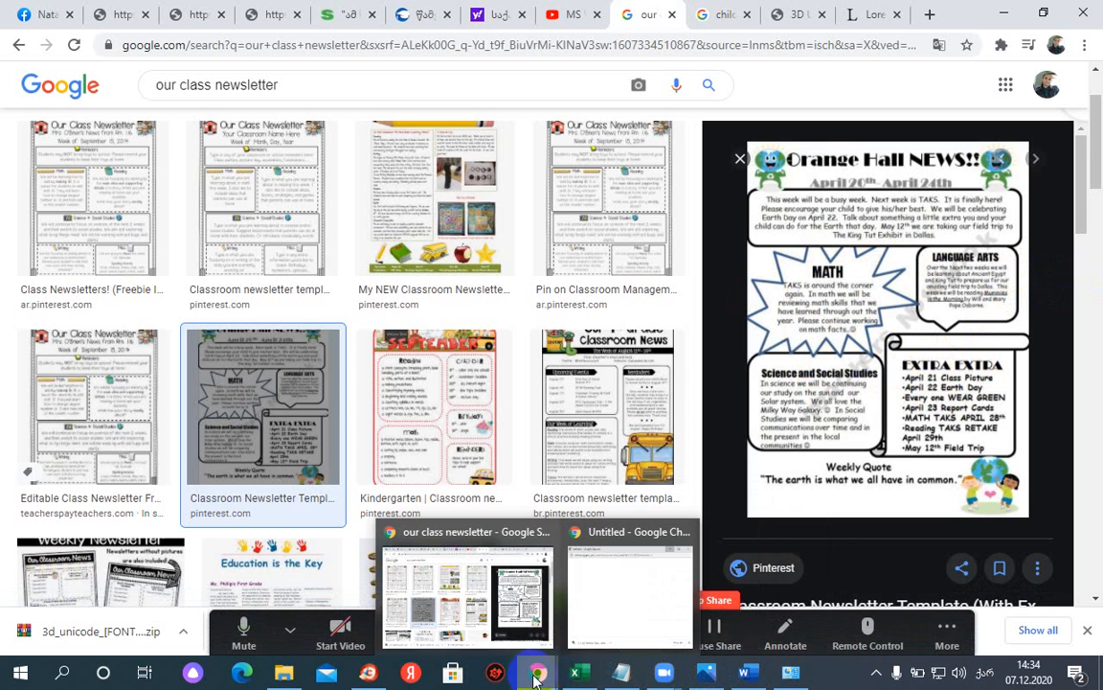
mouse_move(805, 669)
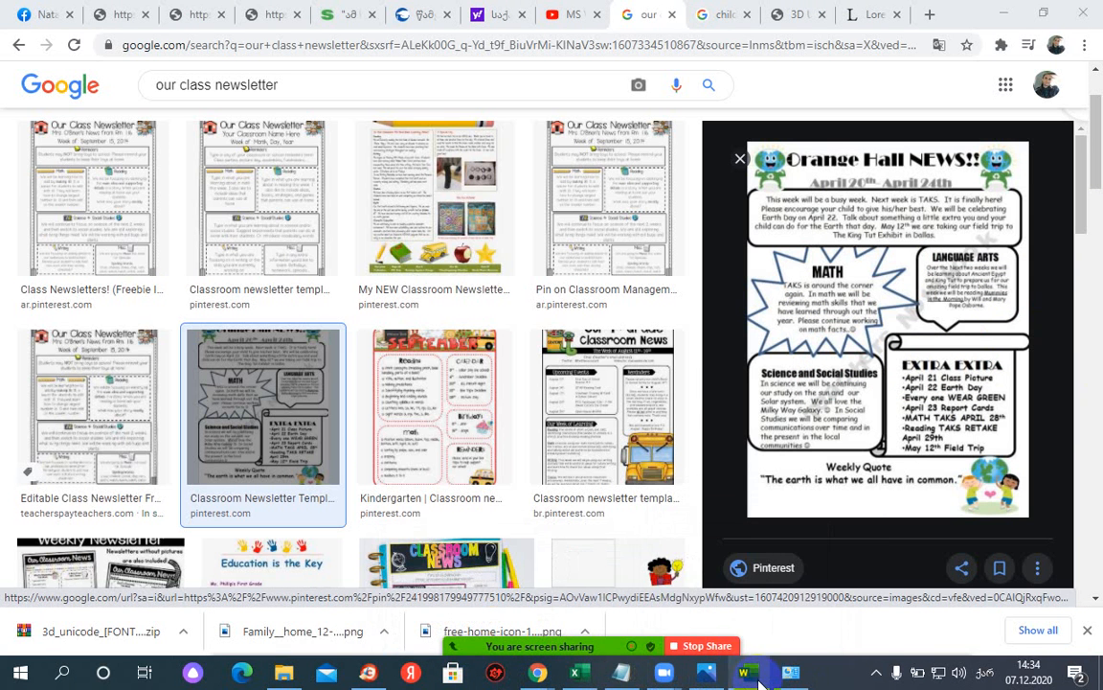
- Bring the Word newsletter document back to the front and scroll down to the page
click(805, 678)
mouse_move(750, 673)
click(714, 609)
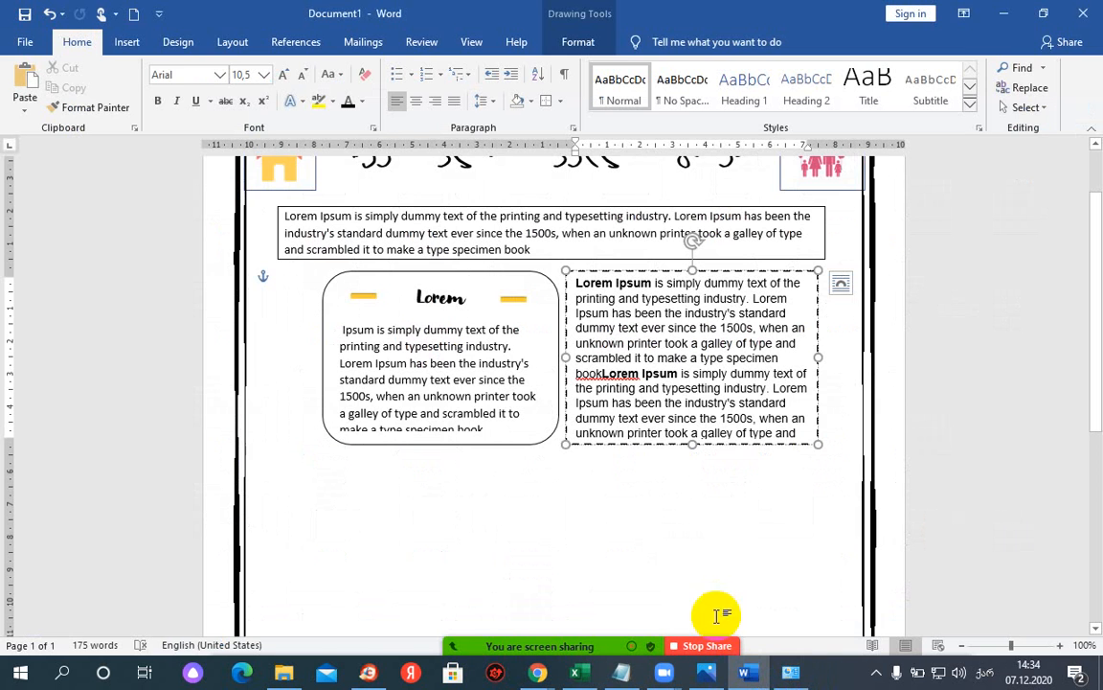
scroll(405, 402, down, 3)
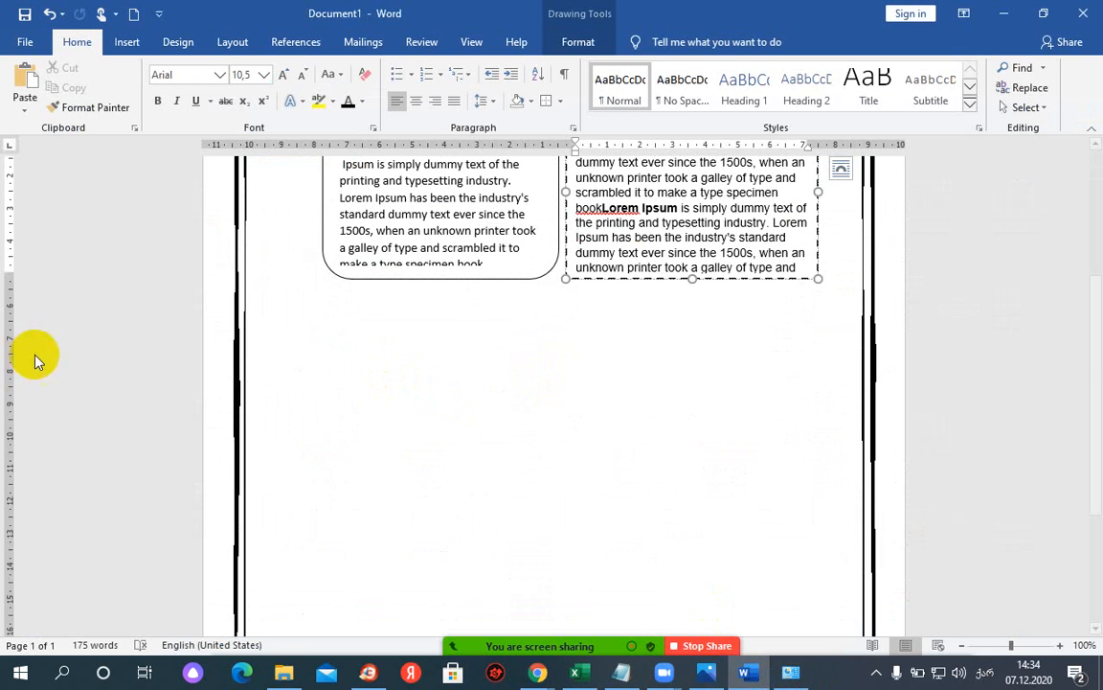
click(360, 345)
key(alt+shift)
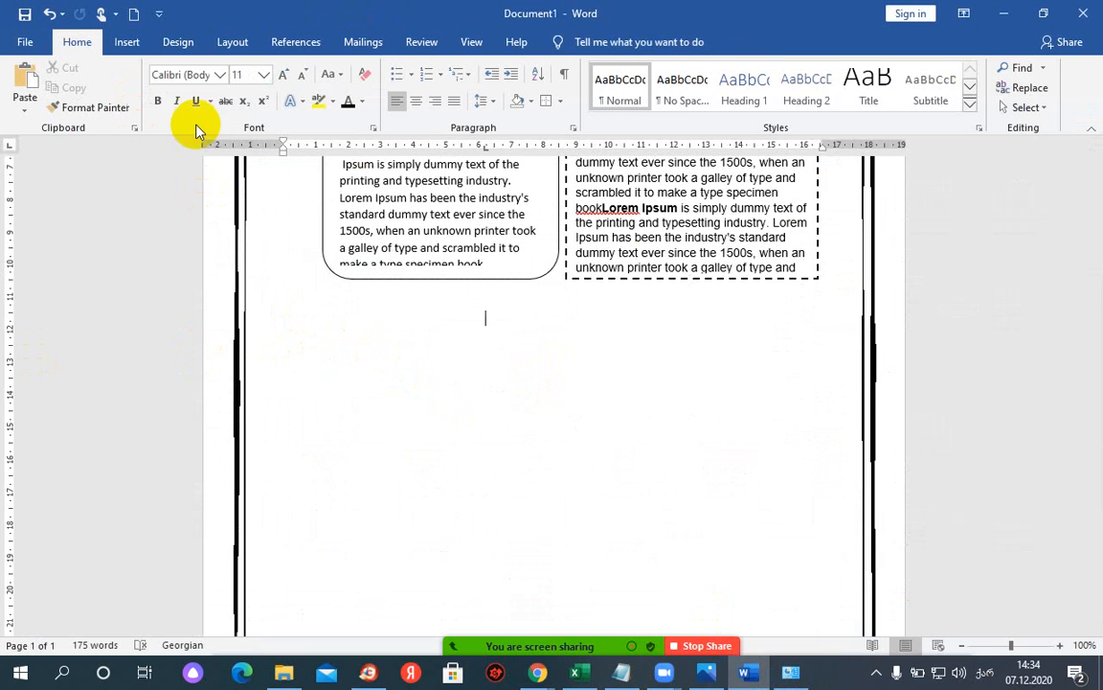
- Draw a trial arc shape, compare with the reference image, then delete the arc
click(169, 45)
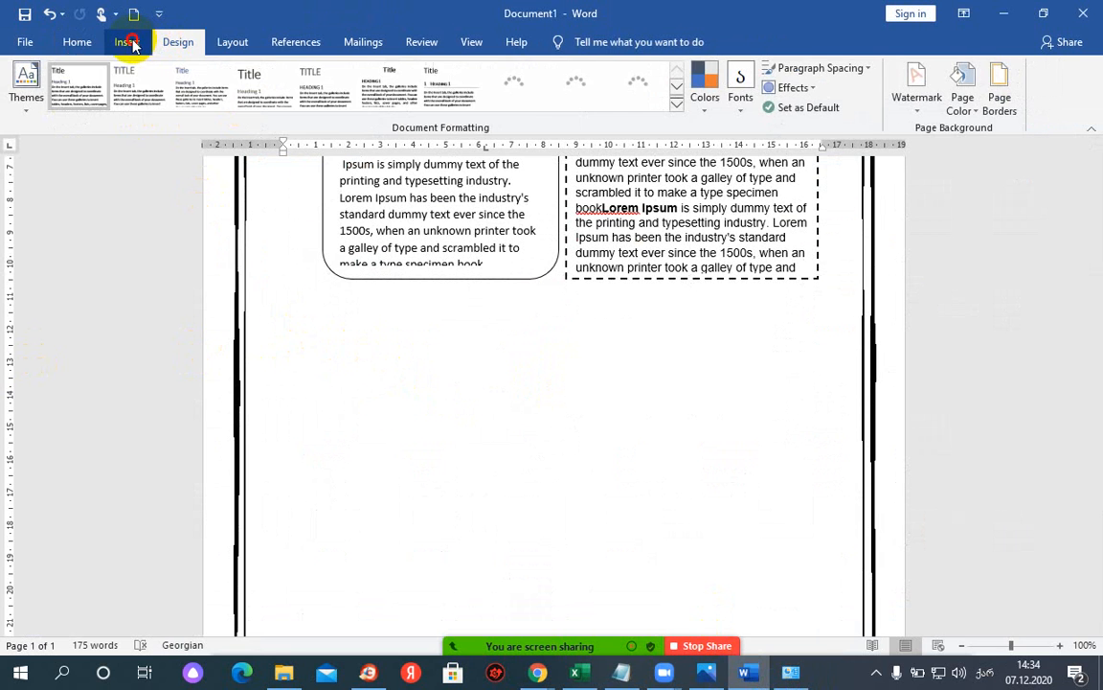
click(129, 44)
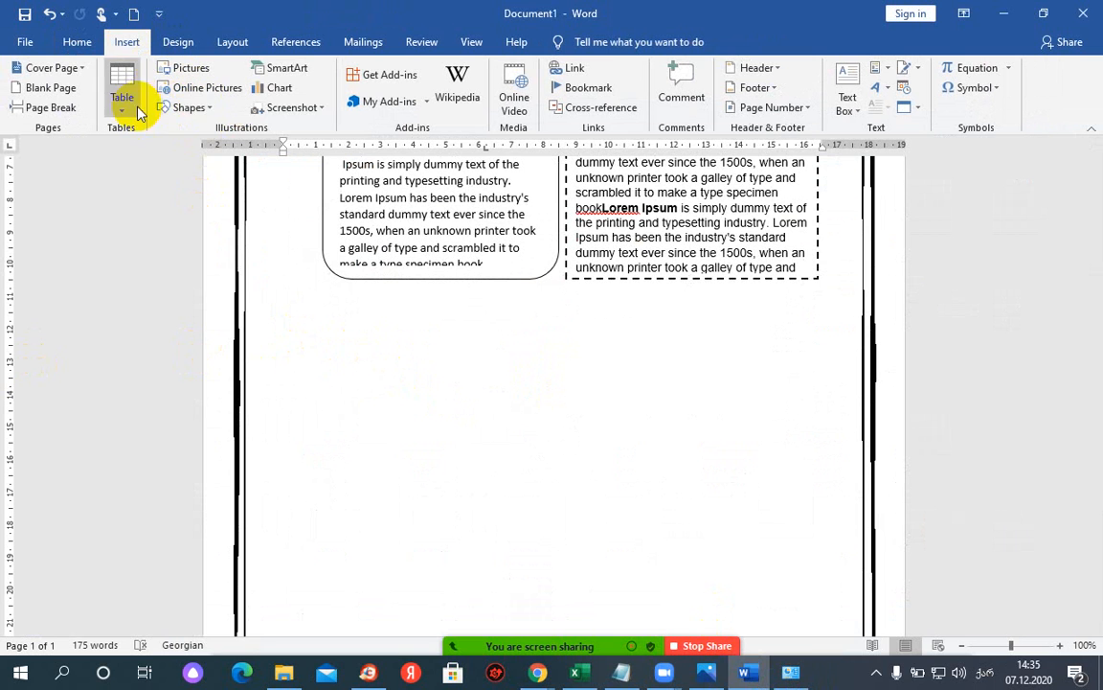
click(192, 108)
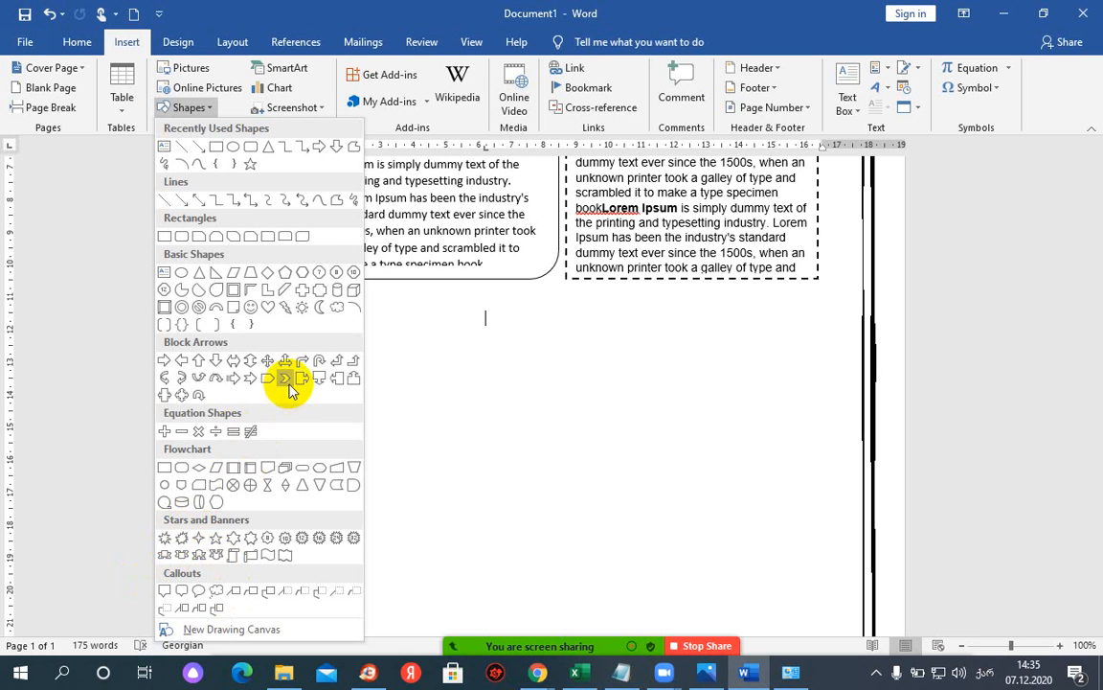
click(350, 306)
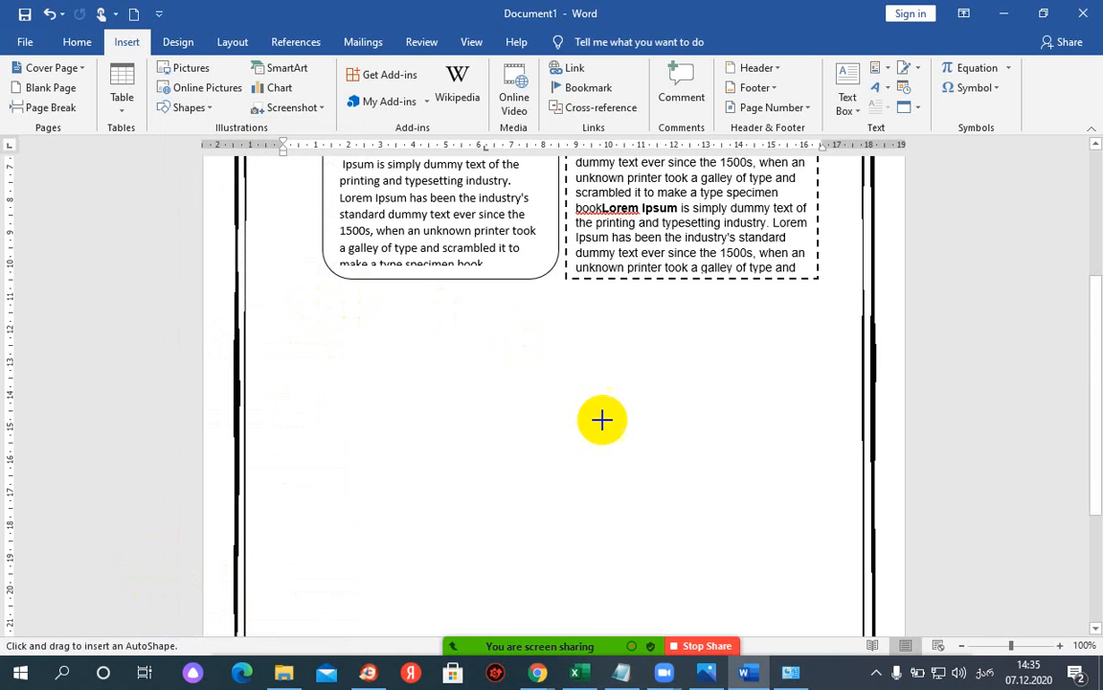
click(370, 369)
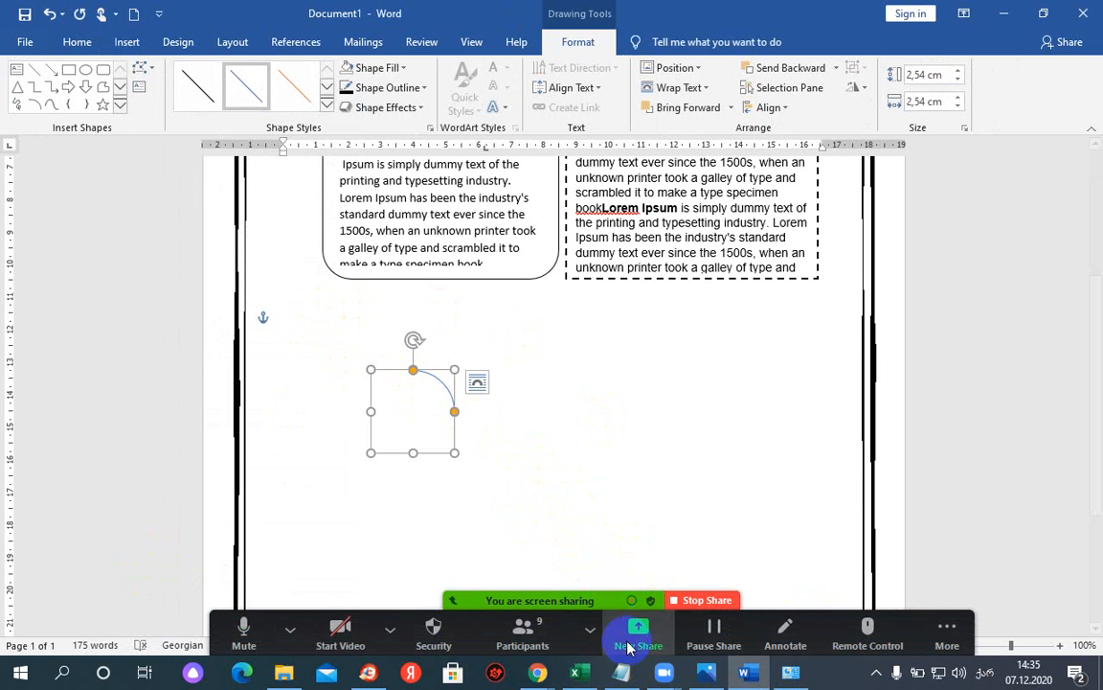
click(702, 675)
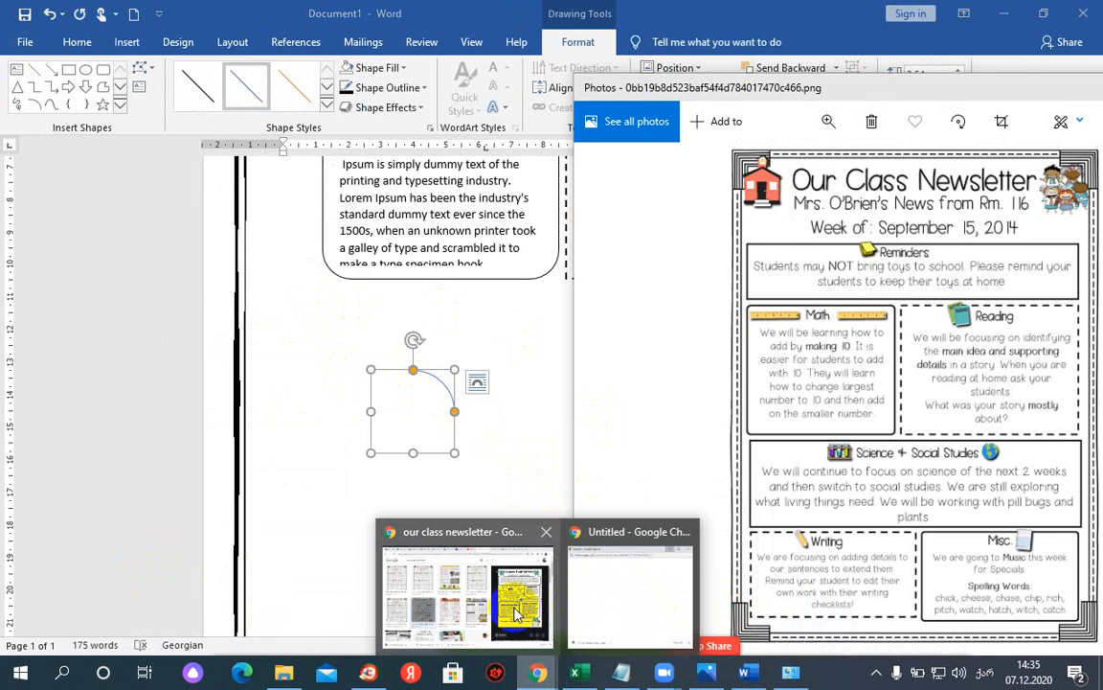
click(460, 613)
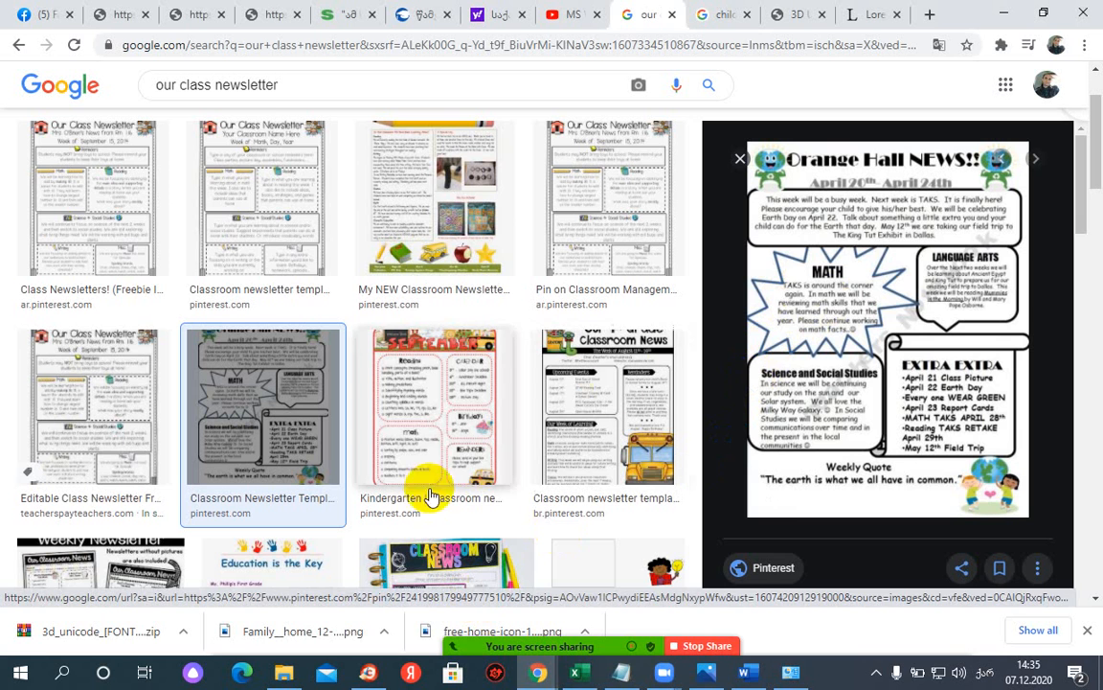
click(746, 673)
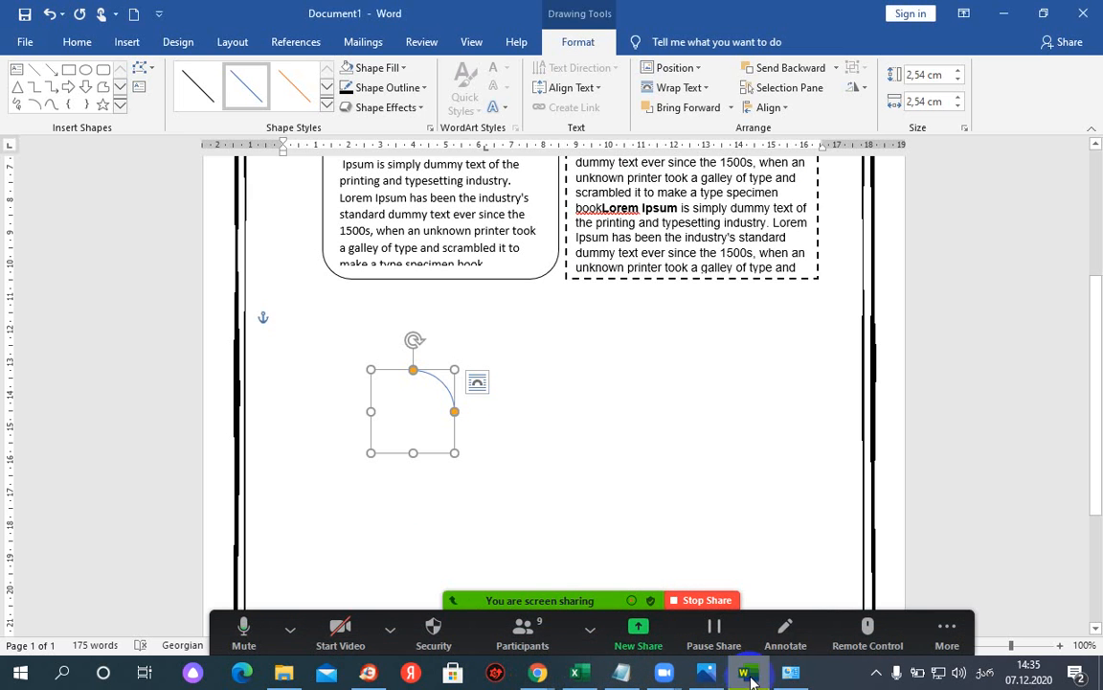
key(Delete)
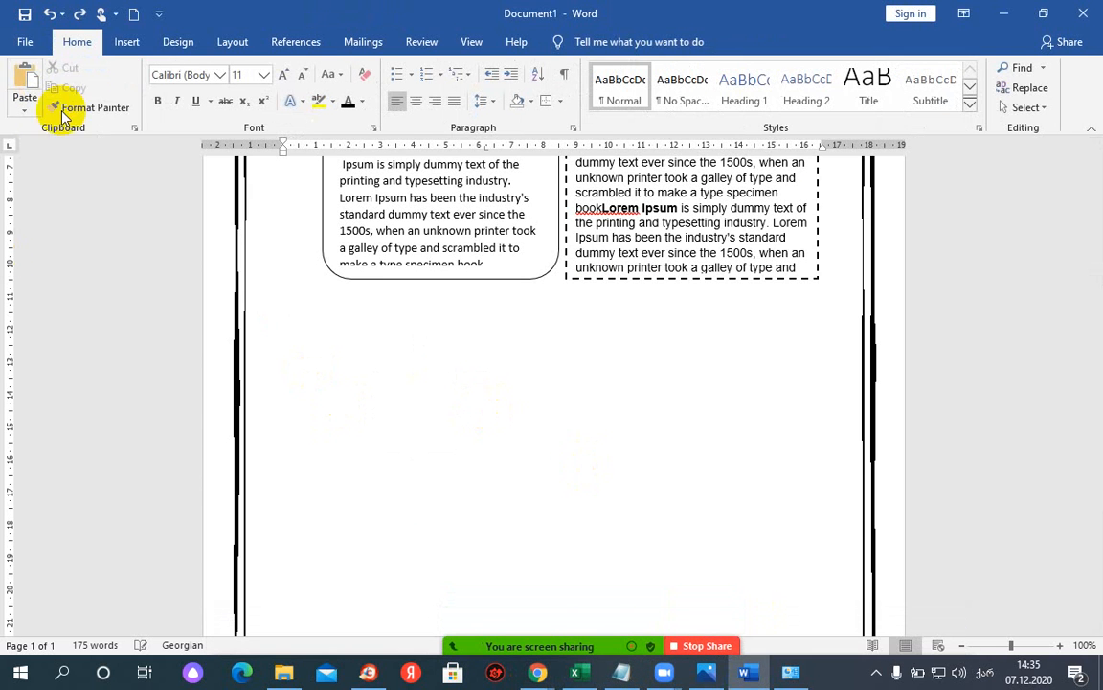
- Draw a 6.93 × 6.54 cm Explosion starburst just below the rounded Lorem text box
click(124, 43)
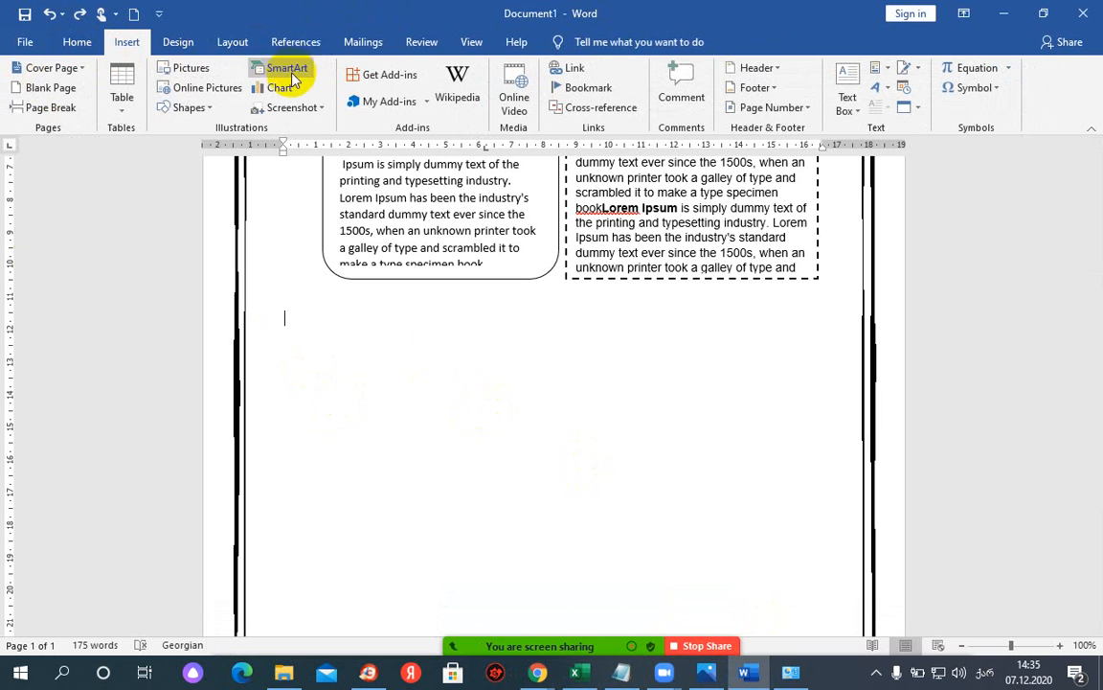
click(191, 108)
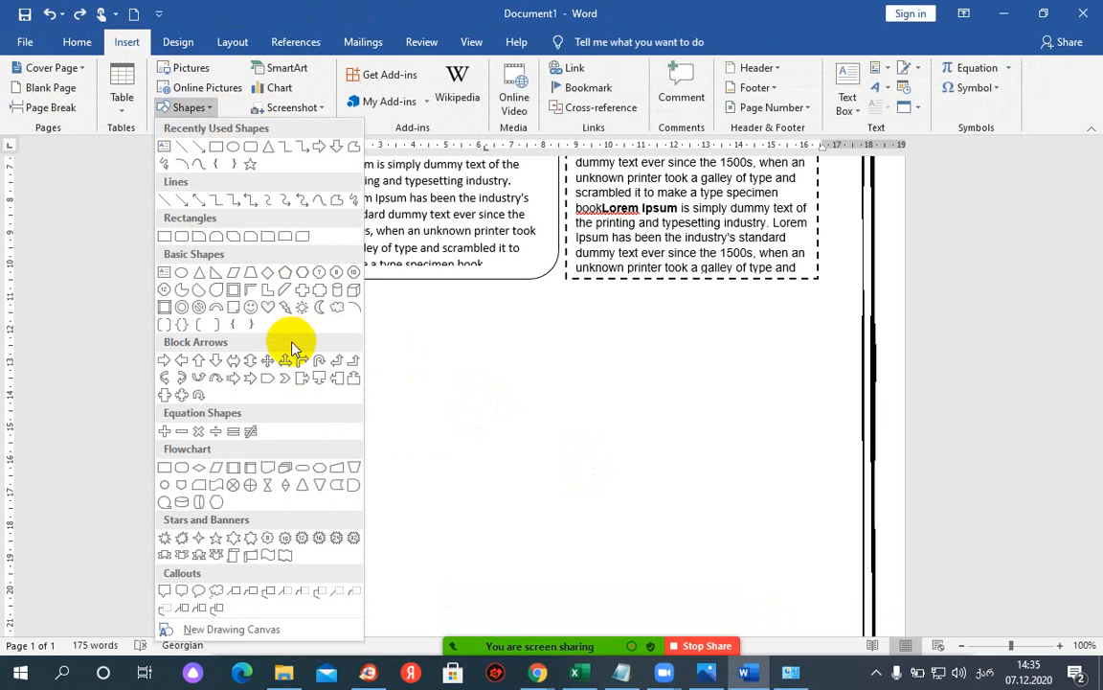
click(233, 539)
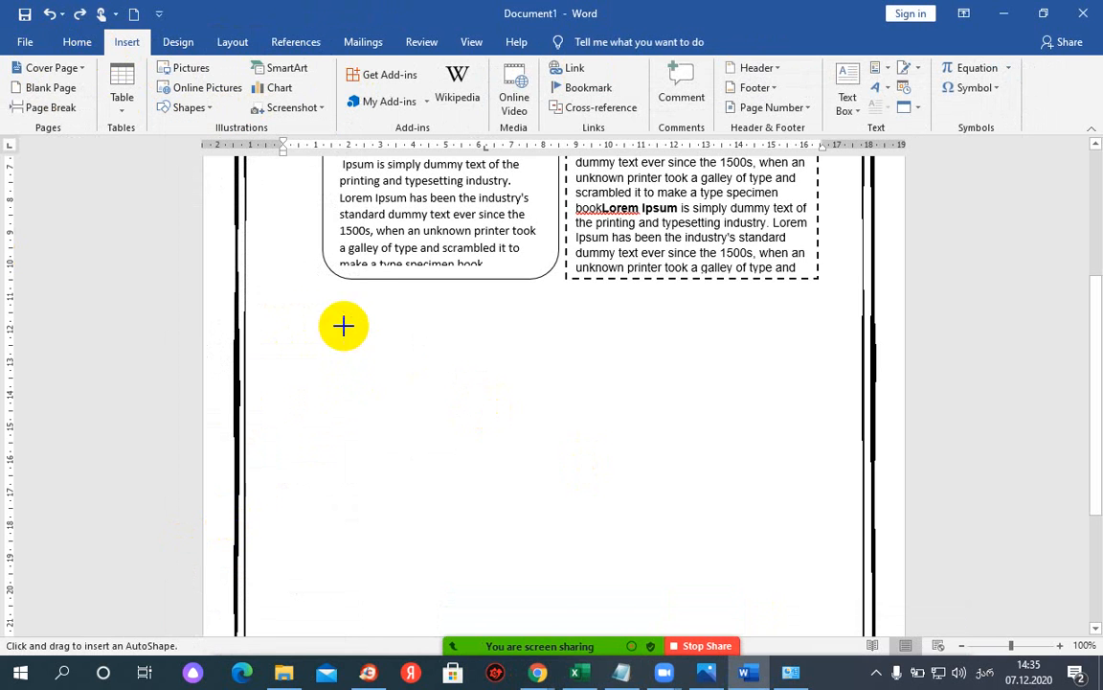
mouse_move(342, 326)
mouse_down()
mouse_move(382, 397)
mouse_move(500, 485)
mouse_move(505, 534)
mouse_move(530, 547)
mouse_up()
mouse_move(406, 394)
mouse_down()
mouse_move(274, 348)
mouse_move(197, 345)
mouse_move(372, 342)
mouse_move(409, 355)
mouse_up()
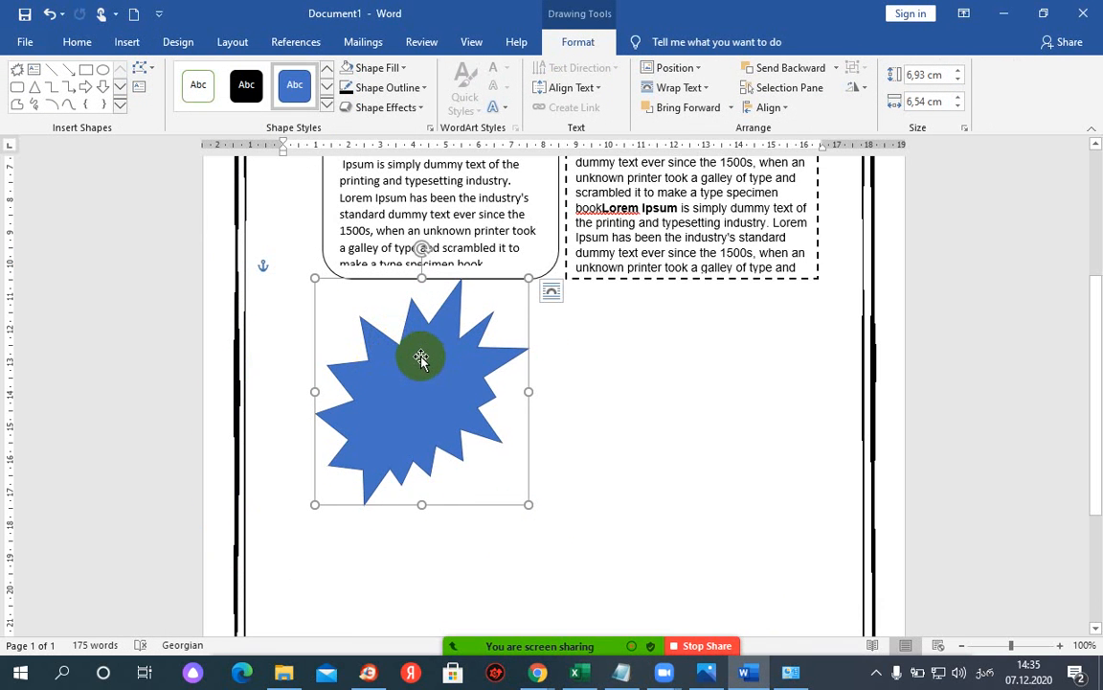
- Paste the Lorem Ipsum dummy text inside the starburst shape
right_click(388, 356)
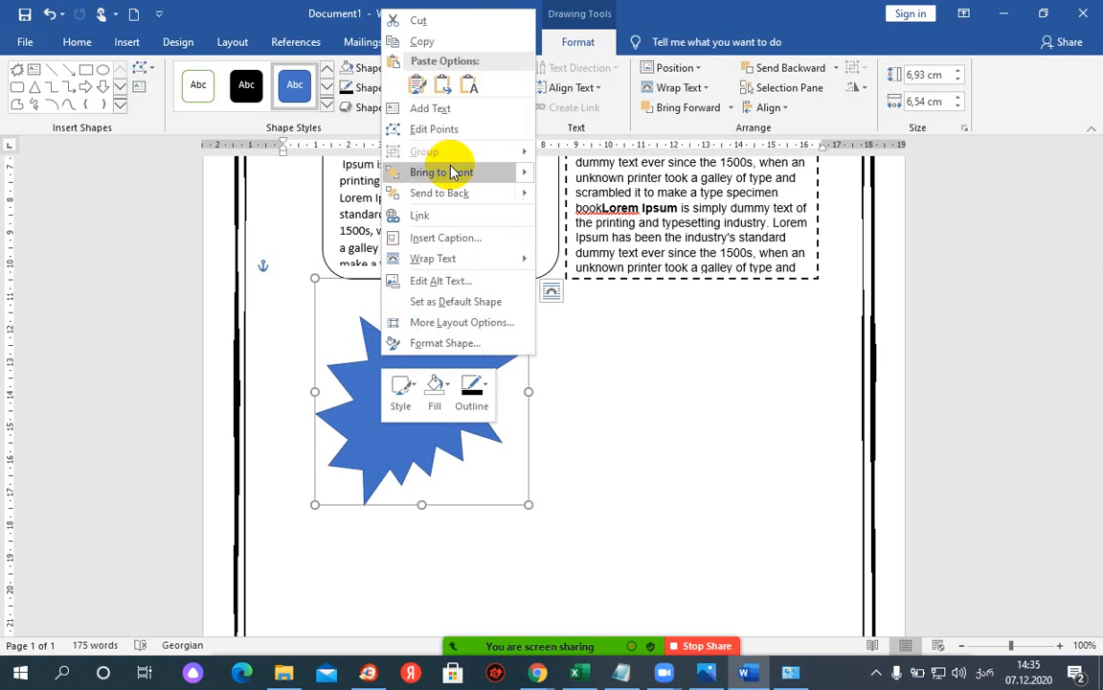
click(422, 108)
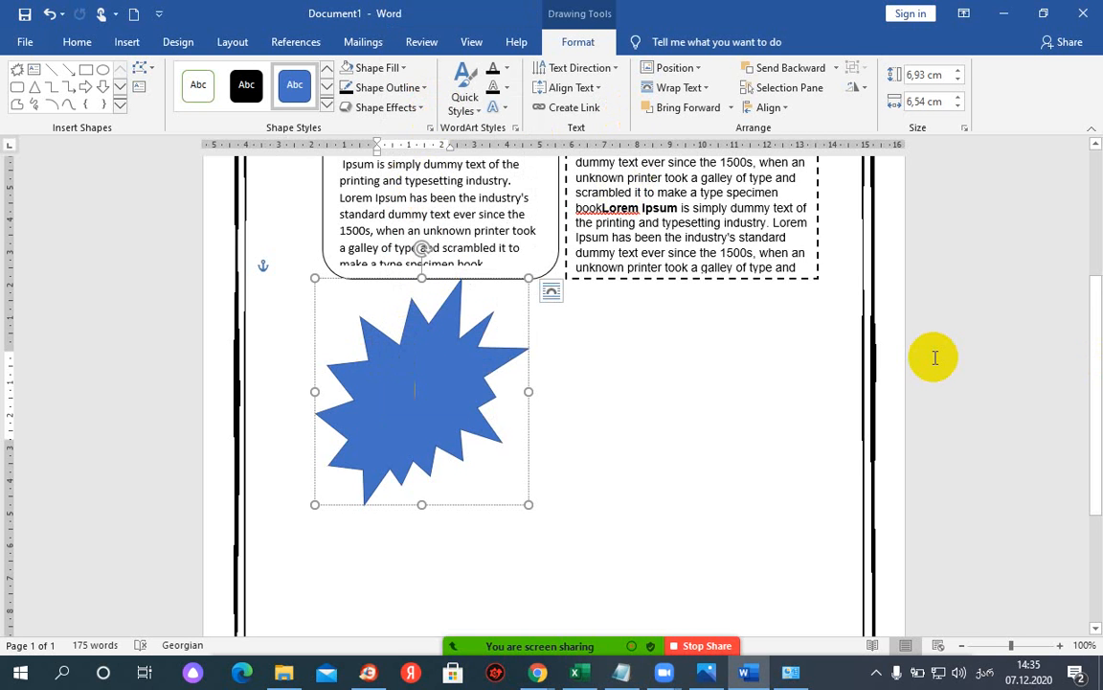
key(ctrl+v)
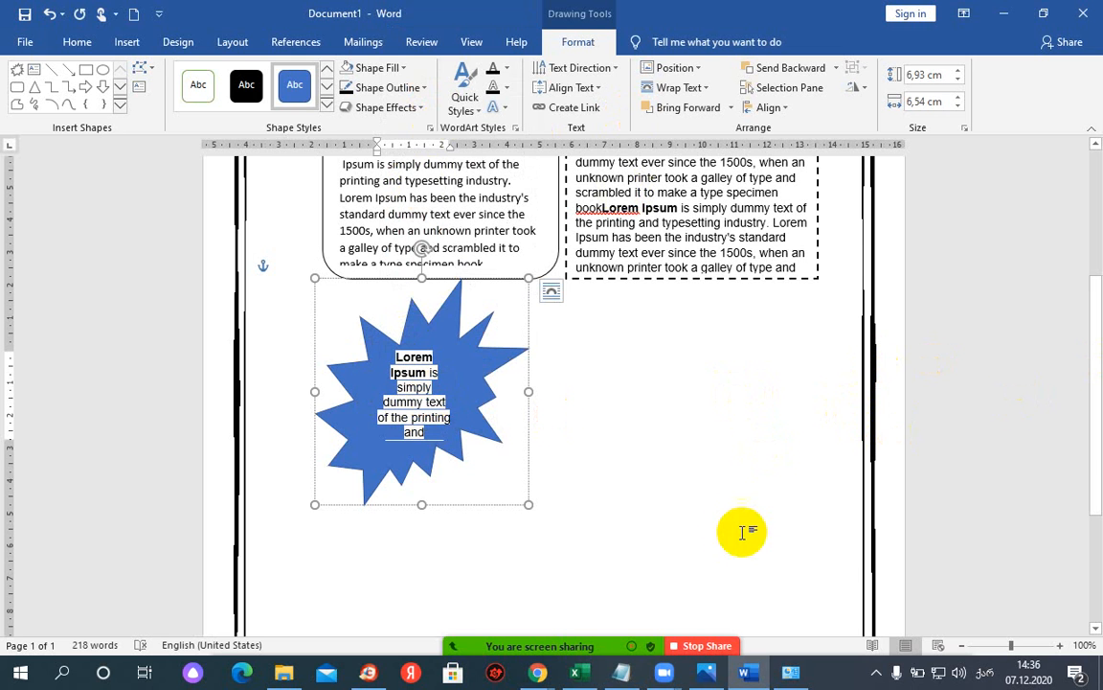
key(ctrl+z)
click(364, 346)
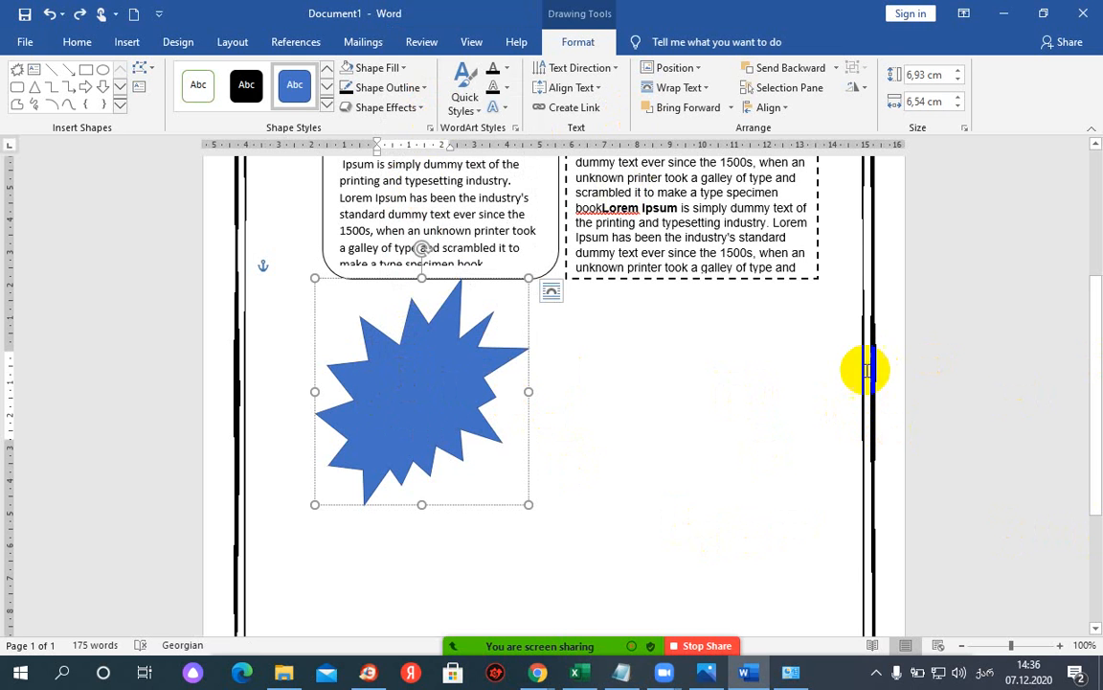
click(371, 394)
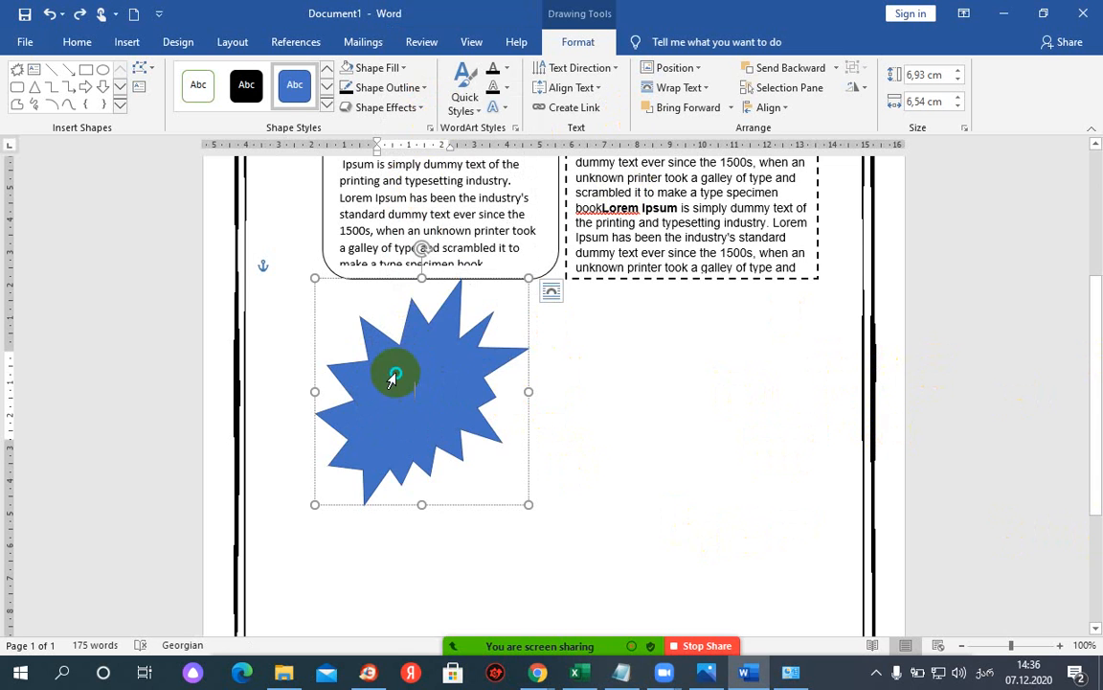
right_click(393, 379)
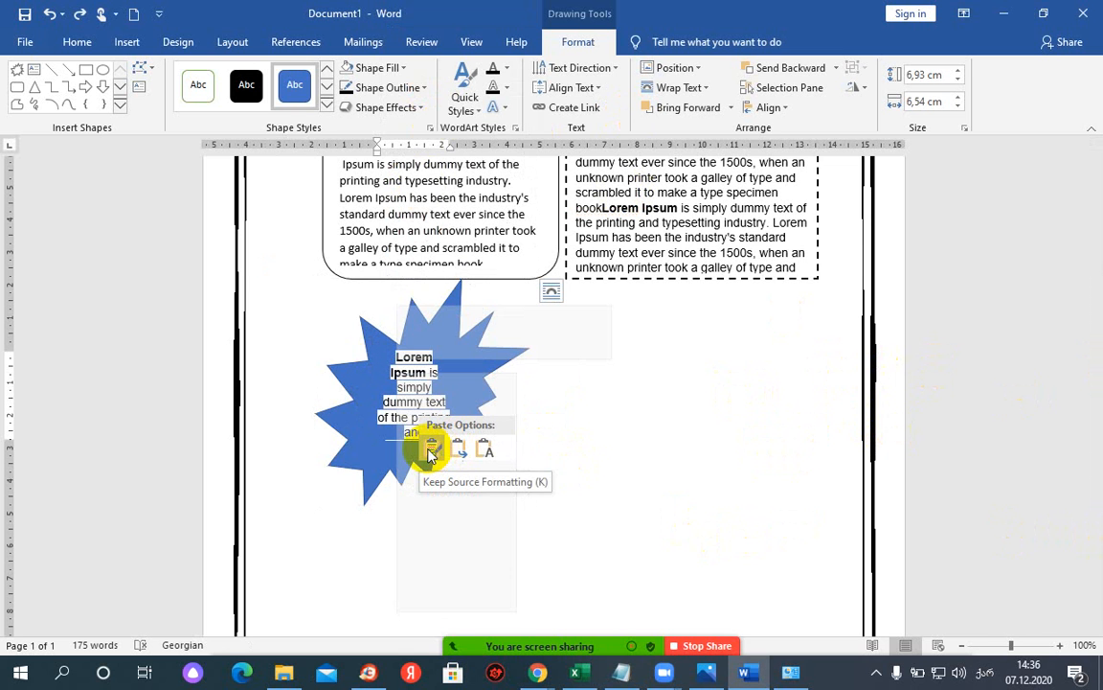
click(490, 455)
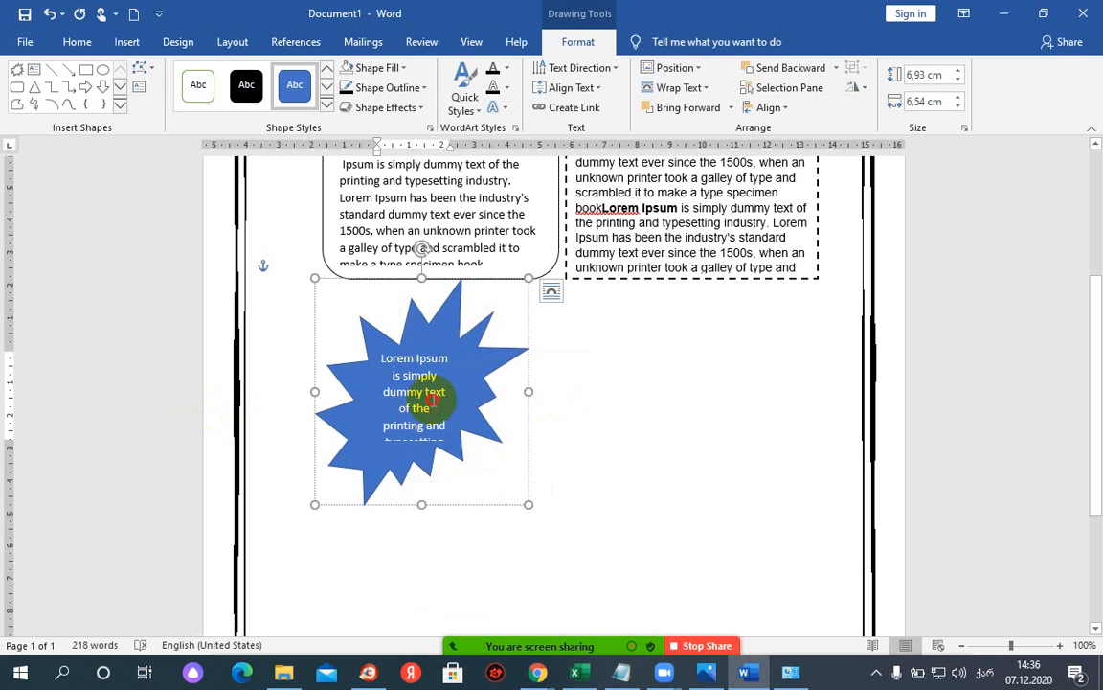
click(309, 399)
key(ctrl+z)
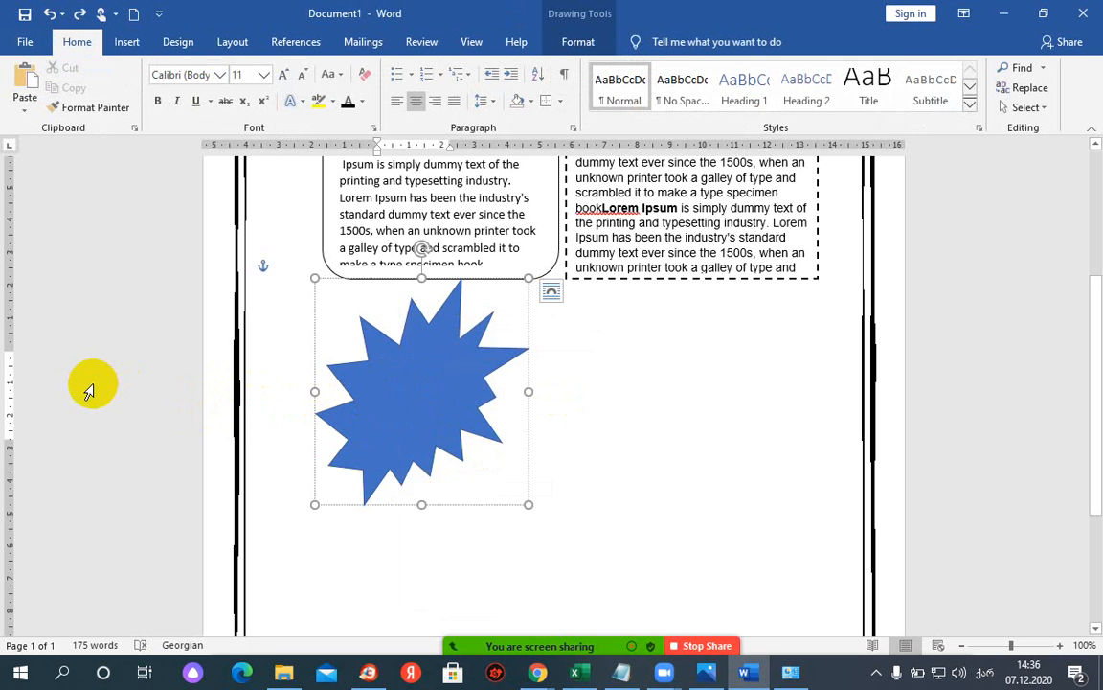
key(ctrl+v)
- Turn the starburst's text black and compare it with the reference newsletter image
key(ctrl+a)
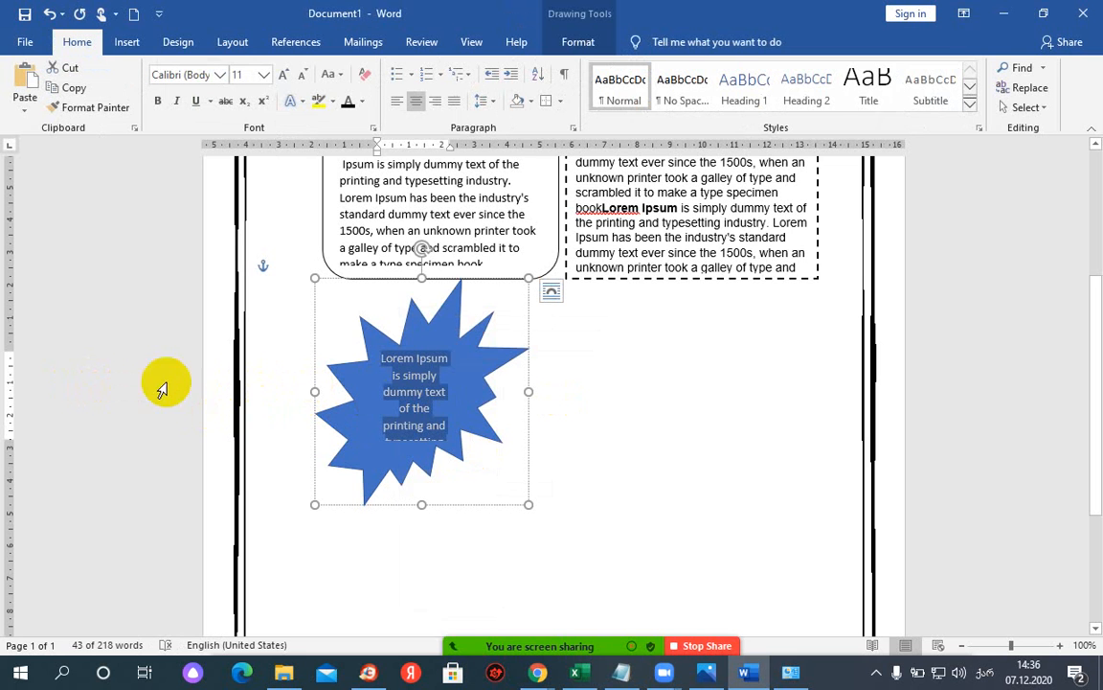
click(352, 108)
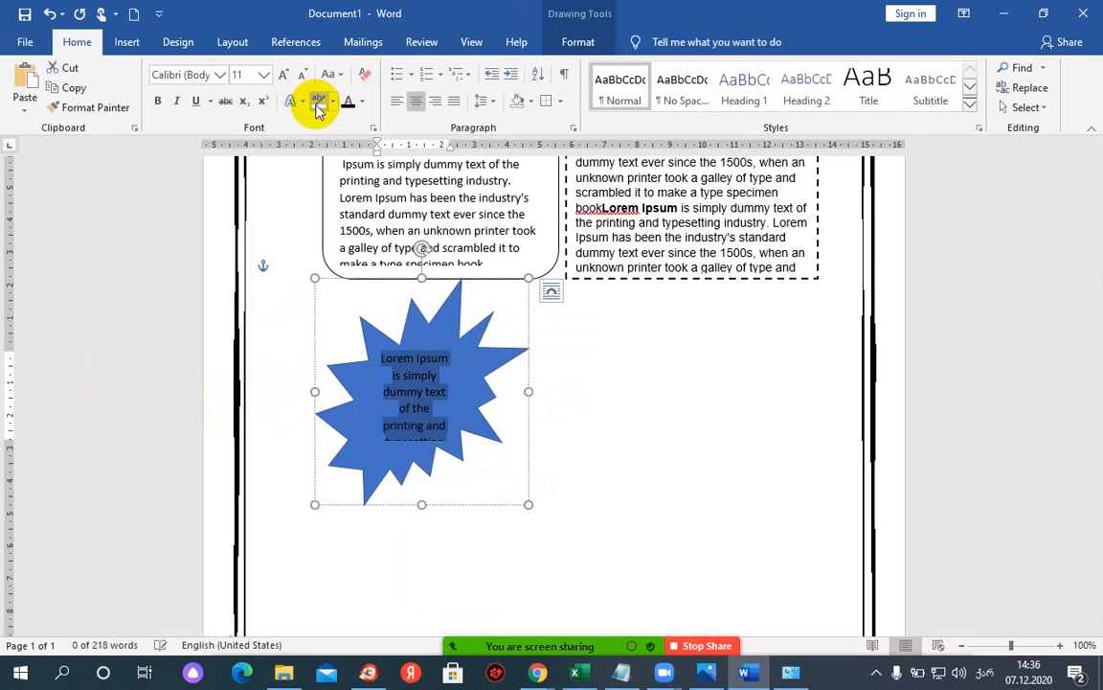
click(484, 371)
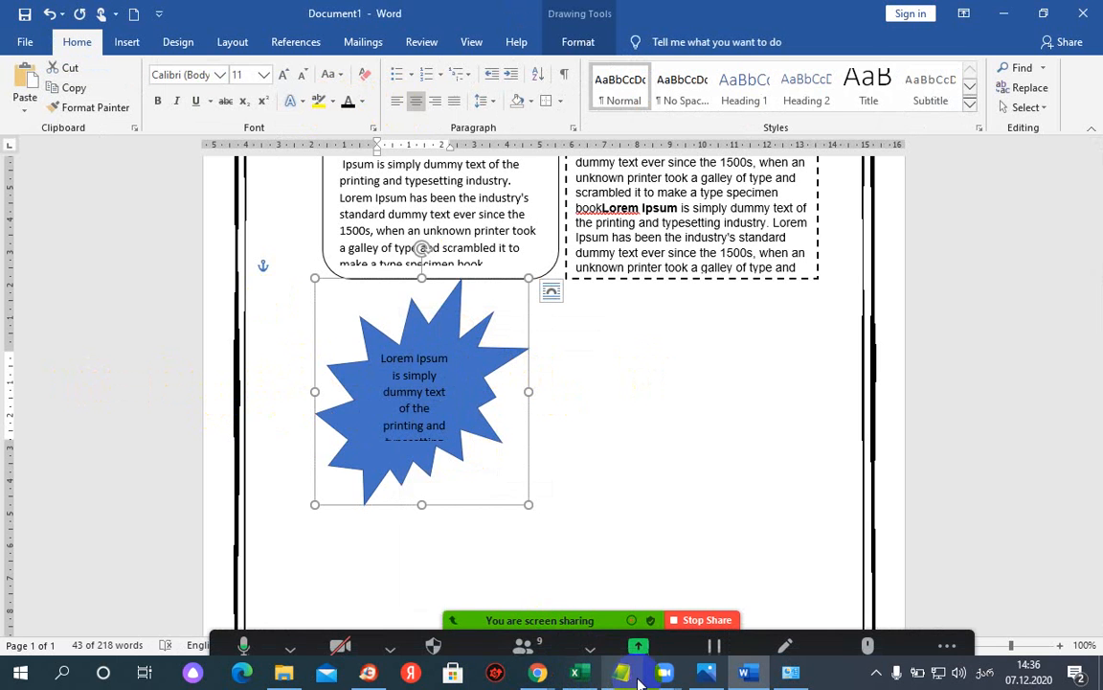
mouse_move(537, 675)
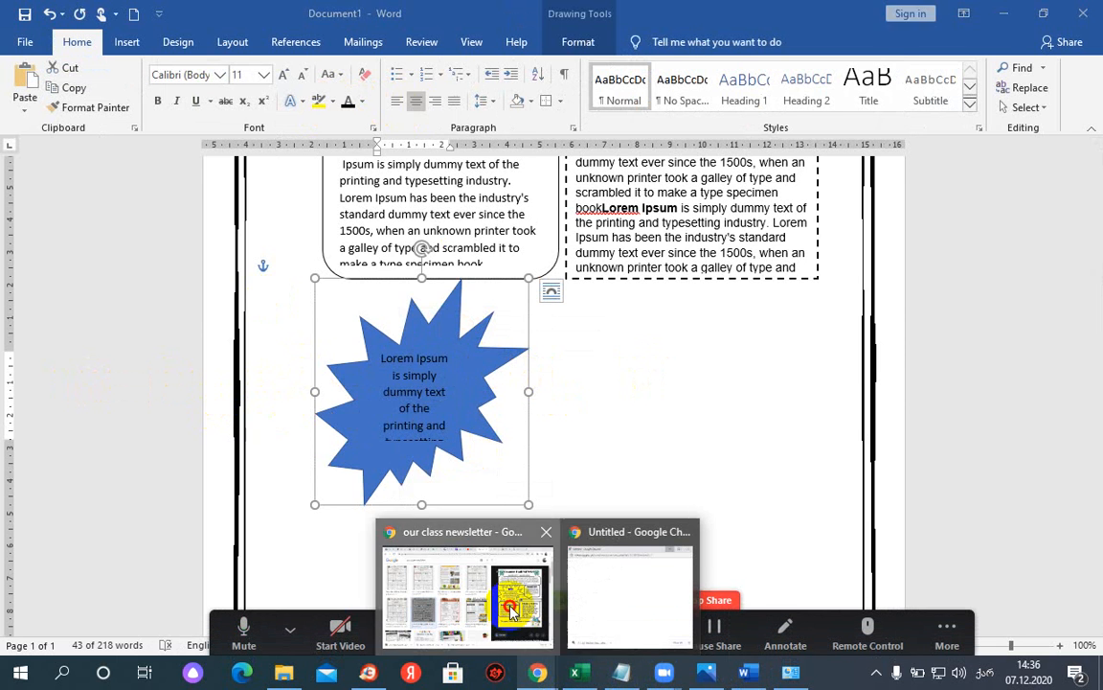
click(450, 544)
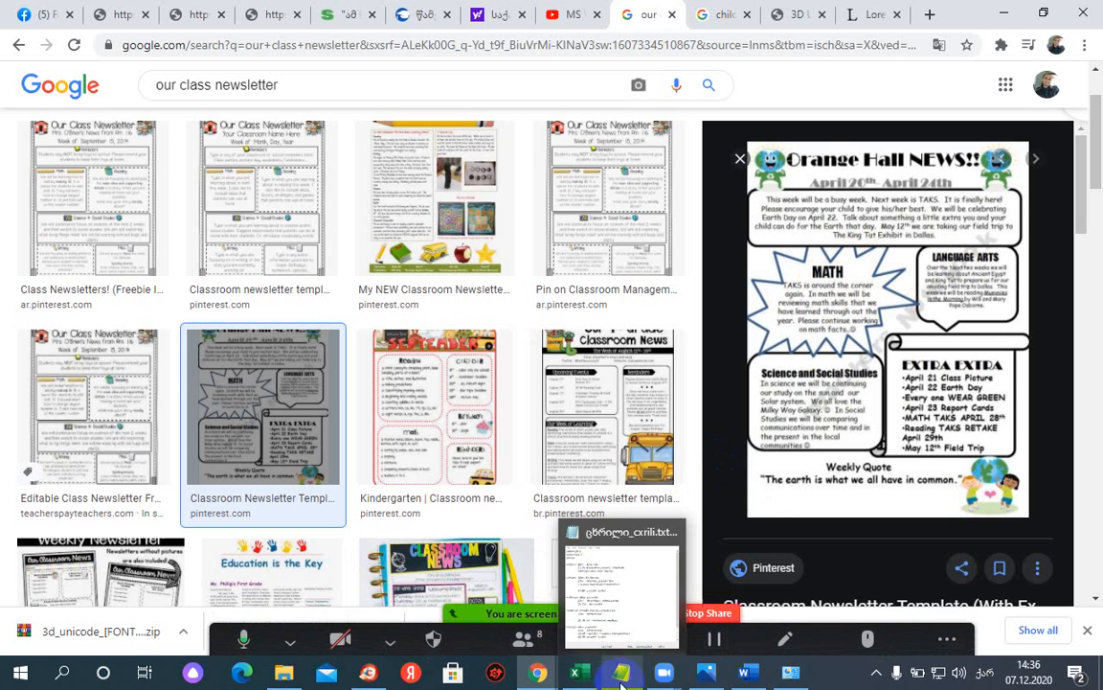
click(747, 673)
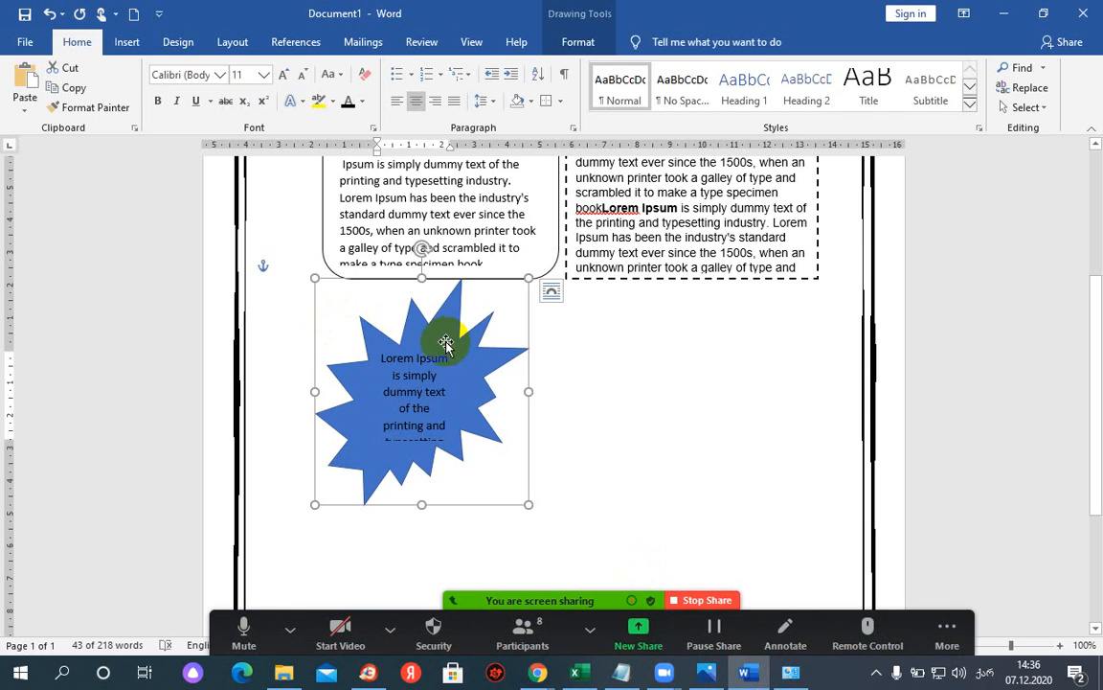
click(572, 42)
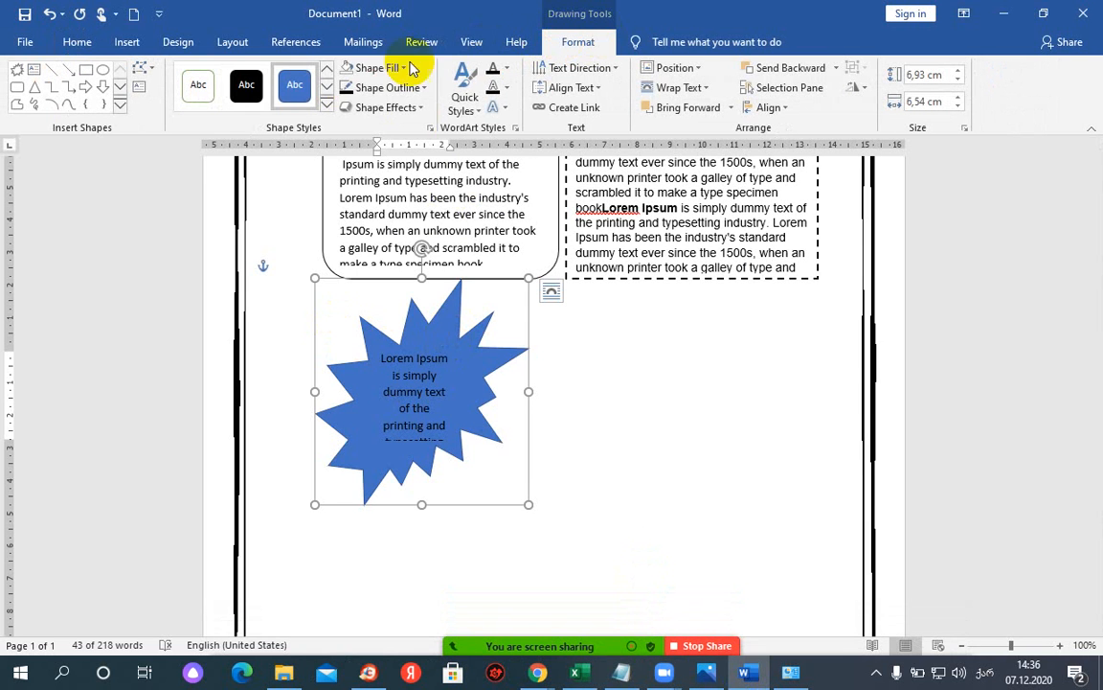
- Remove the starburst's blue fill, trying and undoing a black shape style
click(404, 70)
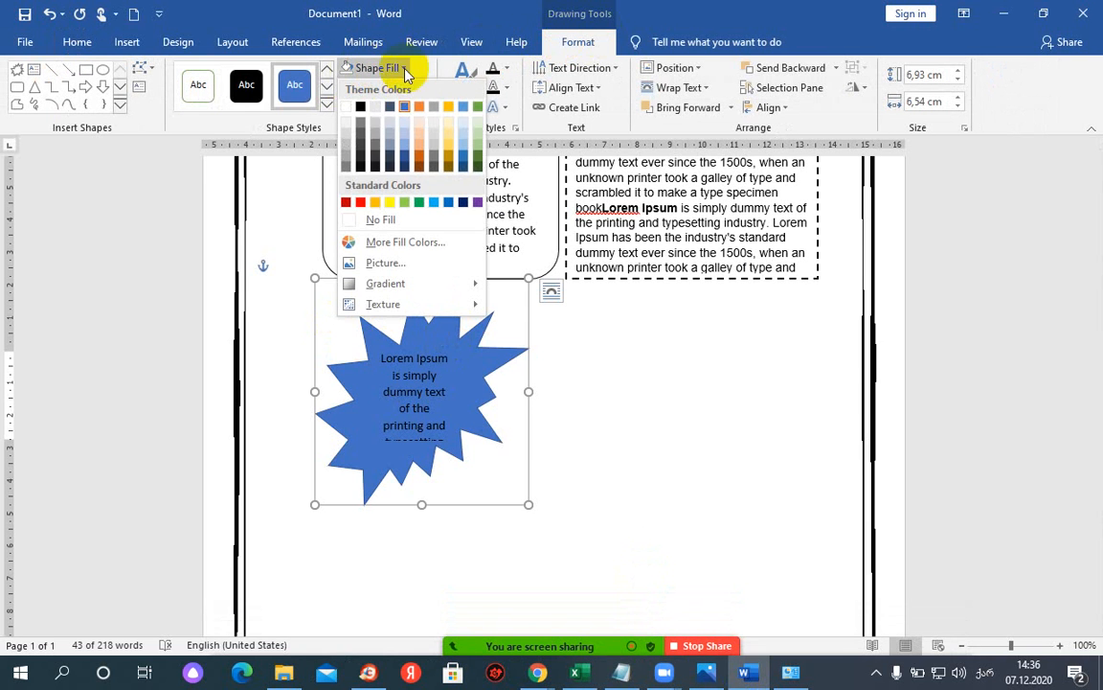
click(381, 219)
click(434, 390)
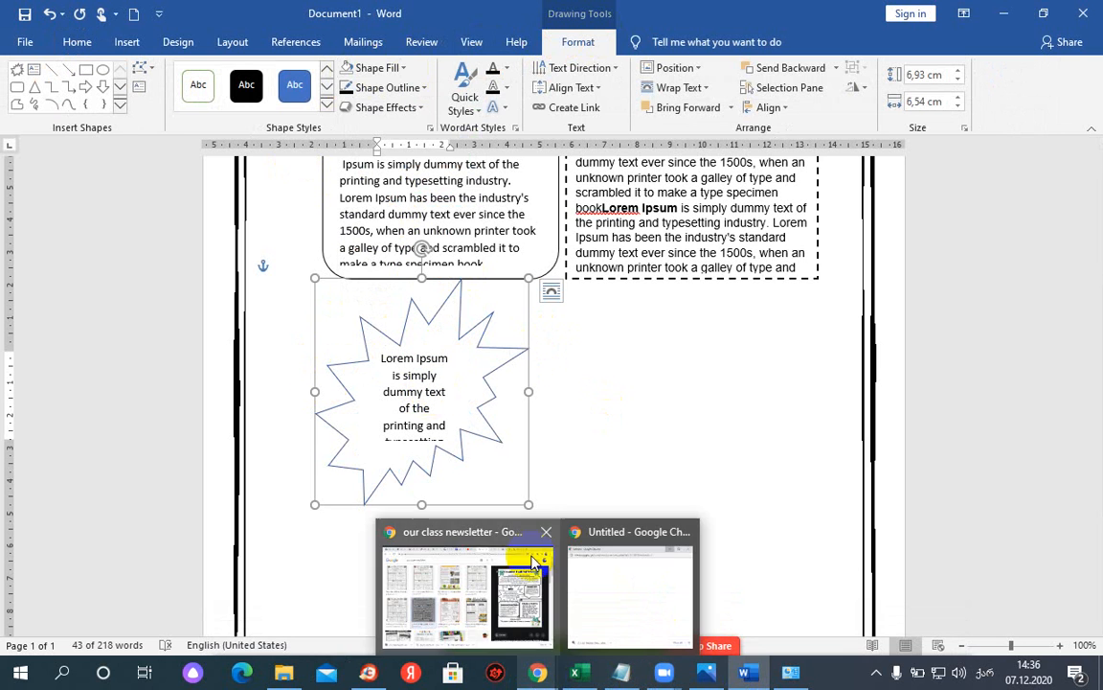
click(246, 87)
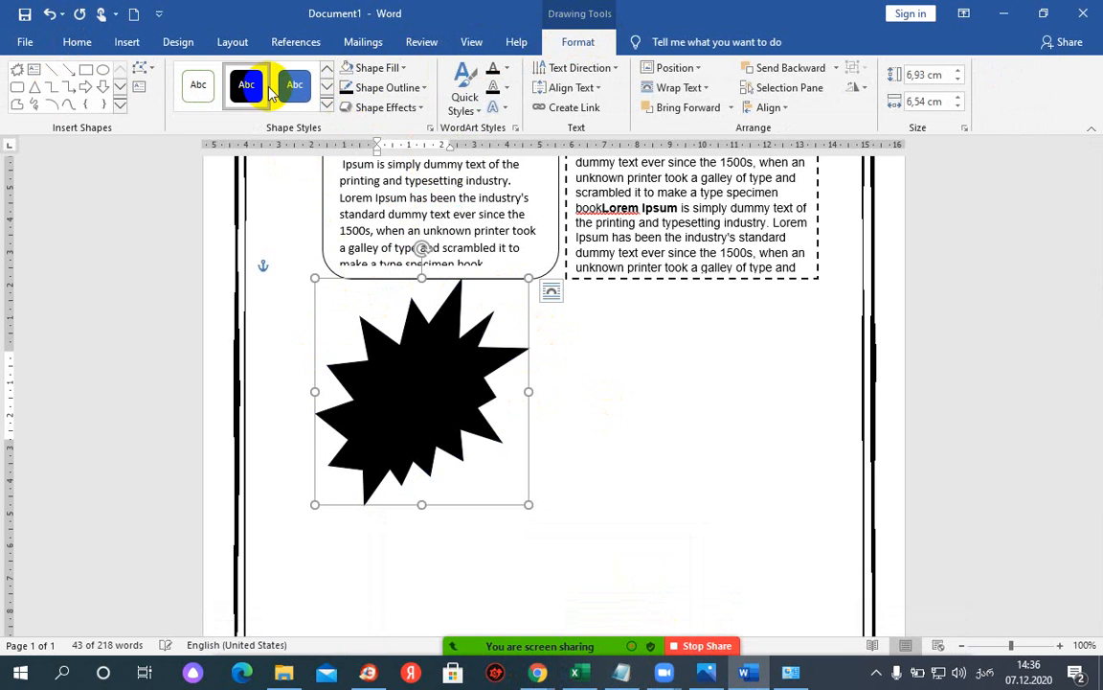
key(ctrl+z)
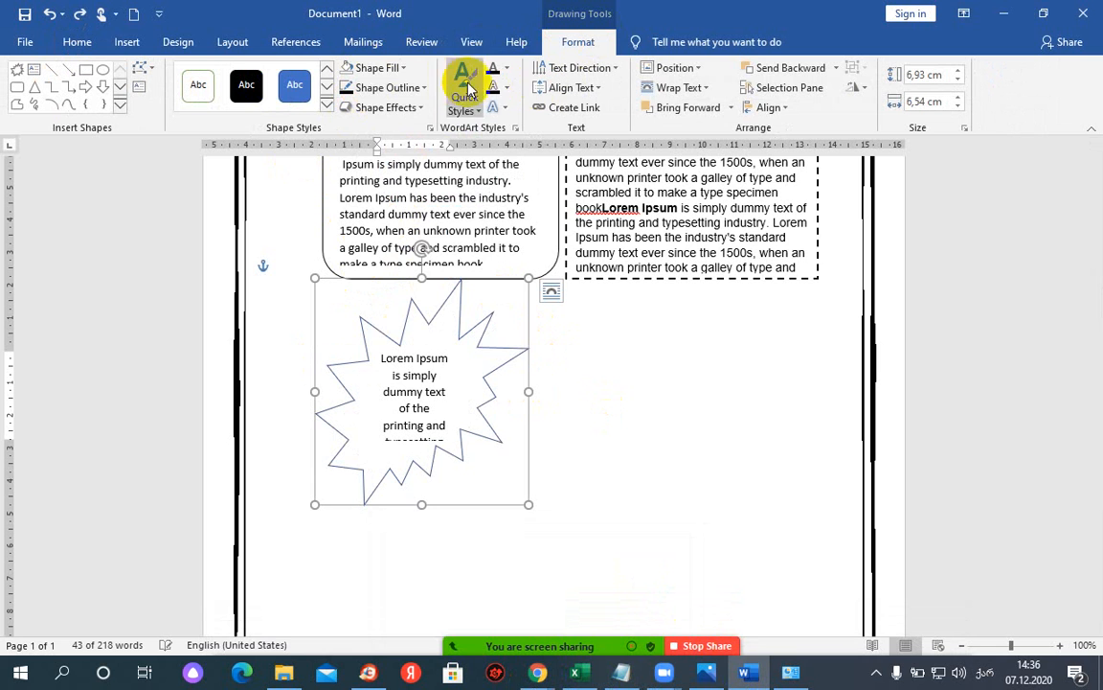
- Thicken the starburst outline to 2¼ pt and check it against the reference image
click(409, 89)
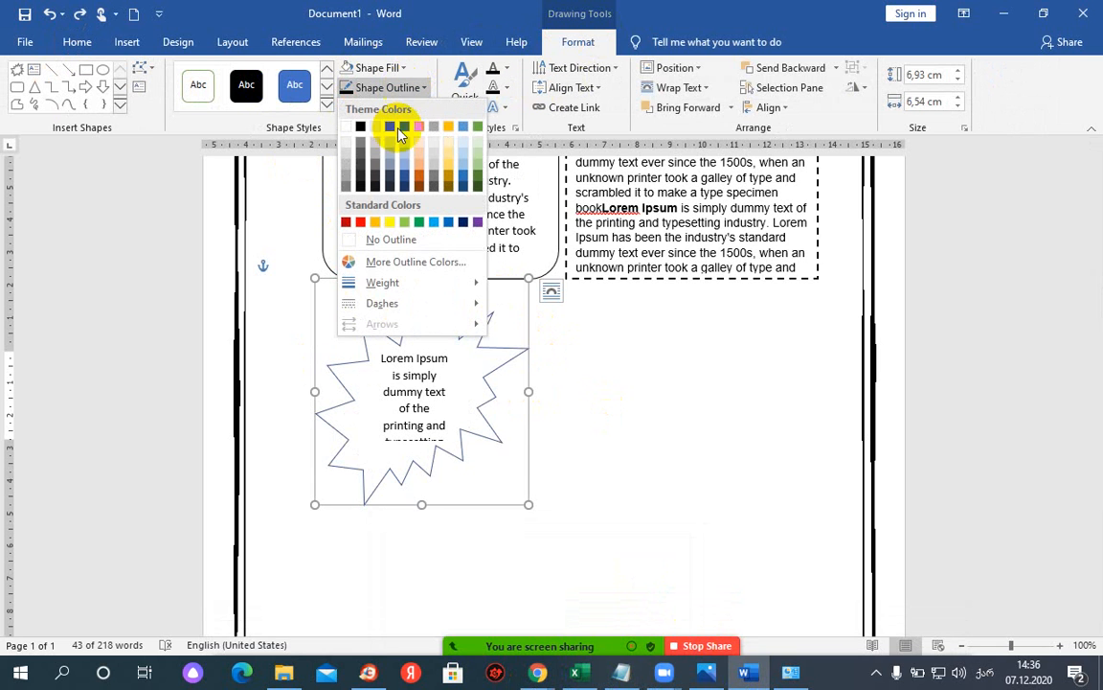
mouse_move(475, 283)
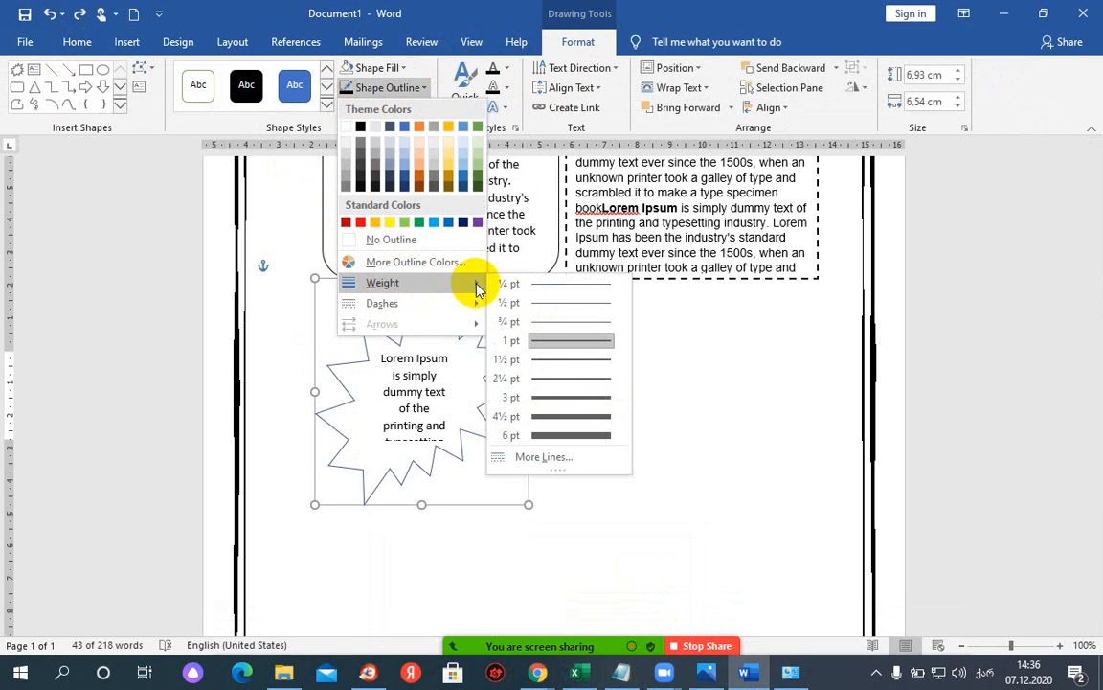
click(580, 377)
click(577, 335)
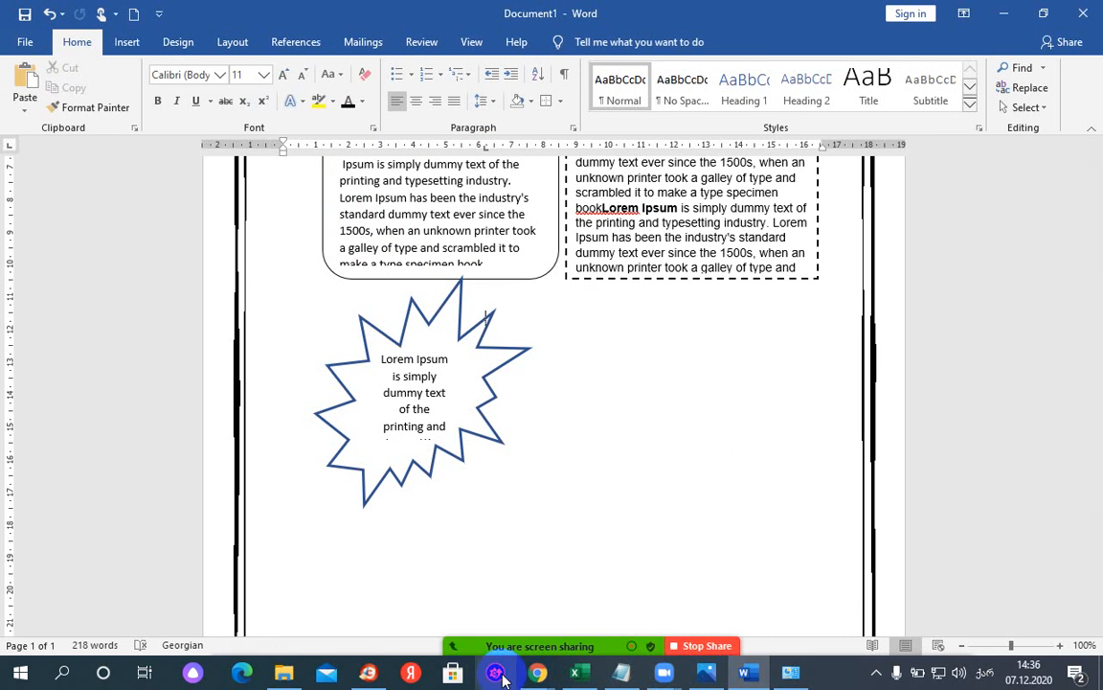
mouse_move(538, 672)
click(463, 611)
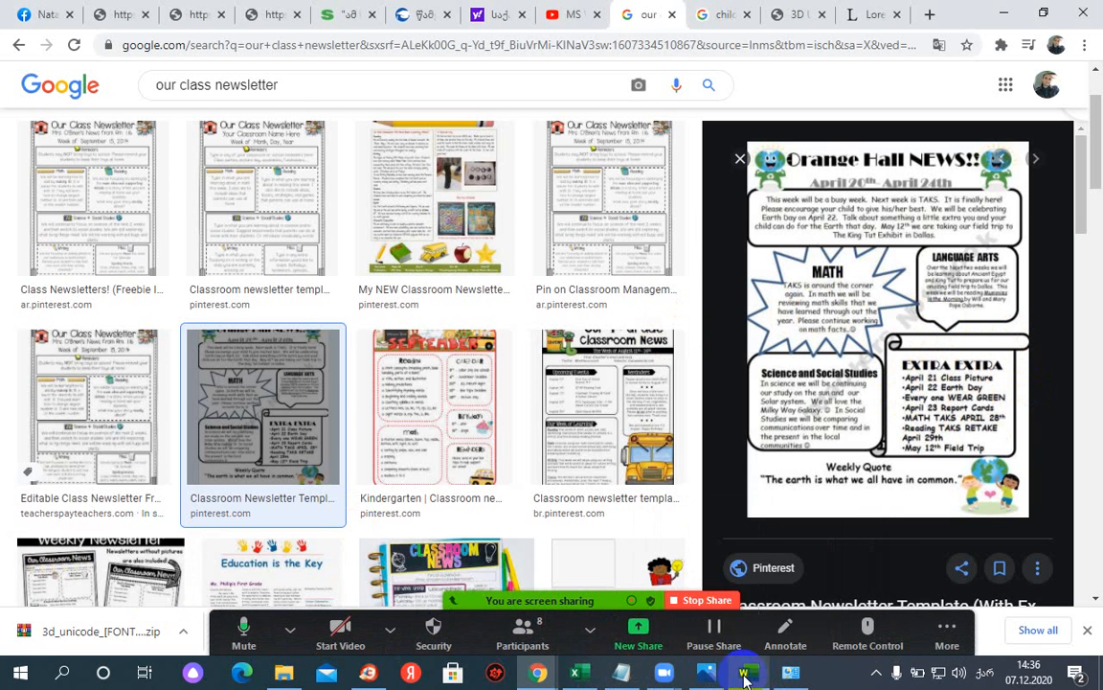
click(746, 672)
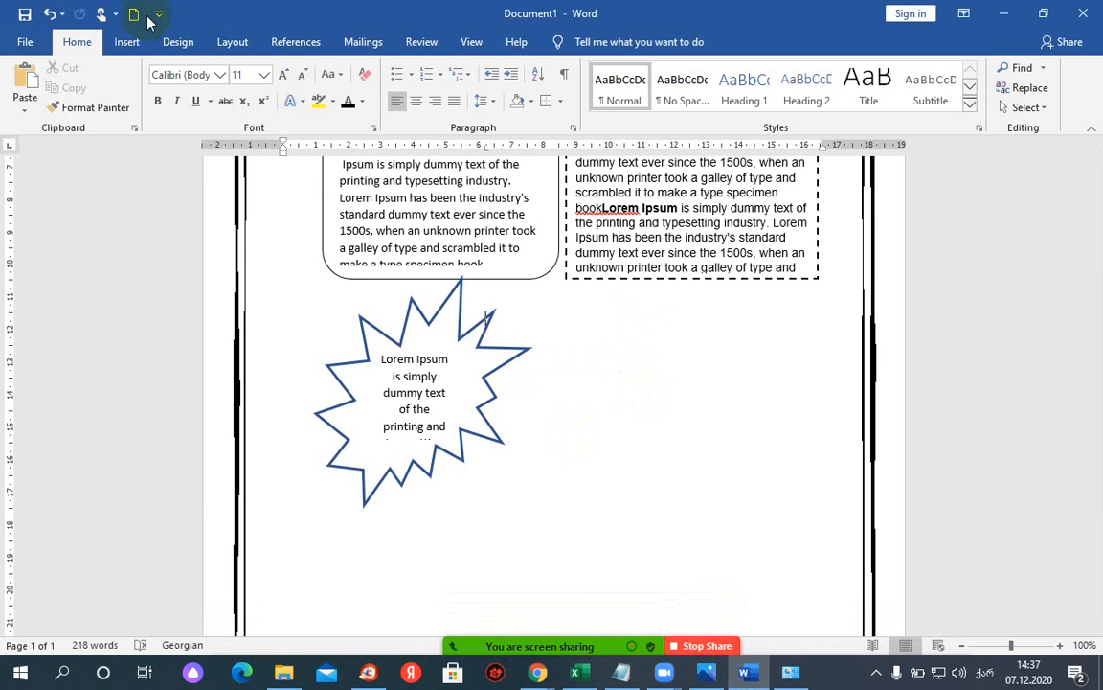
- Draw a 6.59 × 7.46 cm Vertical Scroll banner to the right of the starburst
click(128, 44)
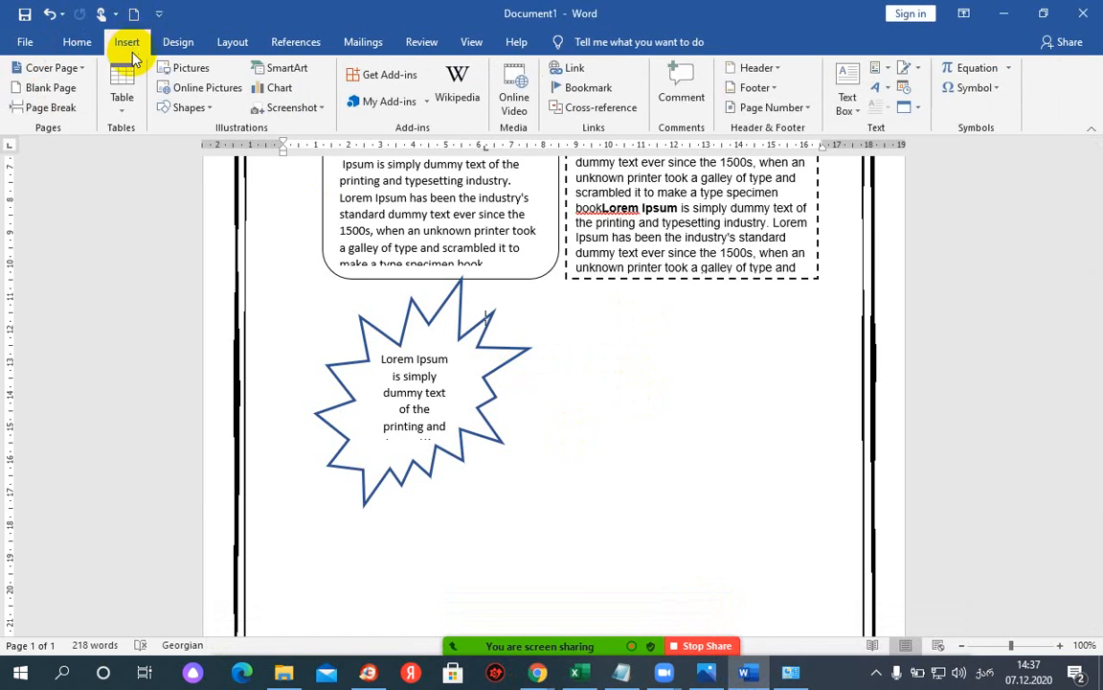
click(185, 107)
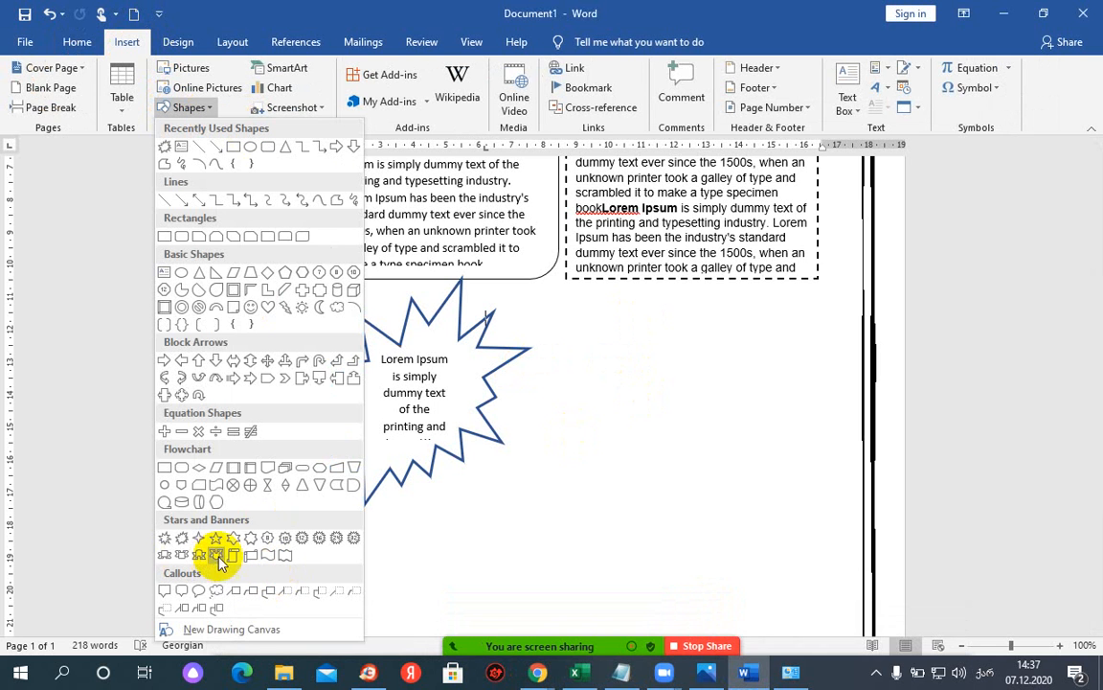
click(228, 558)
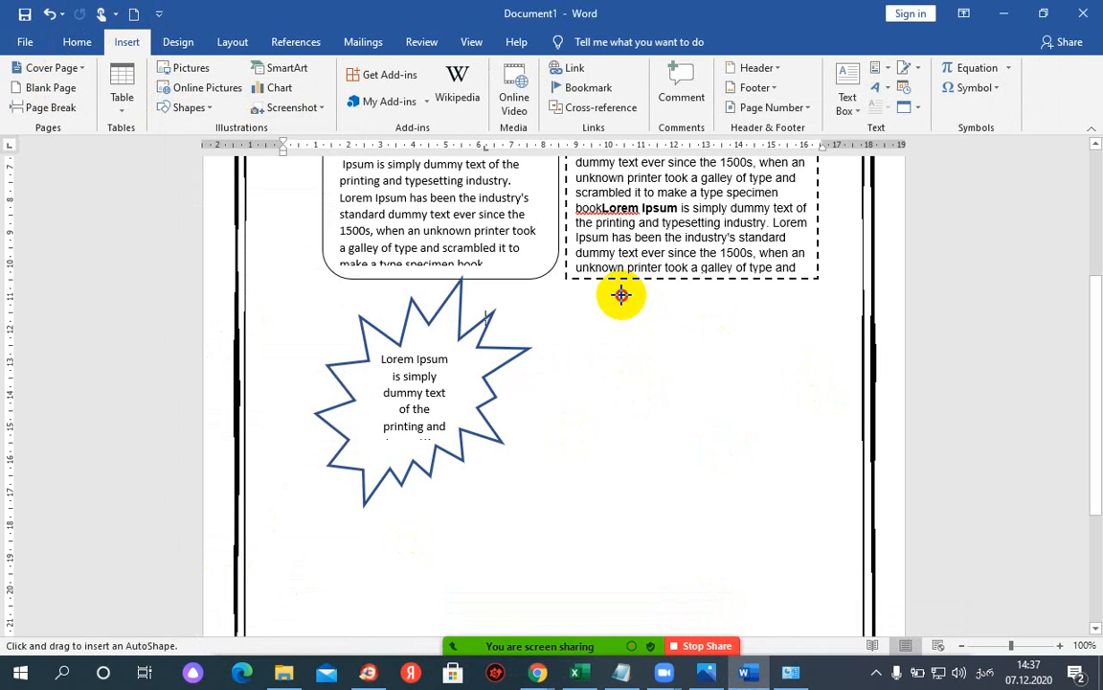
mouse_move(621, 295)
mouse_down()
mouse_move(790, 519)
mouse_move(862, 509)
mouse_up()
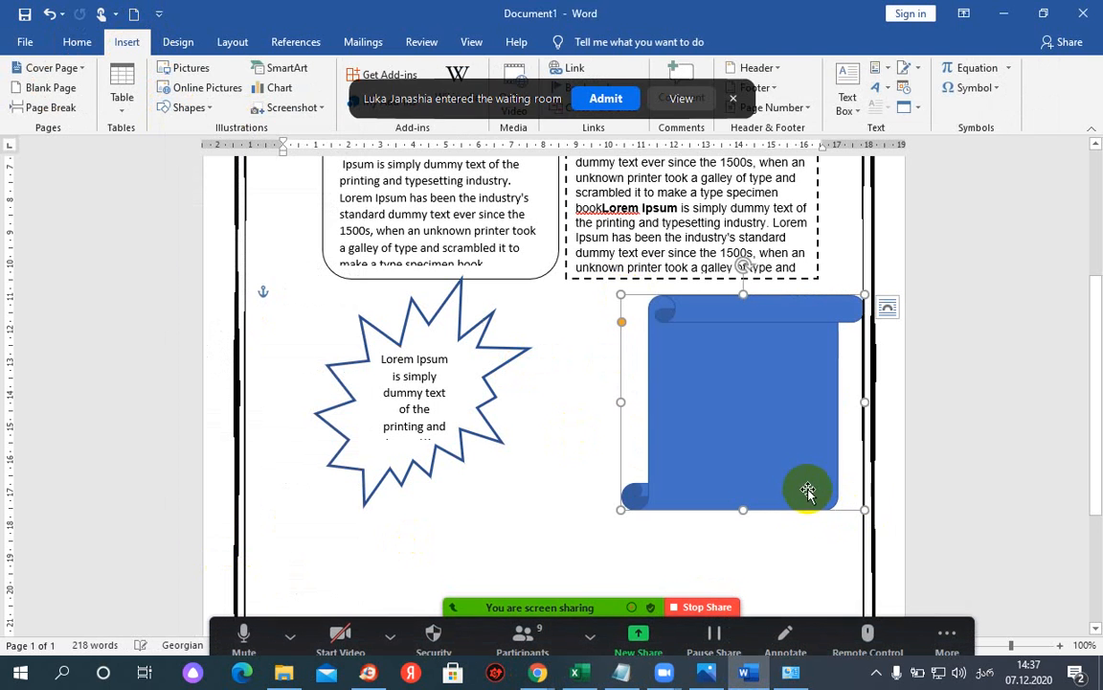
click(605, 99)
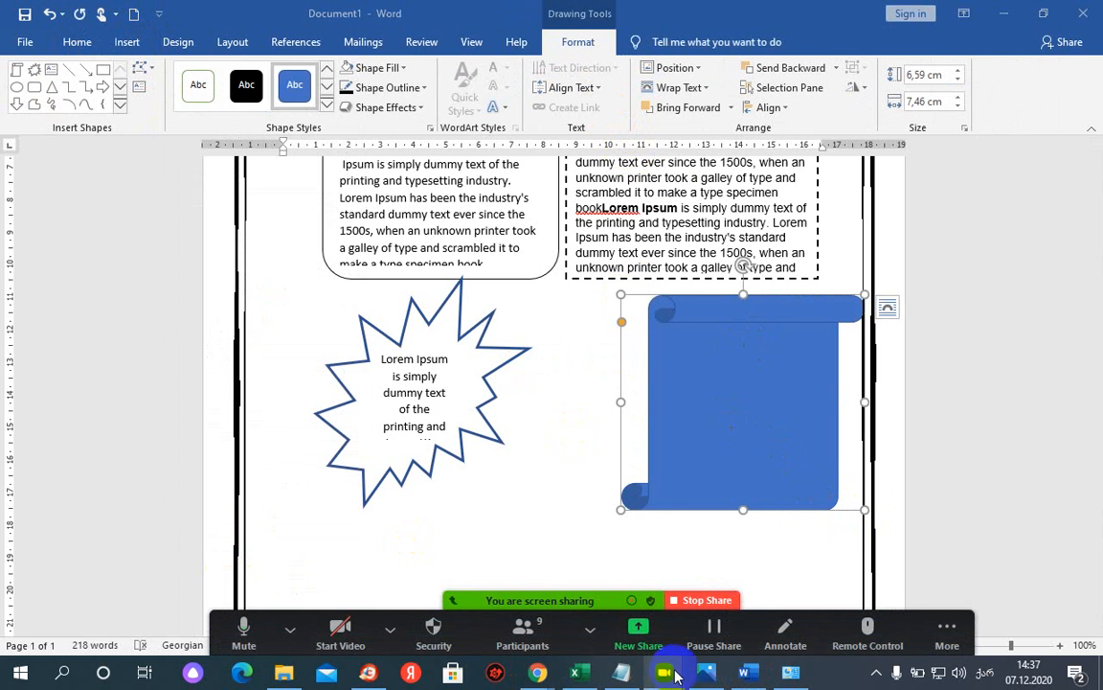
- Add a text area to the scroll shape and bring up paste options inside it
mouse_move(539, 675)
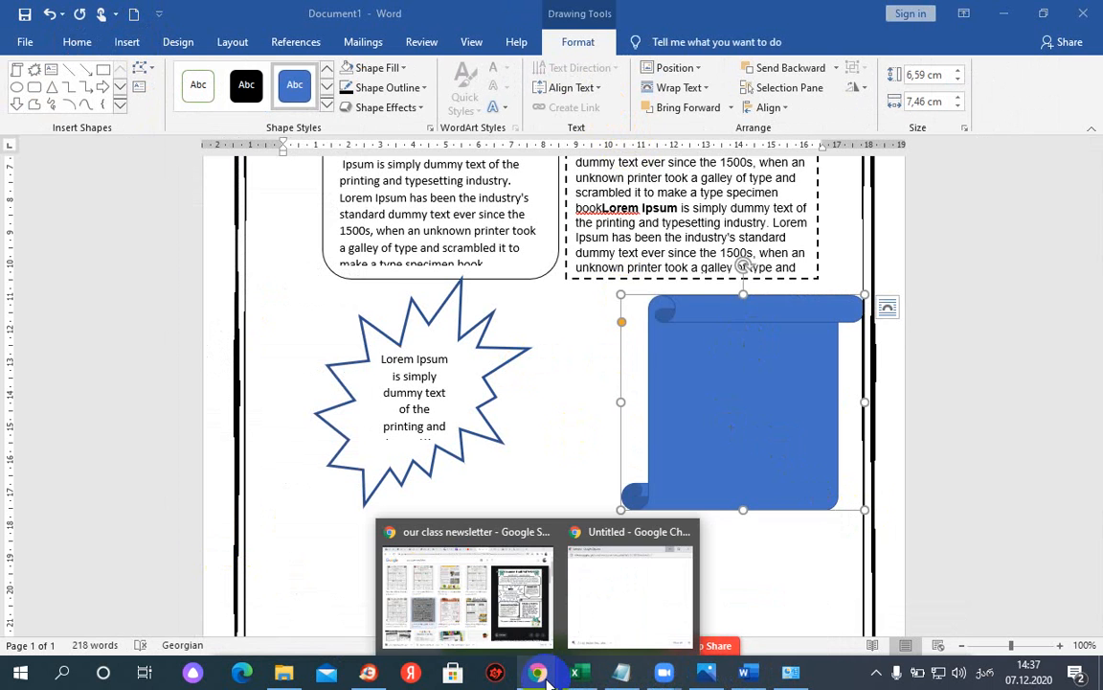
click(728, 390)
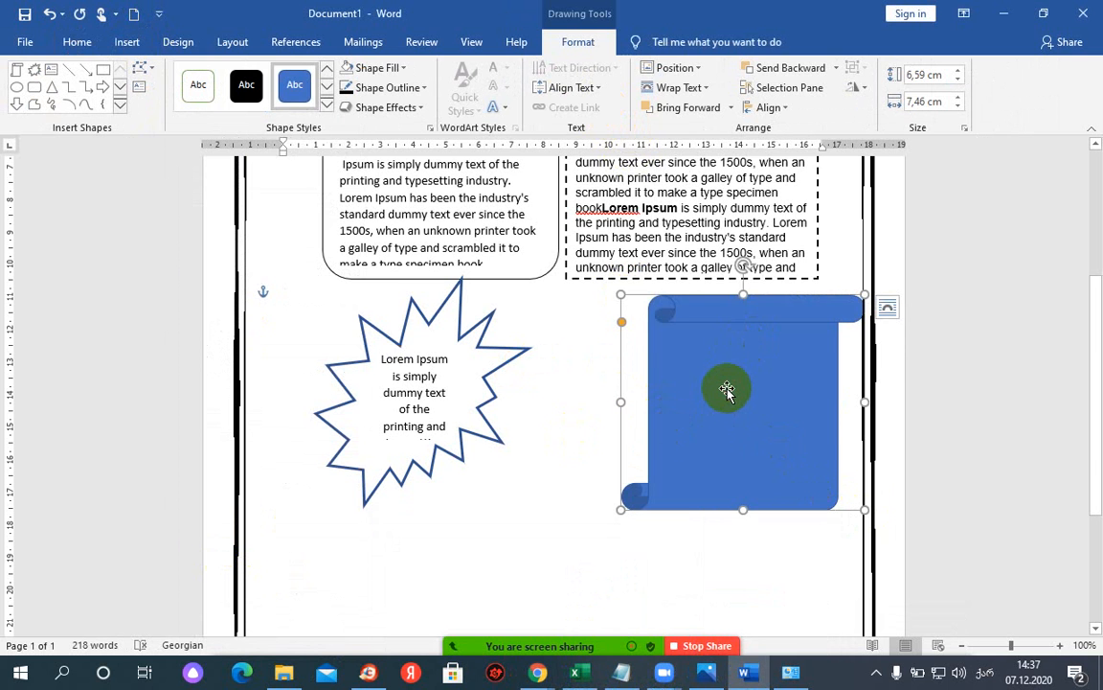
right_click(727, 388)
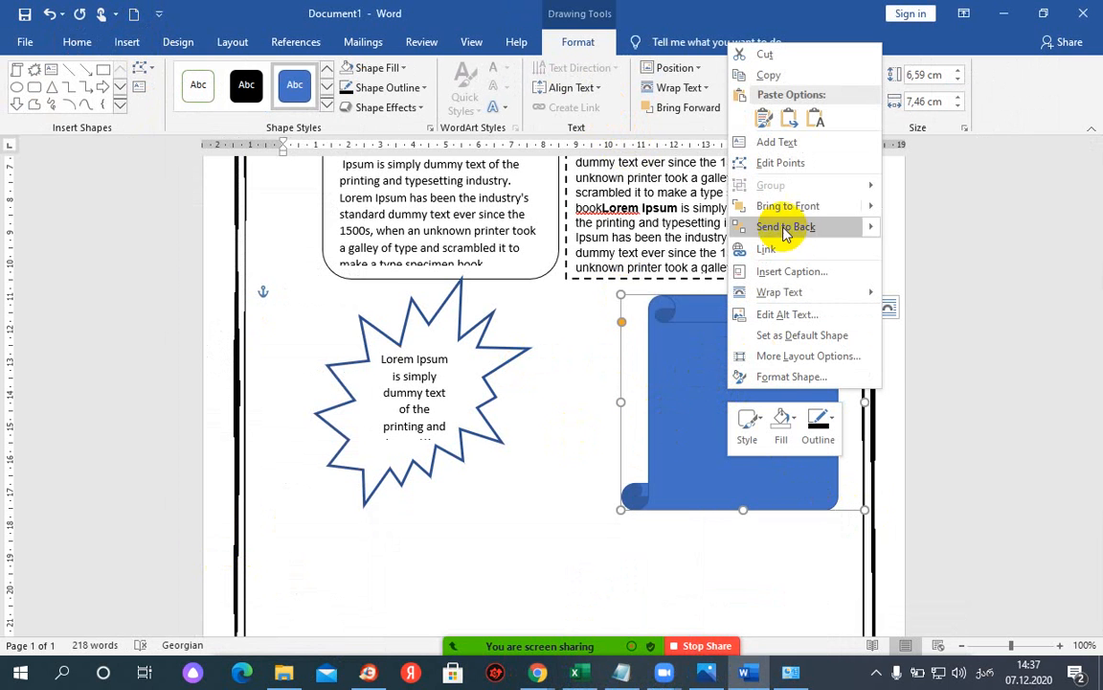
click(762, 143)
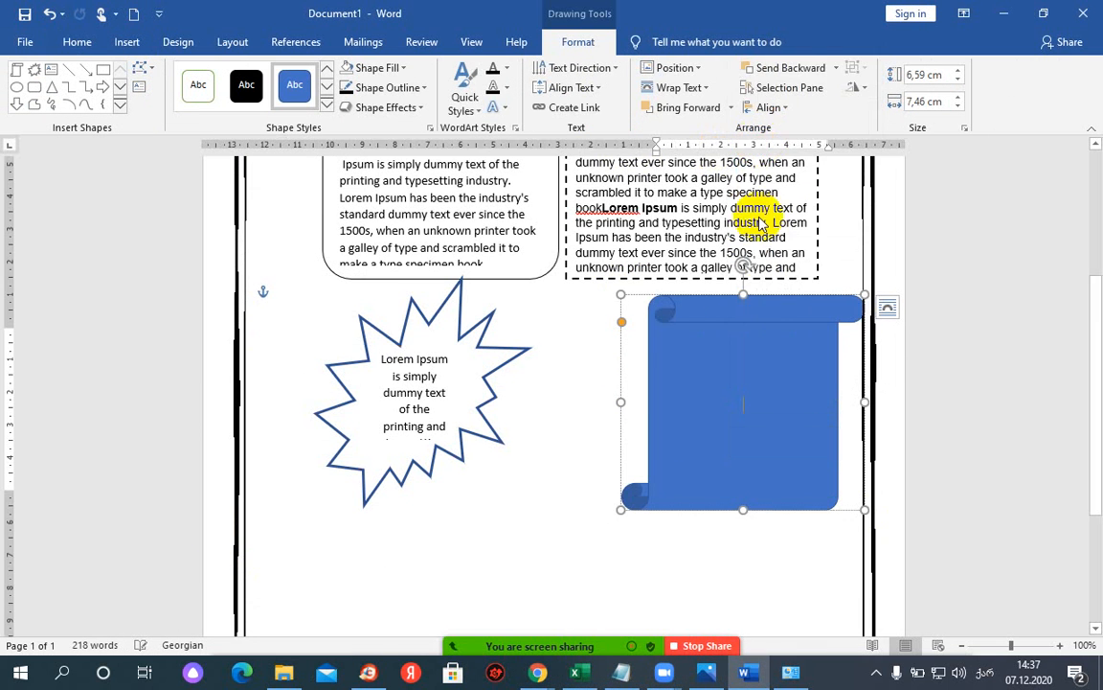
click(743, 401)
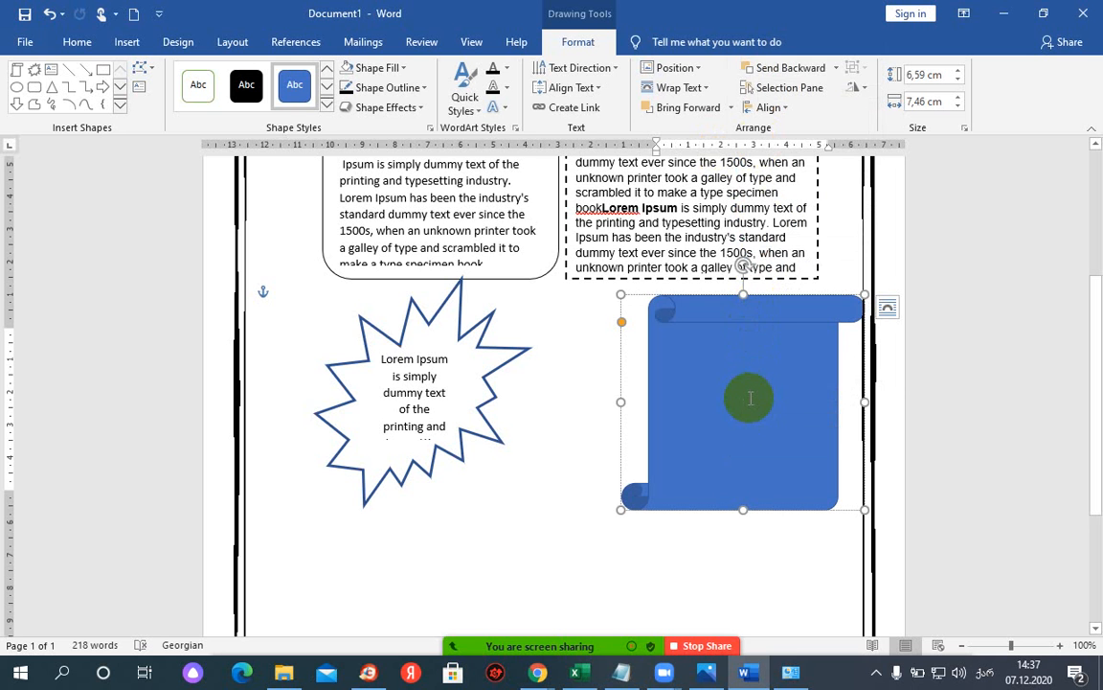
right_click(747, 400)
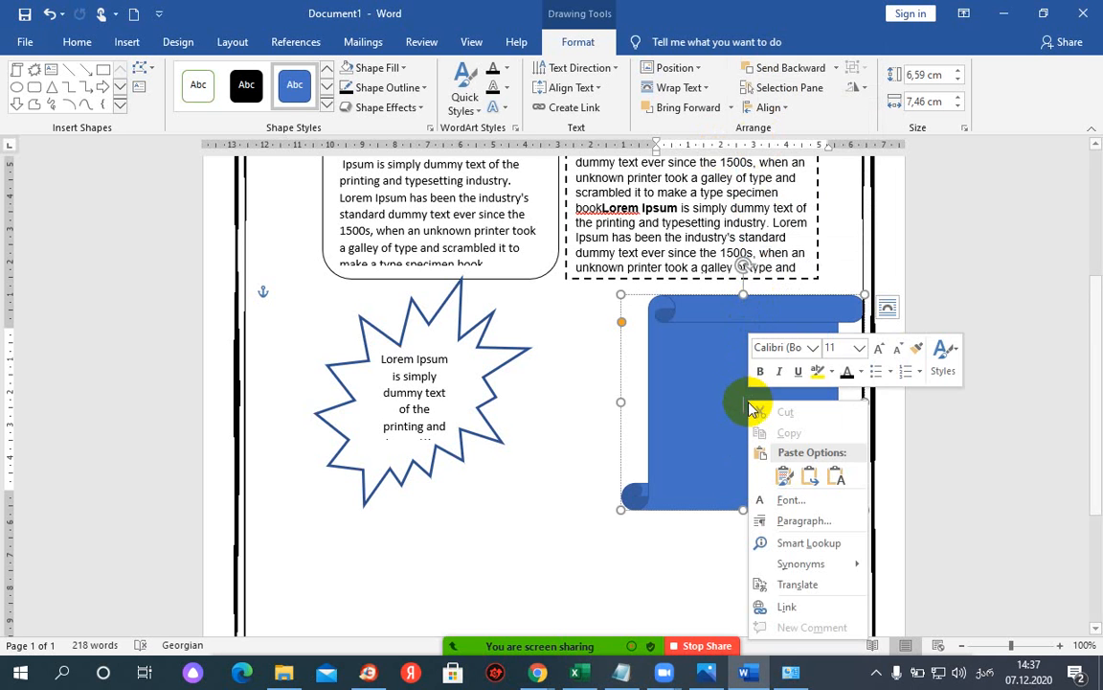
- Paste Lorem Ipsum into the scroll, align it to the top, and colour it black
click(794, 473)
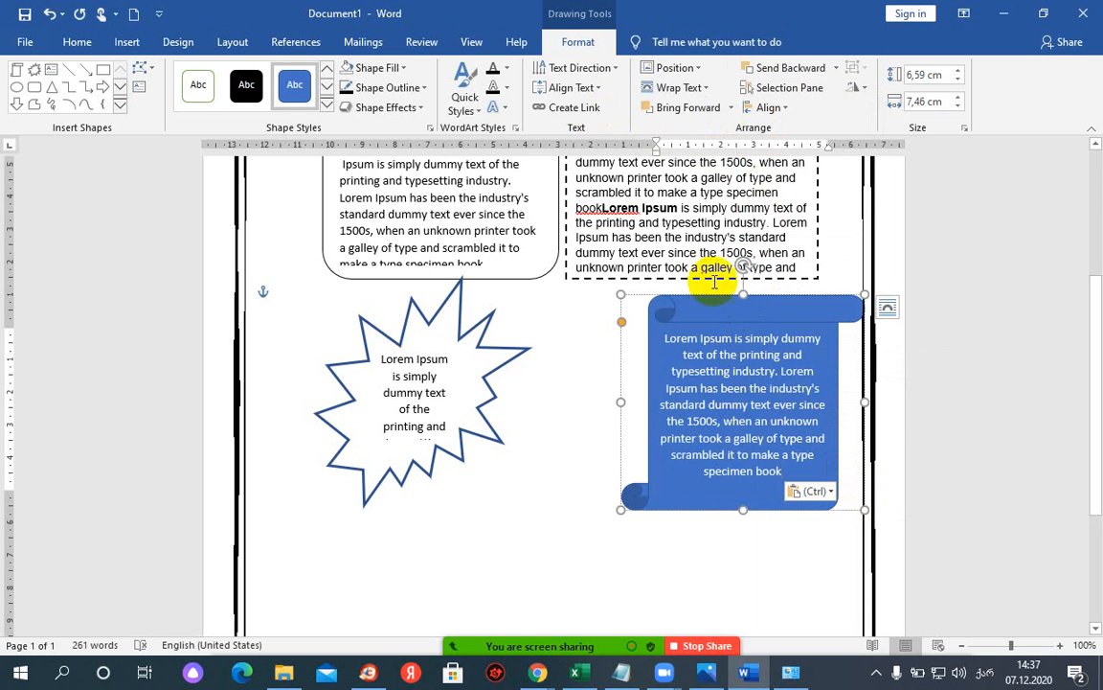
click(594, 88)
click(589, 127)
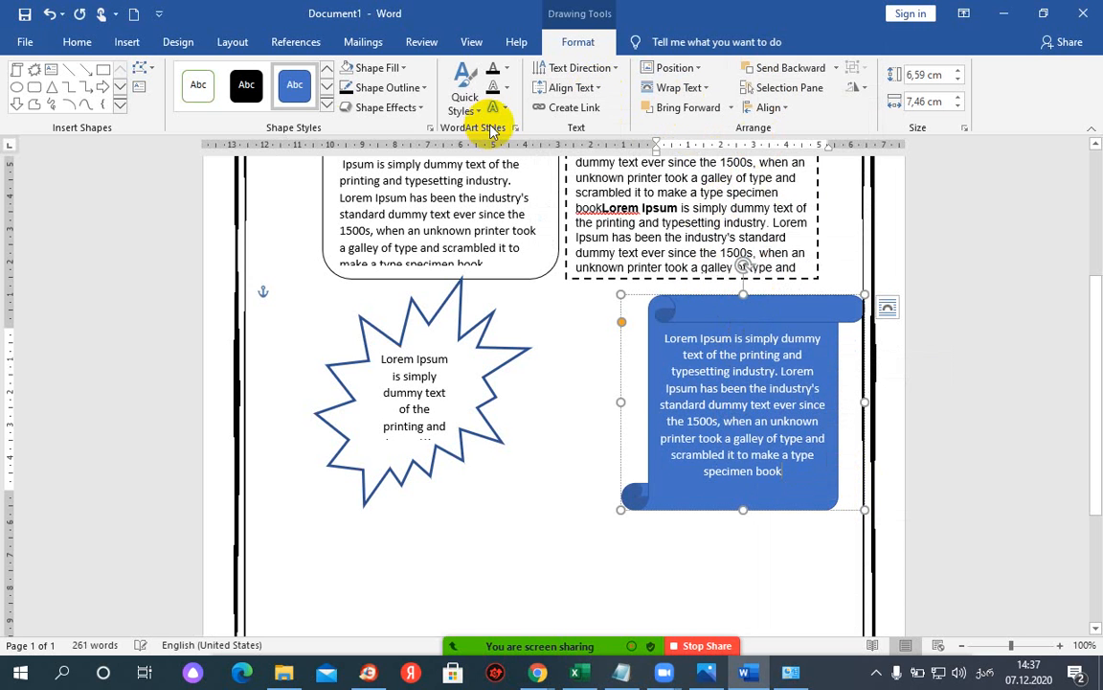
click(561, 88)
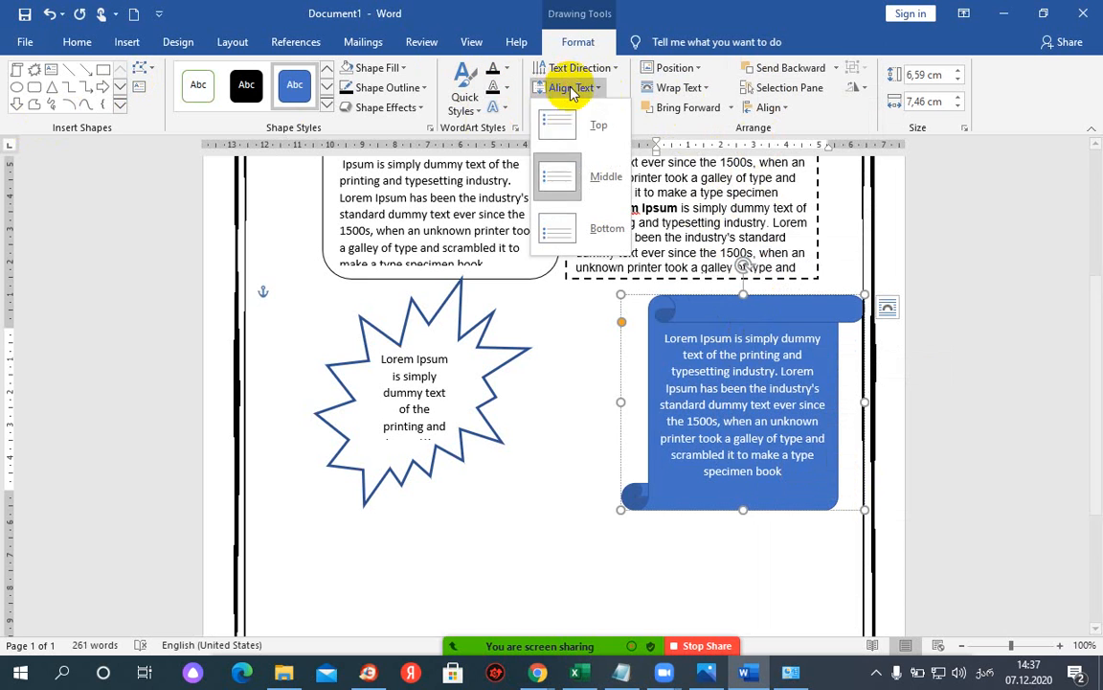
click(565, 129)
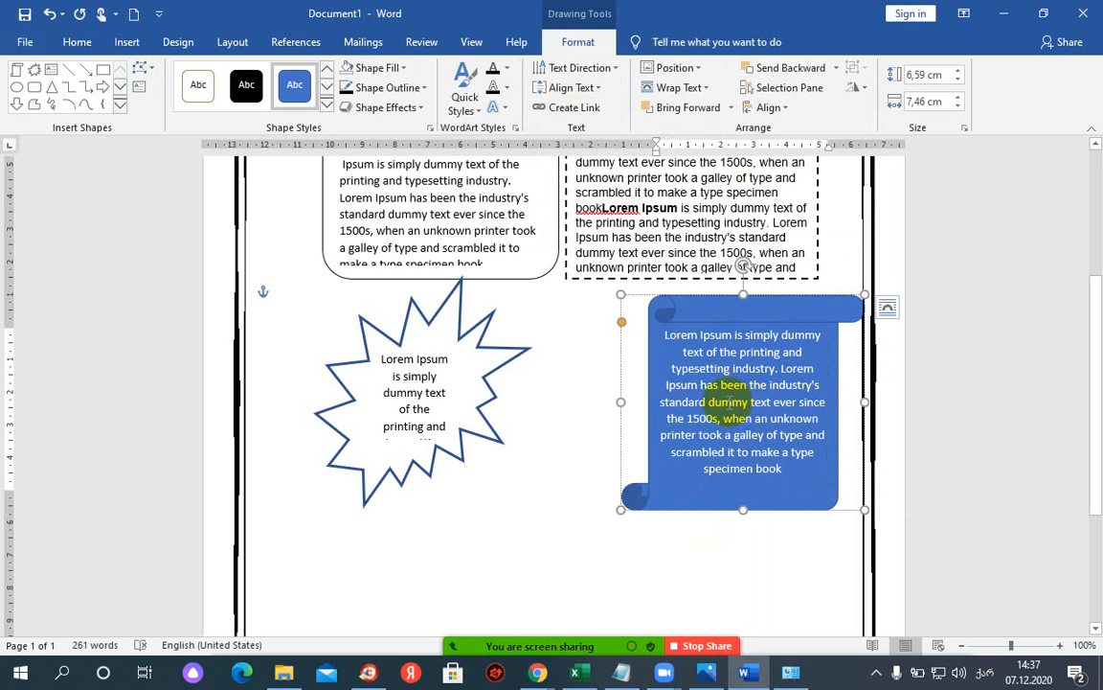
triple_click(730, 403)
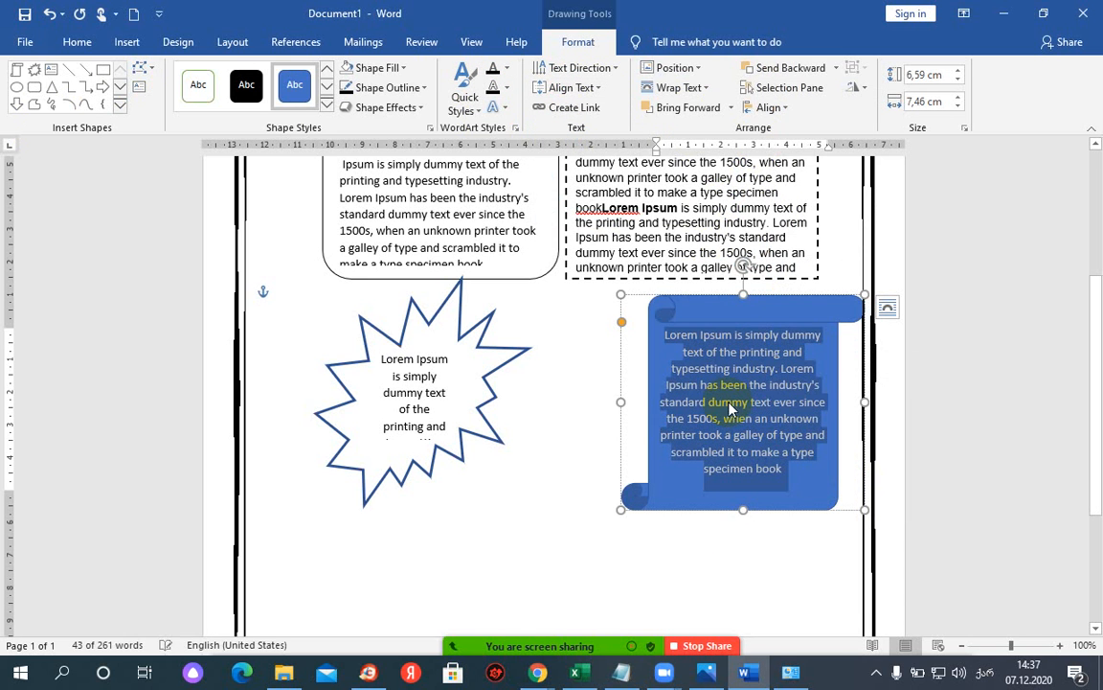
click(508, 69)
click(509, 128)
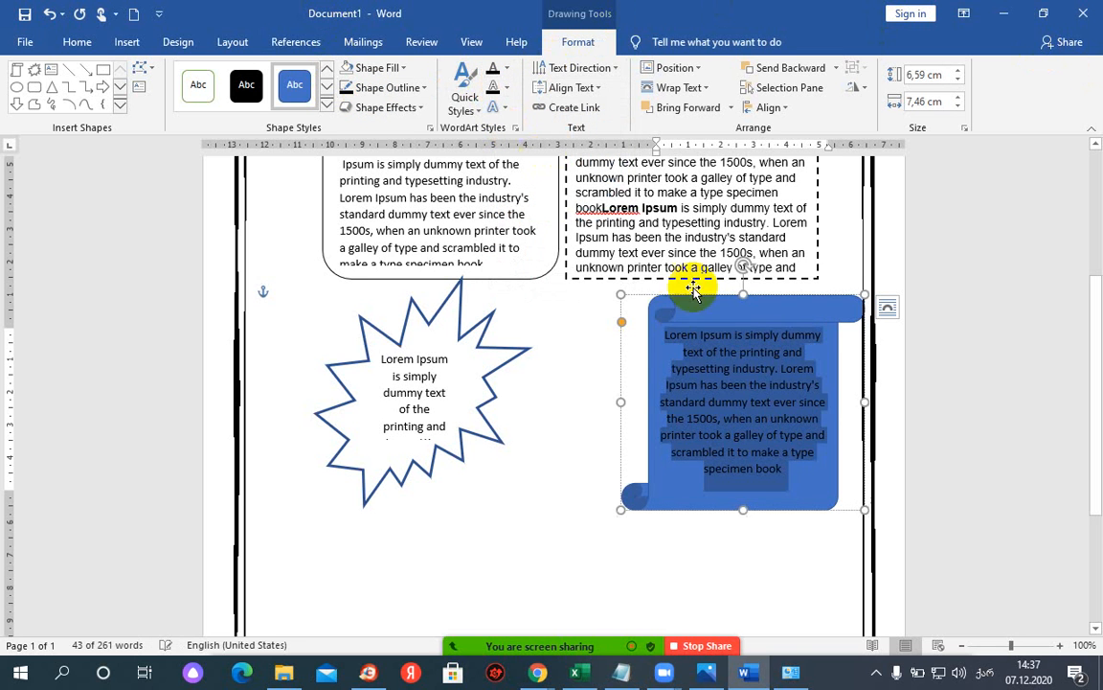
click(761, 314)
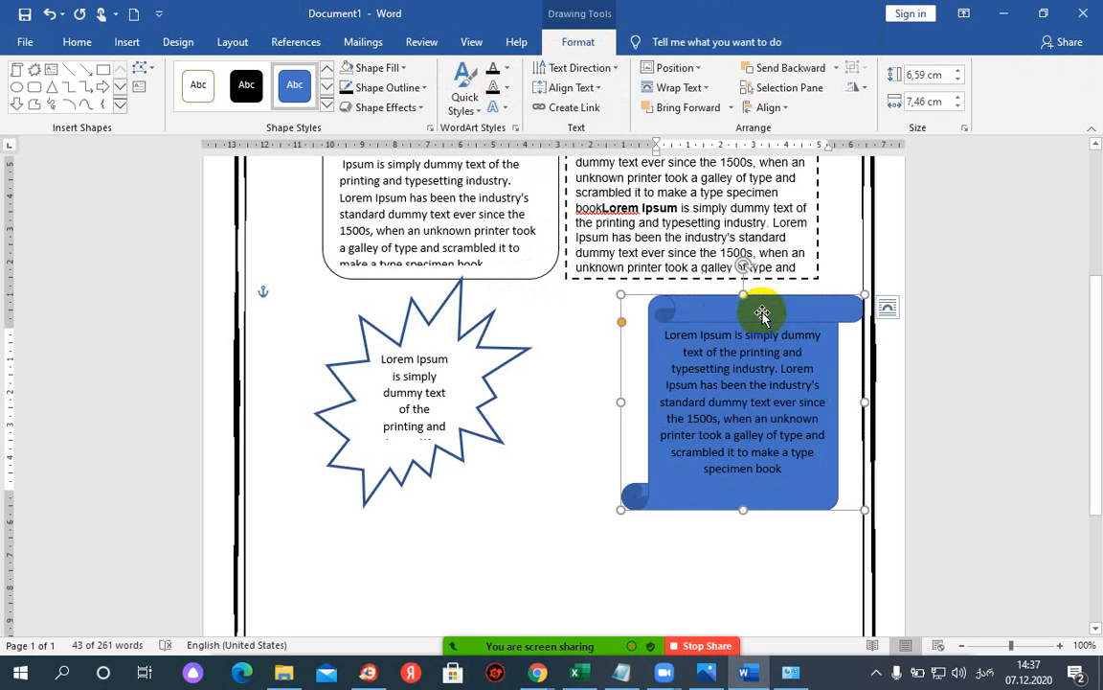
- Remove the scroll's fill and give it a Black, Text 1, Lighter 50% outline at 1½ pt
click(389, 72)
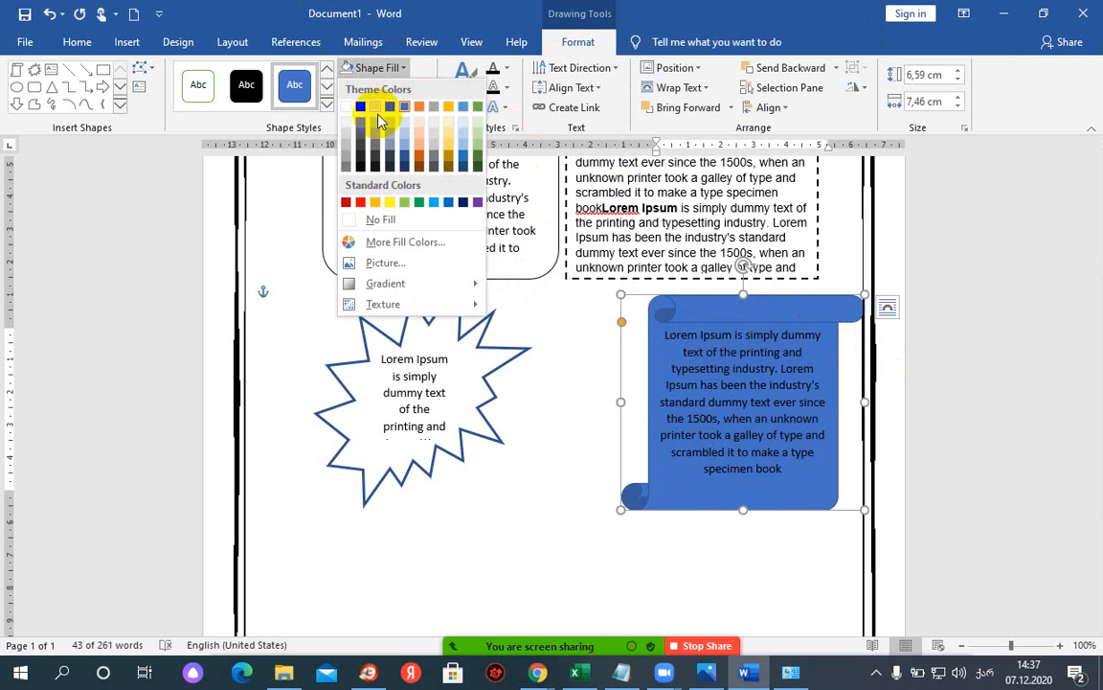
click(382, 222)
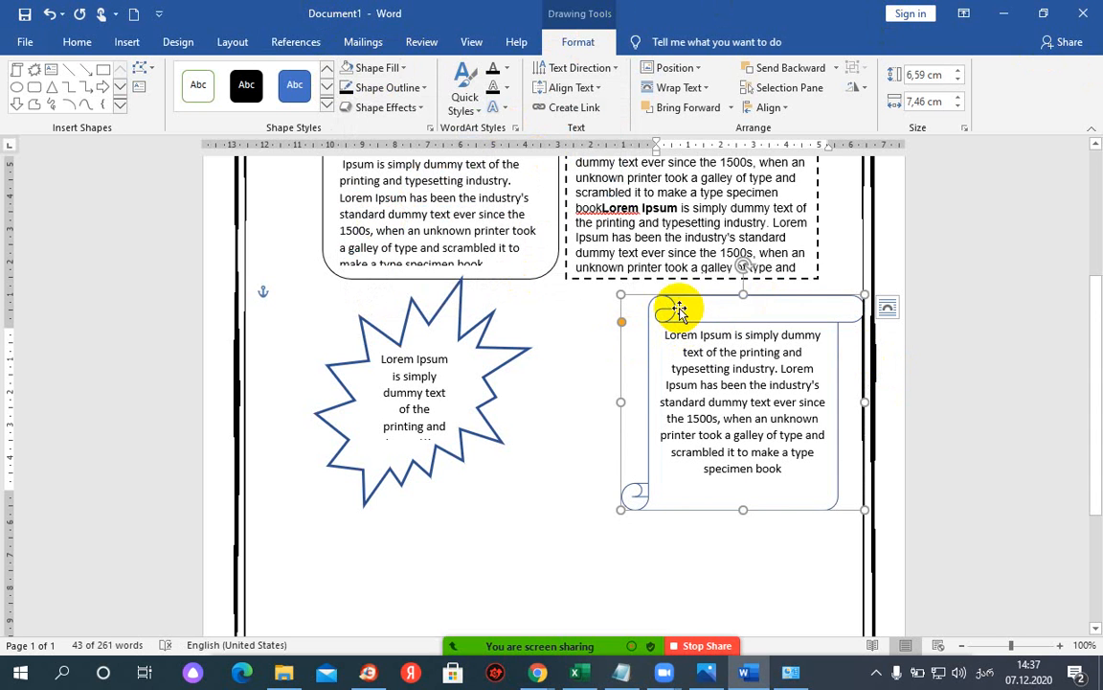
click(380, 88)
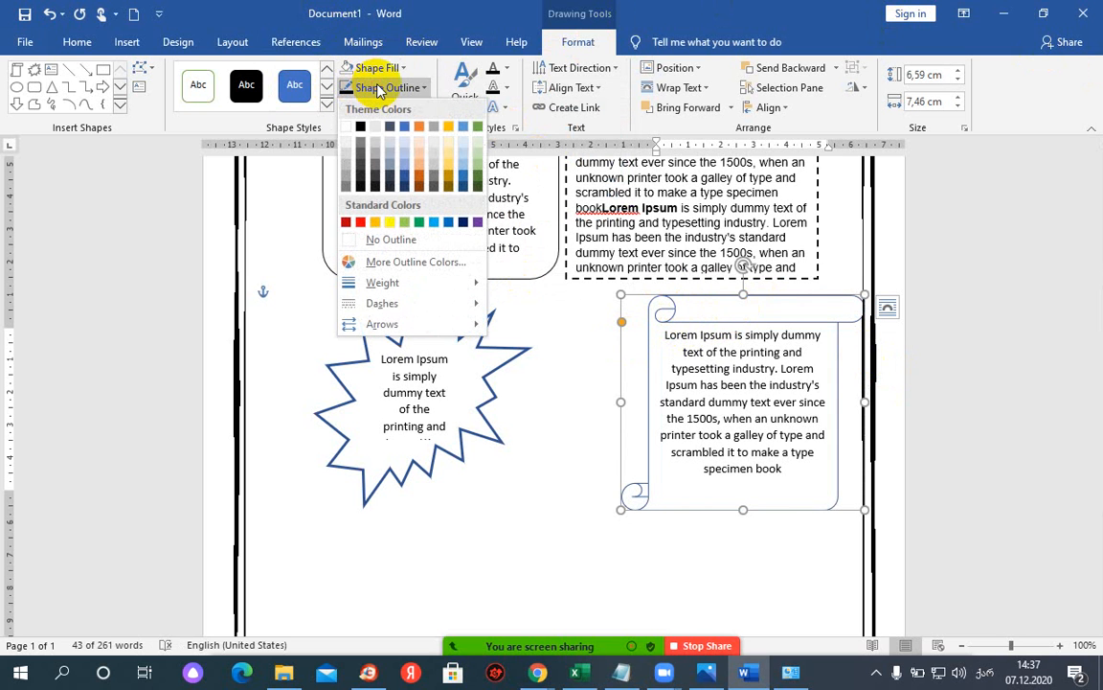
click(364, 150)
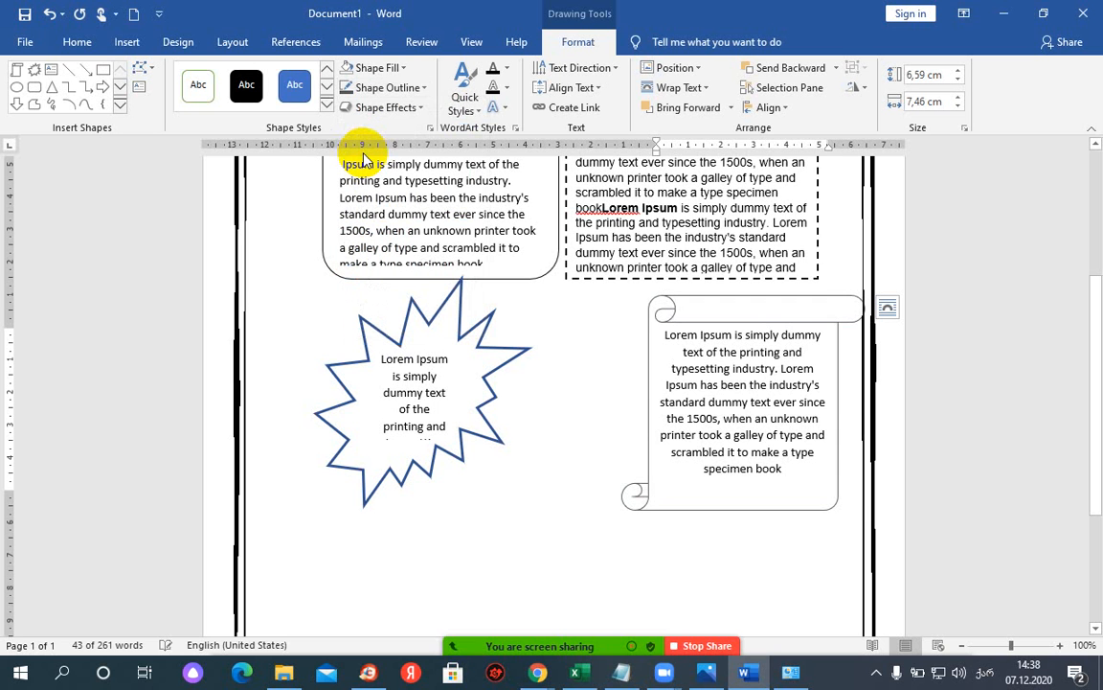
click(294, 85)
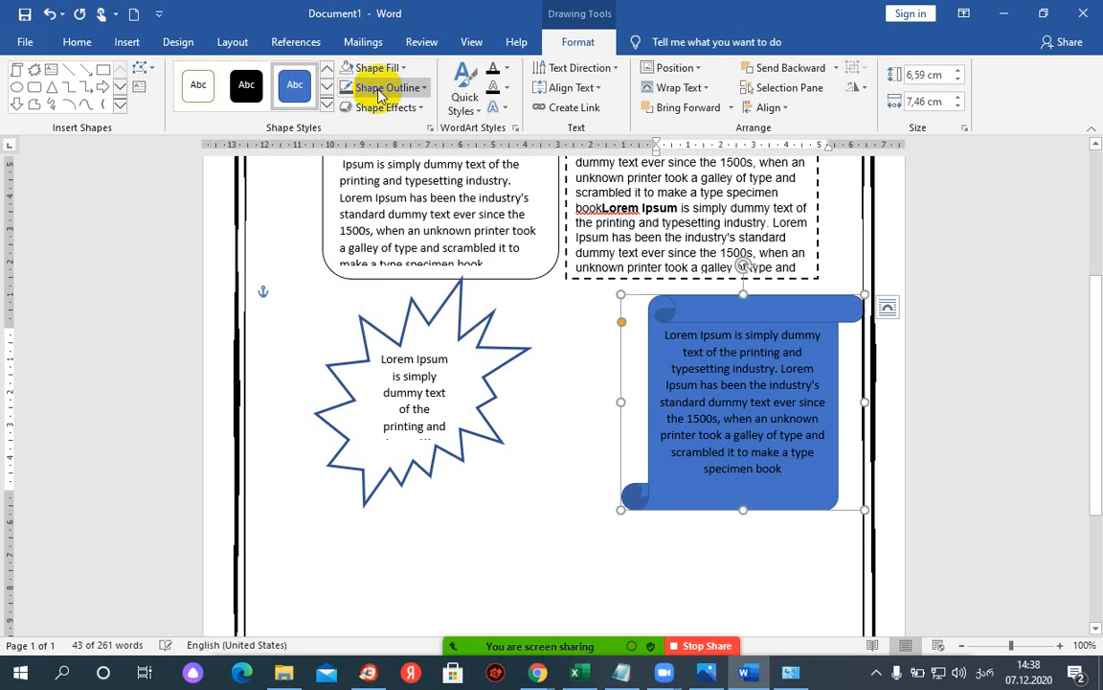
click(401, 87)
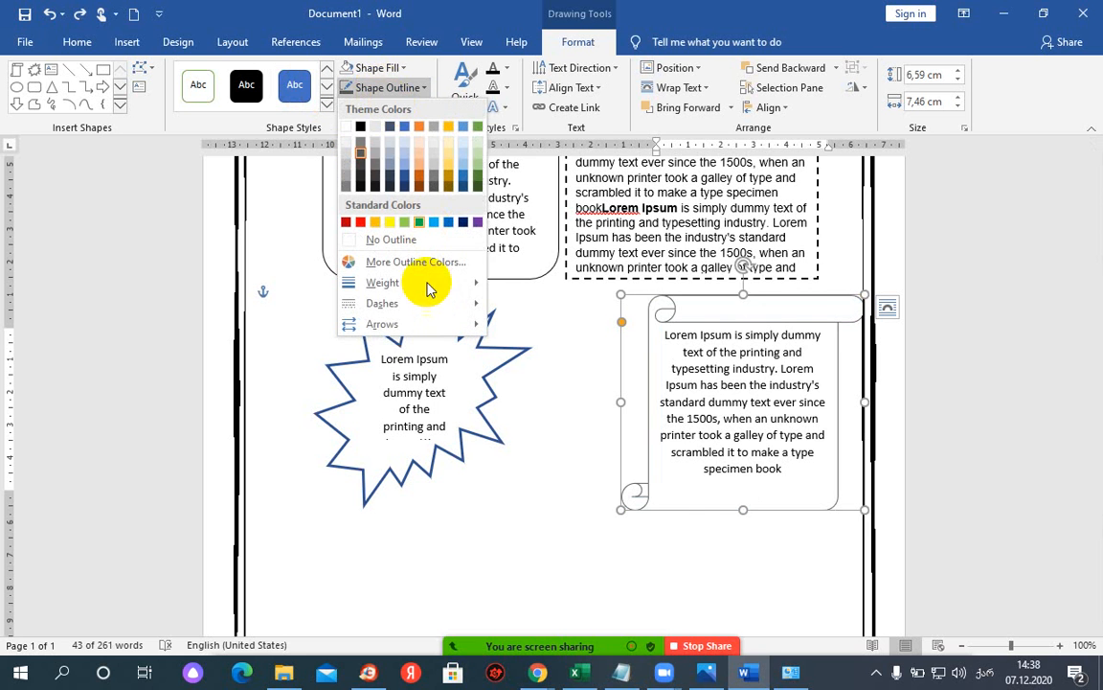
mouse_move(450, 285)
click(561, 359)
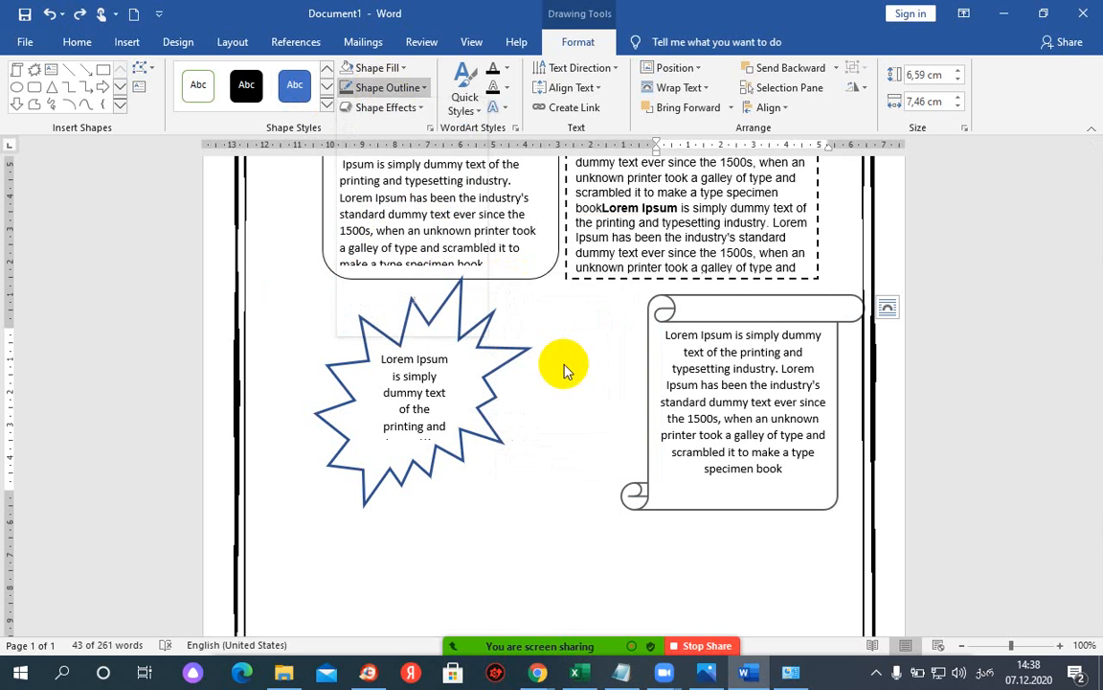
click(609, 419)
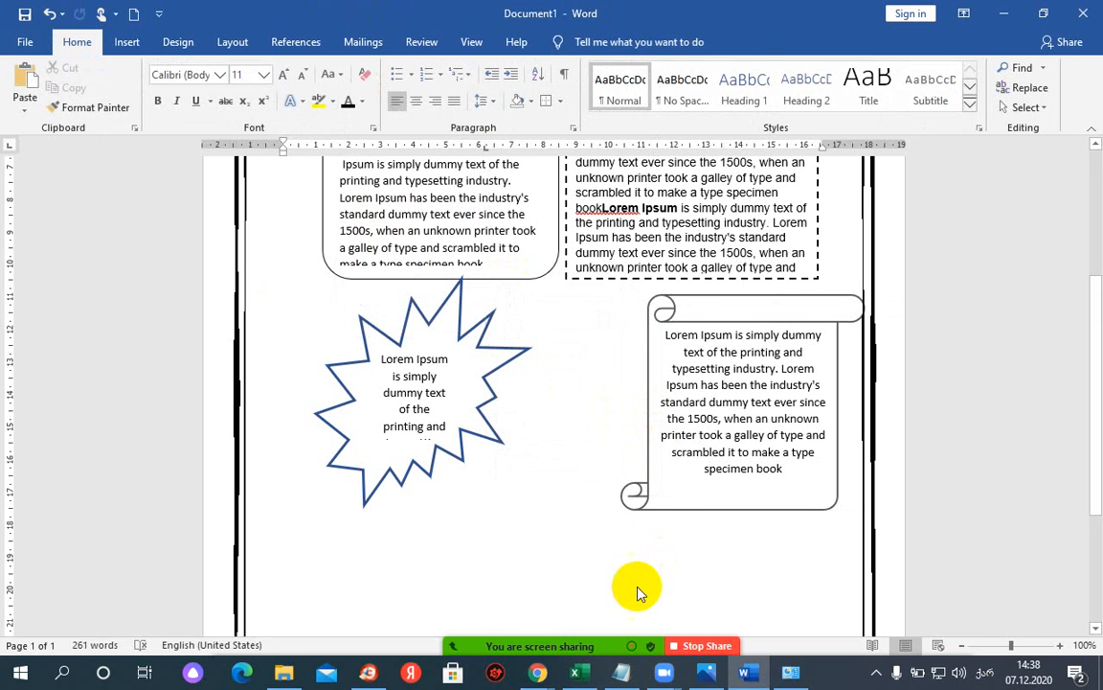
- Scroll the 'our class newsletter' image results and preview the Our 5th Grade Classroom News sample
mouse_move(667, 675)
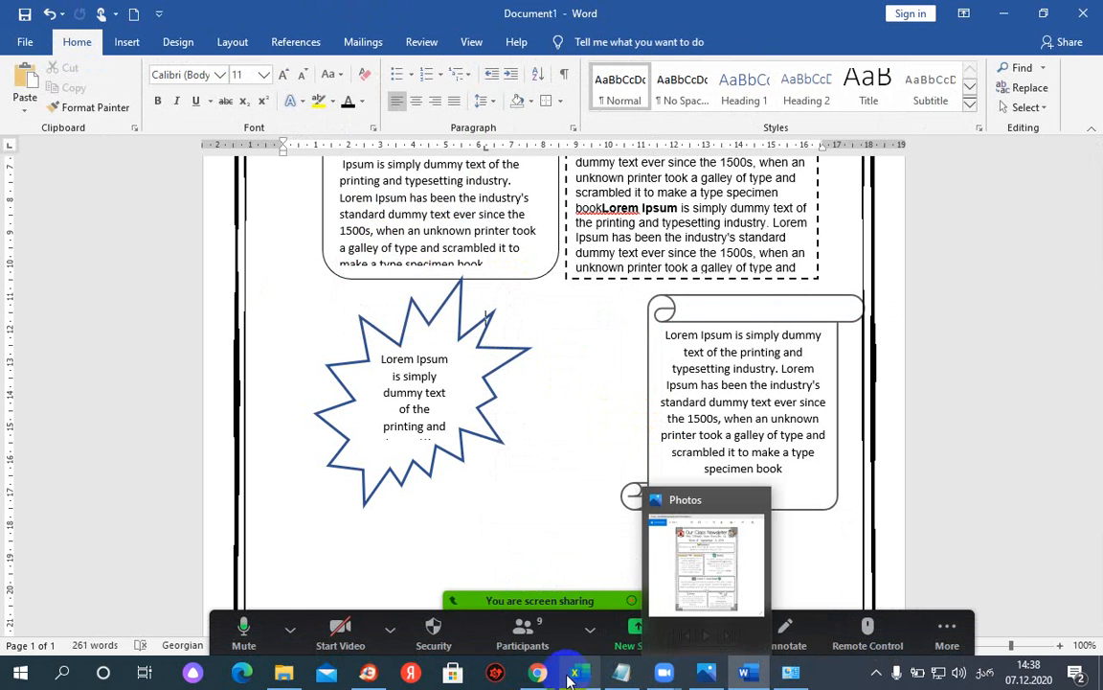
mouse_move(538, 673)
click(530, 614)
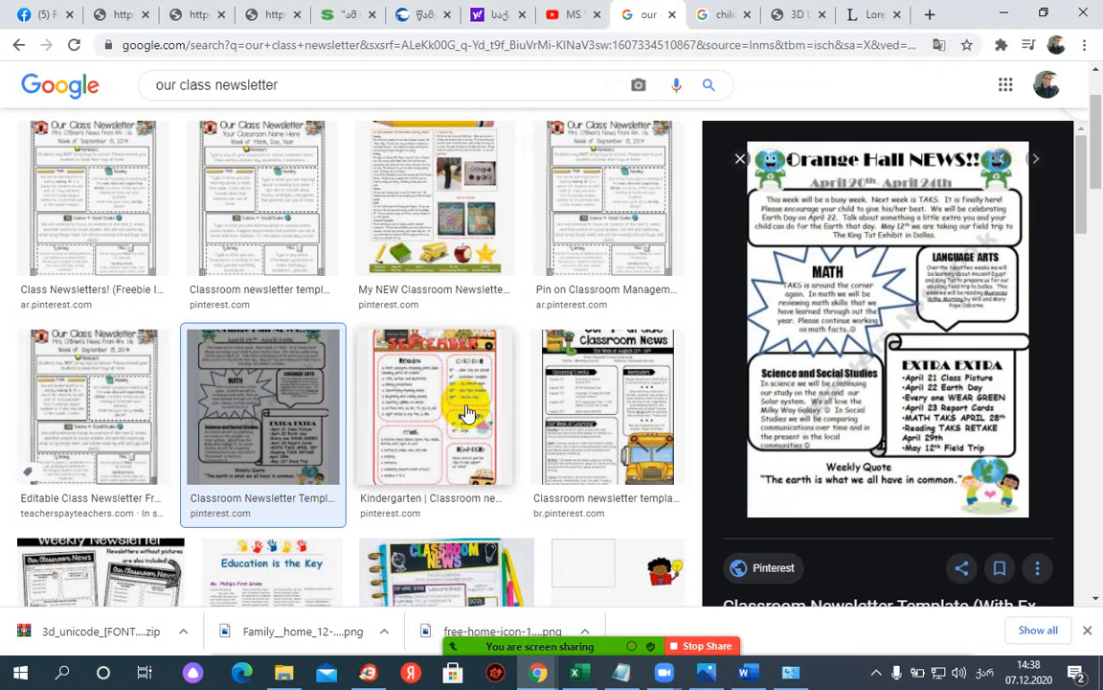
click(556, 364)
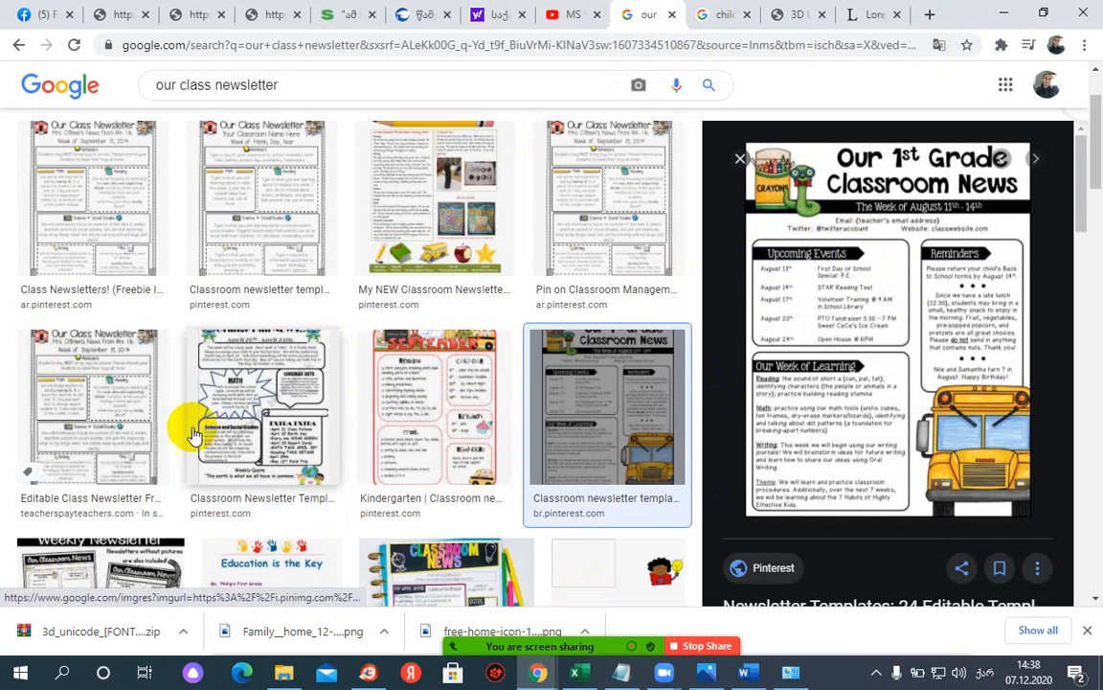
scroll(191, 440, down, 3)
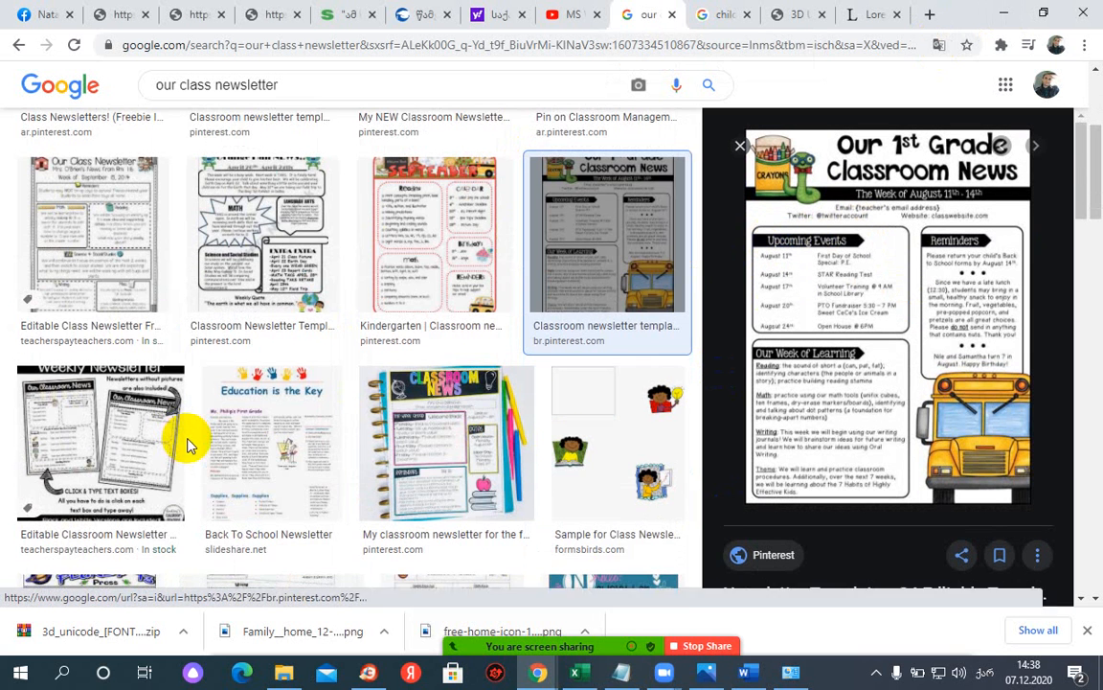
scroll(445, 395, down, 5)
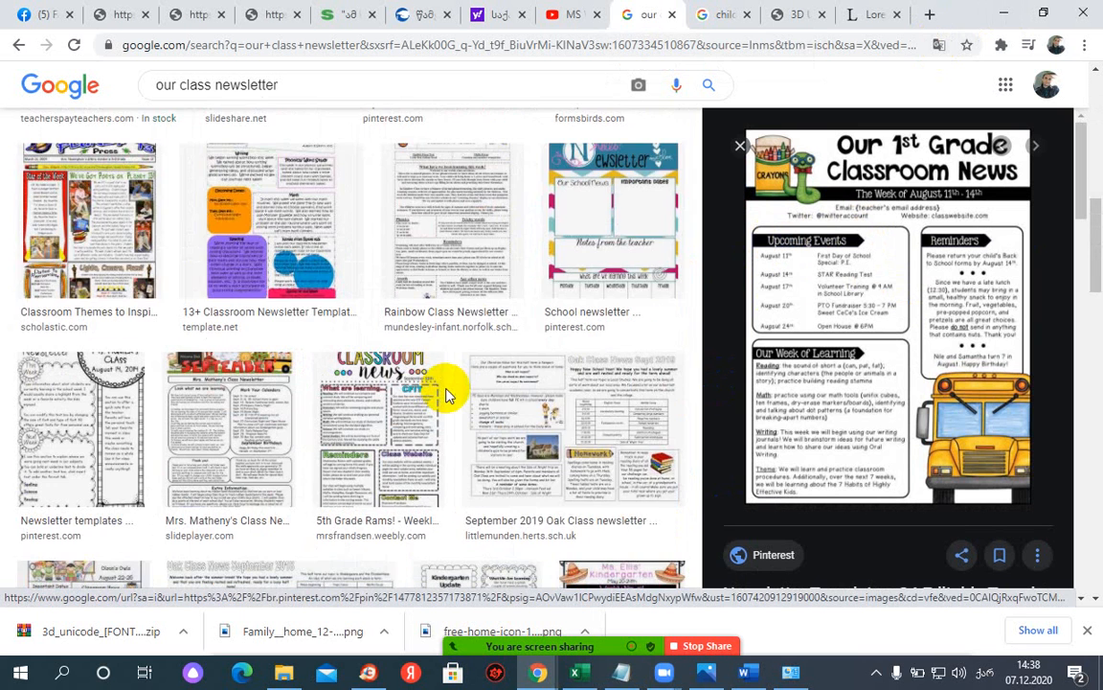
scroll(445, 396, down, 3)
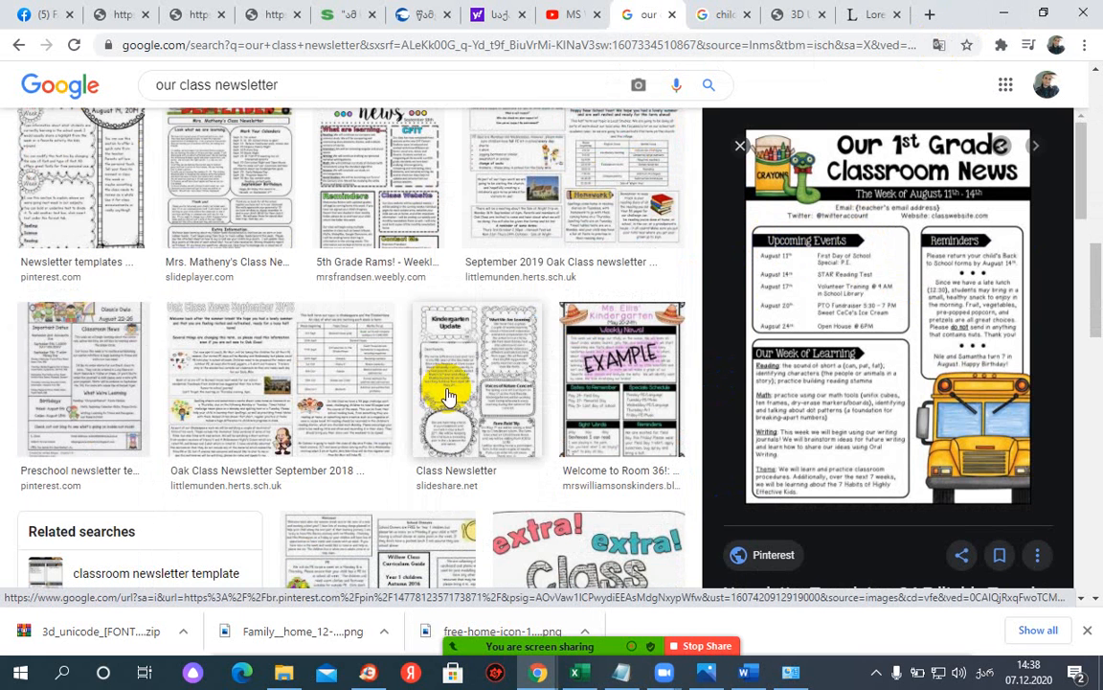
scroll(448, 396, down, 3)
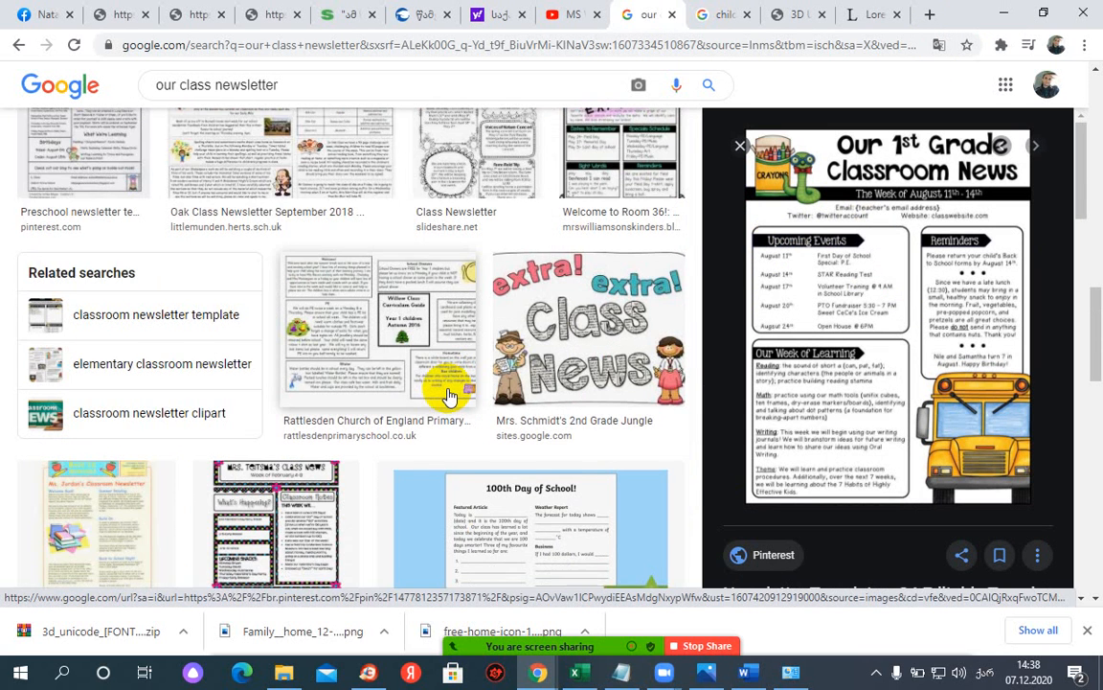
scroll(448, 396, down, 2)
scroll(448, 396, down, 2)
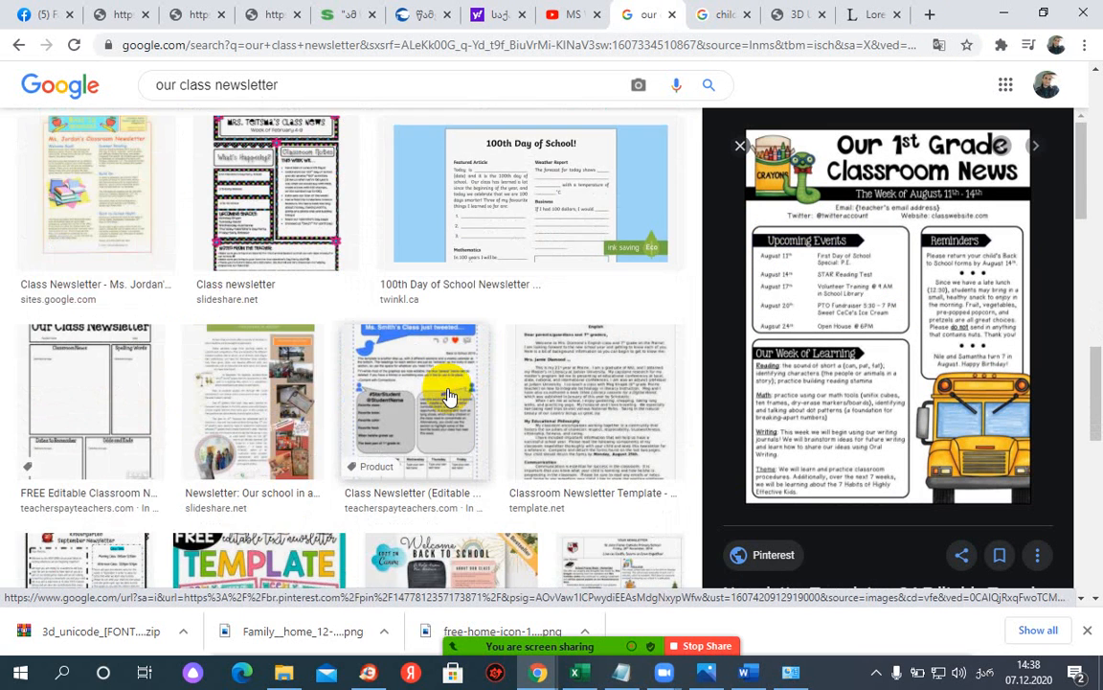
scroll(445, 396, down, 3)
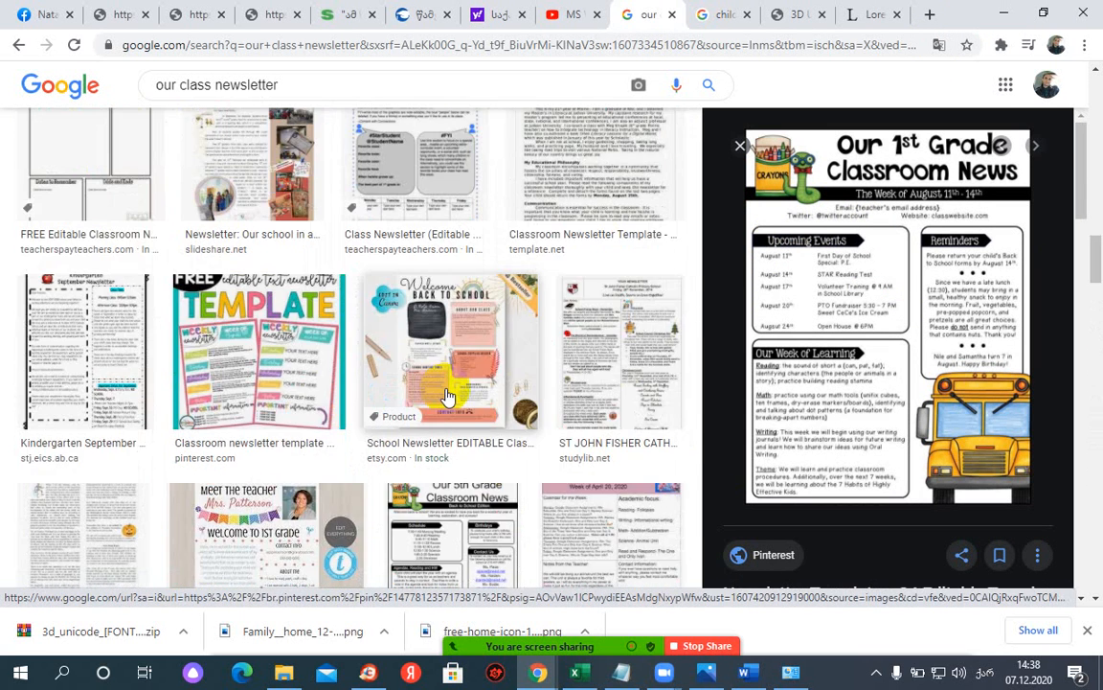
scroll(448, 395, down, 2)
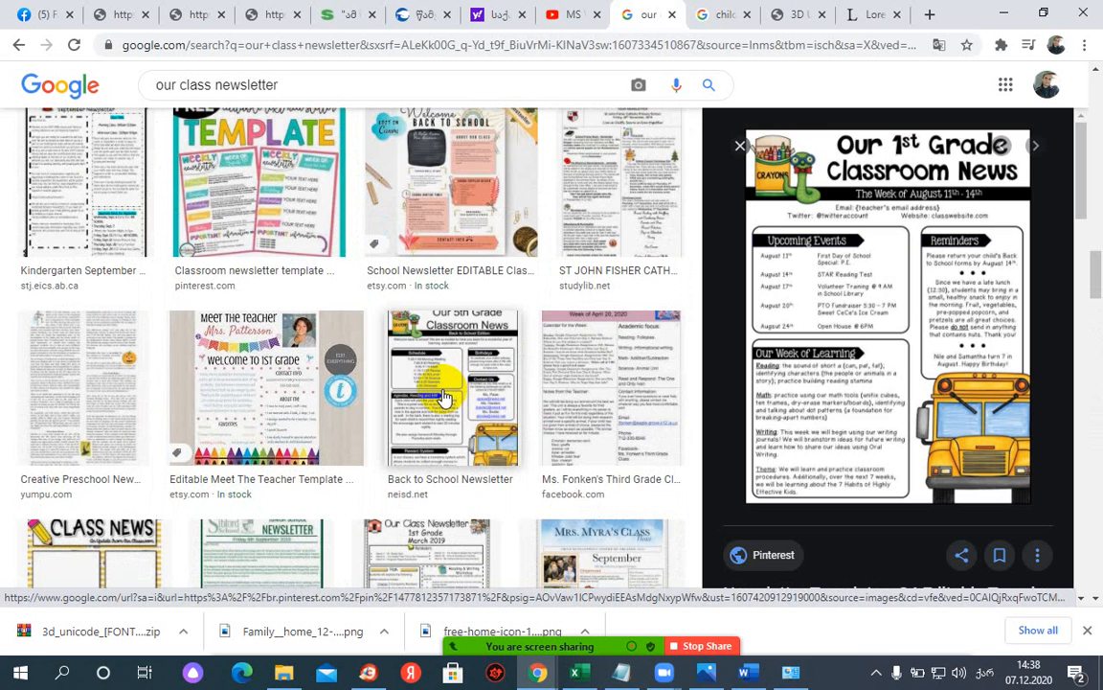
scroll(445, 396, down, 1)
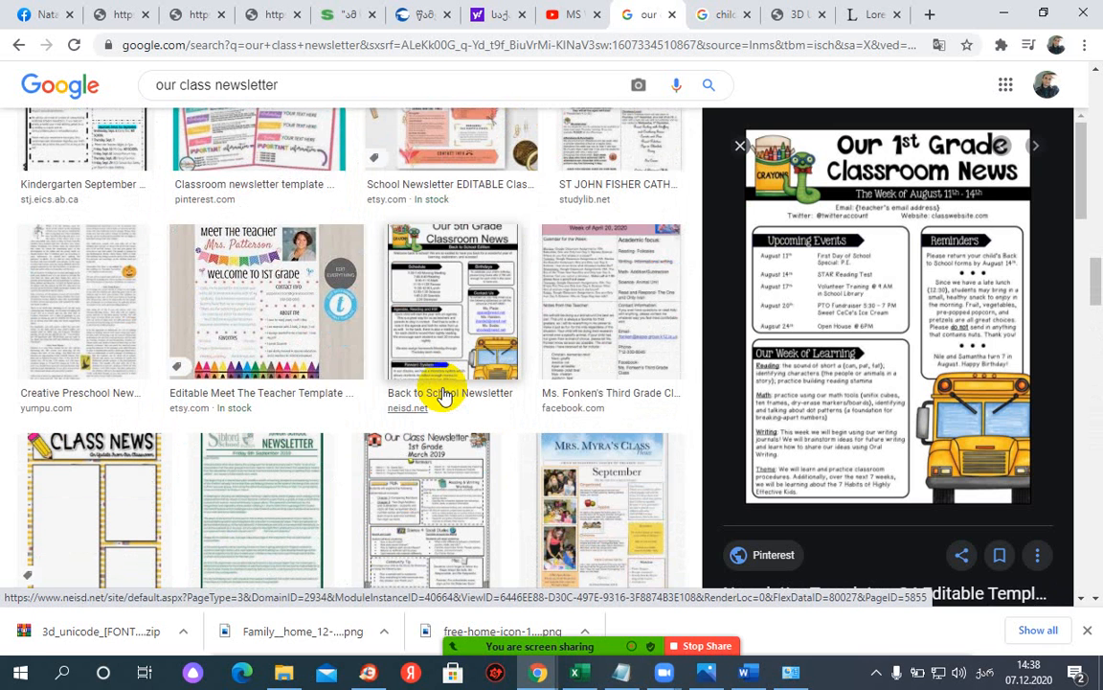
click(464, 322)
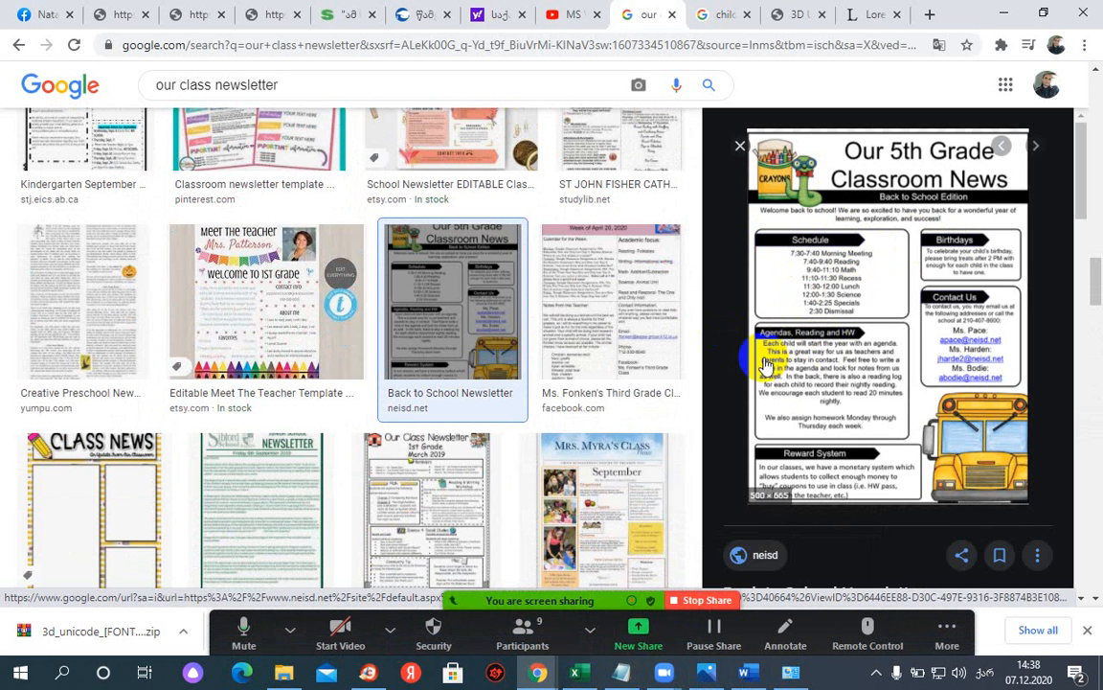
- Add an empty line atop the scroll text and draw a taller right block arrow there
key(alt+Tab)
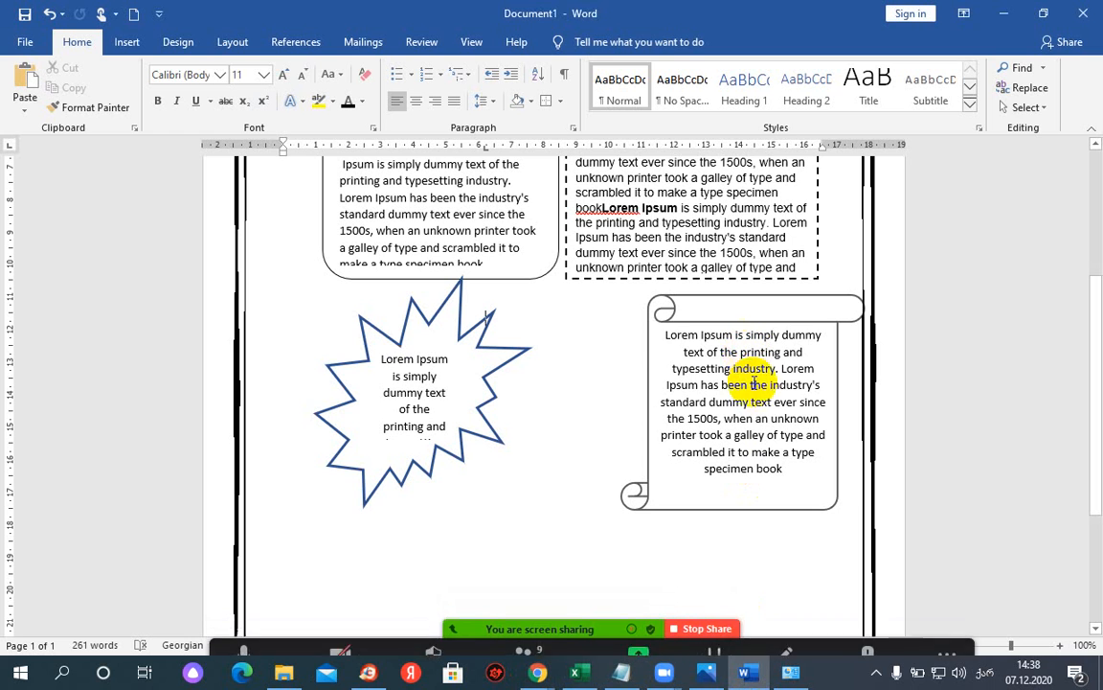
drag(665, 333, 737, 339)
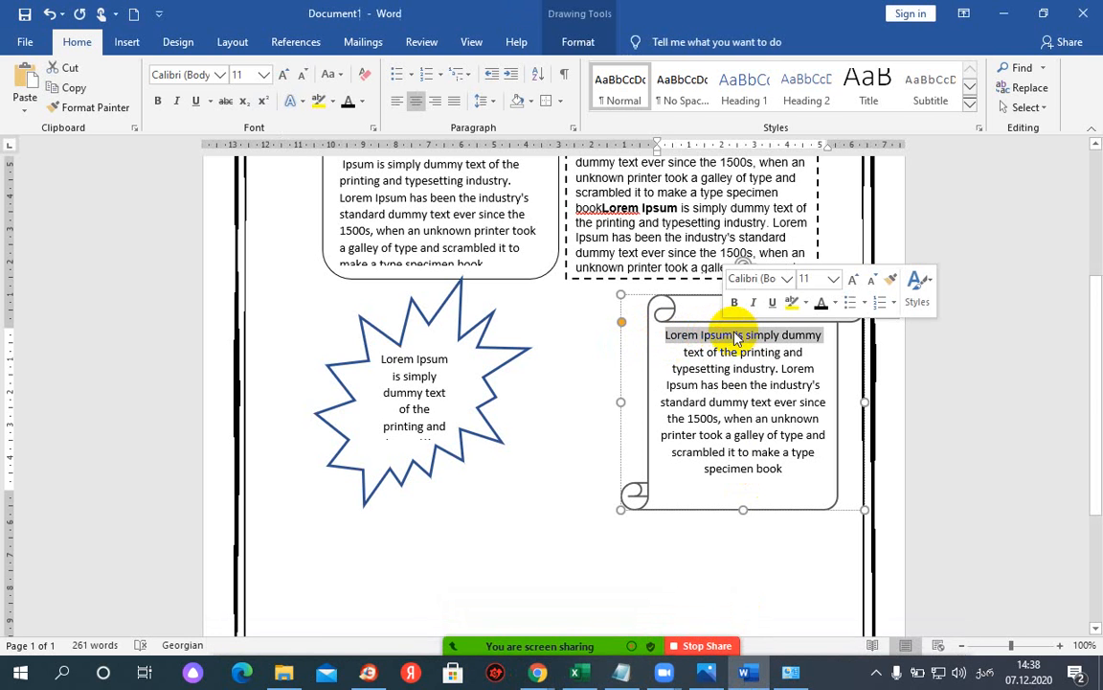
click(667, 339)
key(Return)
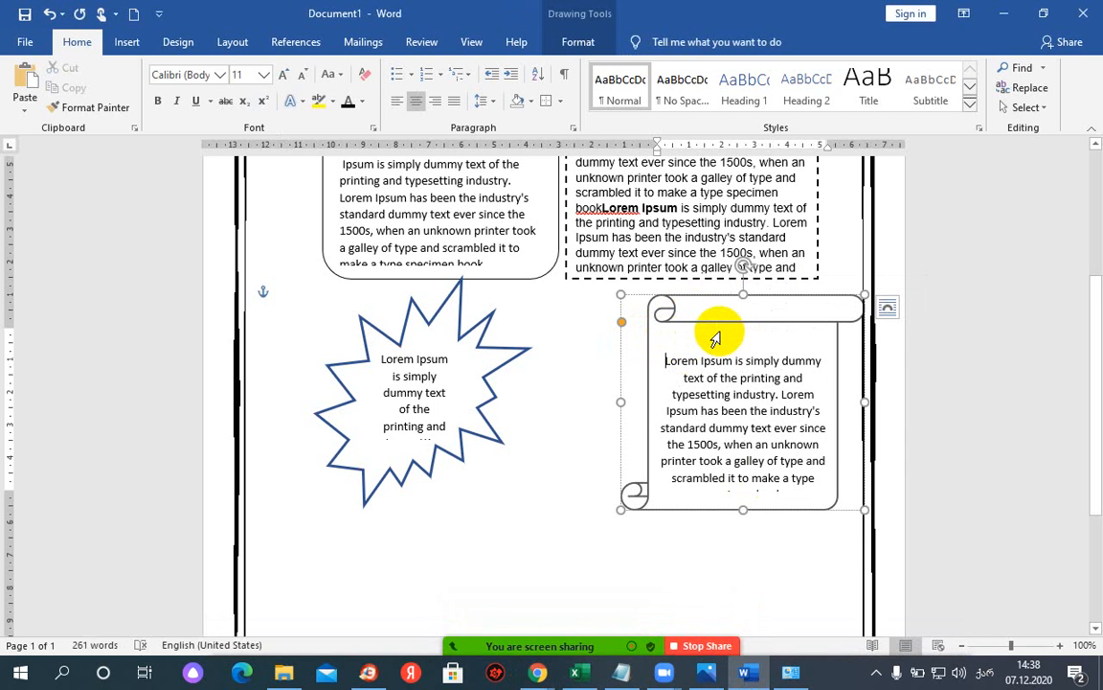
click(126, 46)
click(182, 107)
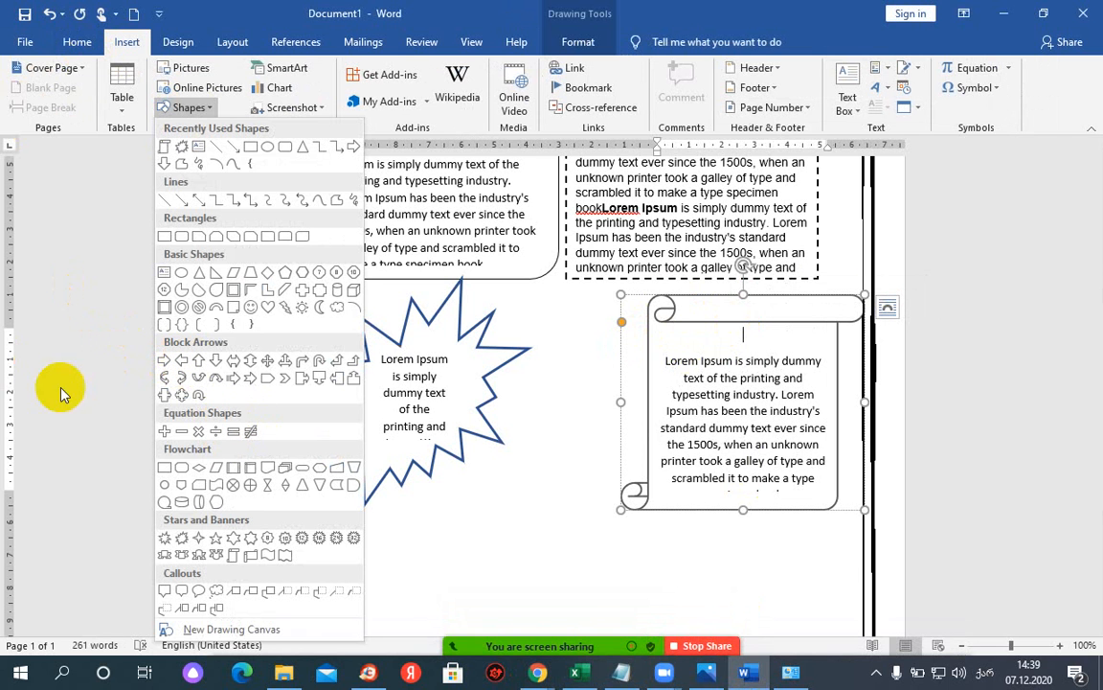
click(164, 362)
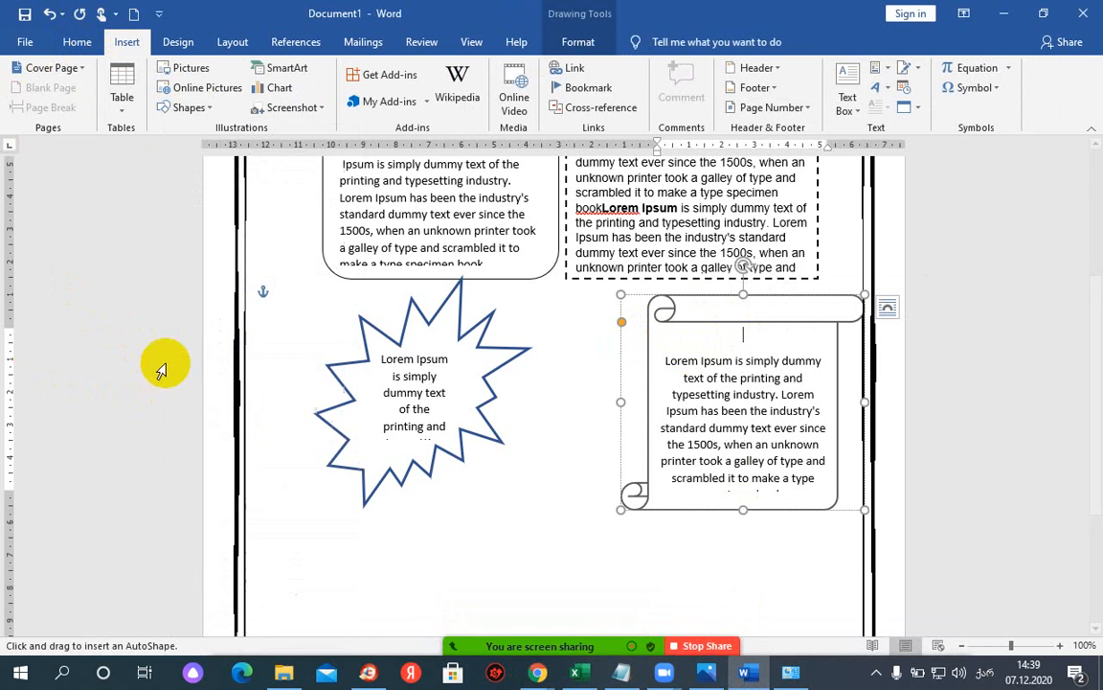
mouse_move(690, 338)
mouse_down()
mouse_move(500, 340)
mouse_move(822, 347)
mouse_up()
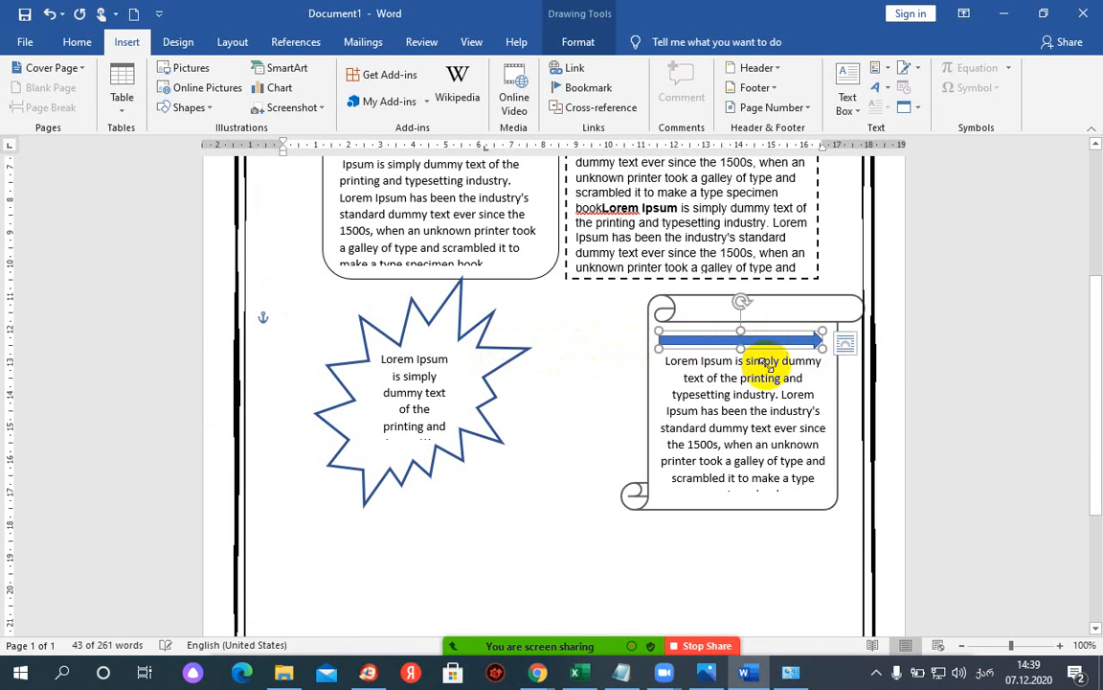
drag(740, 353, 746, 316)
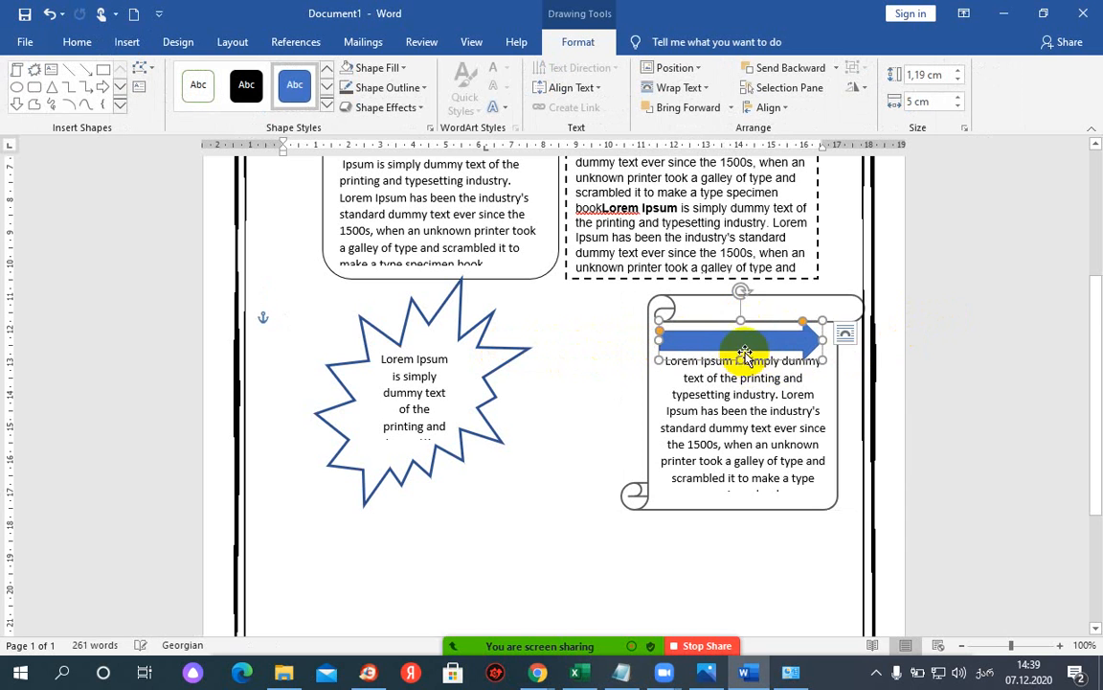
- Label the arrow 'Post Title', align the label to the top, and nudge the arrow up
right_click(745, 339)
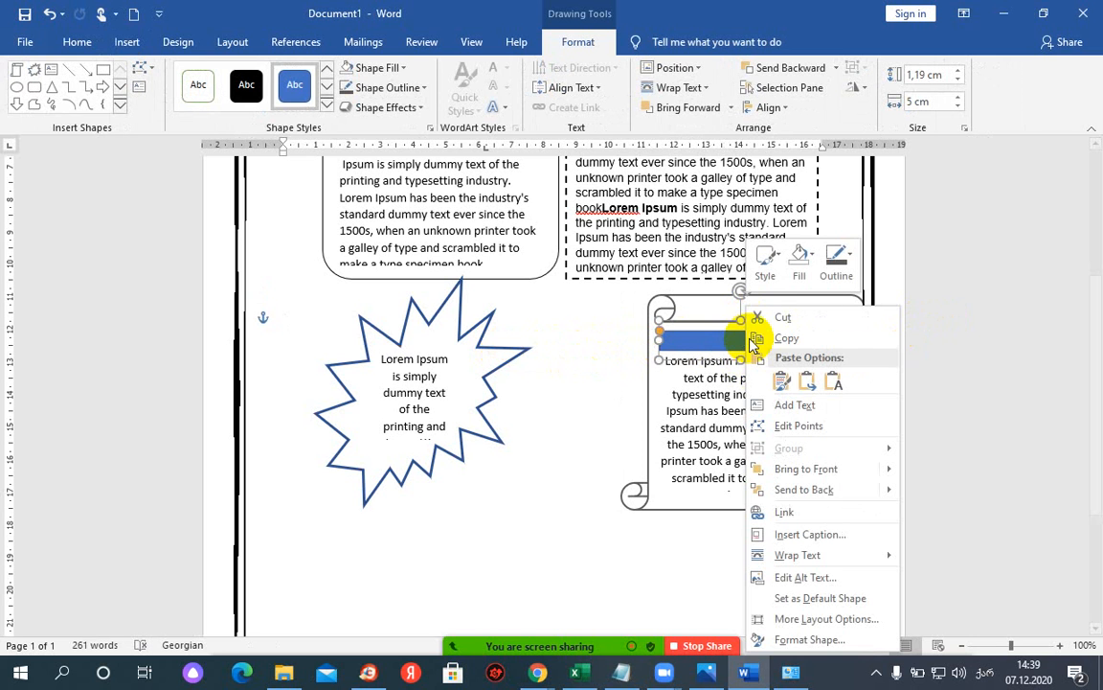
click(784, 409)
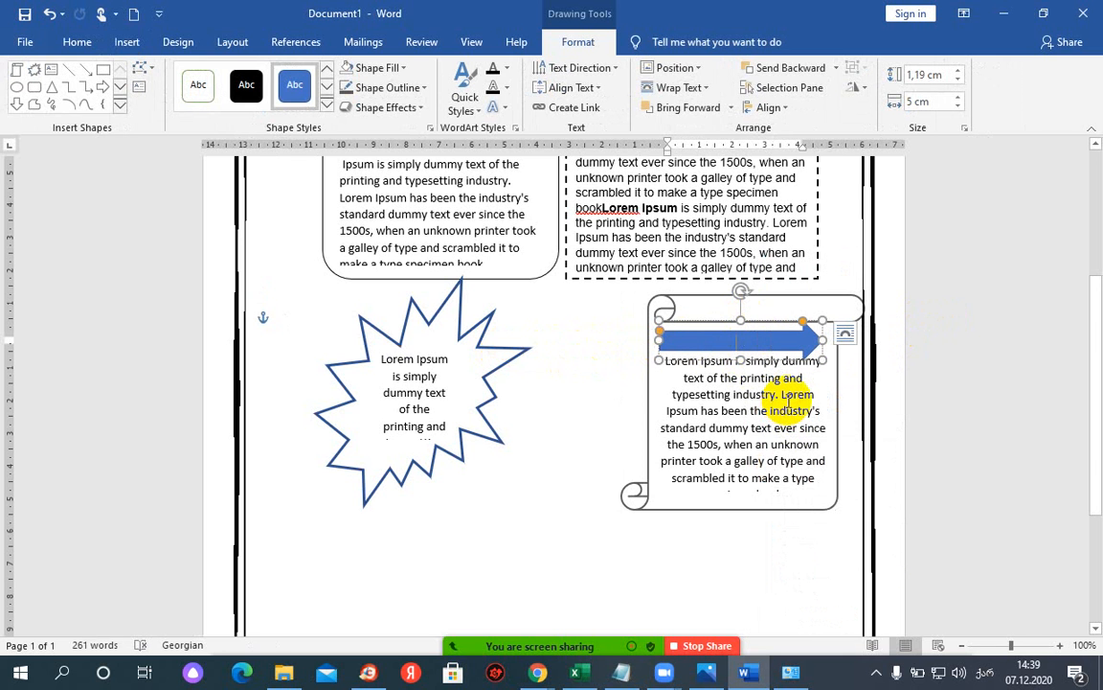
text(ა)
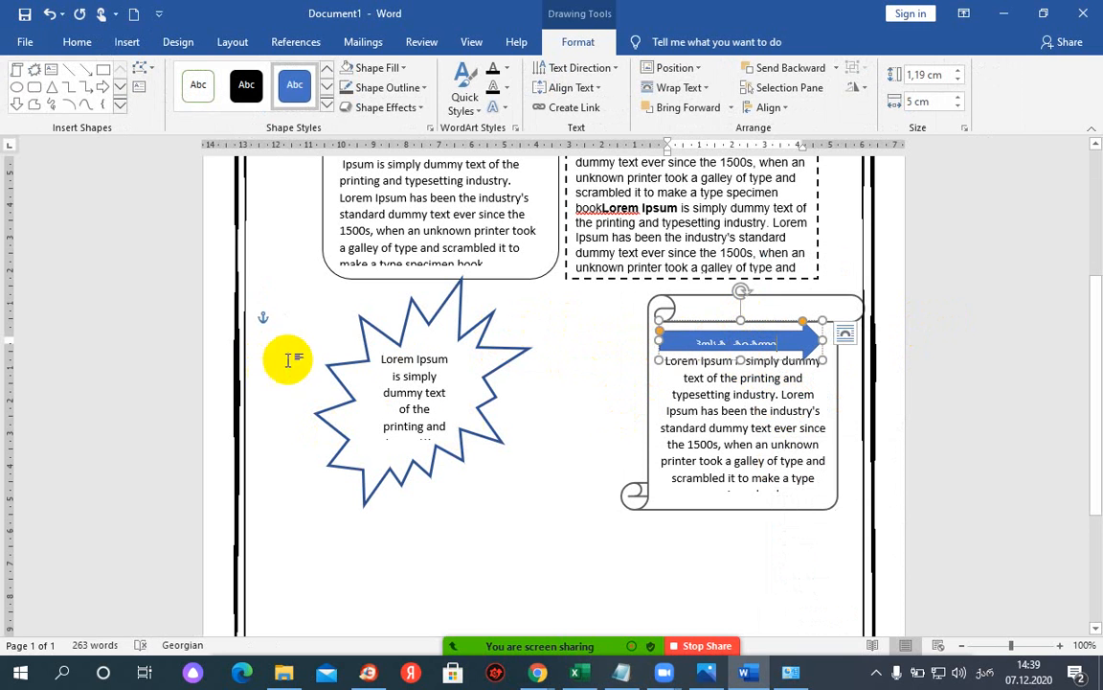
click(597, 92)
click(588, 121)
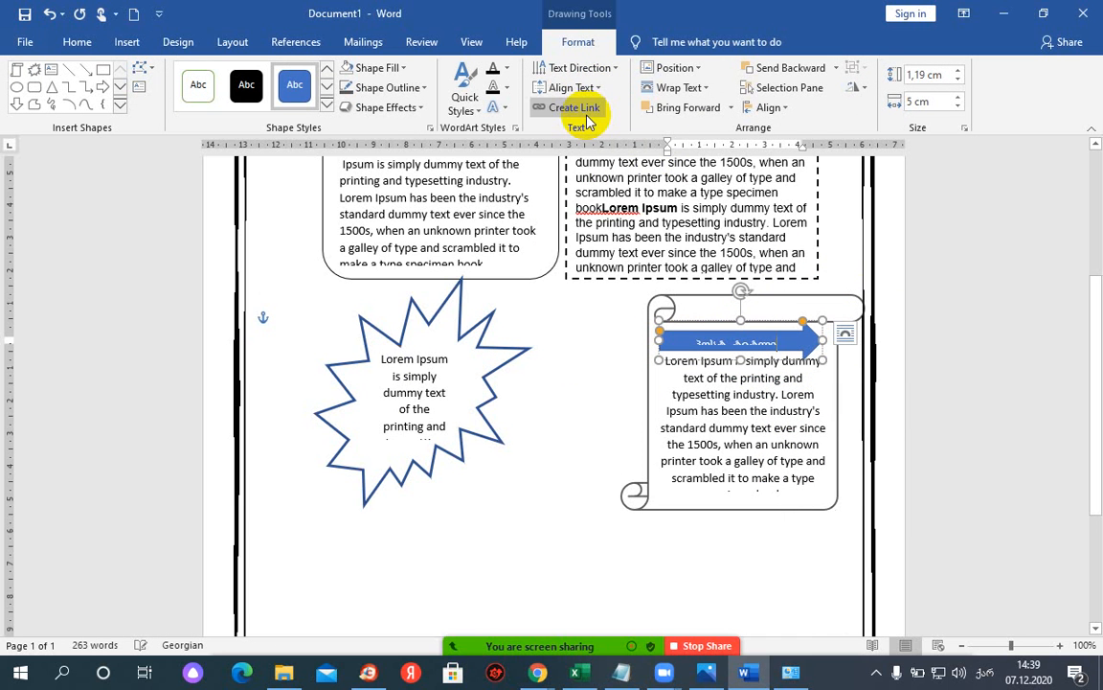
click(580, 89)
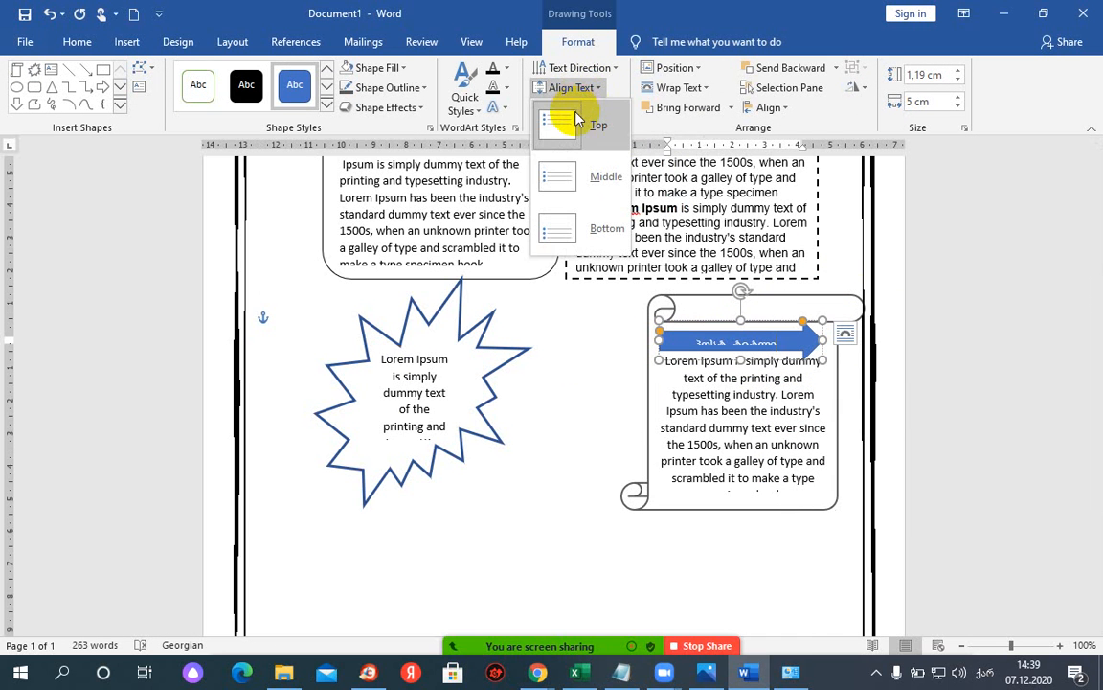
click(577, 118)
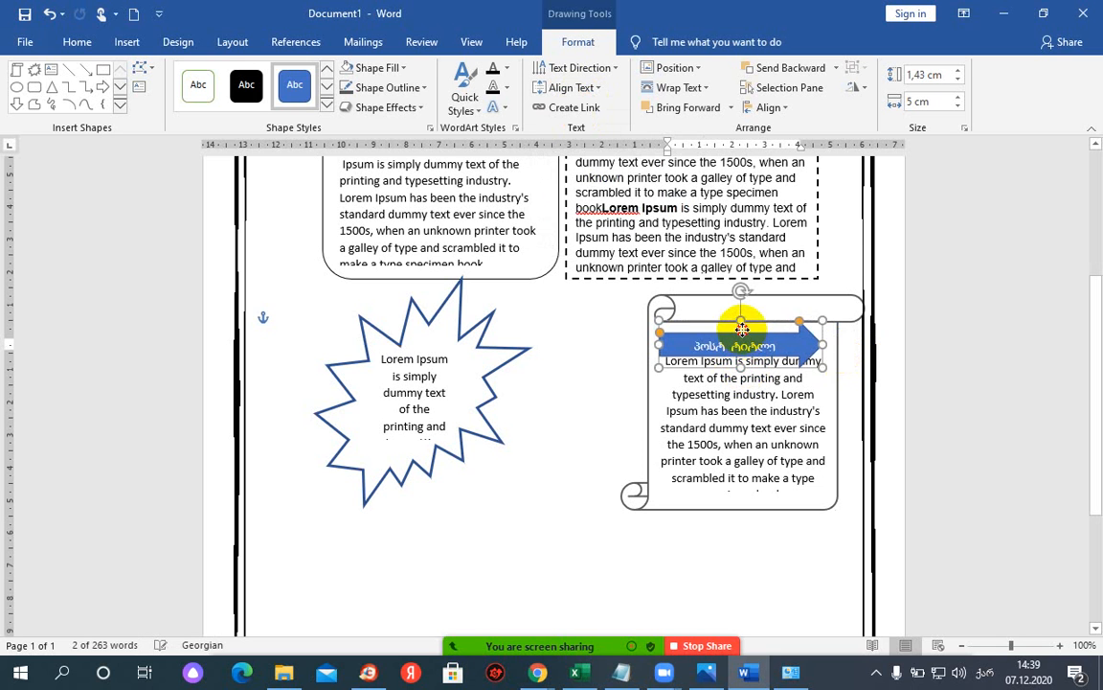
drag(742, 330, 681, 345)
double_click(760, 342)
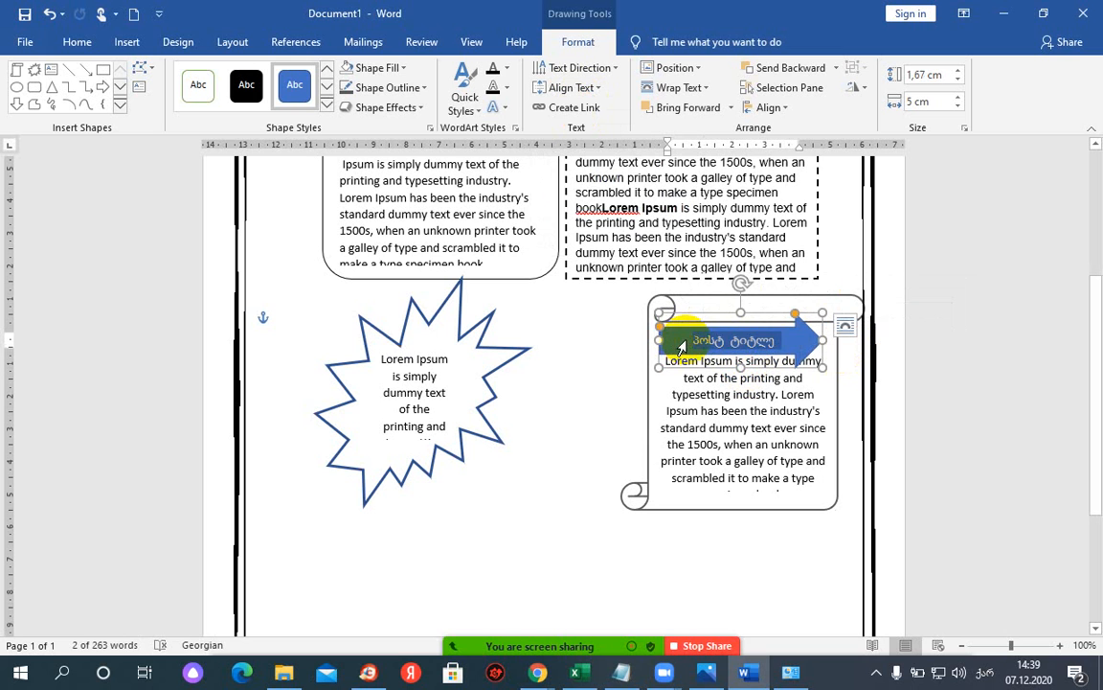
text(po)
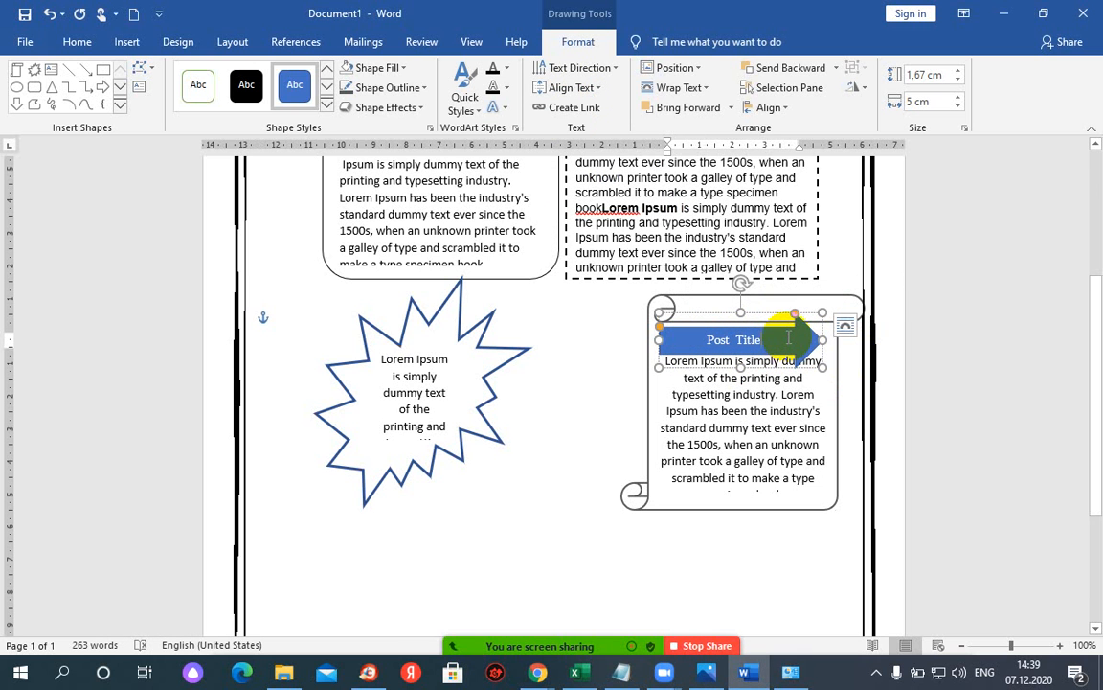
- Fill the Post Title arrow black
click(373, 68)
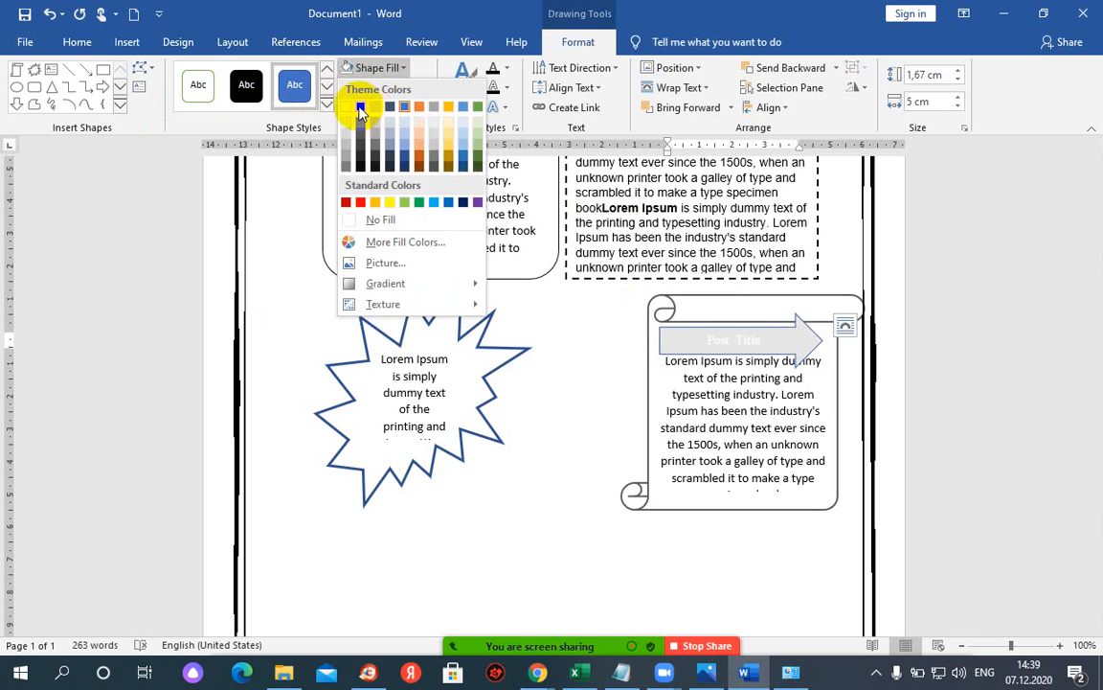
click(360, 107)
click(719, 430)
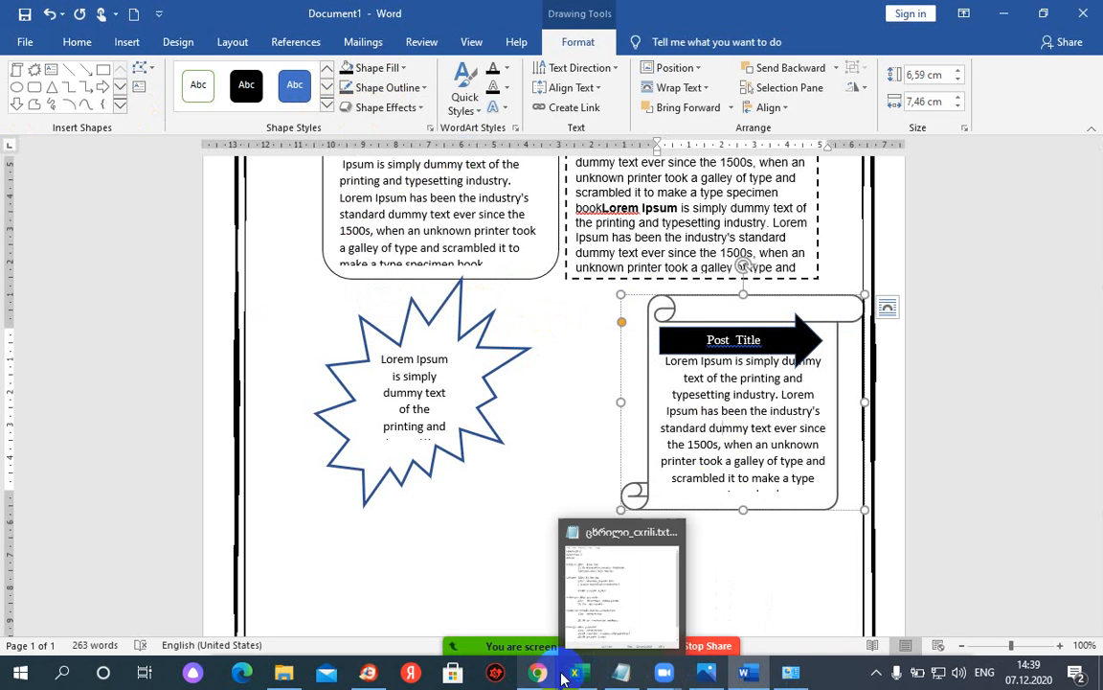
mouse_move(540, 668)
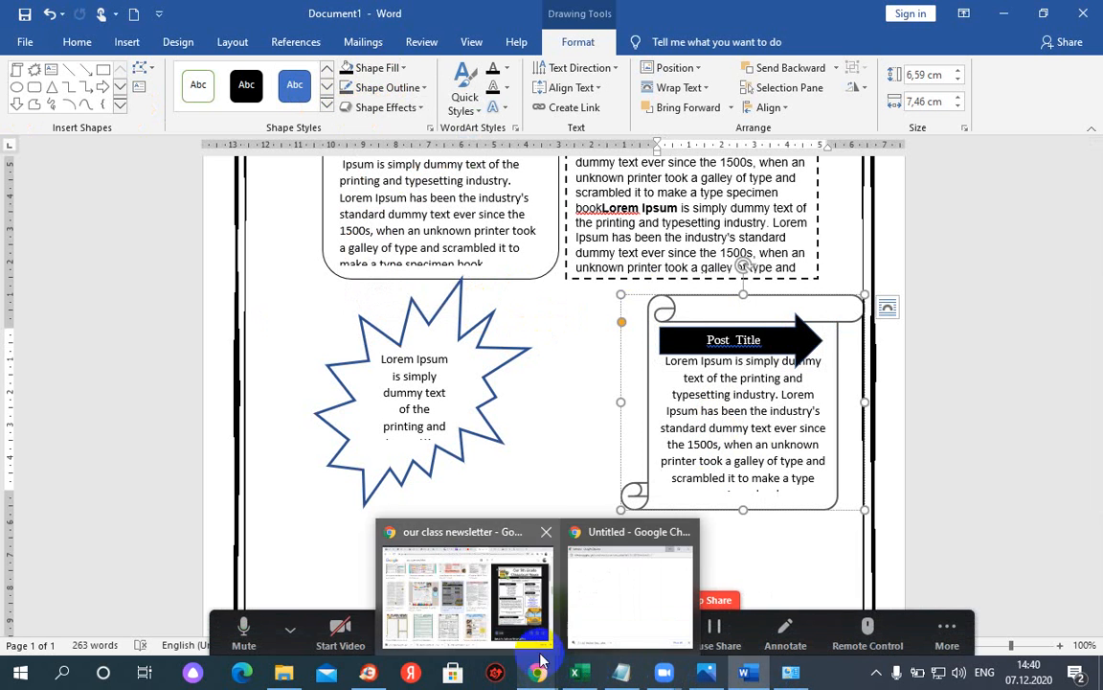
click(532, 616)
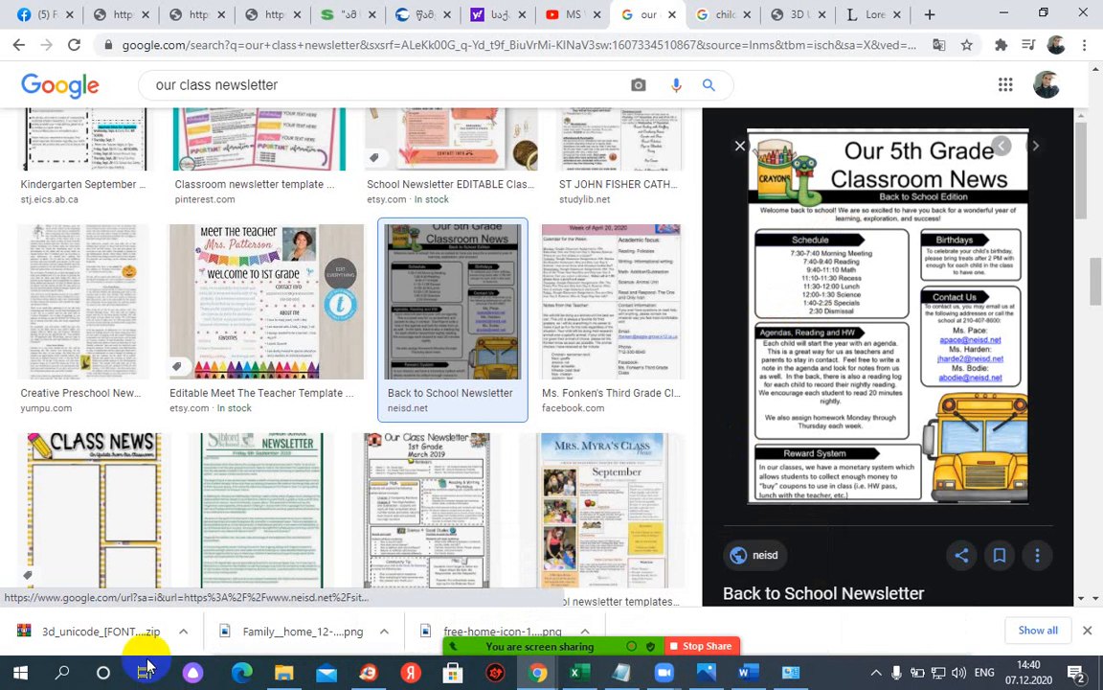
click(747, 671)
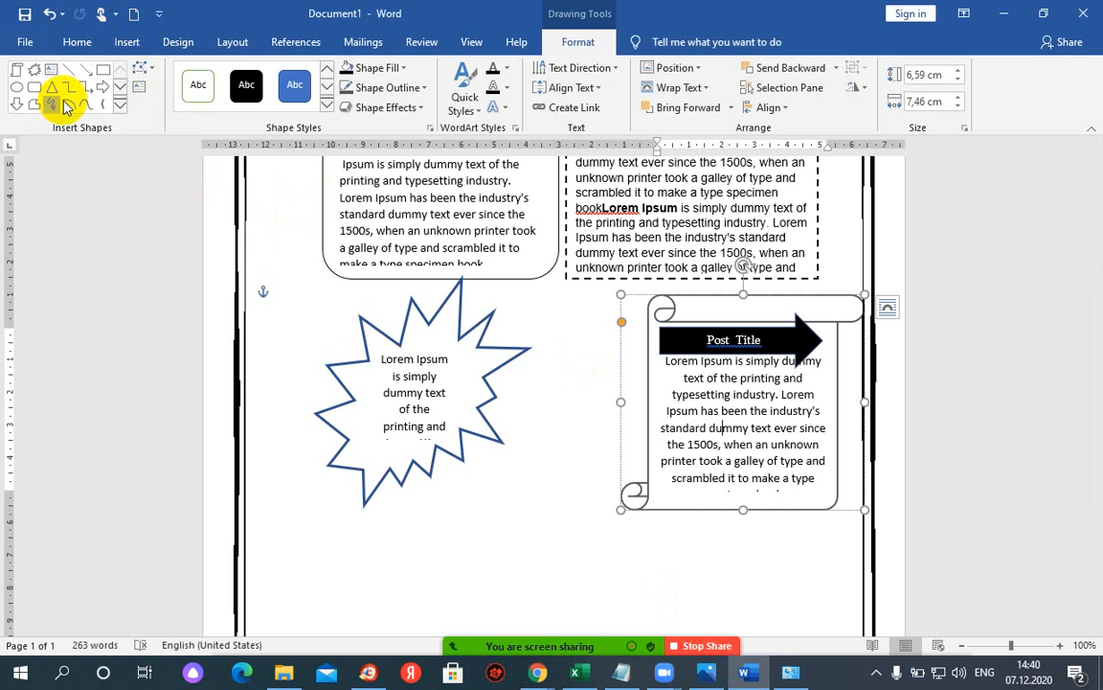
- Draw a small 0.64 × 2.28 cm right block arrow across the starburst's top, above its text
click(119, 106)
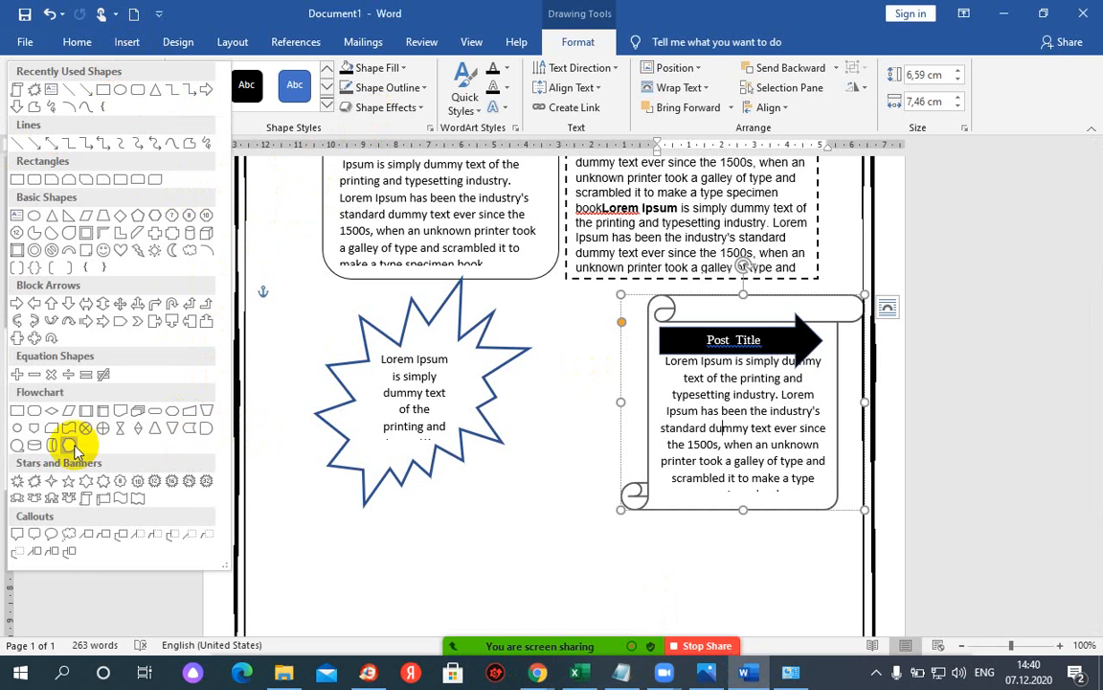
click(118, 325)
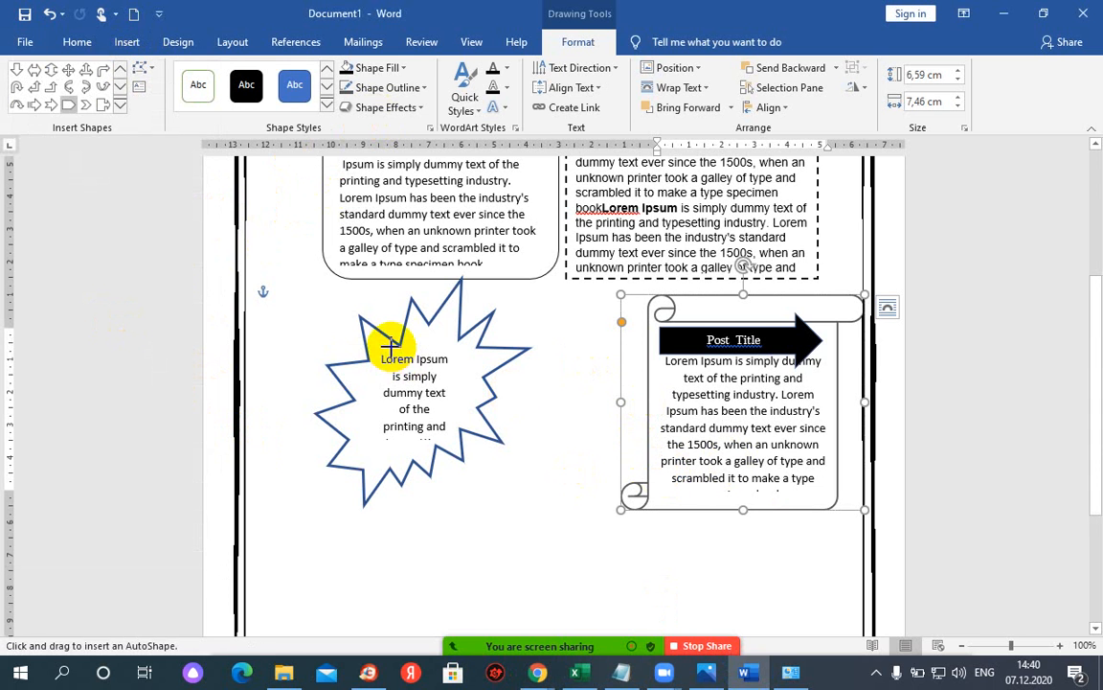
drag(388, 346, 448, 343)
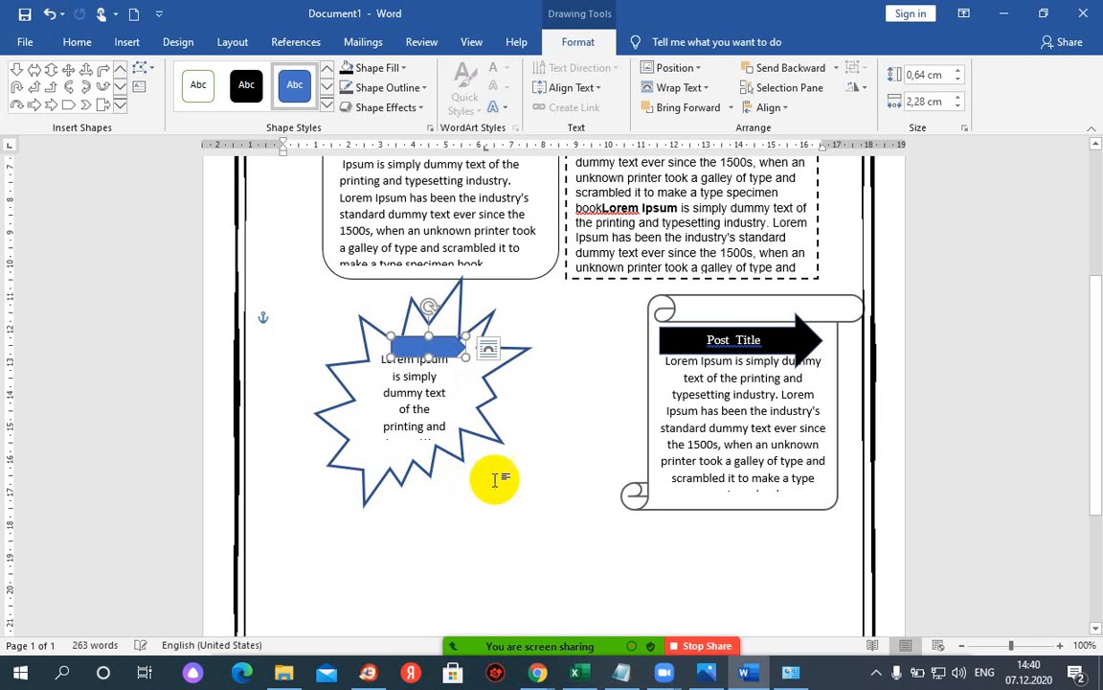
click(717, 350)
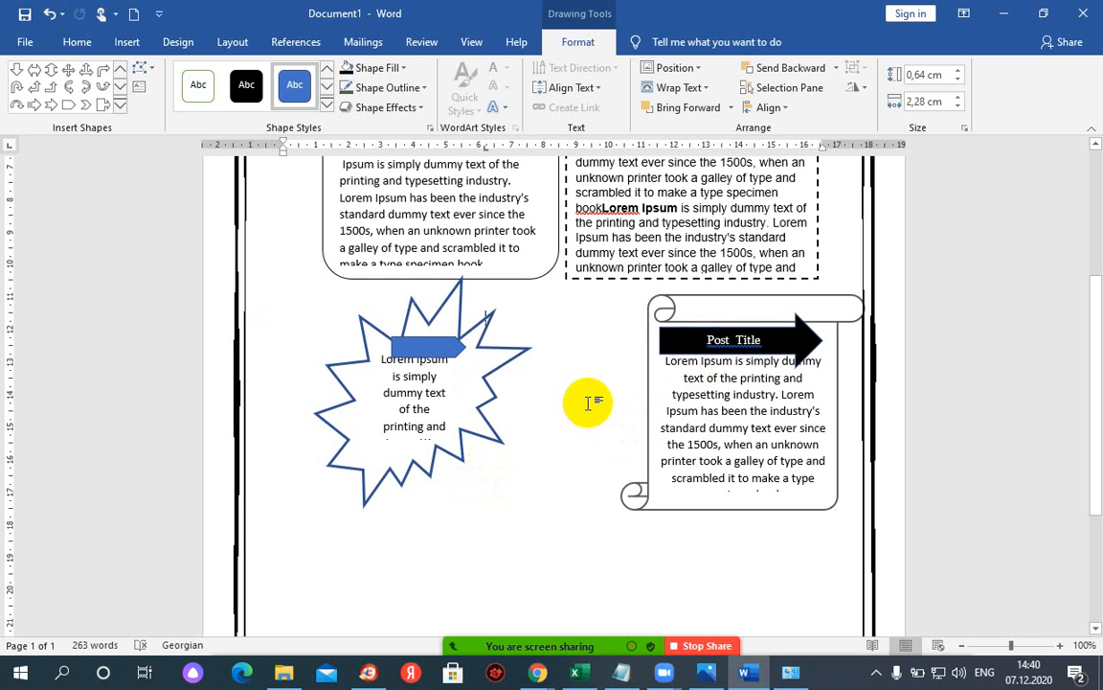
click(588, 402)
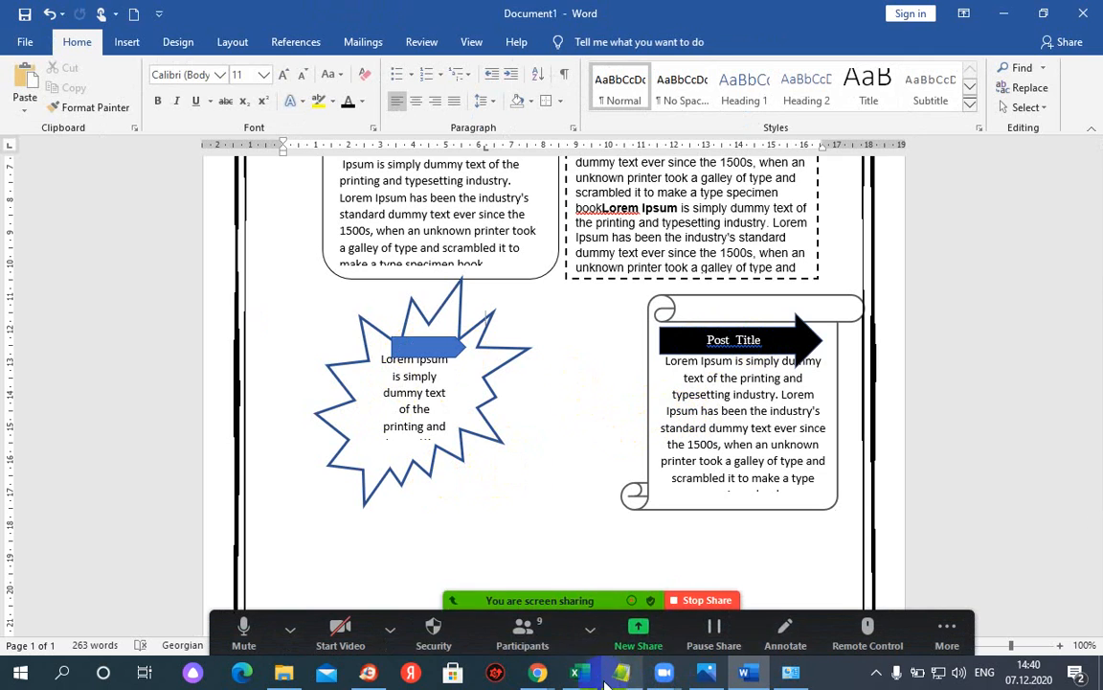
- Bring back the 'our class newsletter' image results and browse down through more example newsletters
click(709, 676)
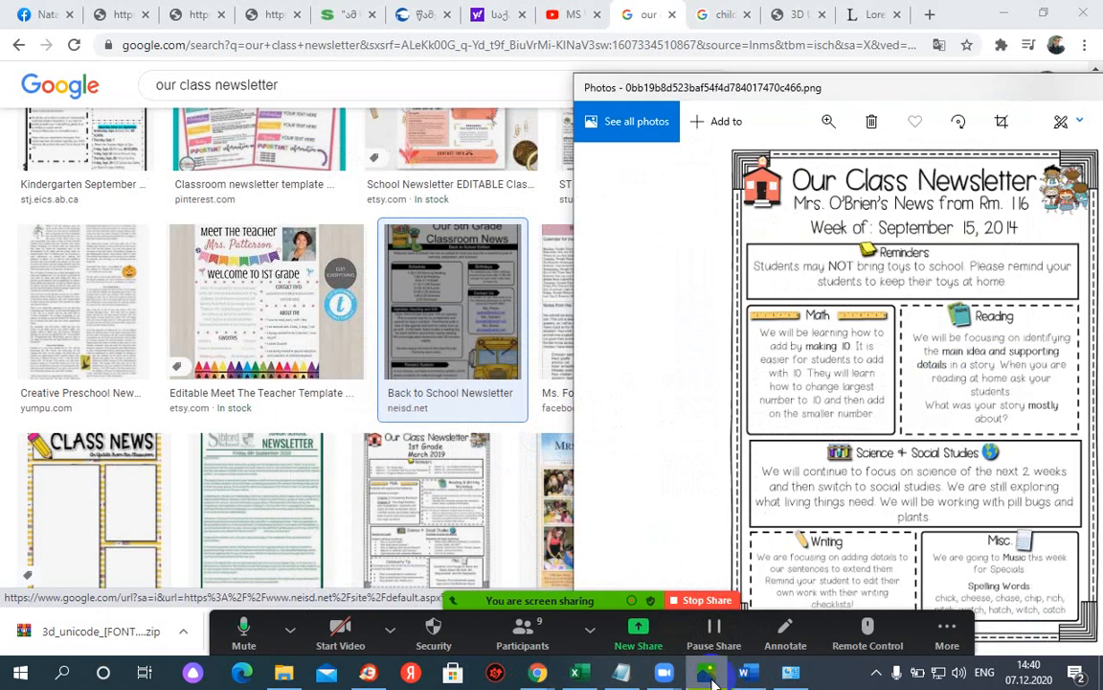
click(708, 676)
scroll(412, 393, down, 10)
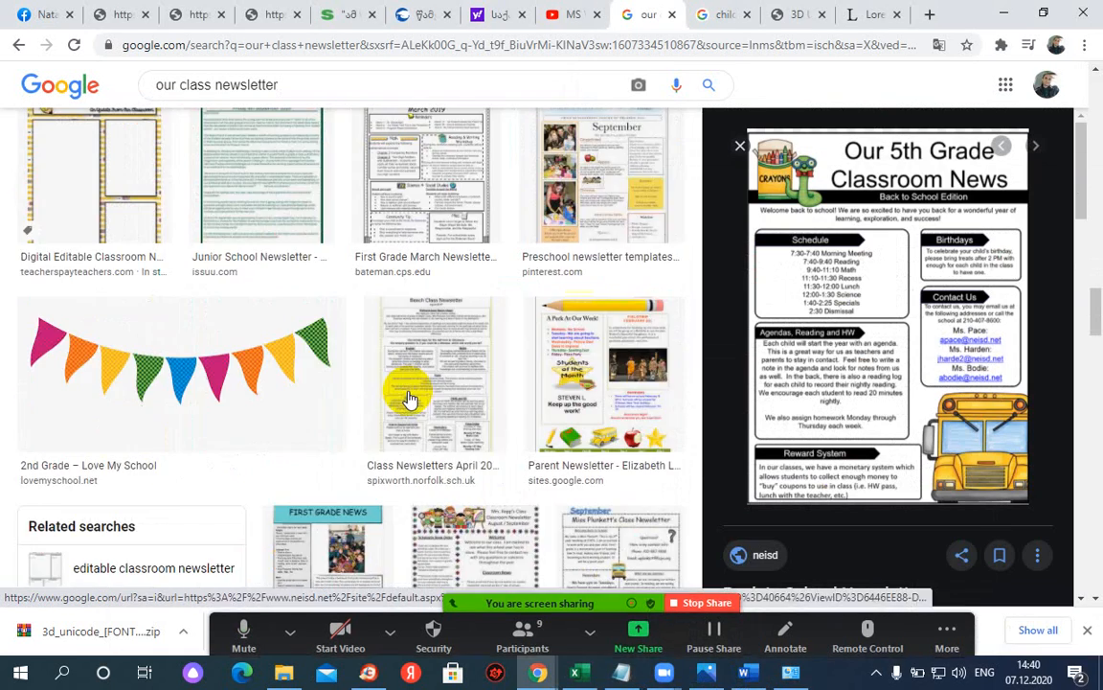
scroll(5, 418, down, 5)
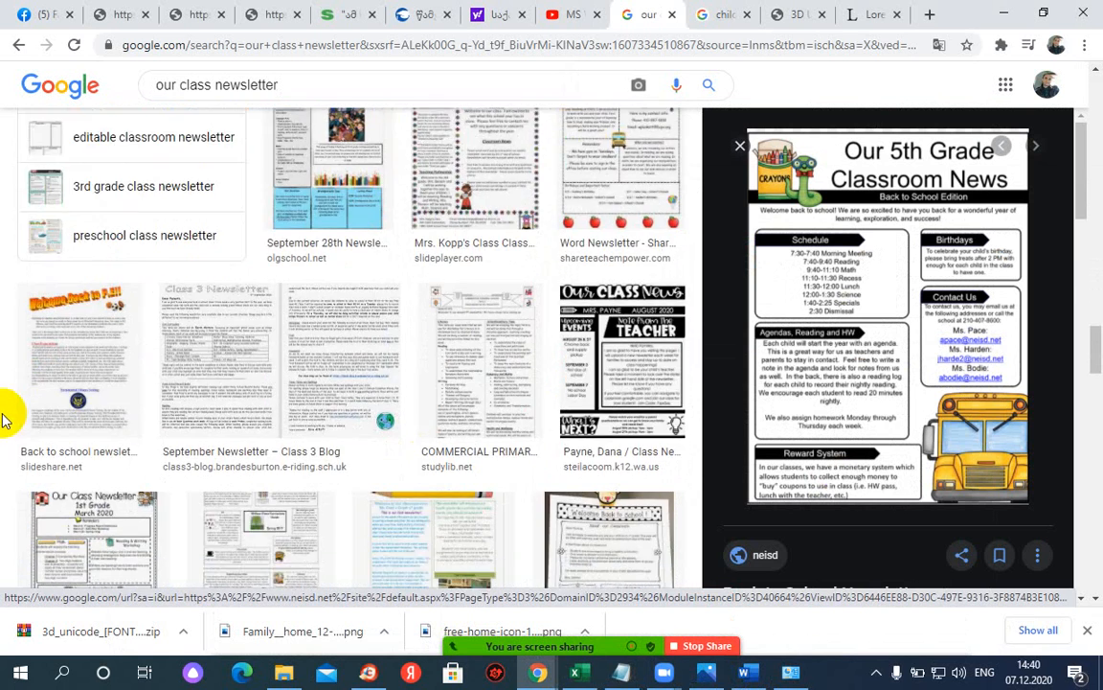
scroll(177, 423, down, 12)
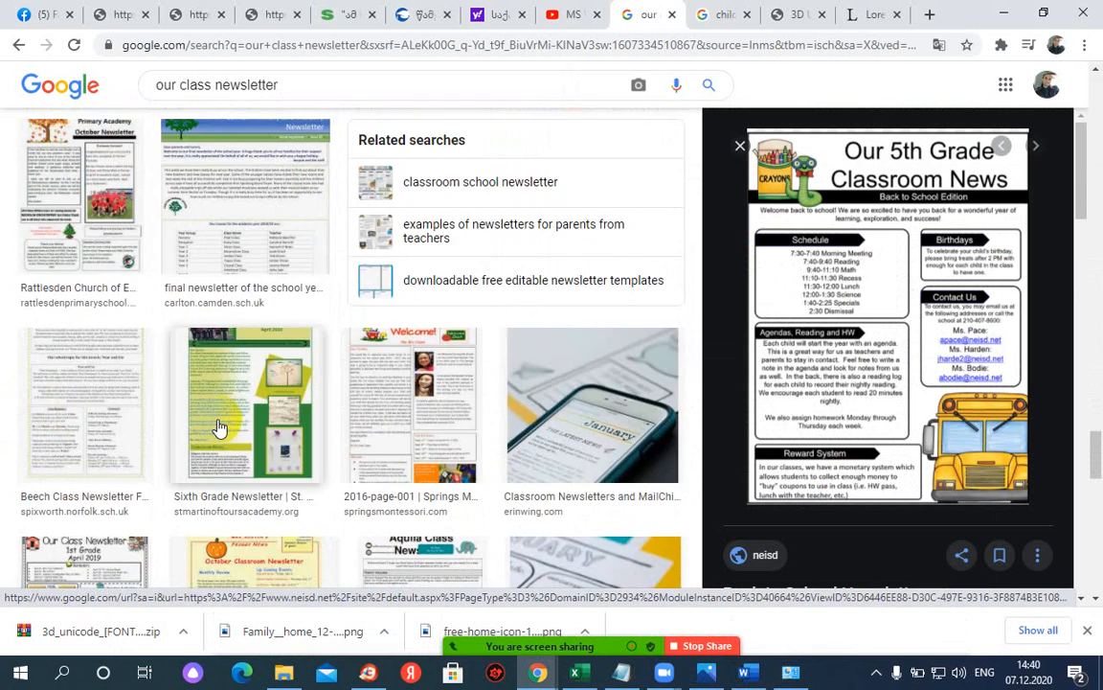
scroll(219, 427, down, 3)
scroll(220, 427, down, 3)
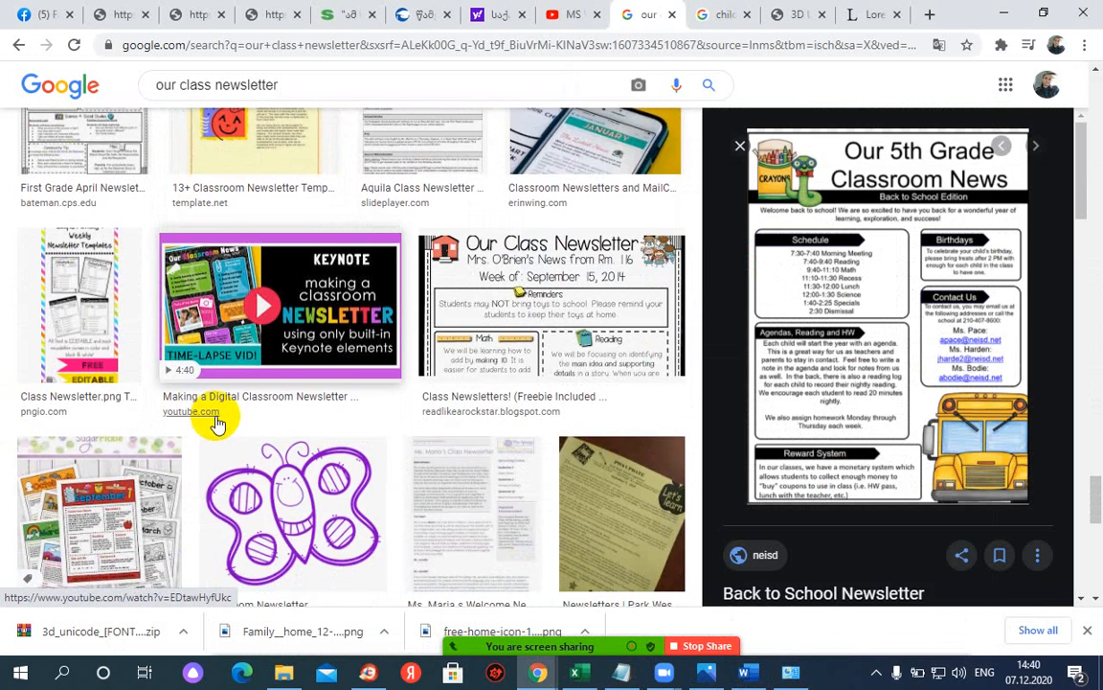
scroll(220, 425, down, 3)
scroll(213, 424, down, 3)
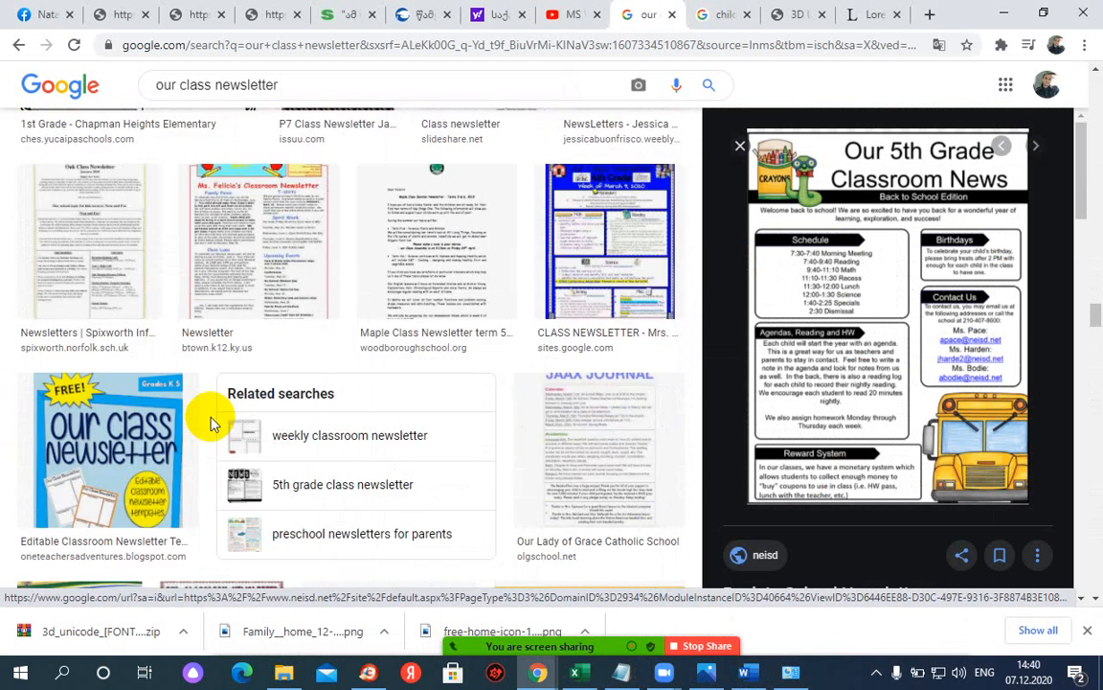
scroll(215, 424, down, 3)
scroll(216, 423, down, 3)
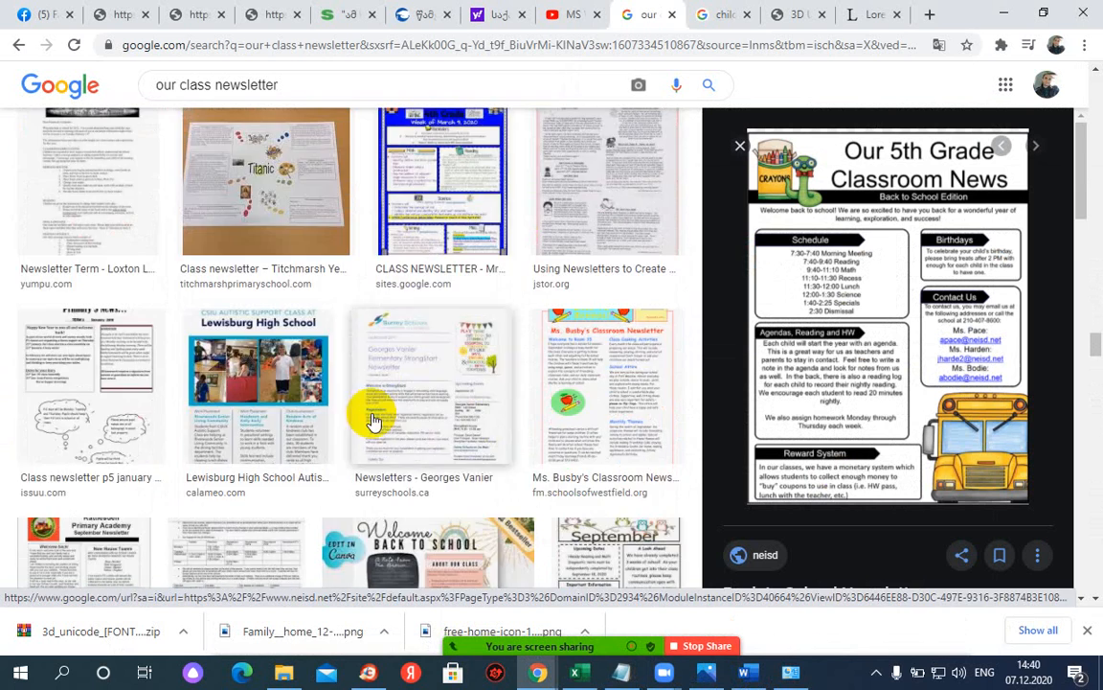
scroll(125, 421, down, 3)
scroll(128, 421, down, 3)
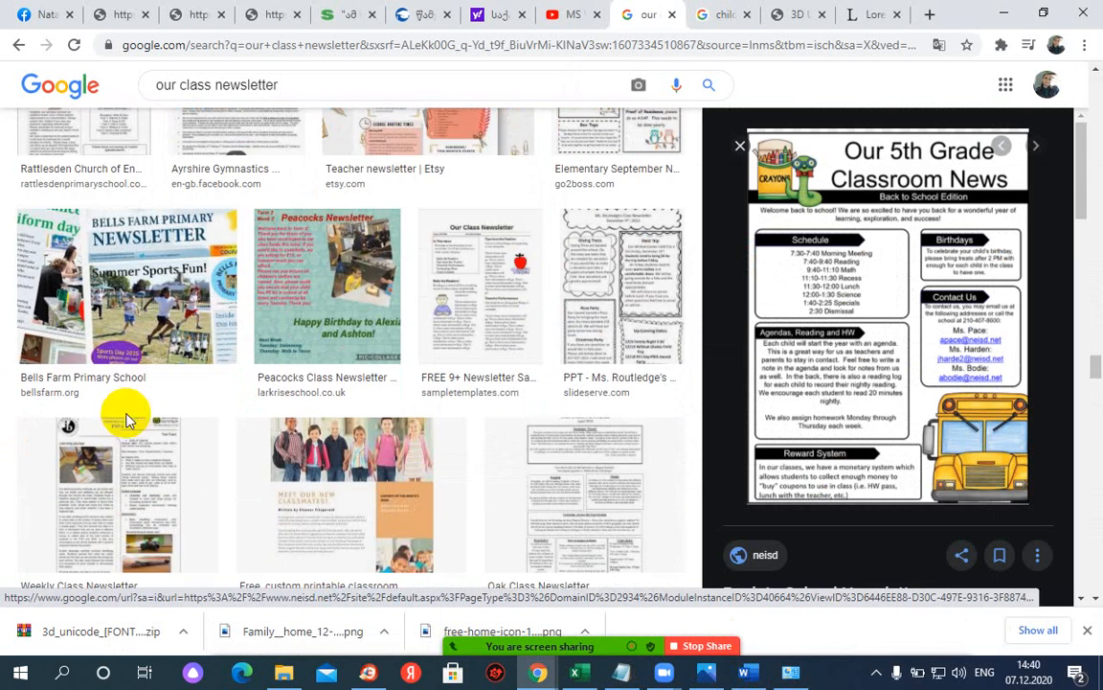
- Return to the Word newsletter and view the empty area below the starburst and scroll shapes
click(746, 673)
scroll(575, 490, down, 2)
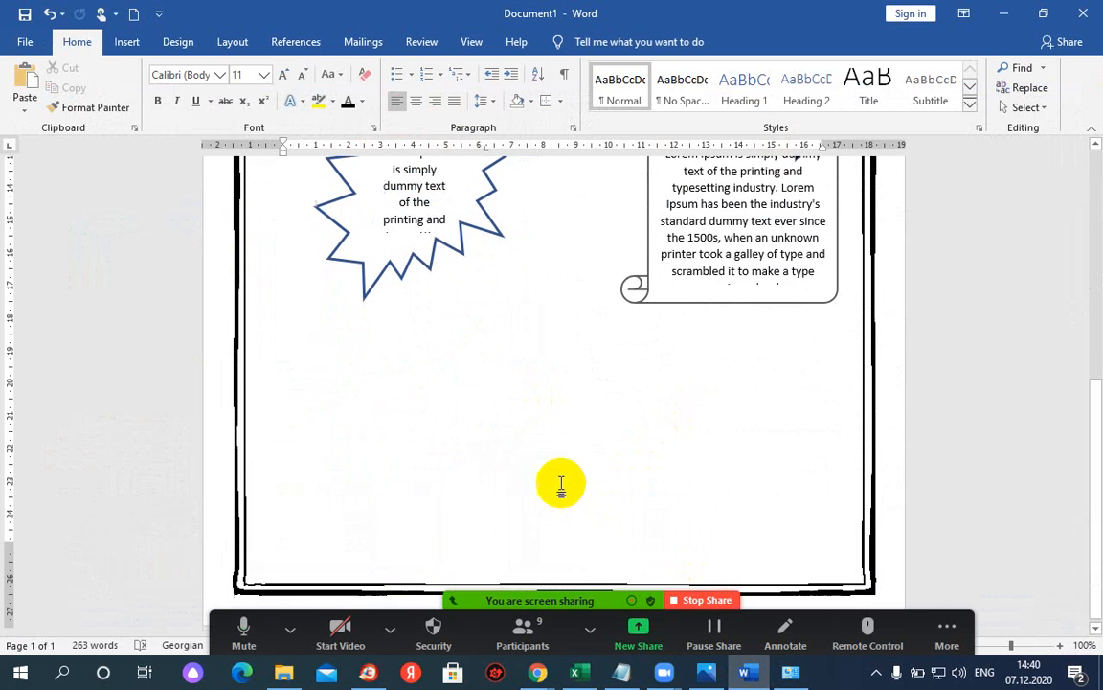
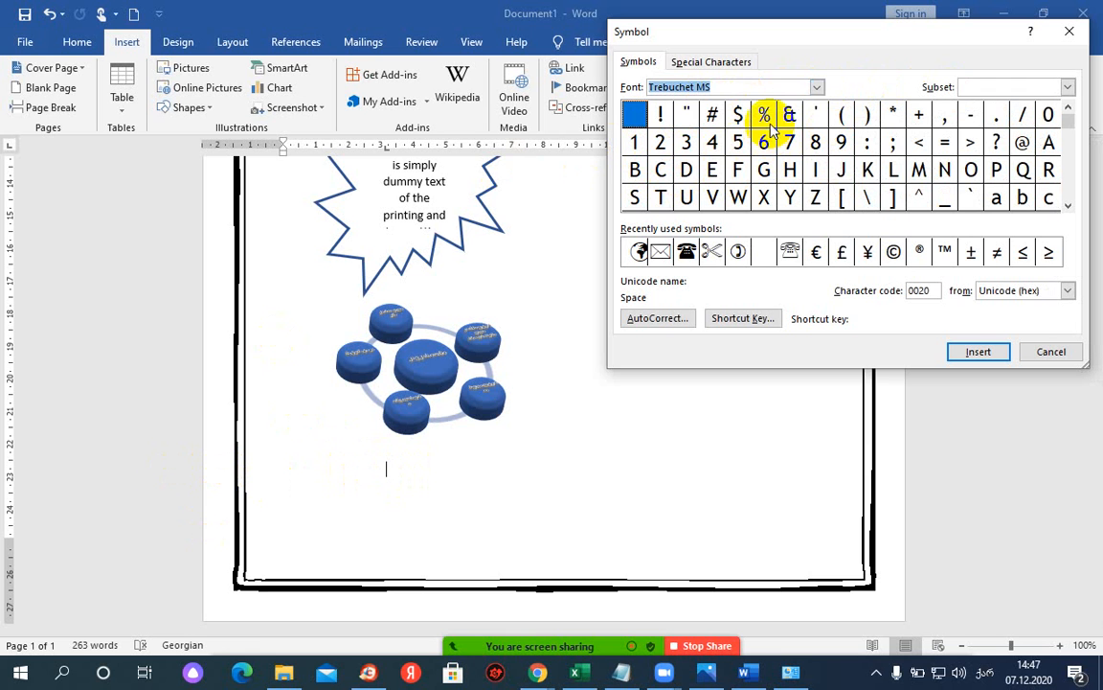
- Insert a Wingdings 2 telephone symbol on the empty line below the SmartArt diagram
click(816, 87)
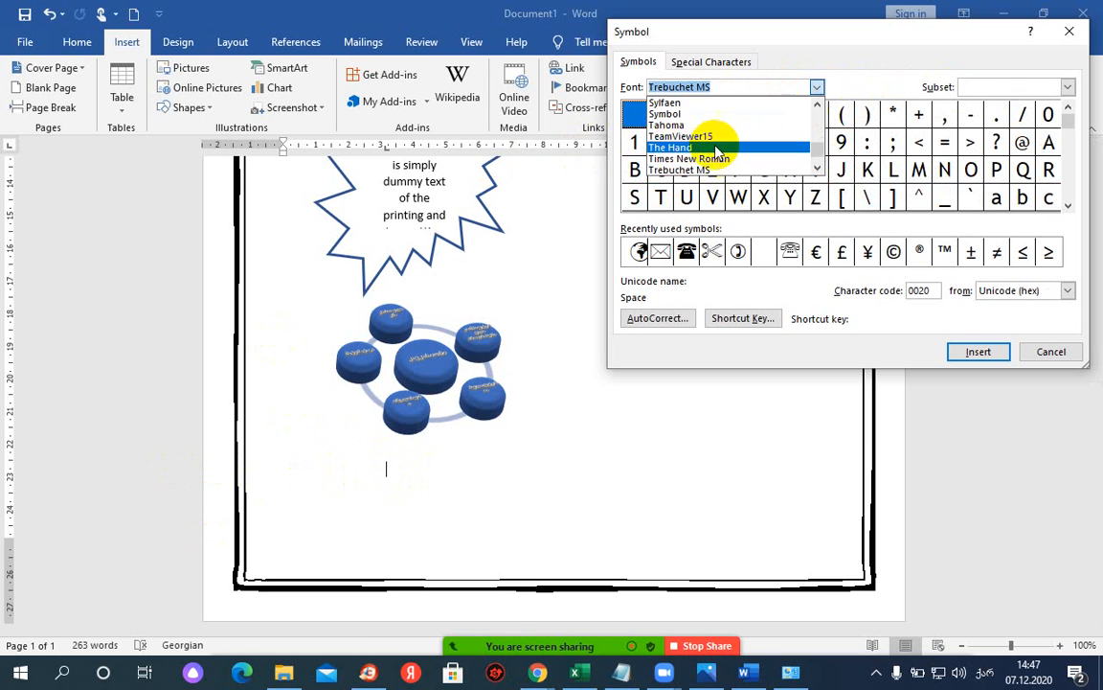
scroll(795, 145, down, 4)
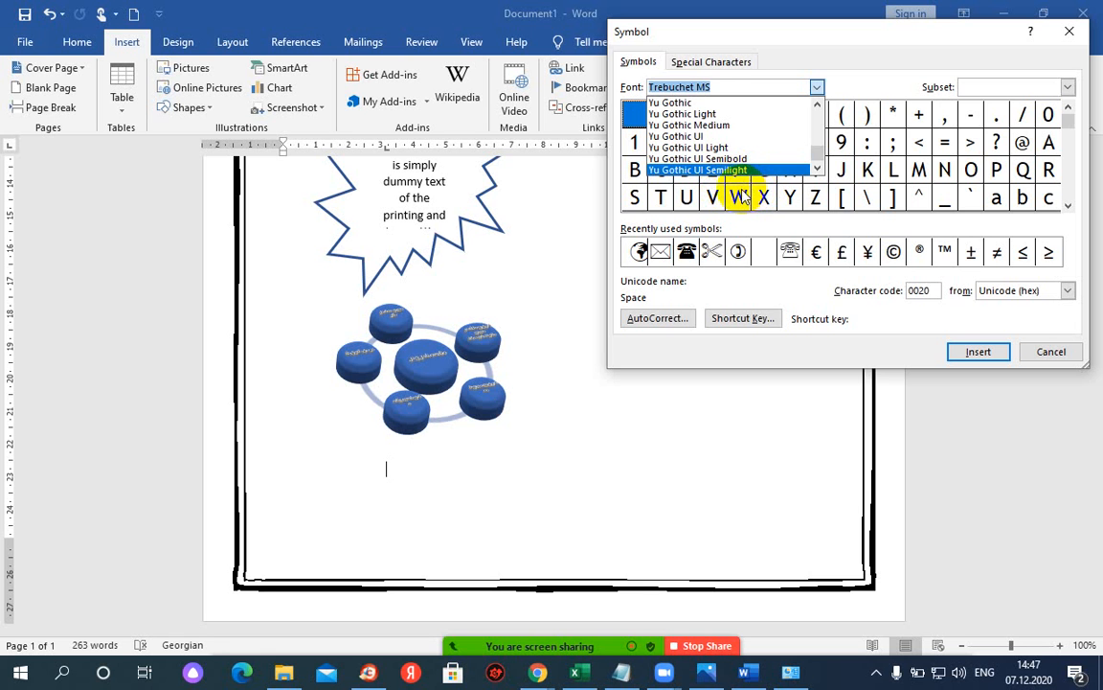
text(w)
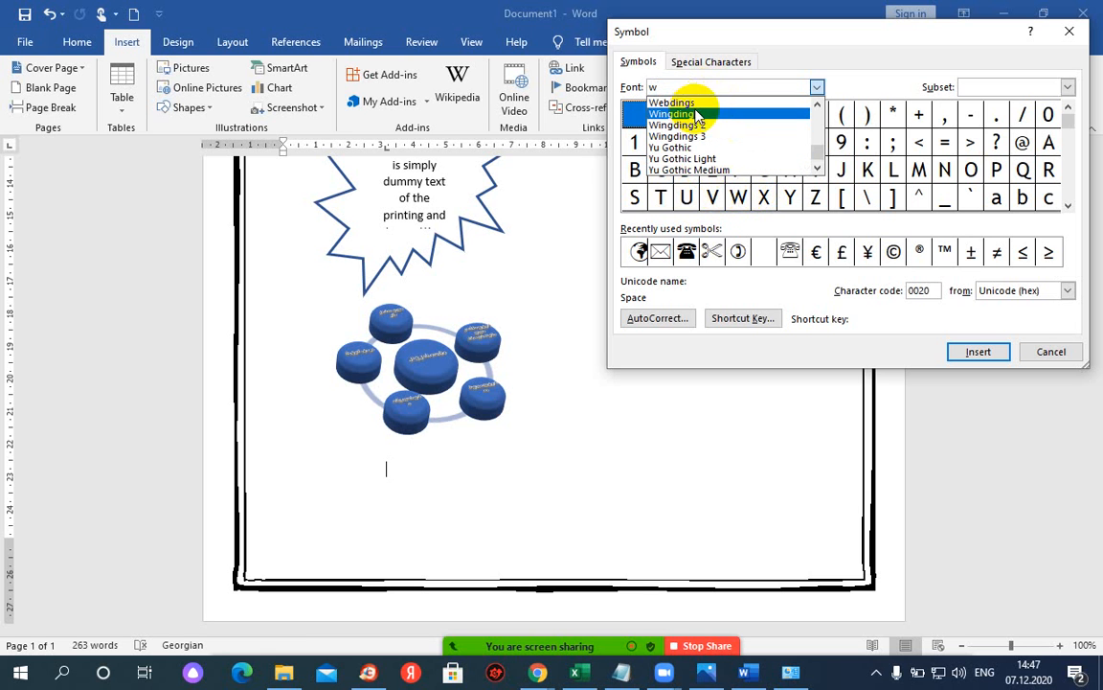
click(700, 106)
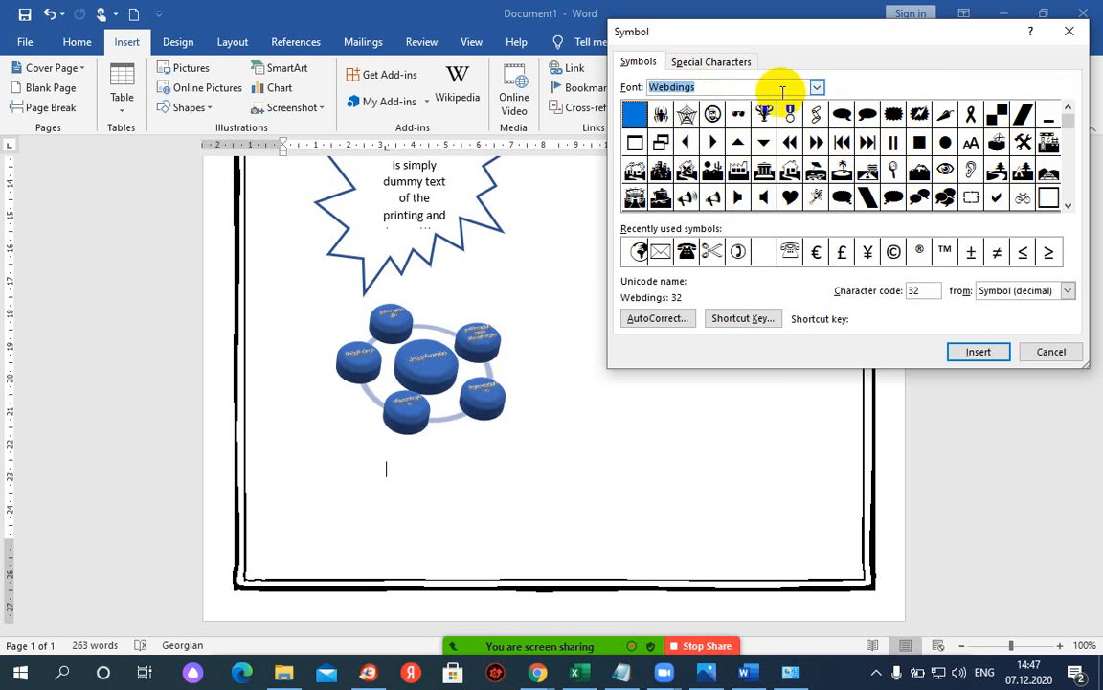
click(757, 212)
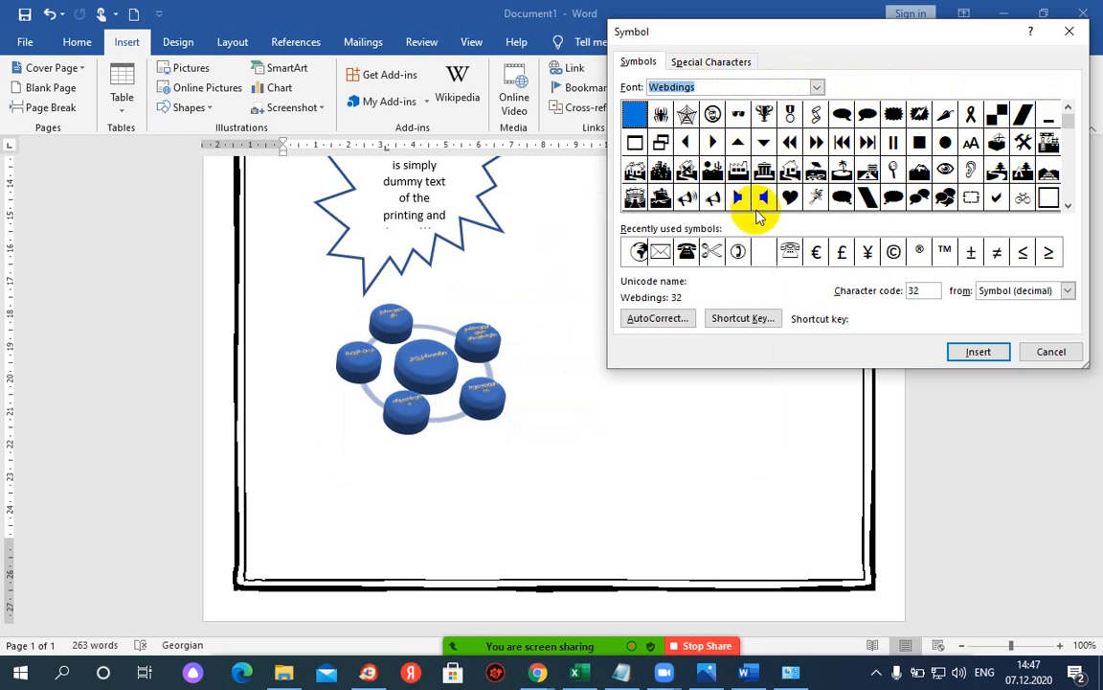
click(819, 88)
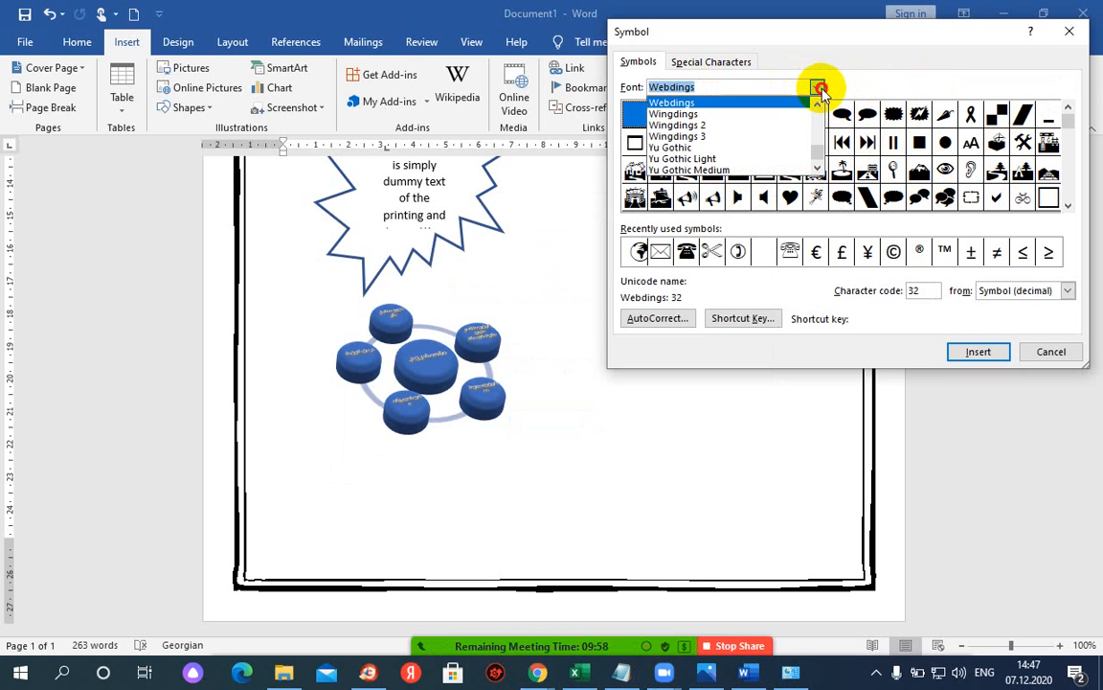
click(697, 125)
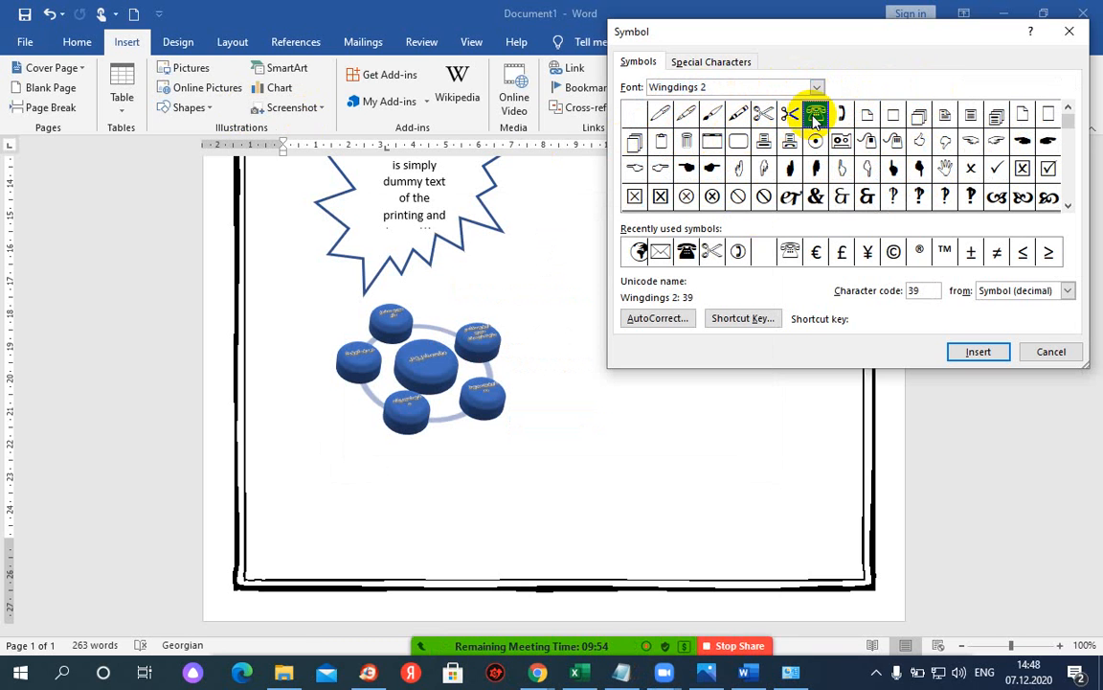
click(978, 351)
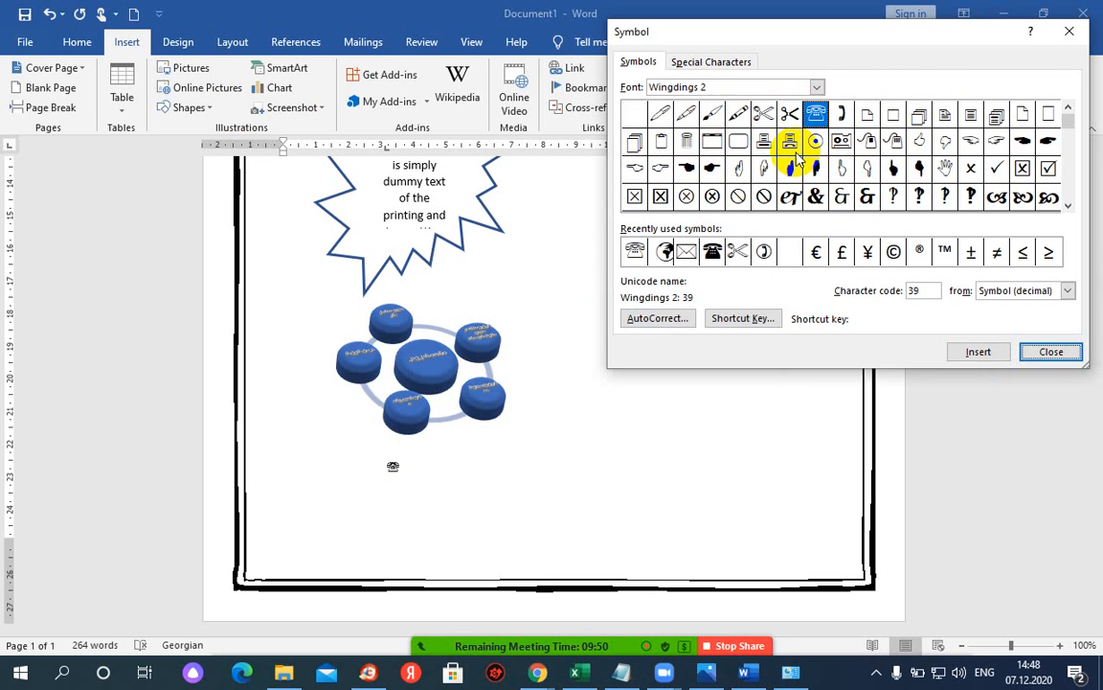
click(1032, 351)
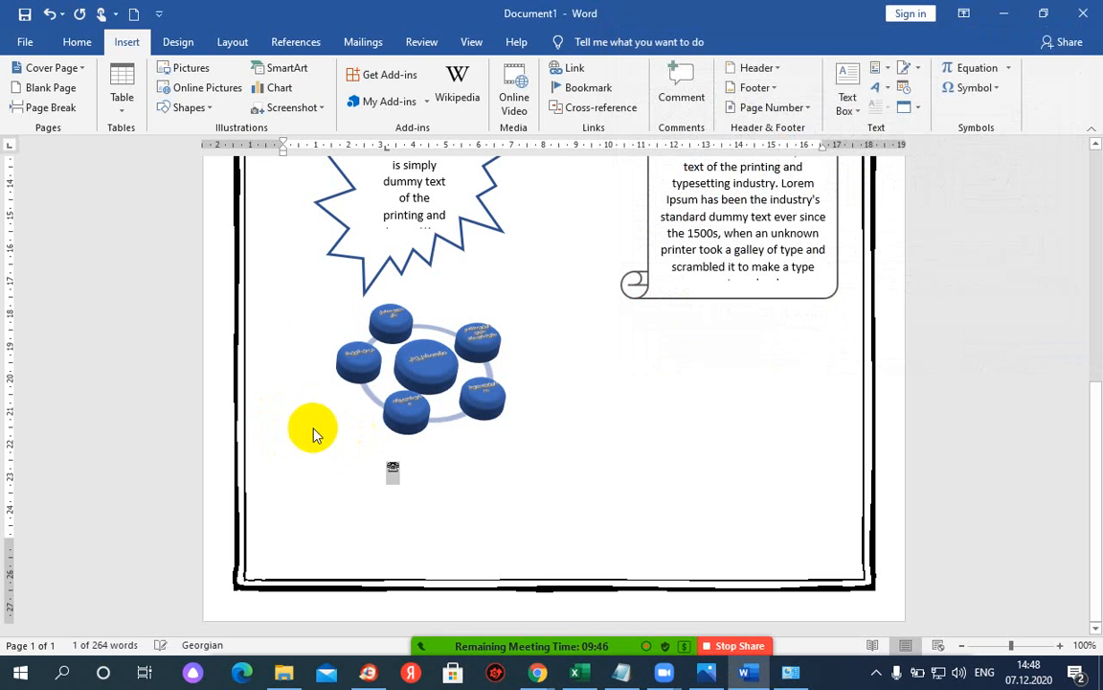
- Make the telephone symbol size 16, type the phone number after it, and start a new line
click(79, 44)
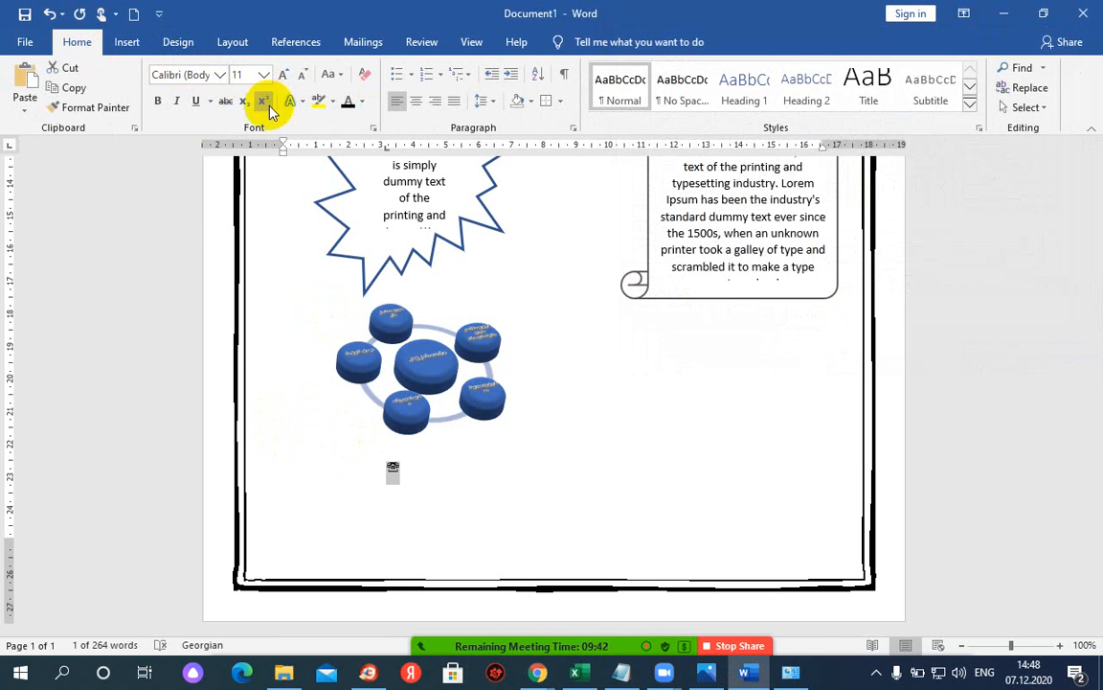
click(255, 80)
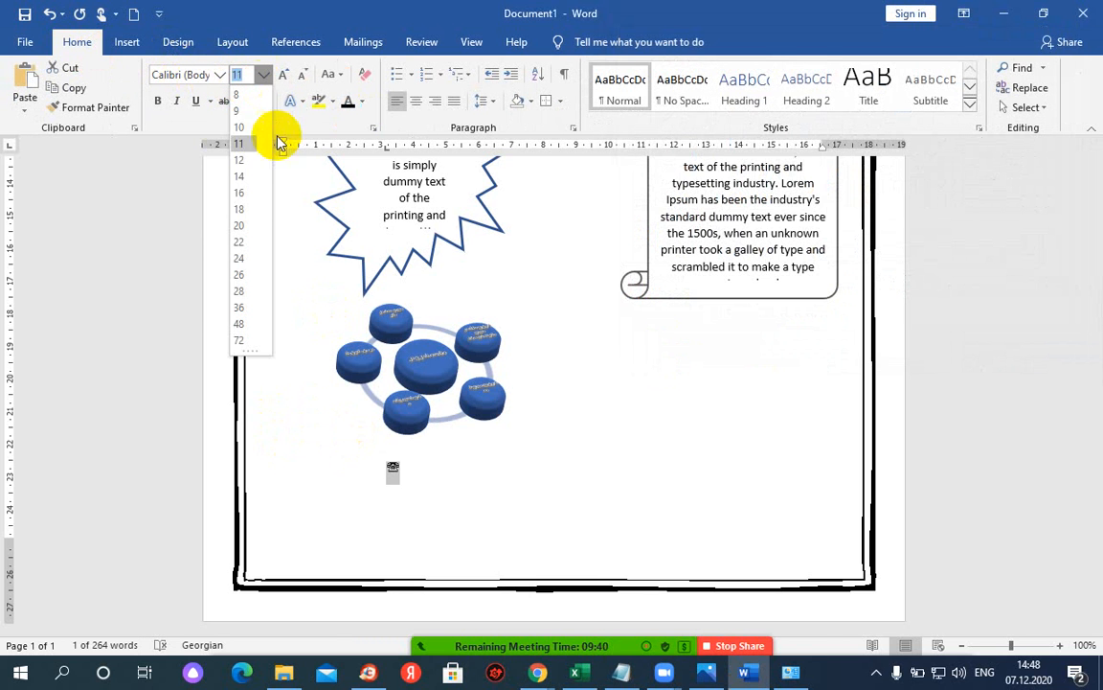
click(246, 194)
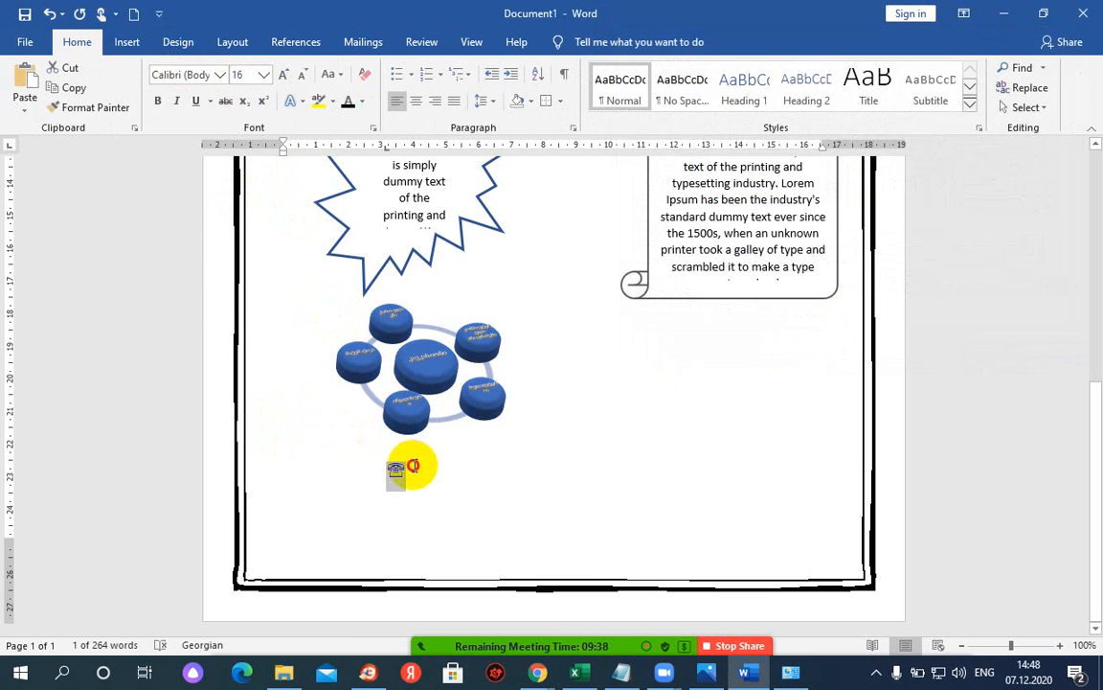
click(413, 466)
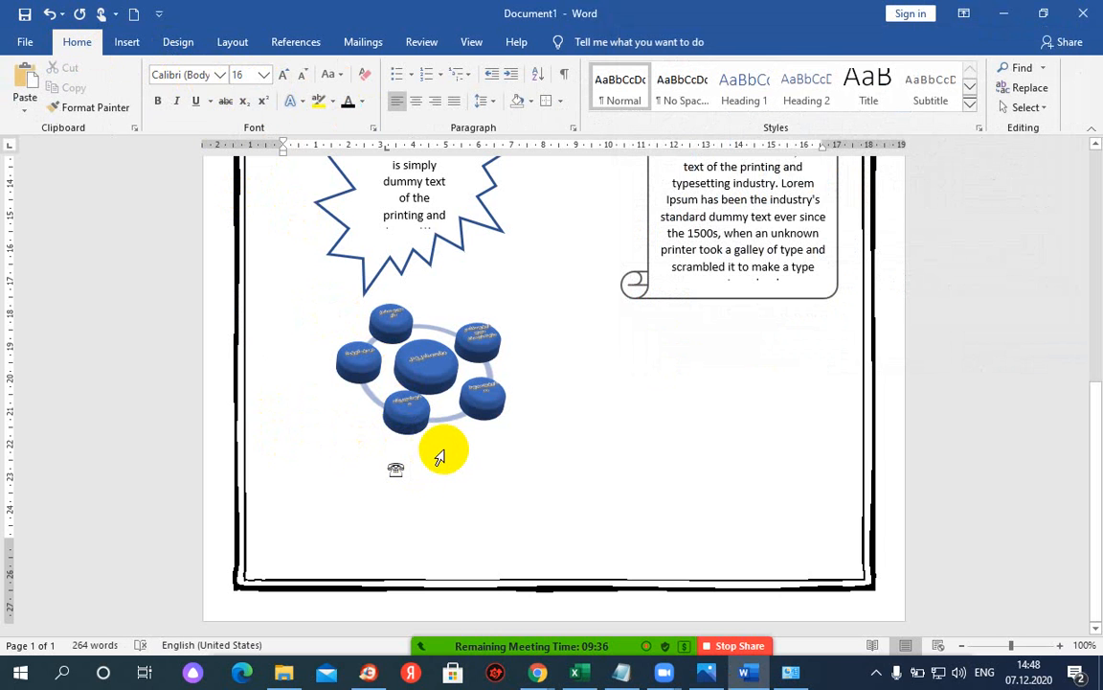
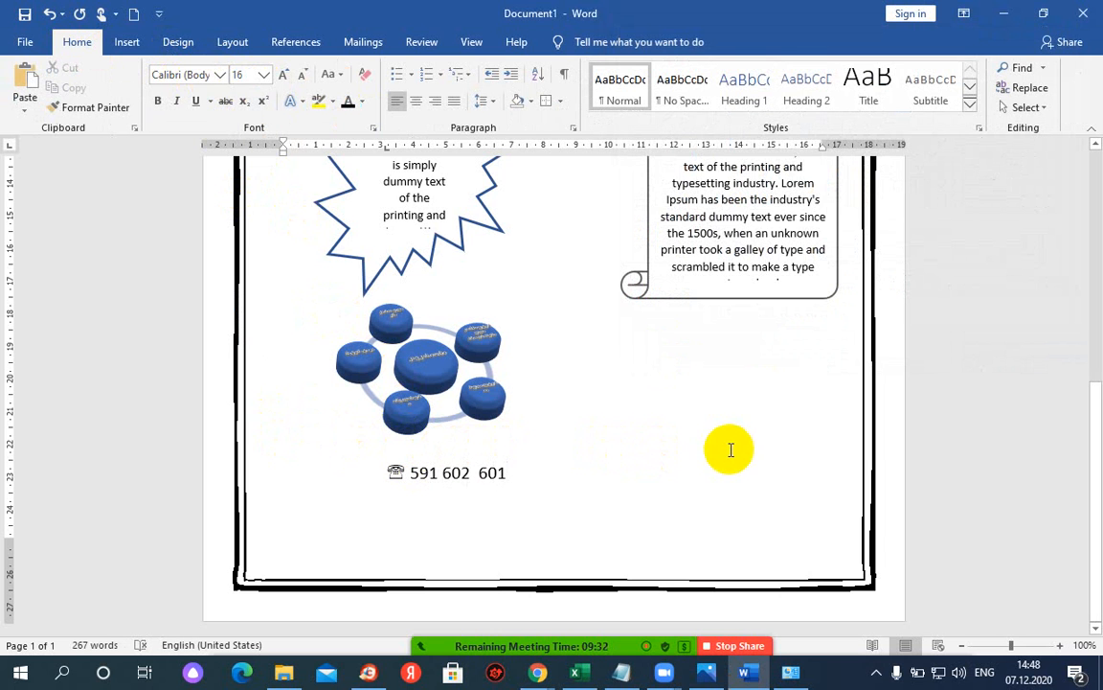
key(Return)
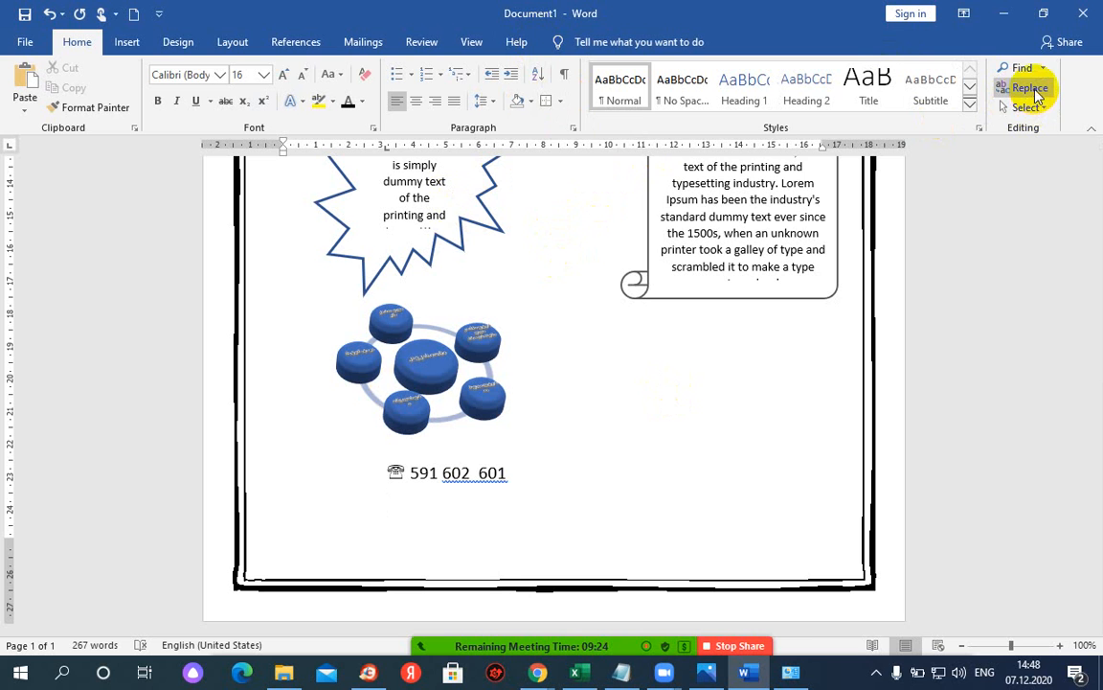
- Open the full Symbol dialog and browse the Webdings and Wingdings 2 symbol sets
click(128, 46)
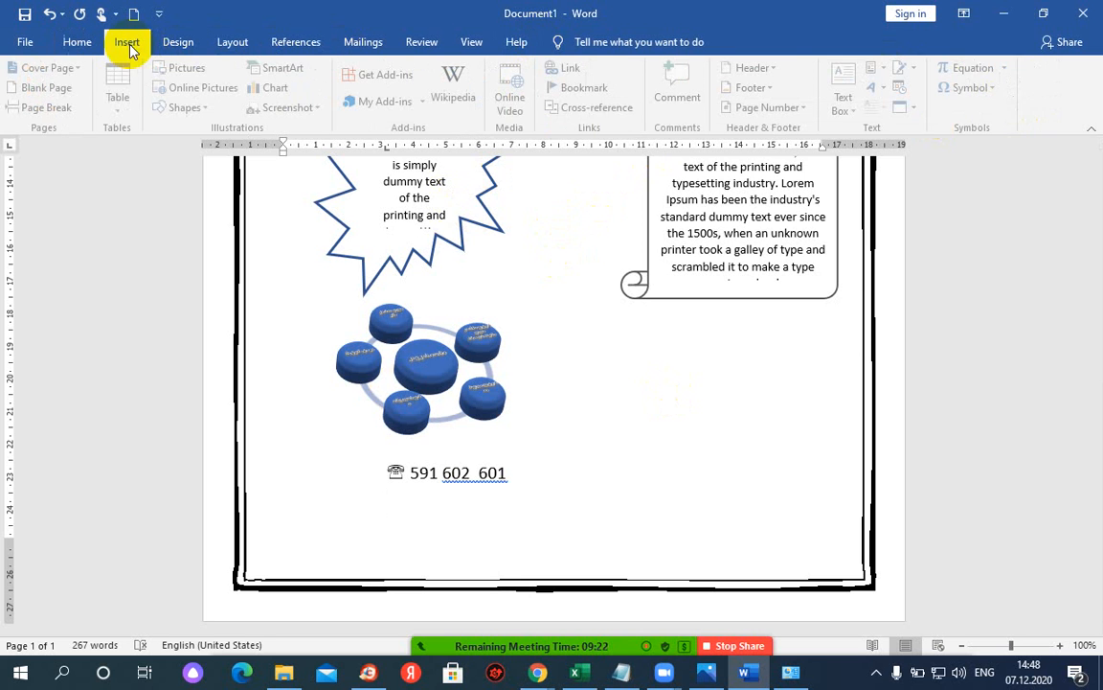
click(974, 87)
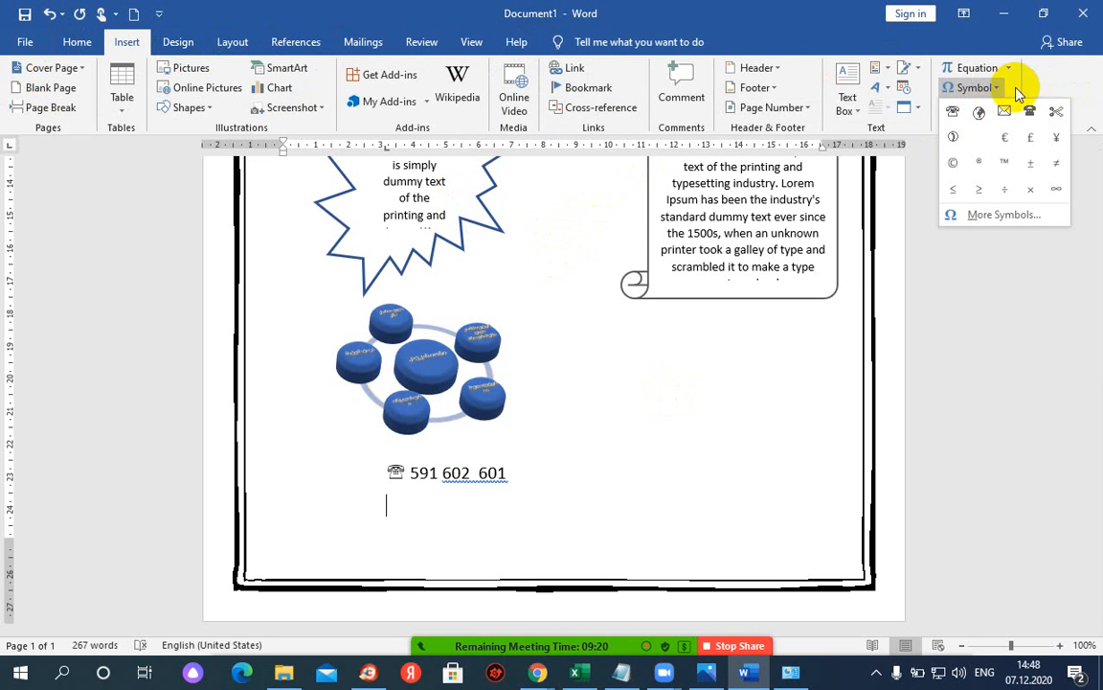
click(986, 216)
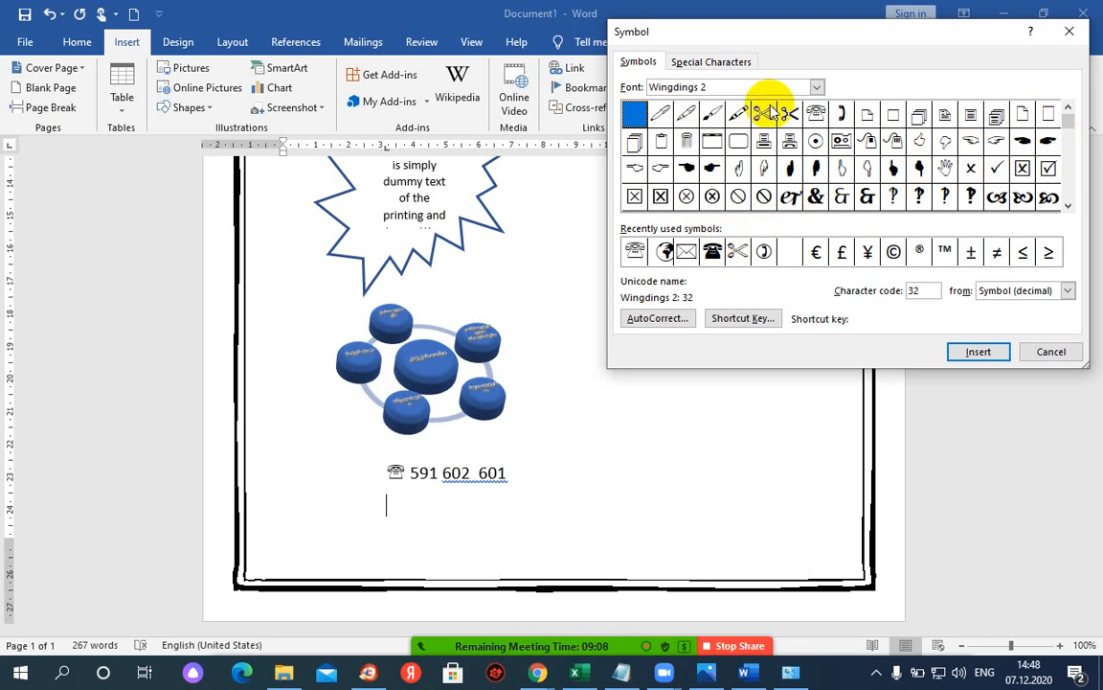
click(816, 87)
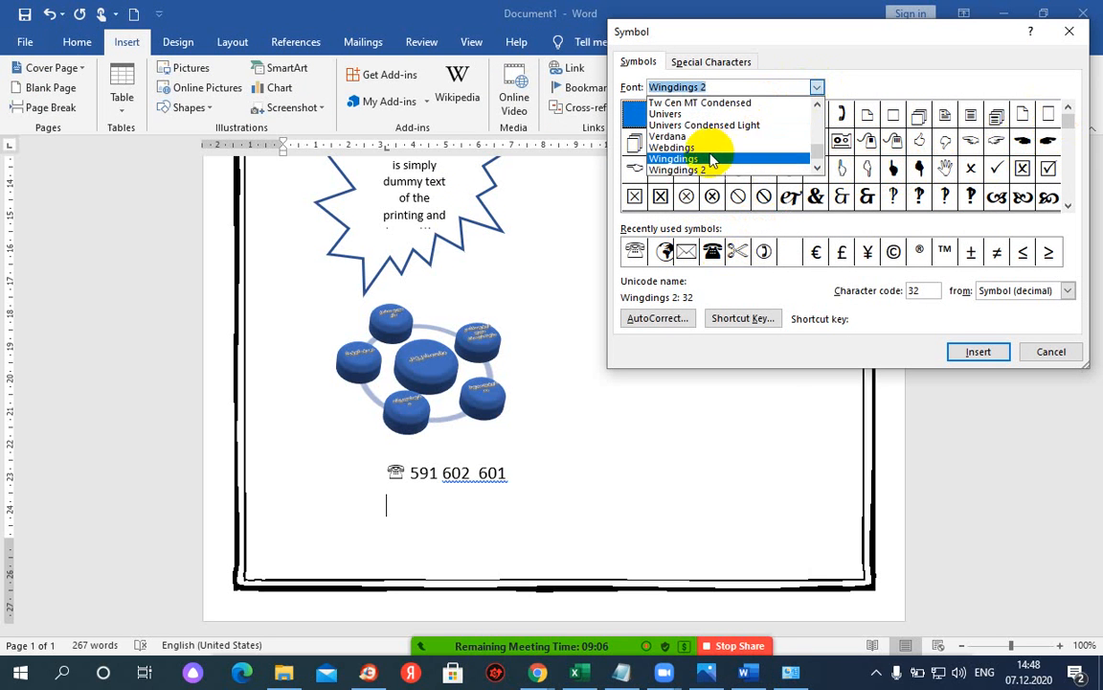
click(455, 152)
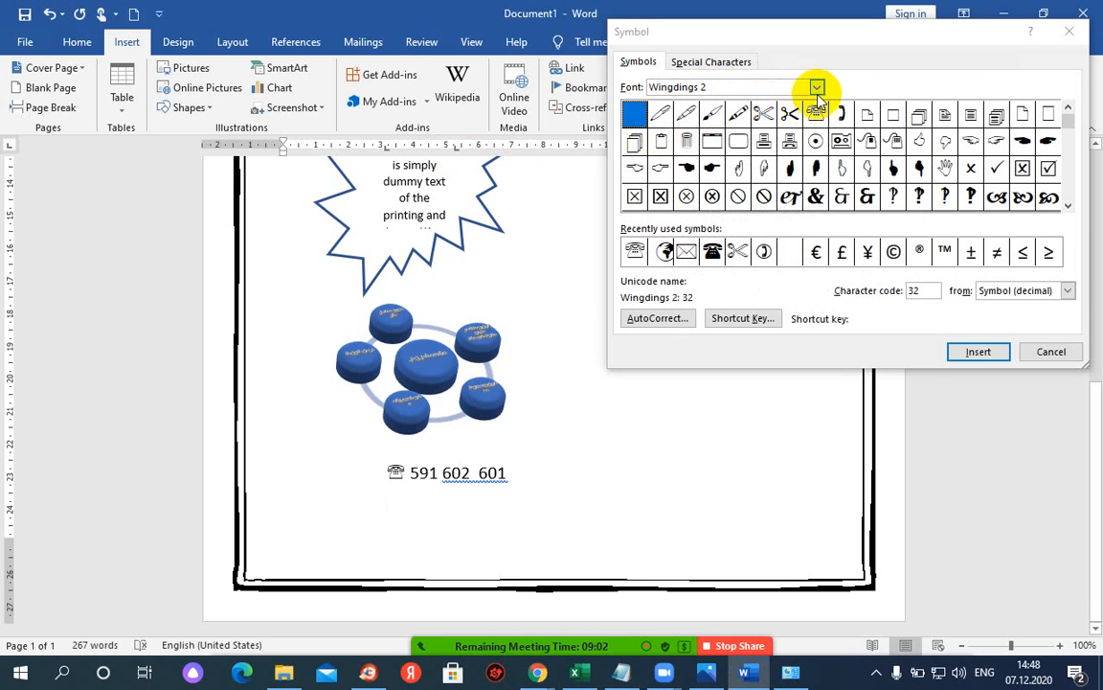
click(816, 87)
click(710, 148)
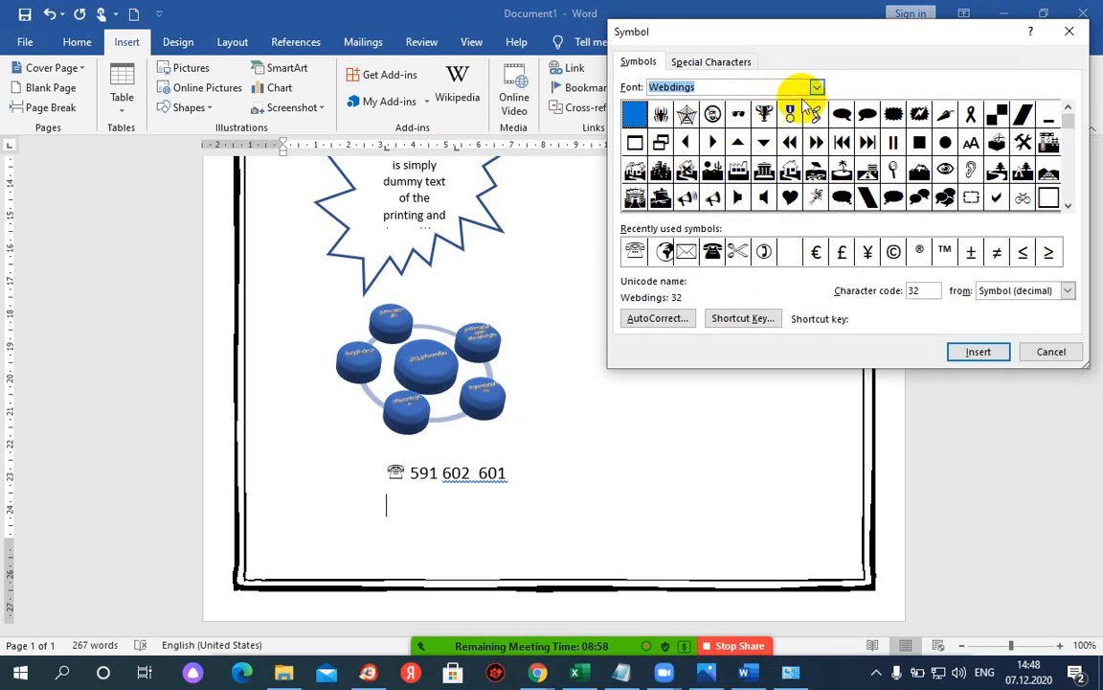
click(819, 89)
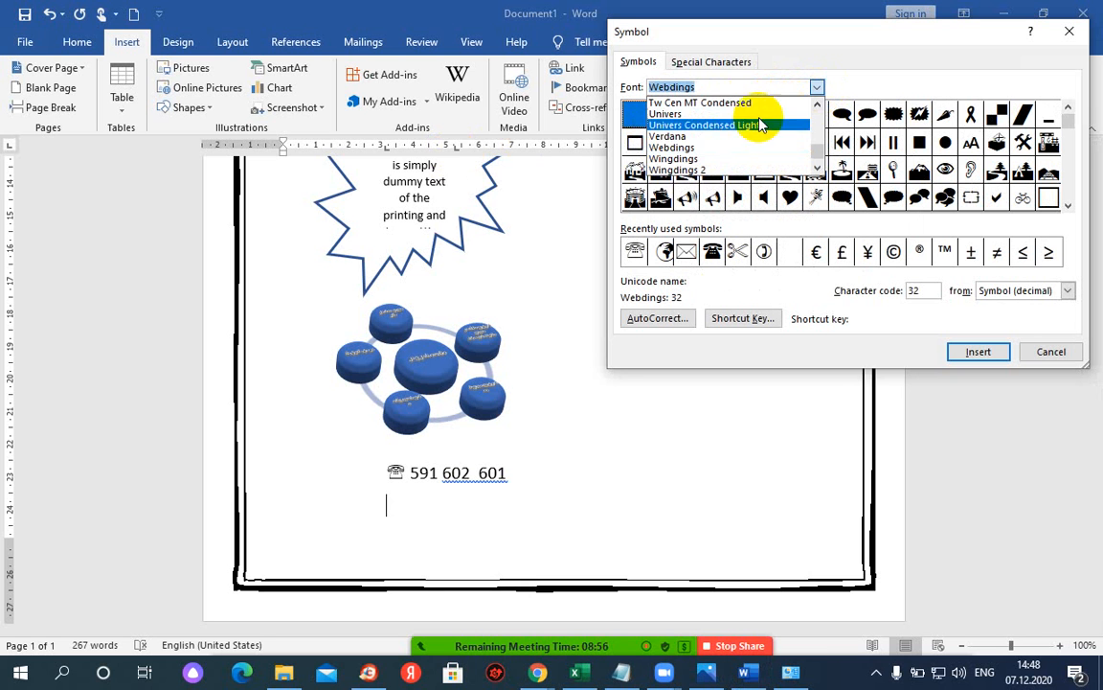
click(709, 163)
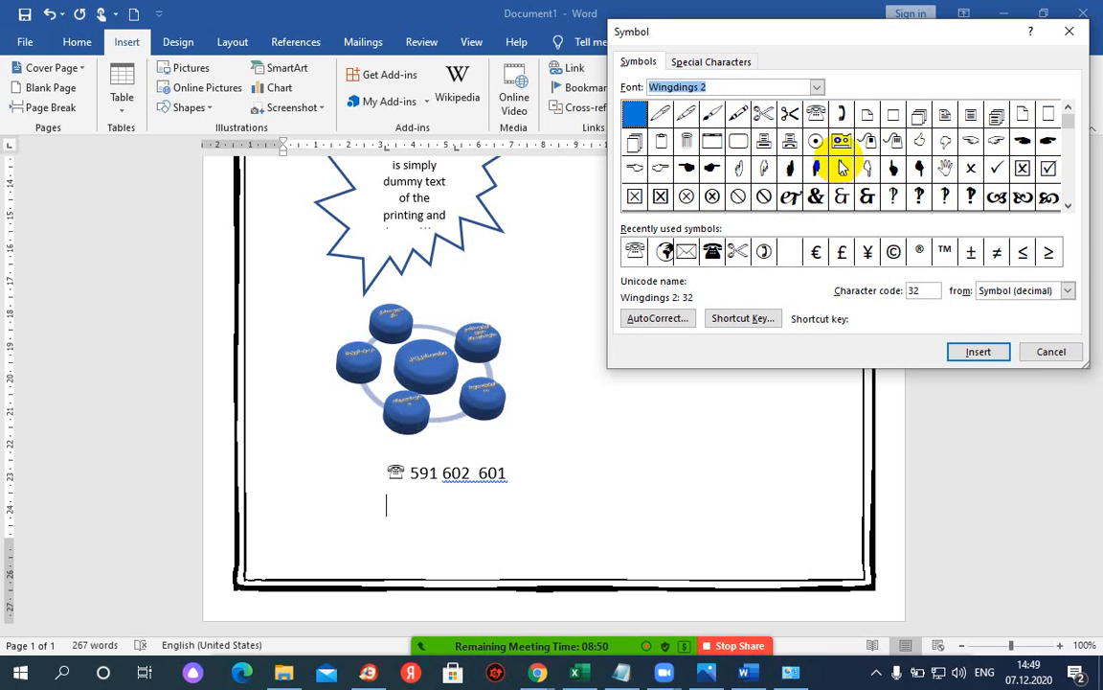
- Insert a Wingdings envelope symbol on the line below the phone number
click(776, 88)
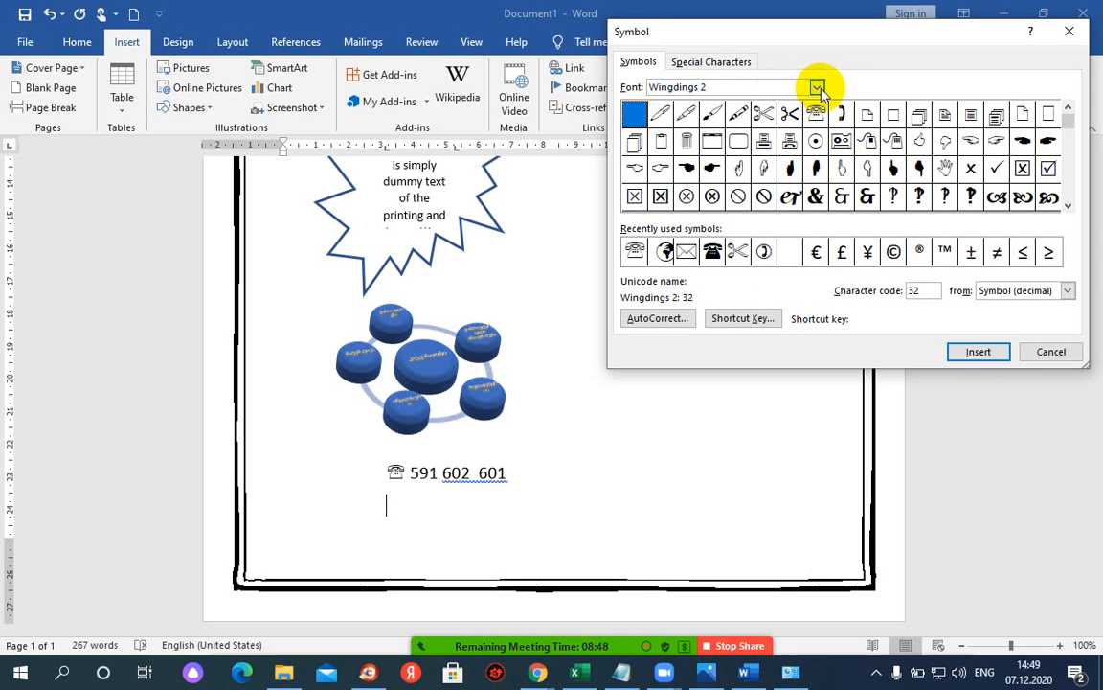
click(819, 89)
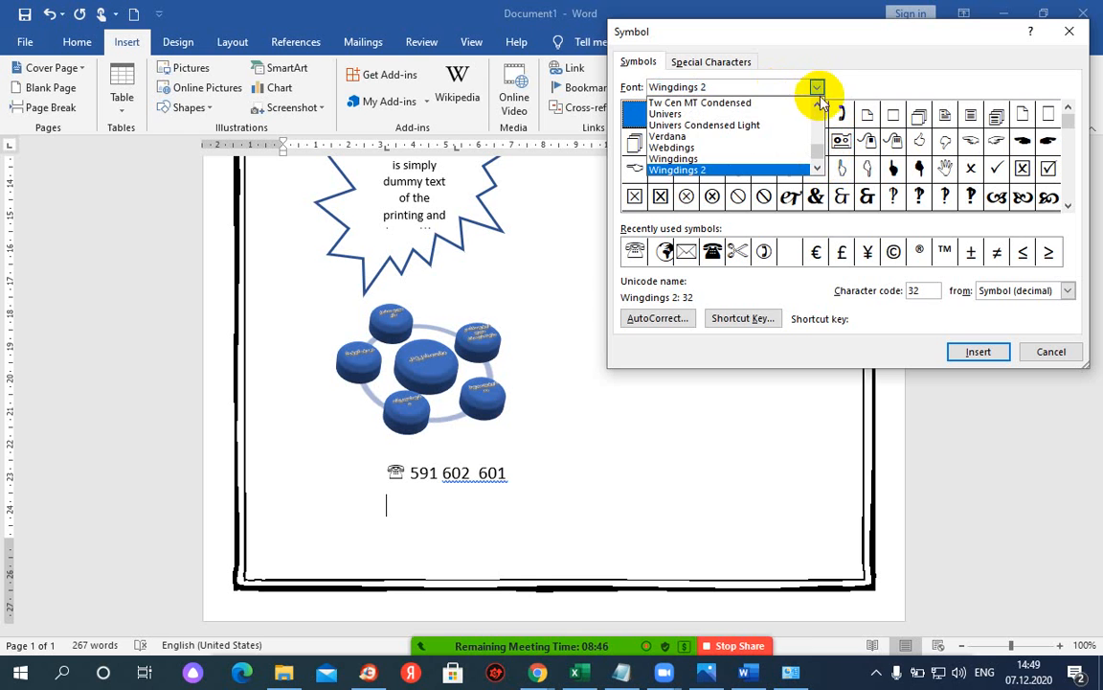
click(747, 159)
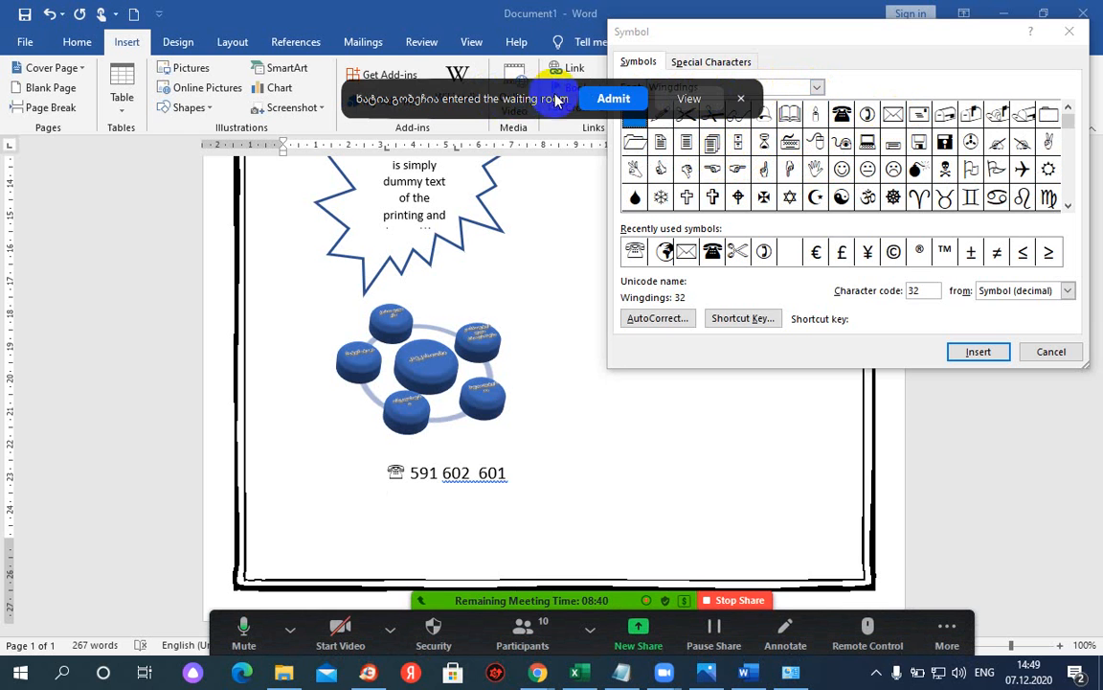
click(598, 98)
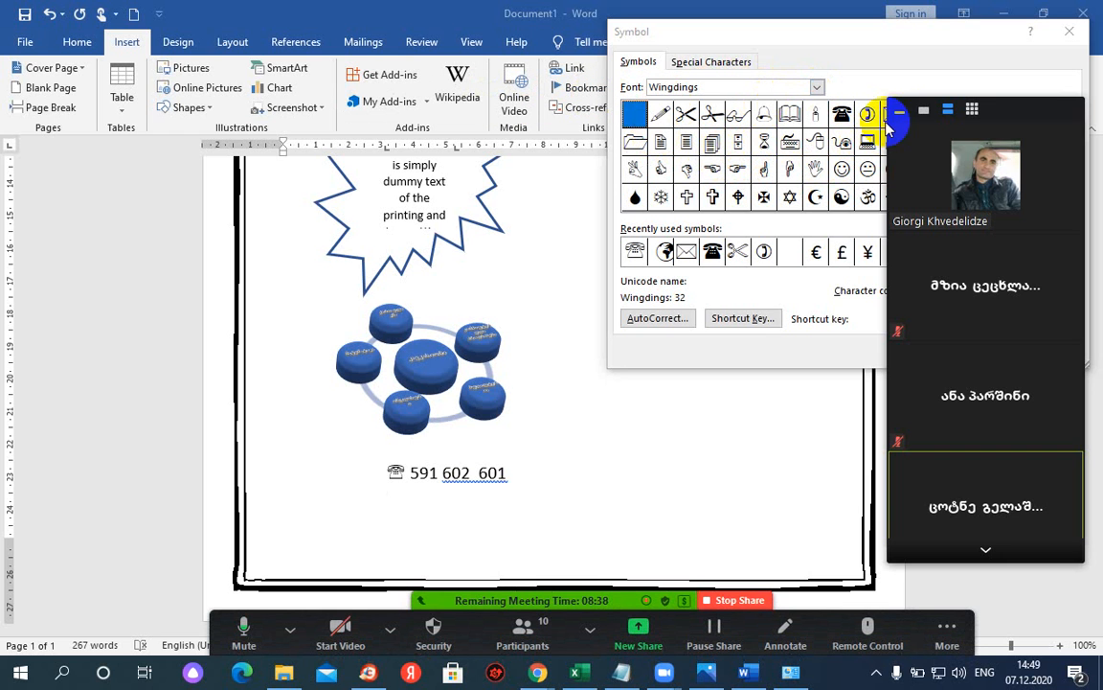
drag(915, 114, 926, 114)
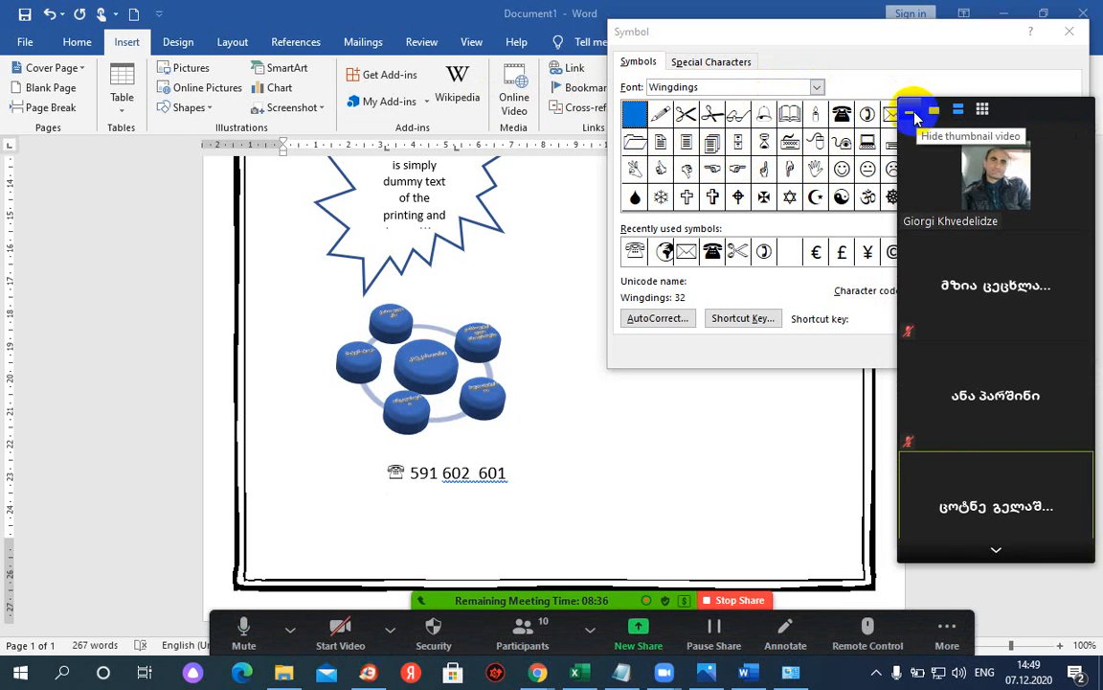
click(917, 115)
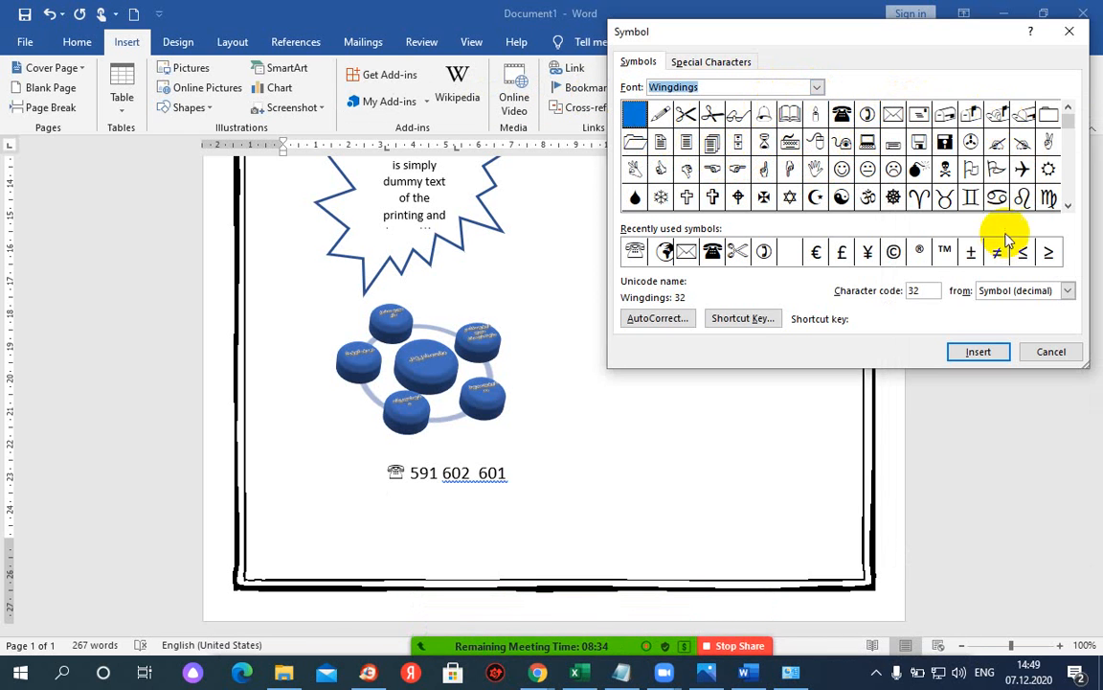
click(893, 114)
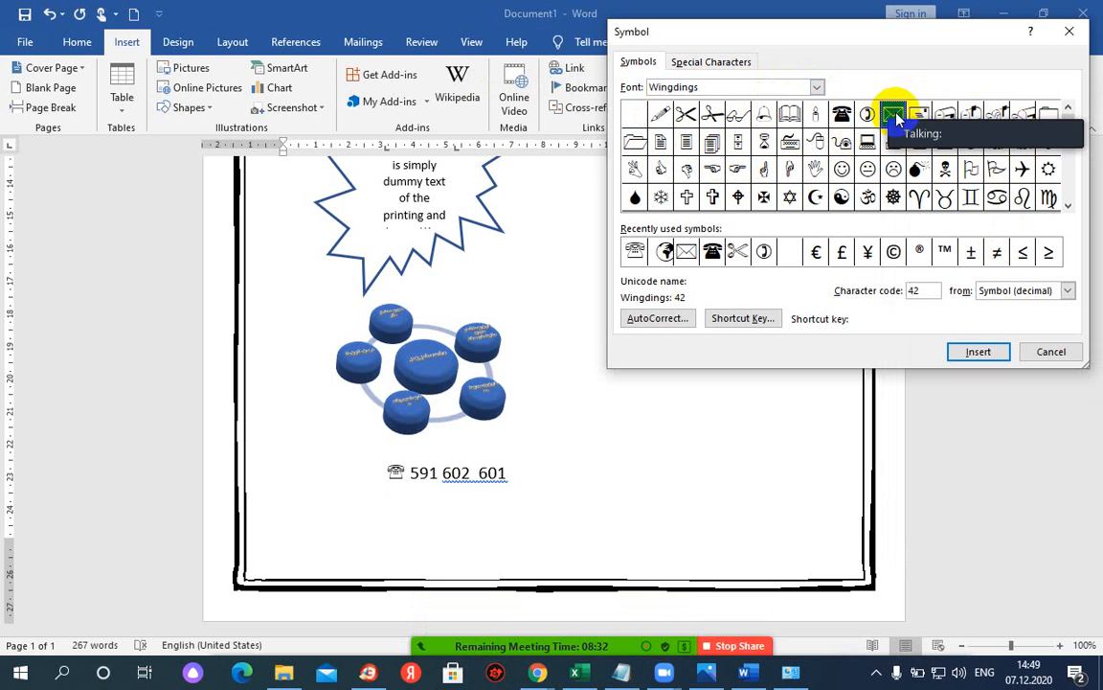
click(979, 352)
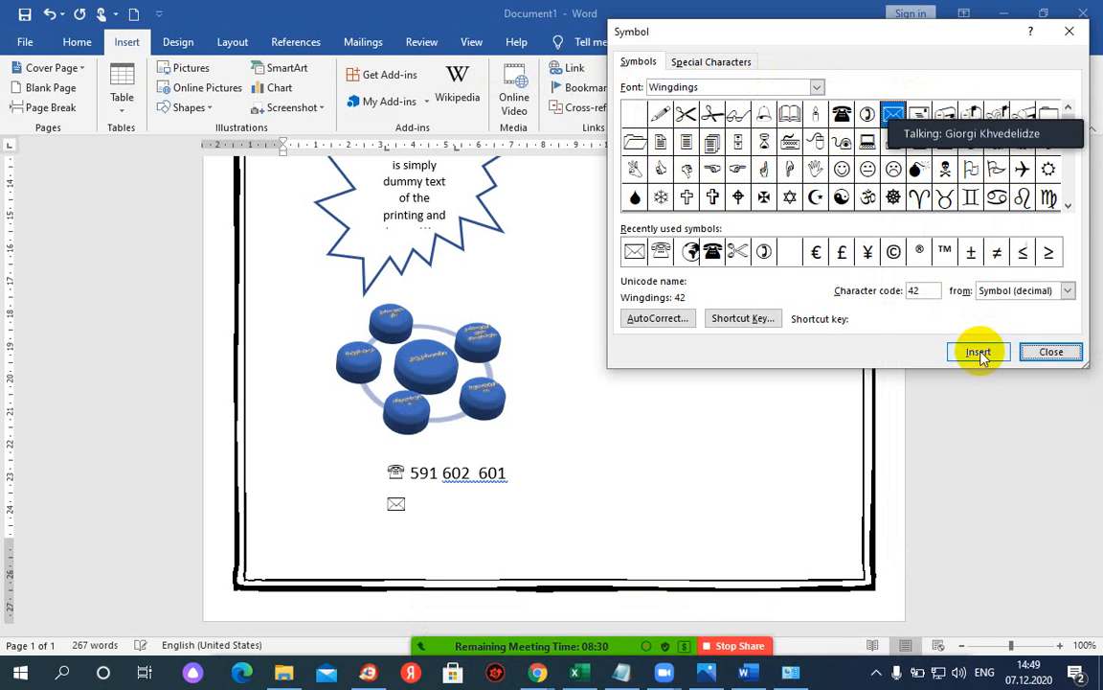
- Type the contact e-mail address after the envelope and add a globe symbol from recent symbols
click(436, 505)
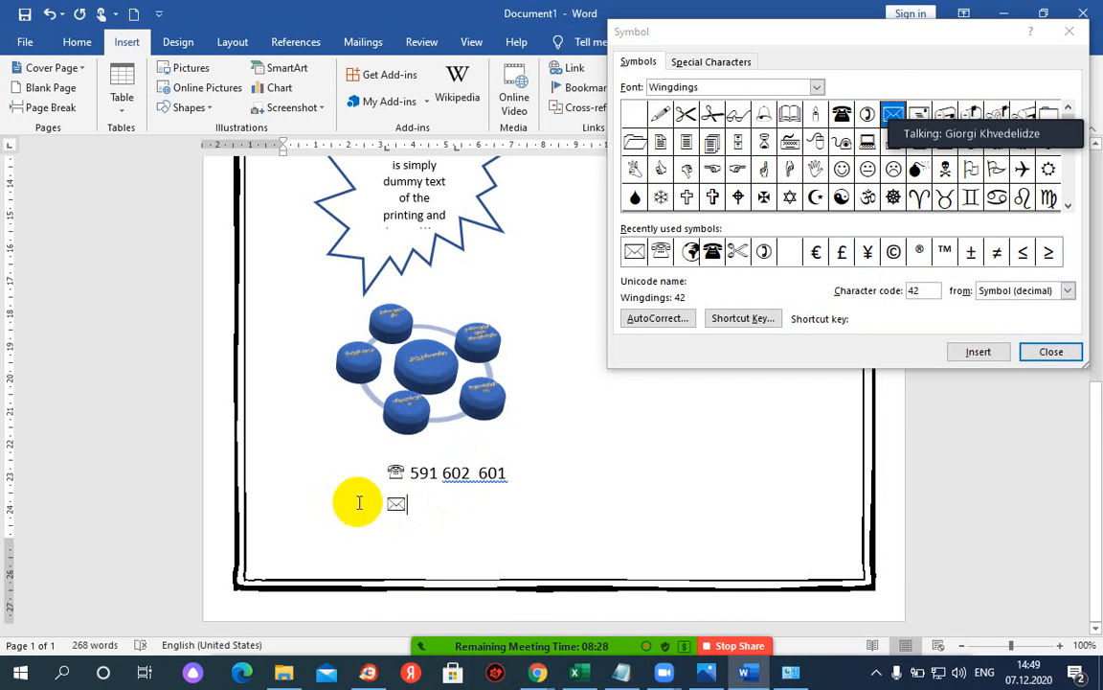
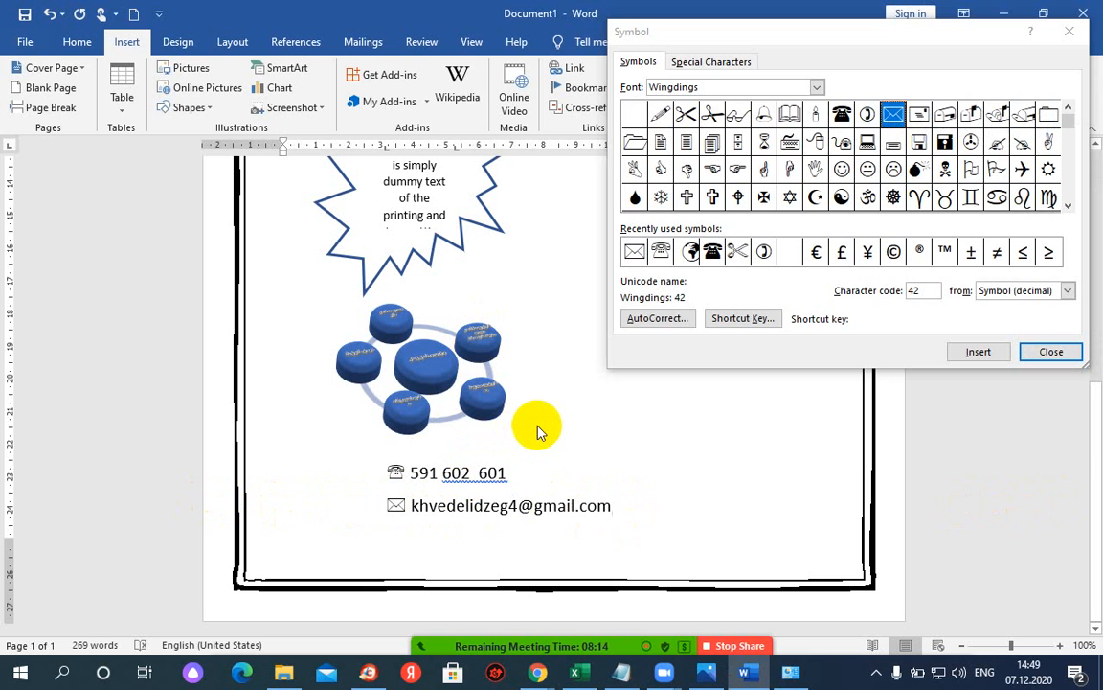
click(689, 251)
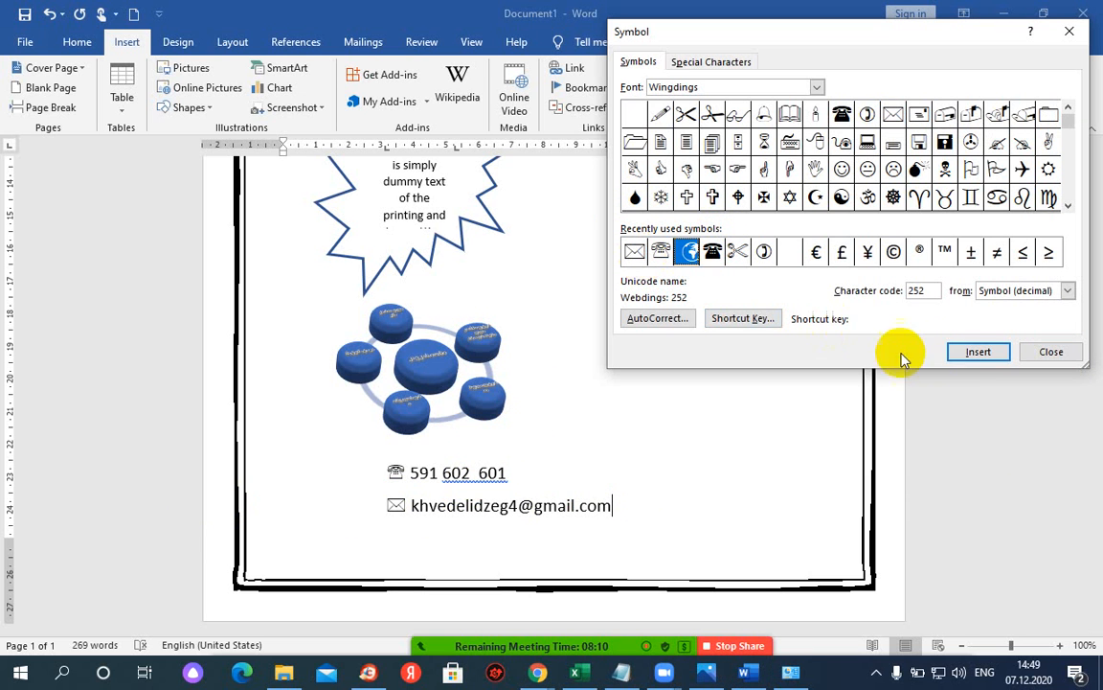
click(974, 353)
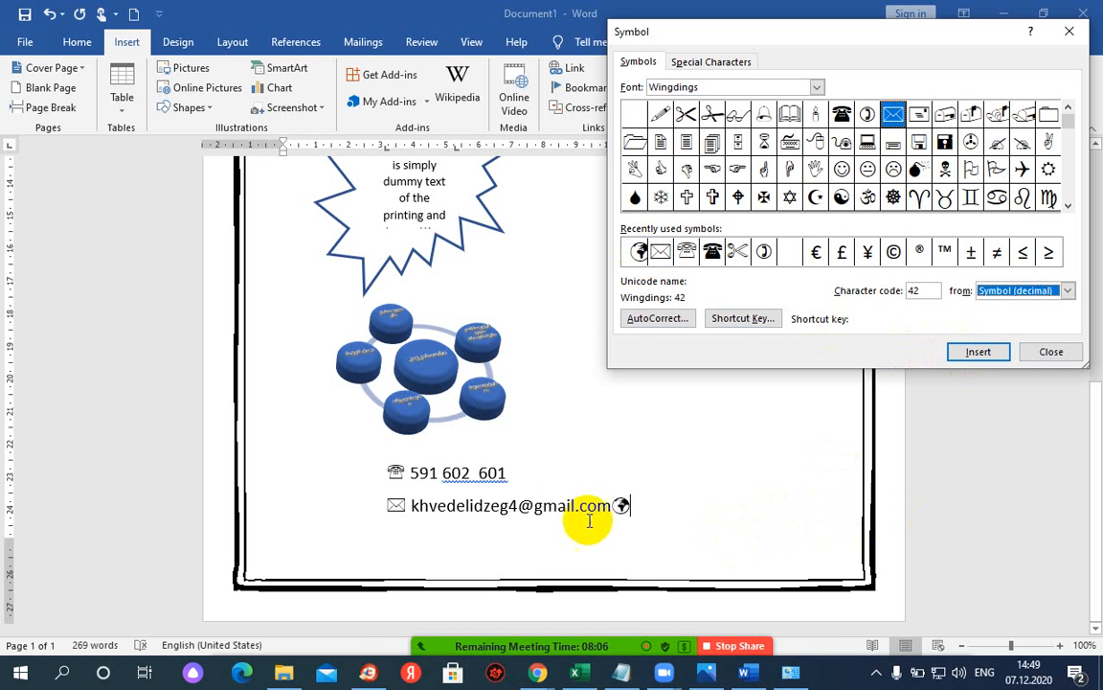
click(1050, 351)
key(Left)
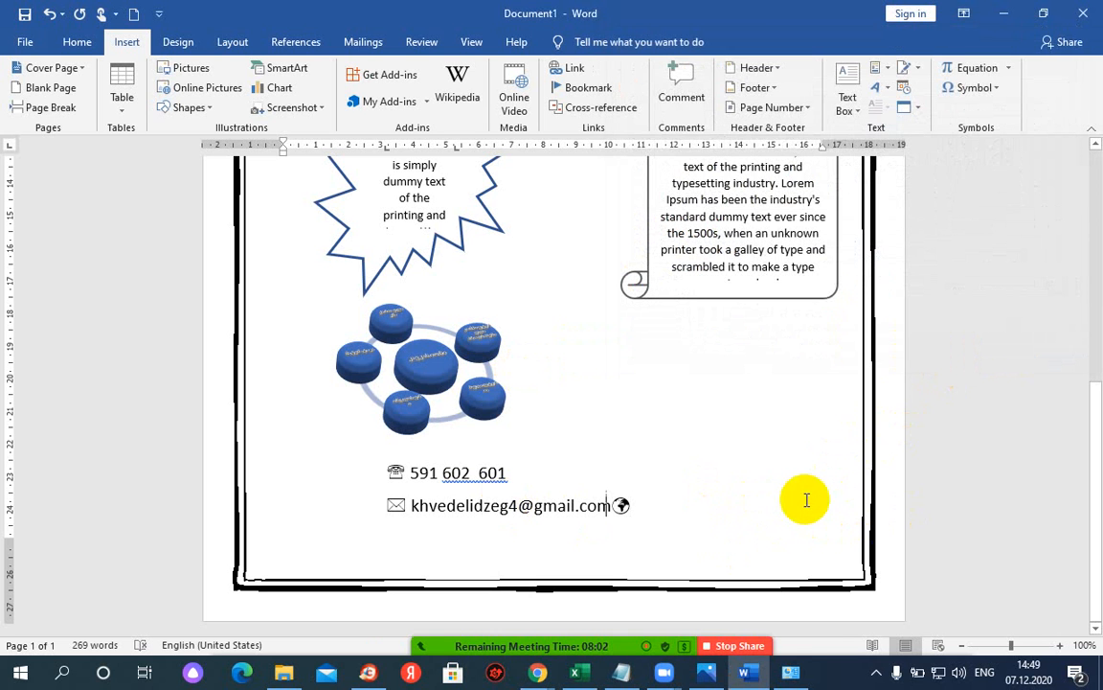
- Move the globe symbol onto its own line and shrink the starburst shape slightly
key(Return)
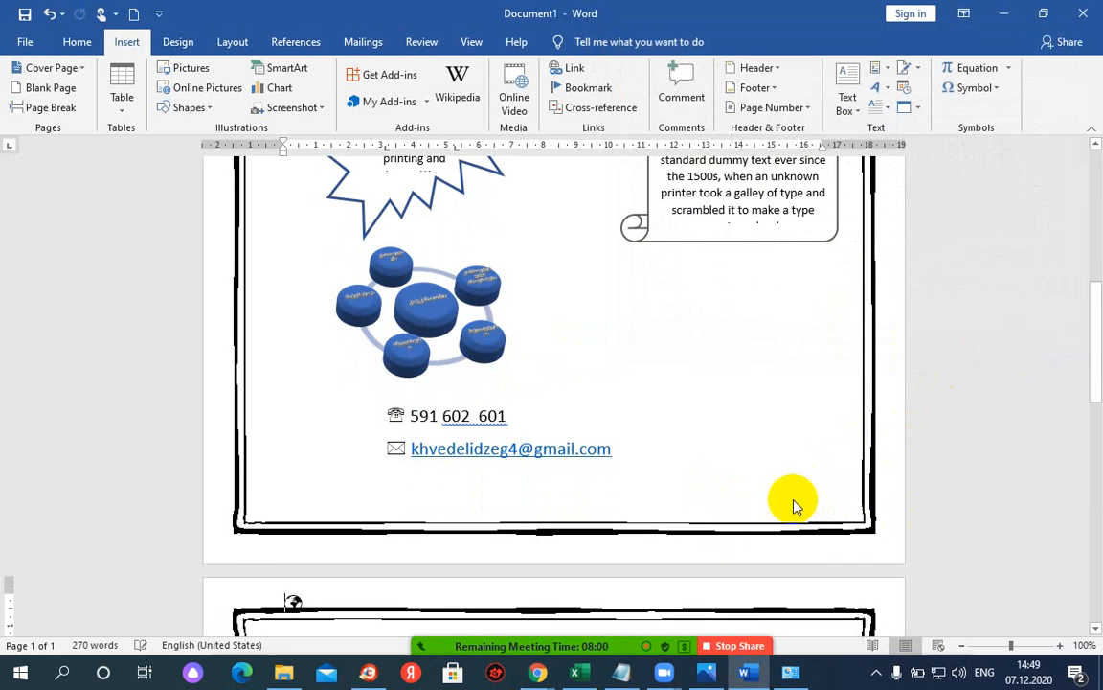
scroll(522, 450, down, 1)
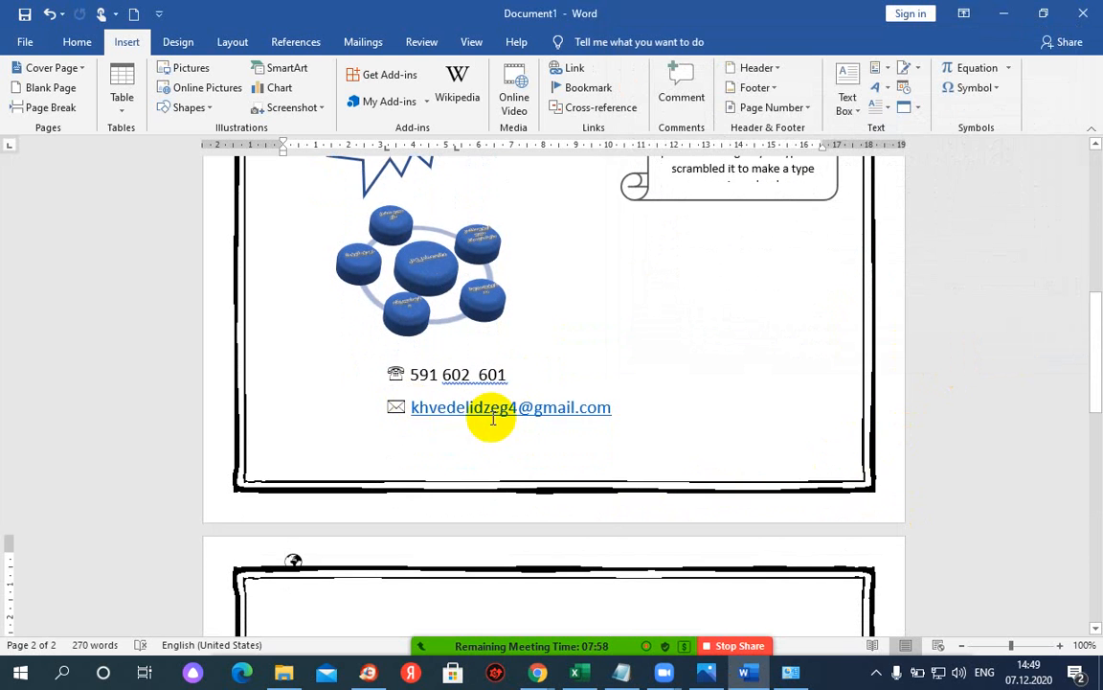
scroll(287, 416, down, 2)
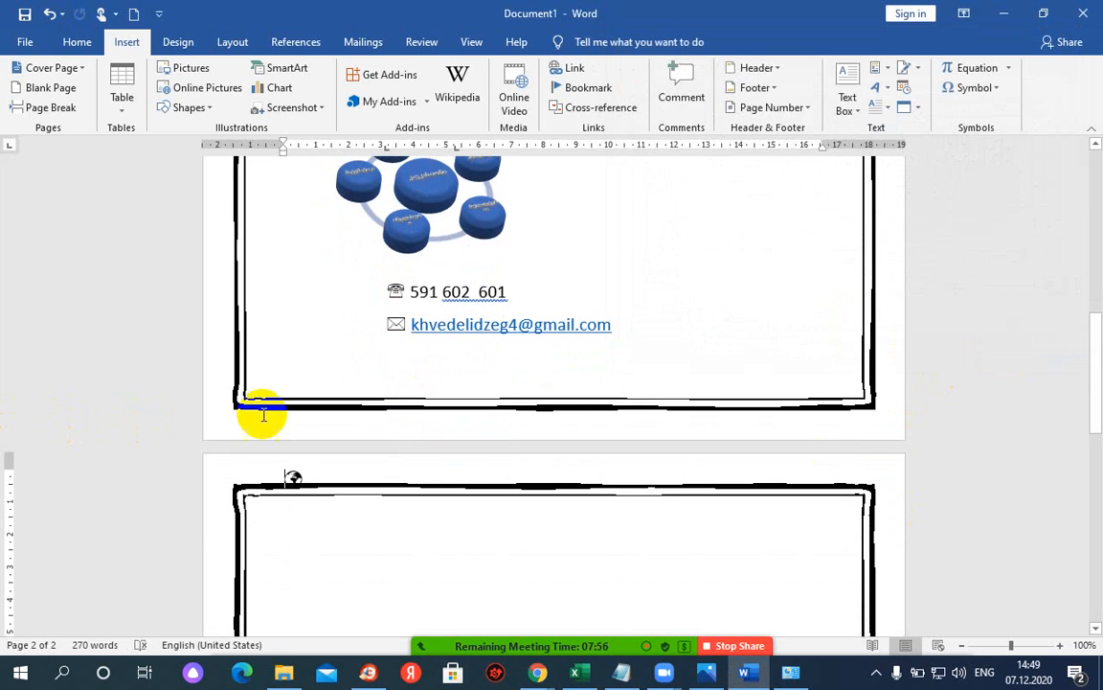
scroll(421, 355, up, 2)
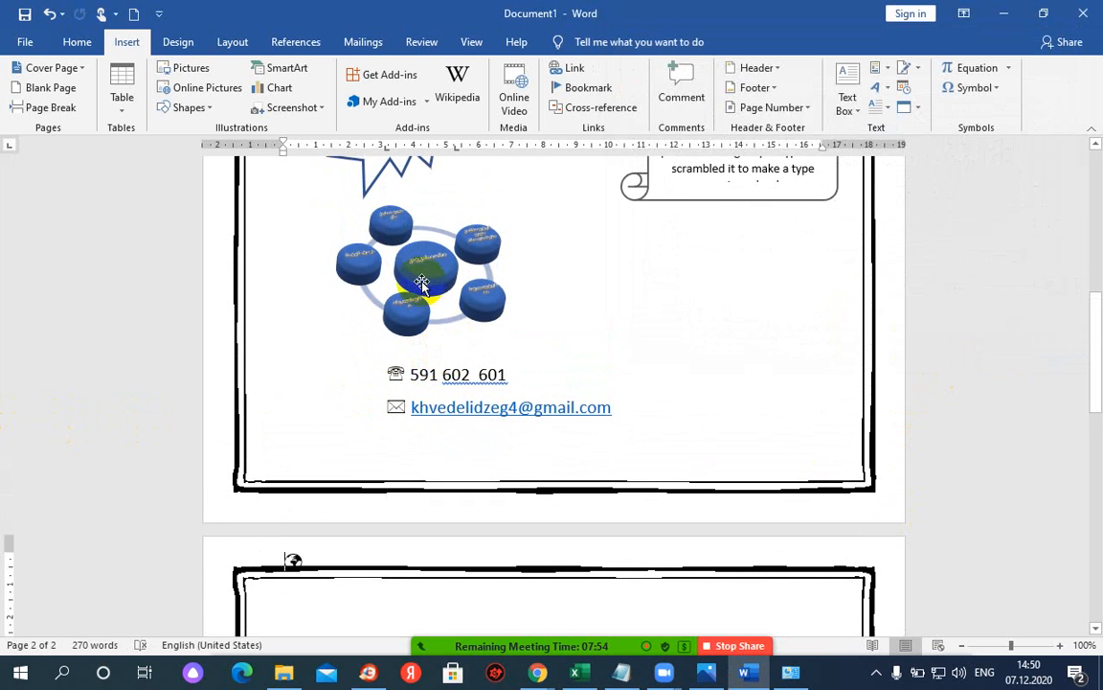
scroll(445, 306, up, 9)
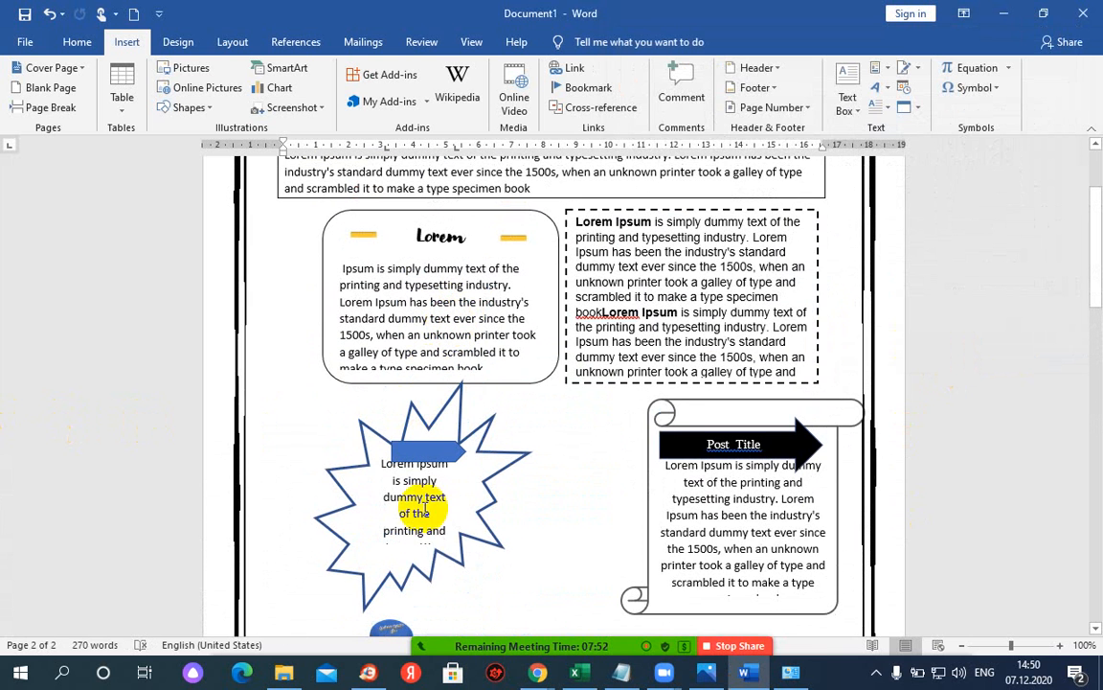
click(430, 537)
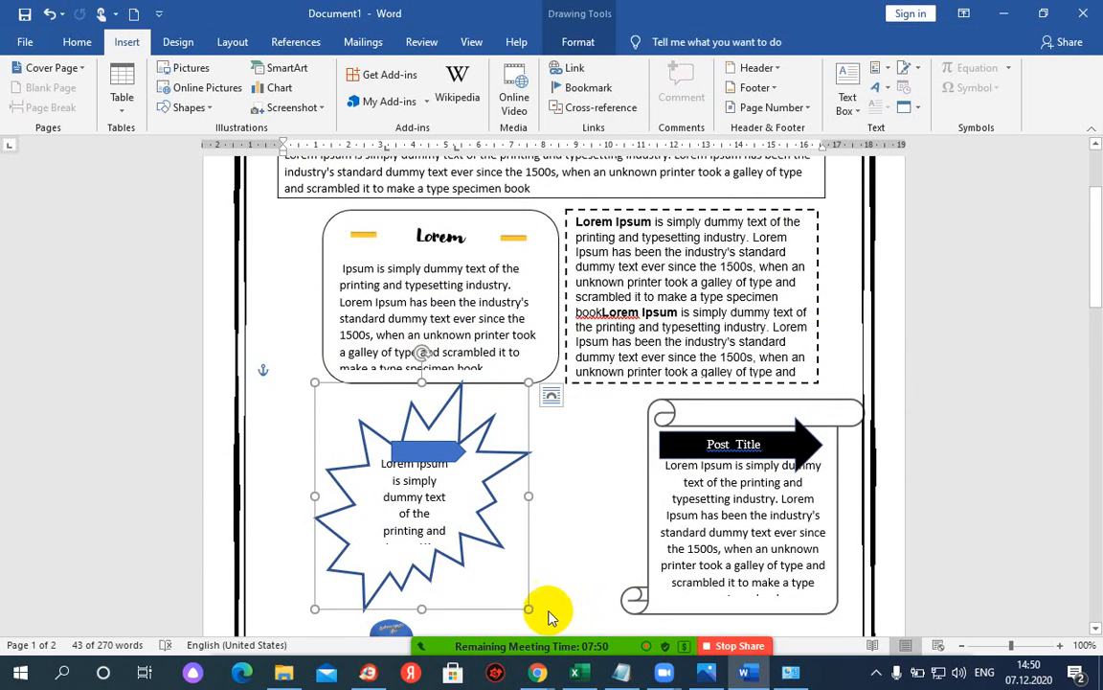
drag(532, 610, 522, 558)
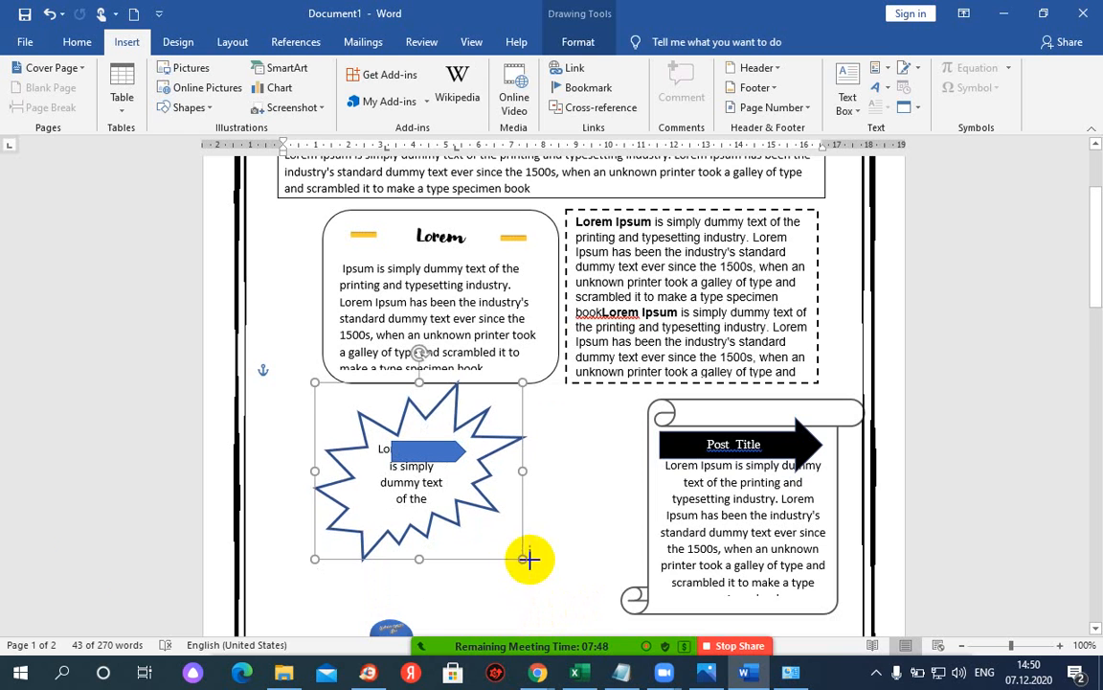
- Move the SmartArt cycle diagram up so it sits directly beneath the starburst
scroll(383, 483, down, 3)
click(424, 475)
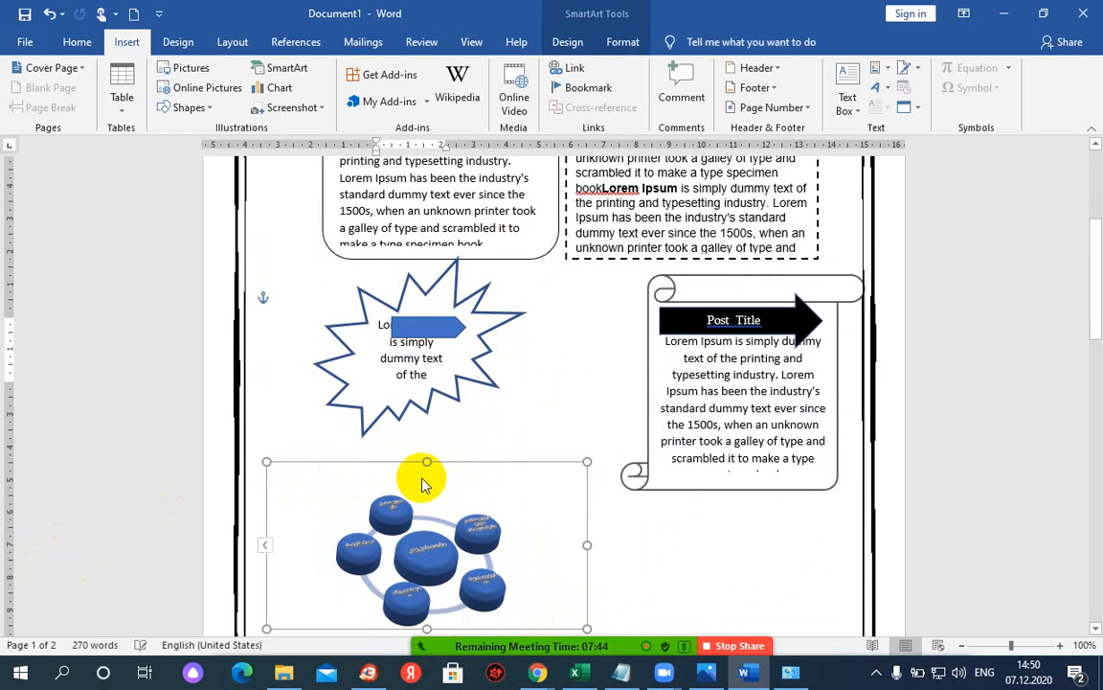
drag(426, 485, 604, 480)
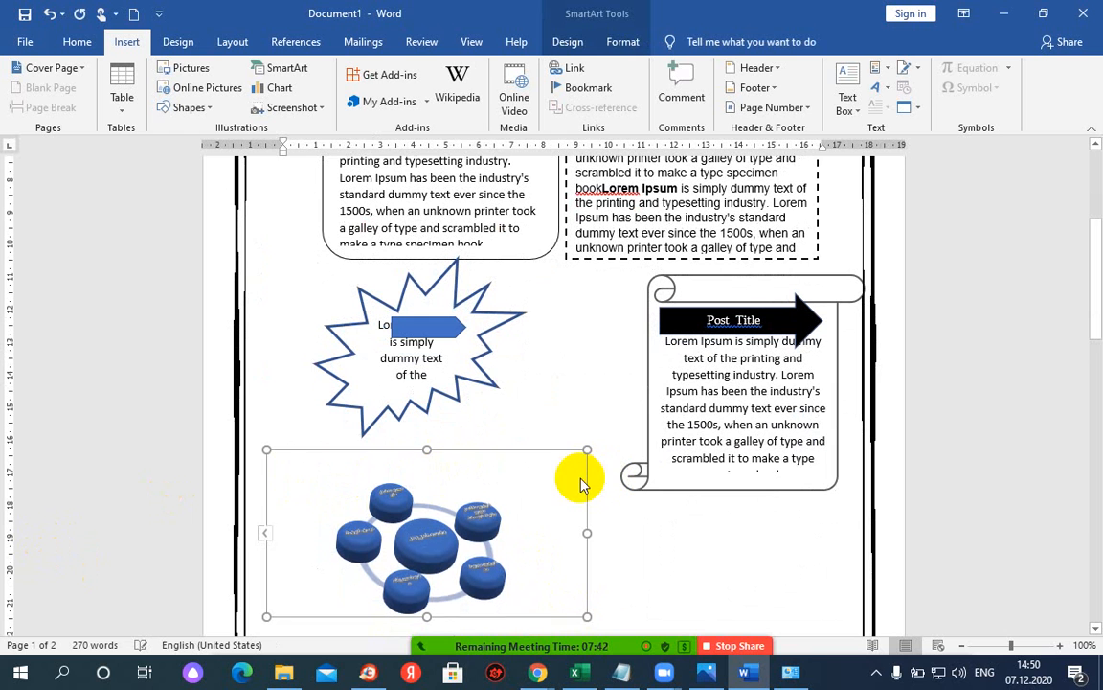
key(Up)
key(Up)
key(Up)
key(Up)
key(Up)
key(Up)
key(Up)
key(Up)
key(Up)
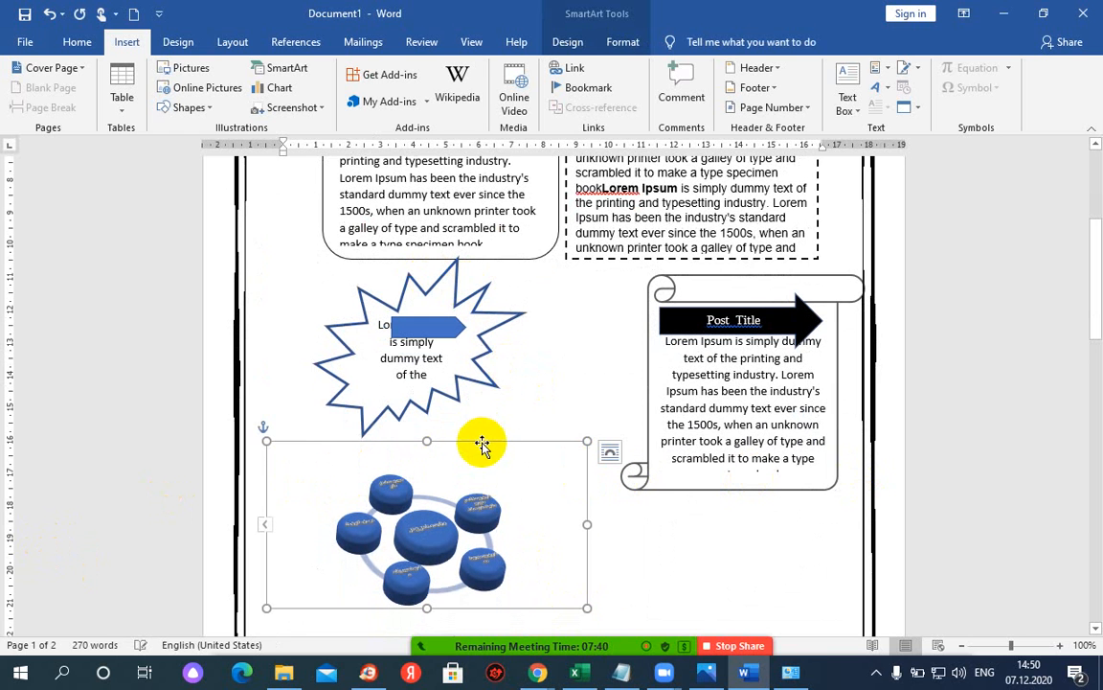
drag(482, 443, 473, 412)
scroll(473, 511, down, 2)
click(426, 489)
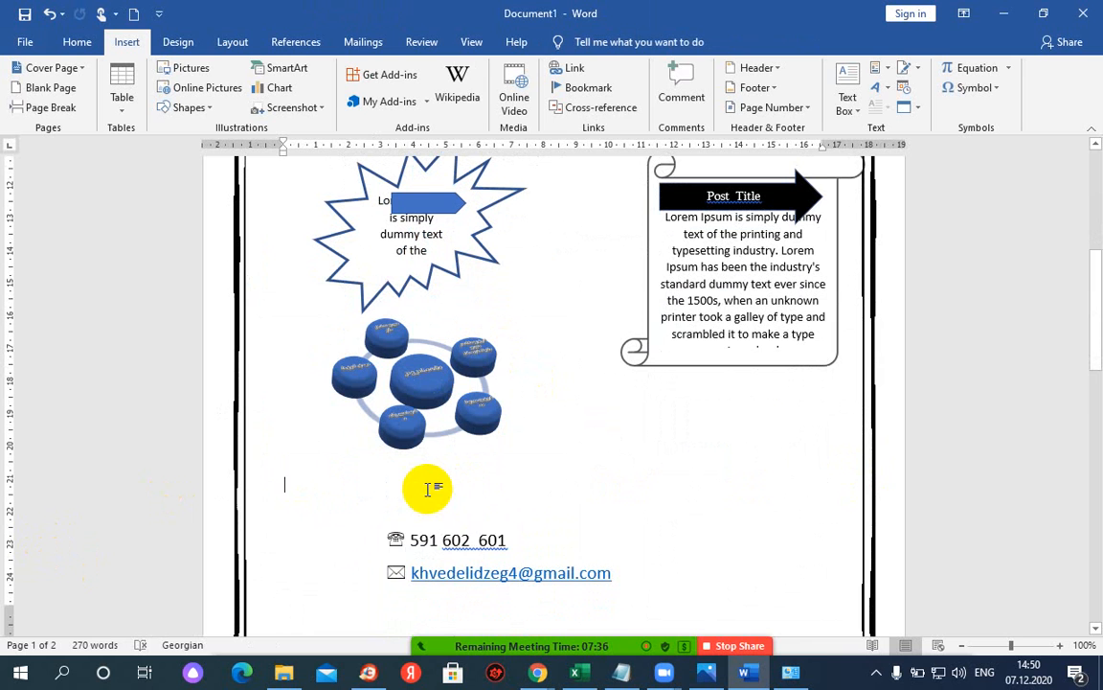
- Remove the blank line, indent the globe to align with the symbols above, and type kavkasioni.edu.com.ge
key(ctrl+z)
key(ctrl+z)
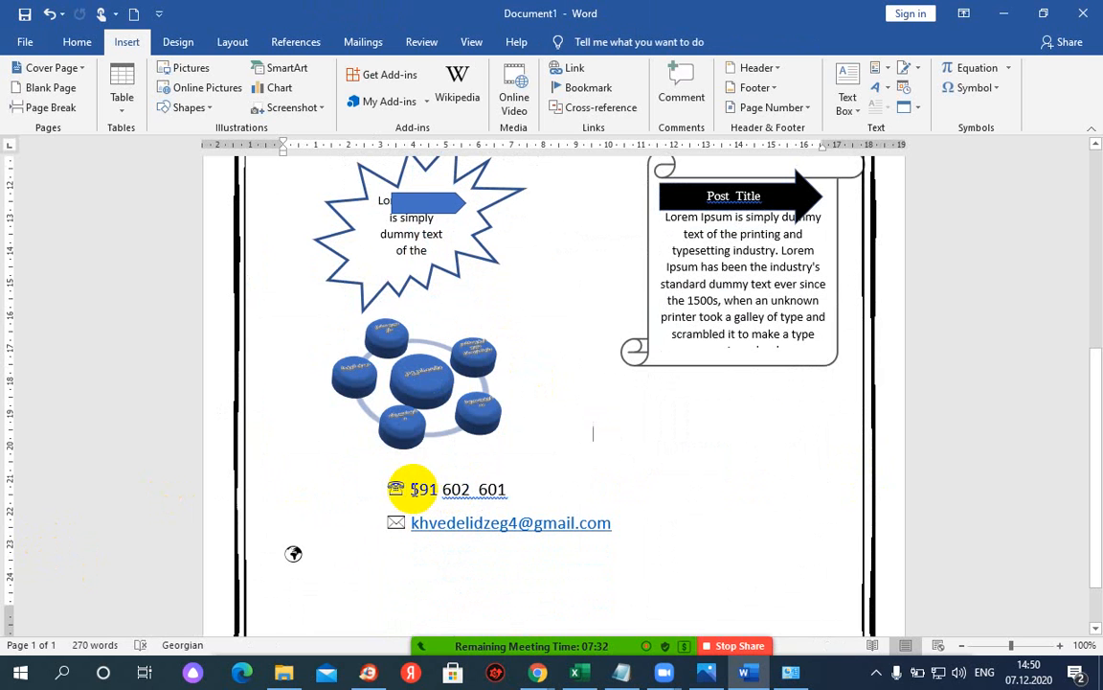
key(ctrl+z)
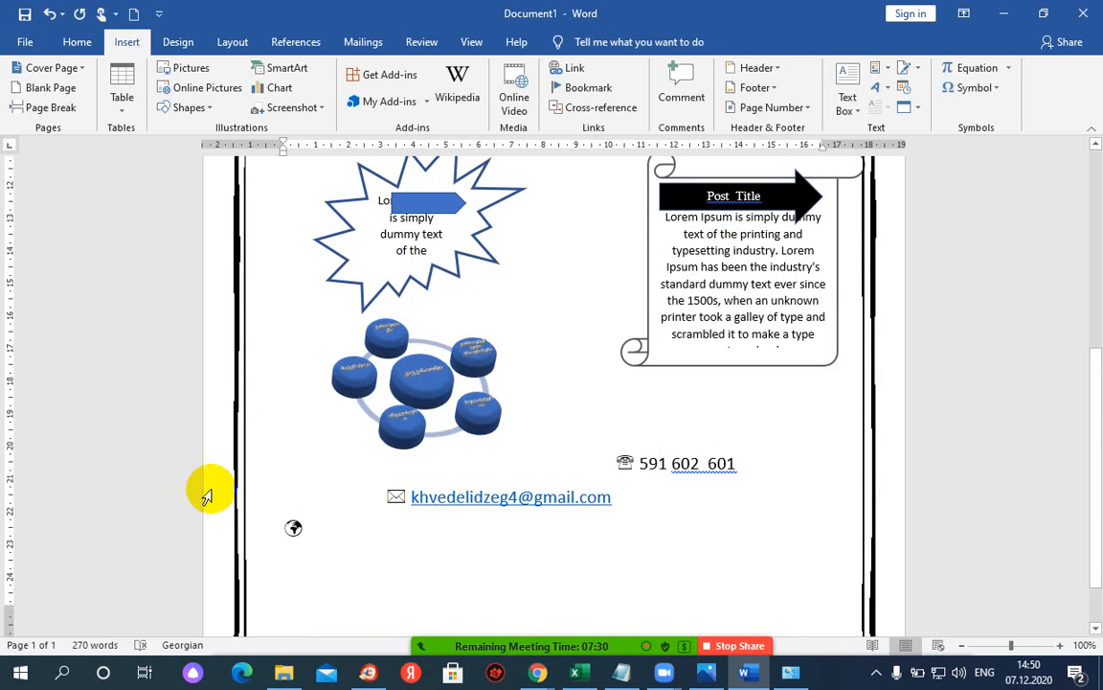
key(ctrl+y)
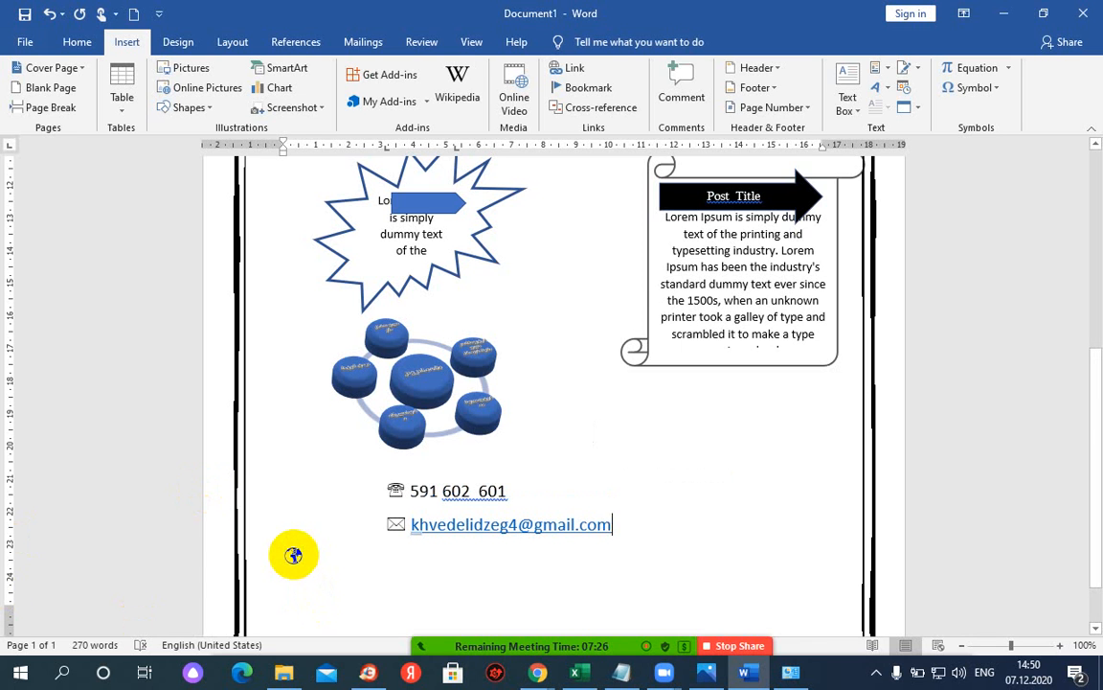
key(Tab)
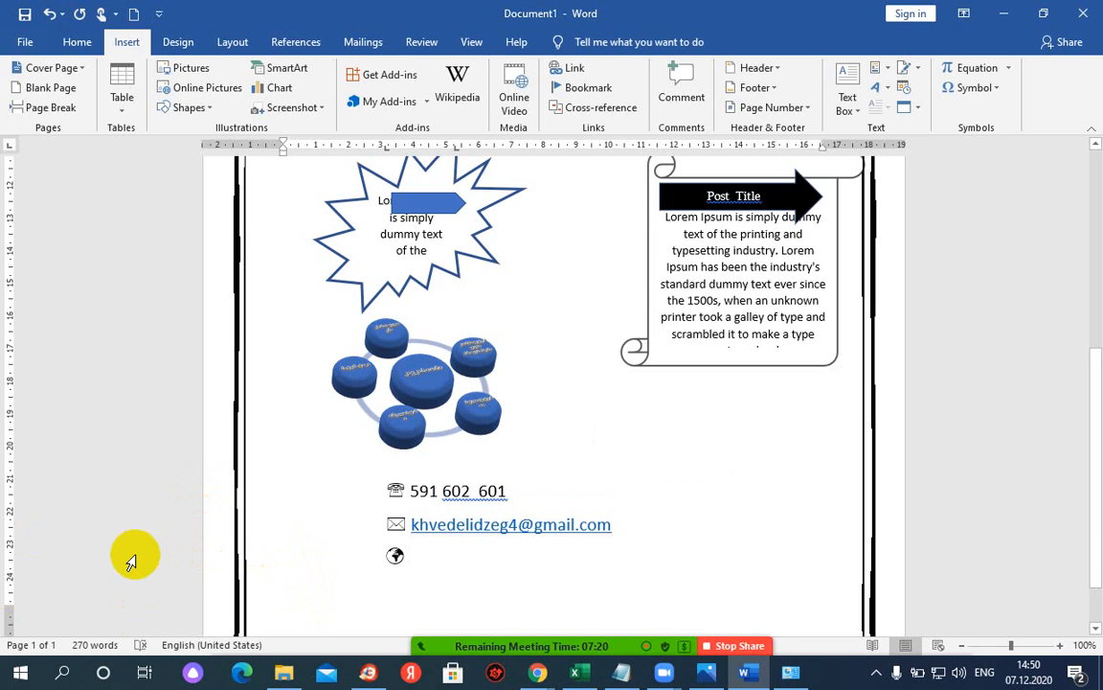
text(kavkasi)
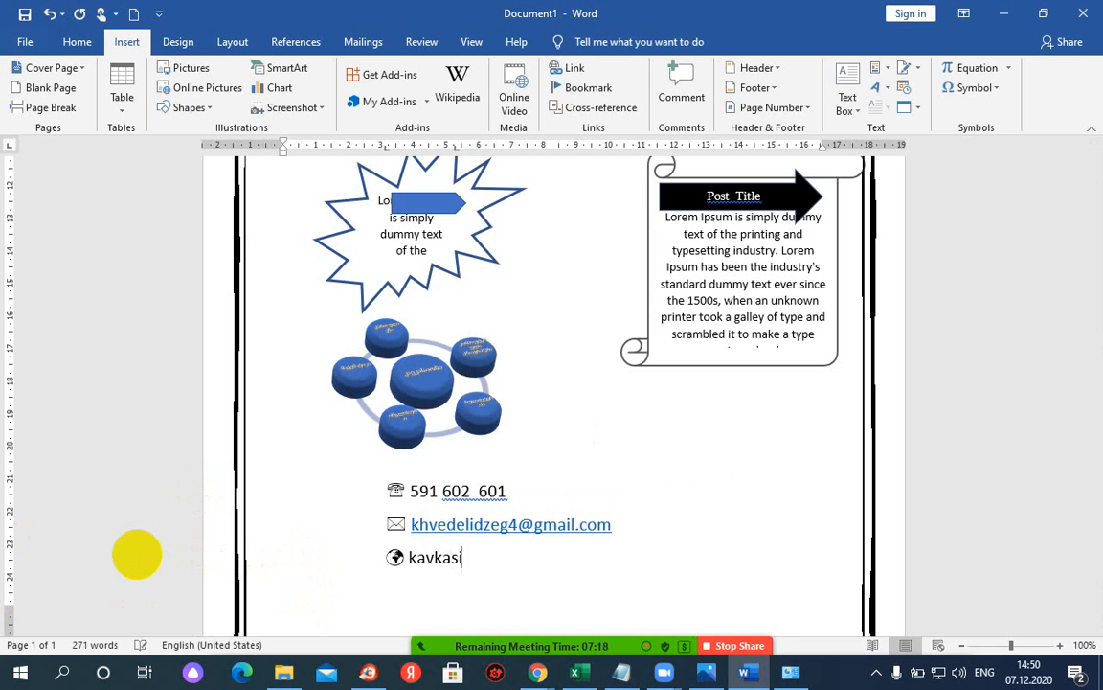
text(oni.)
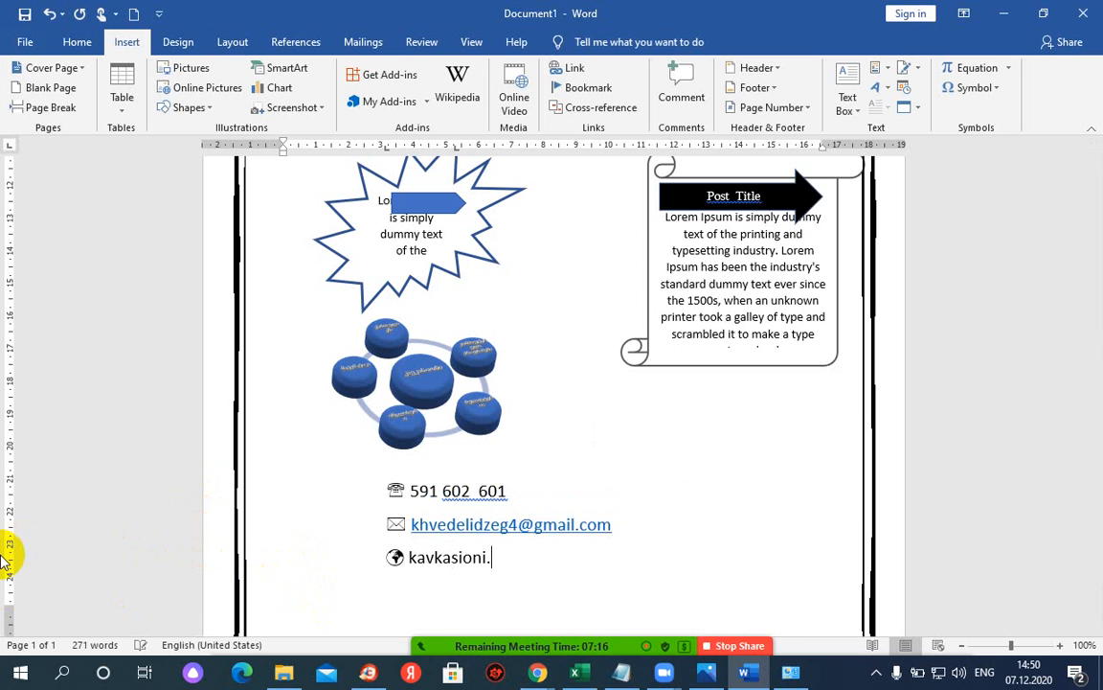
text(edu.c)
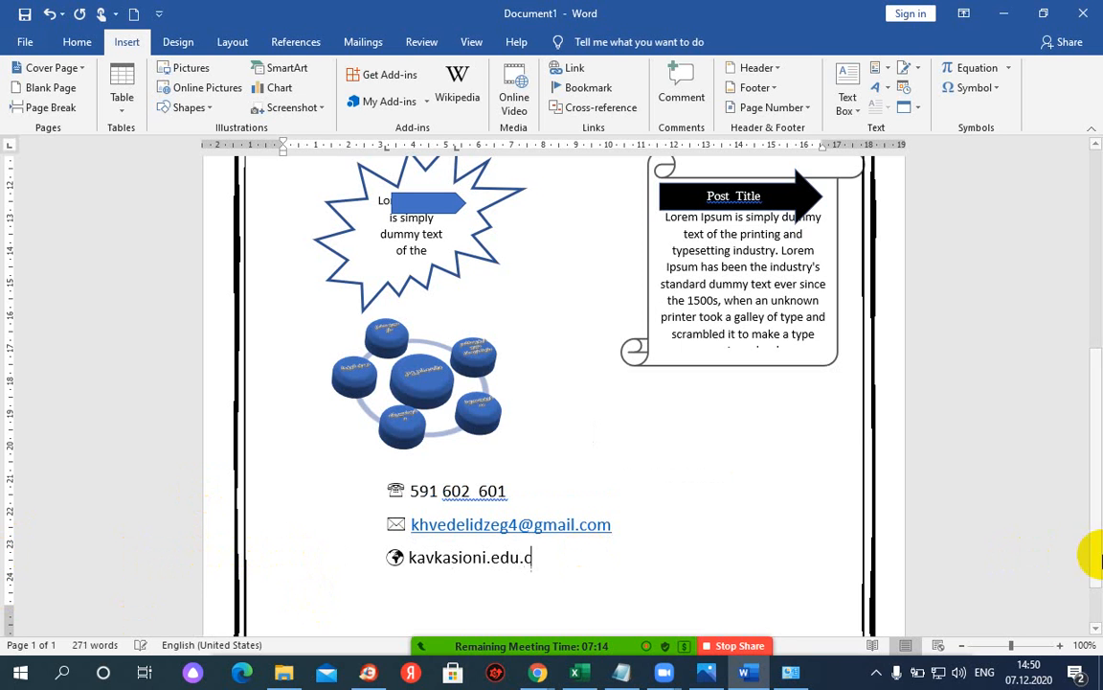
text(om.ge)
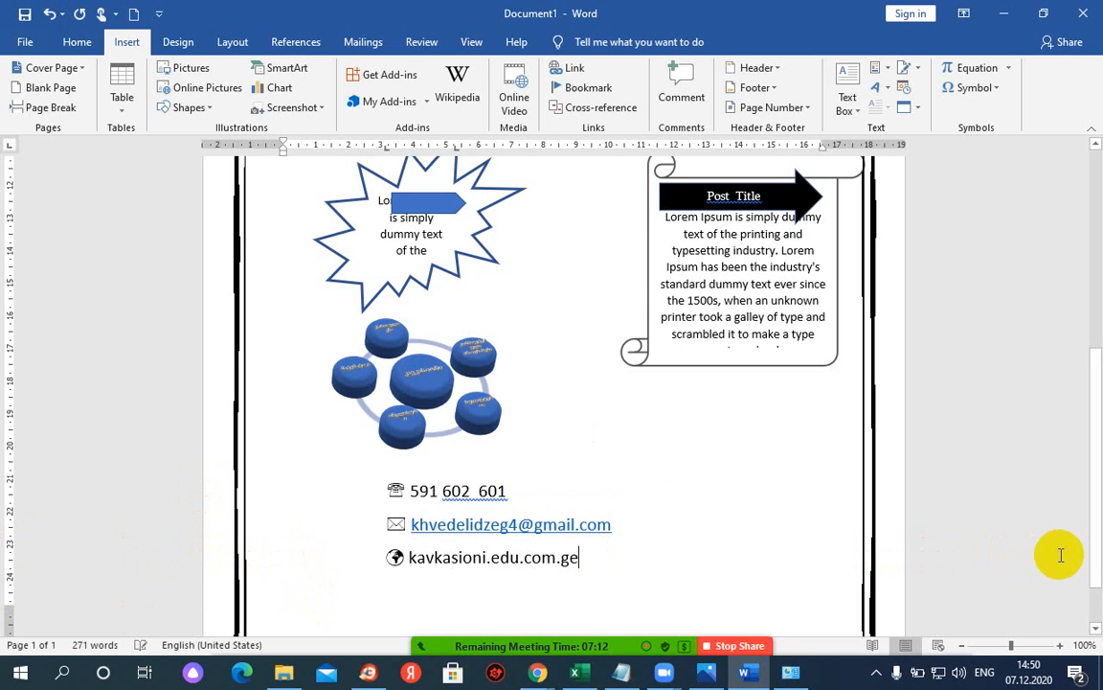
key(Left)
key(Left)
key(Left)
key(Left)
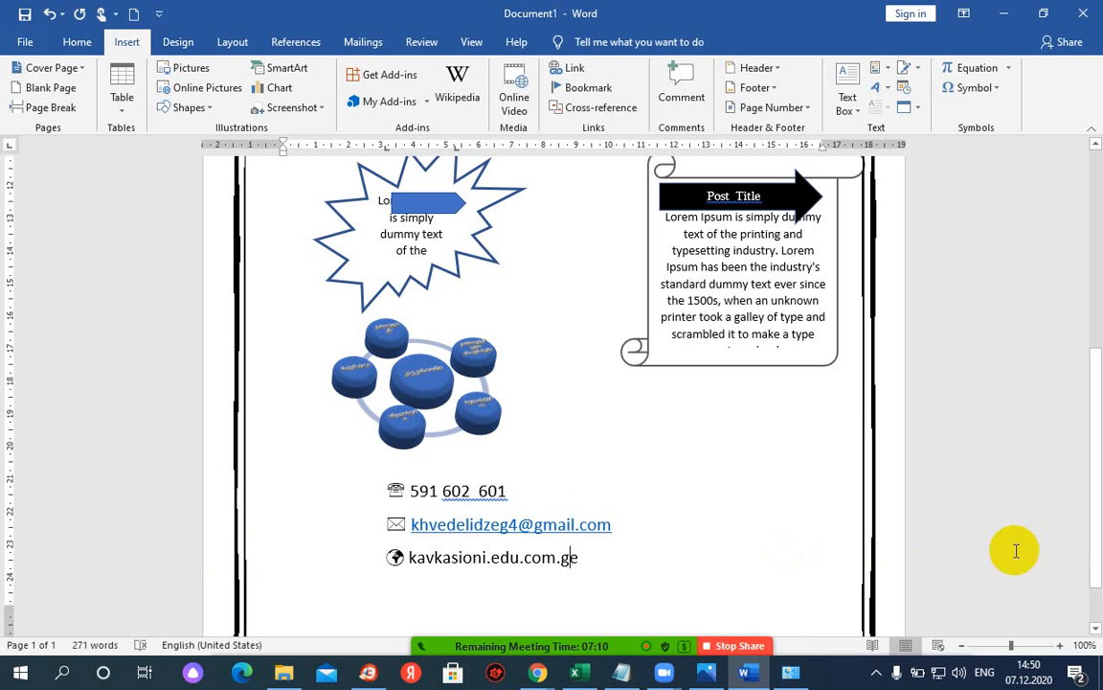
key(Right)
key(Right)
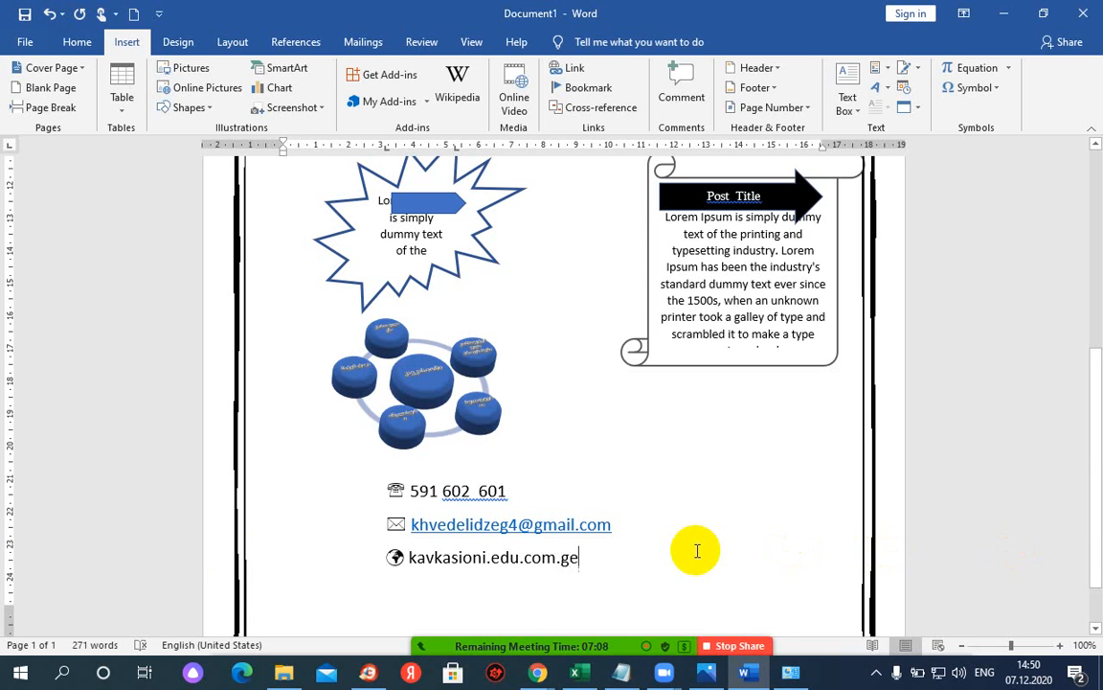
key(Return)
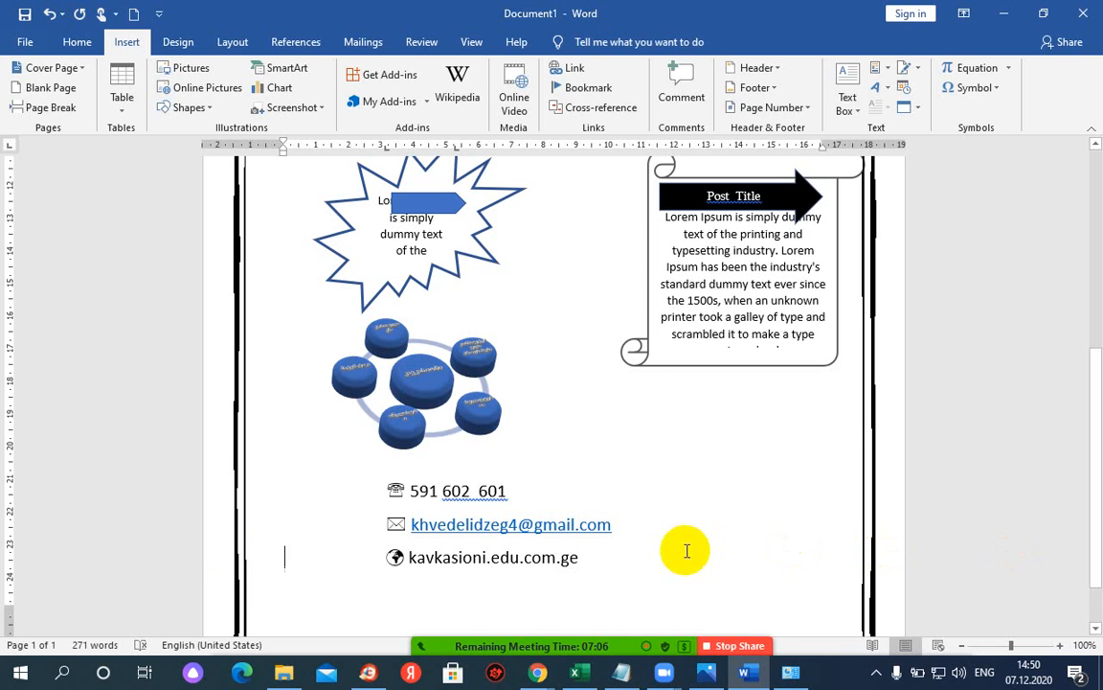
key(Right)
key(Right)
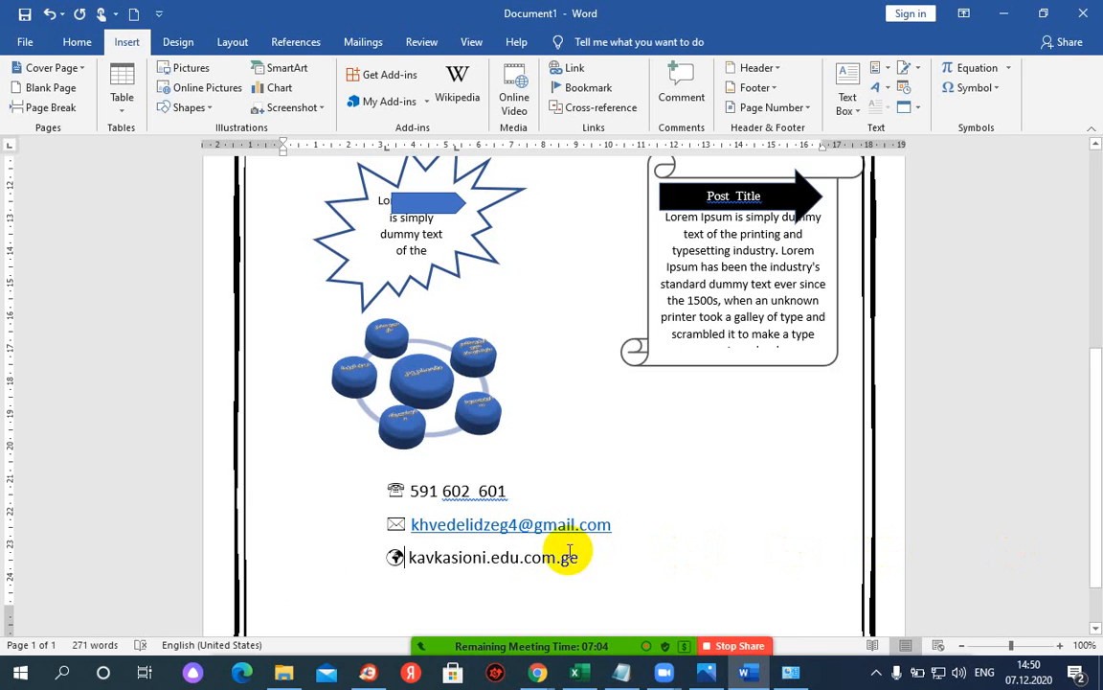
text(www)
key(Right)
key(Right)
key(Right)
key(Right)
key(Right)
key(Right)
key(Right)
key(Right)
key(Right)
key(Right)
key(Right)
key(Right)
key(Right)
key(Right)
key(Right)
key(Right)
key(Right)
key(Right)
key(Right)
key(Right)
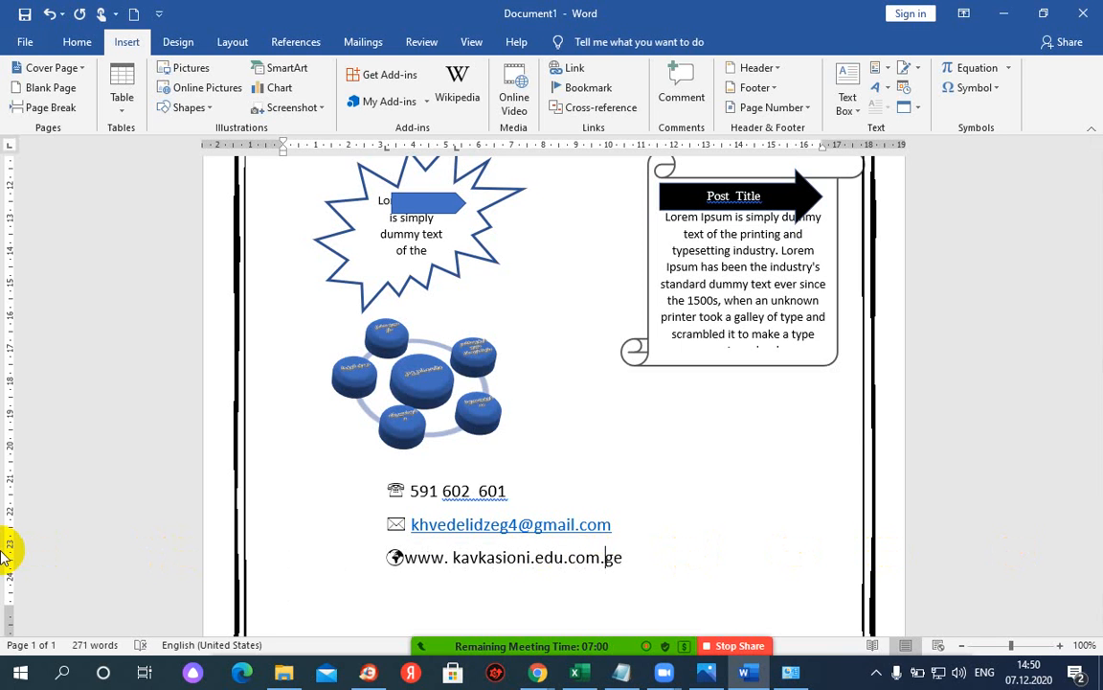
key(Left)
key(Left)
key(Left)
key(Left)
key(Left)
key(Left)
key(Left)
key(Left)
key(Left)
key(Left)
key(Left)
key(Left)
key(Left)
key(Left)
key(Left)
key(Left)
key(Left)
key(Left)
key(Left)
key(Left)
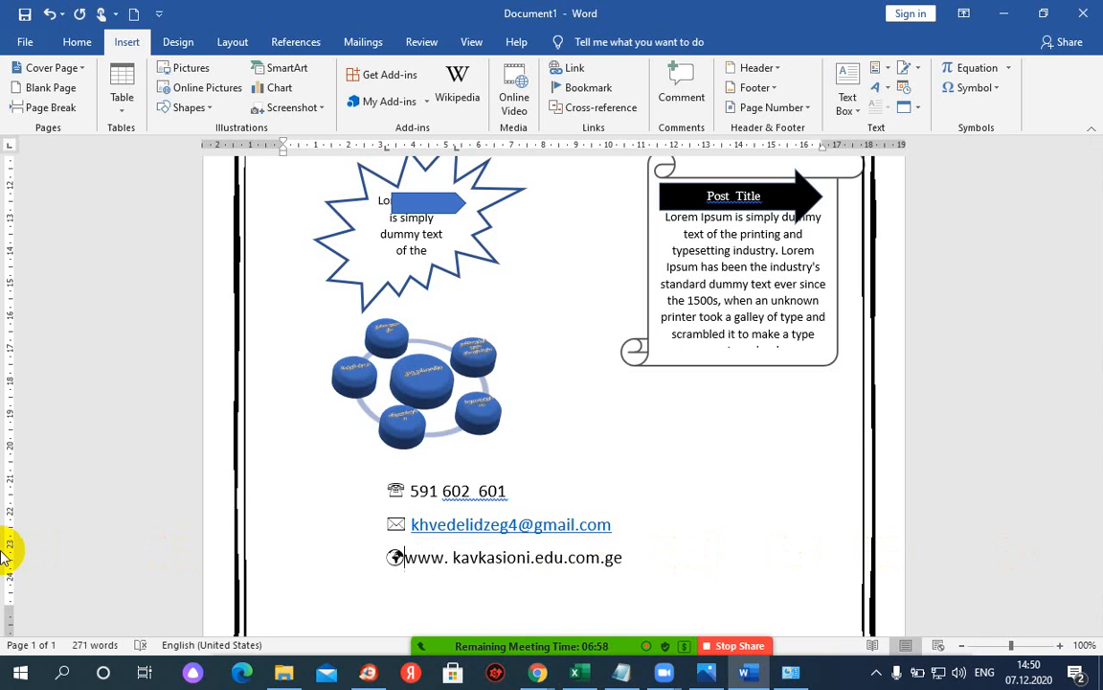
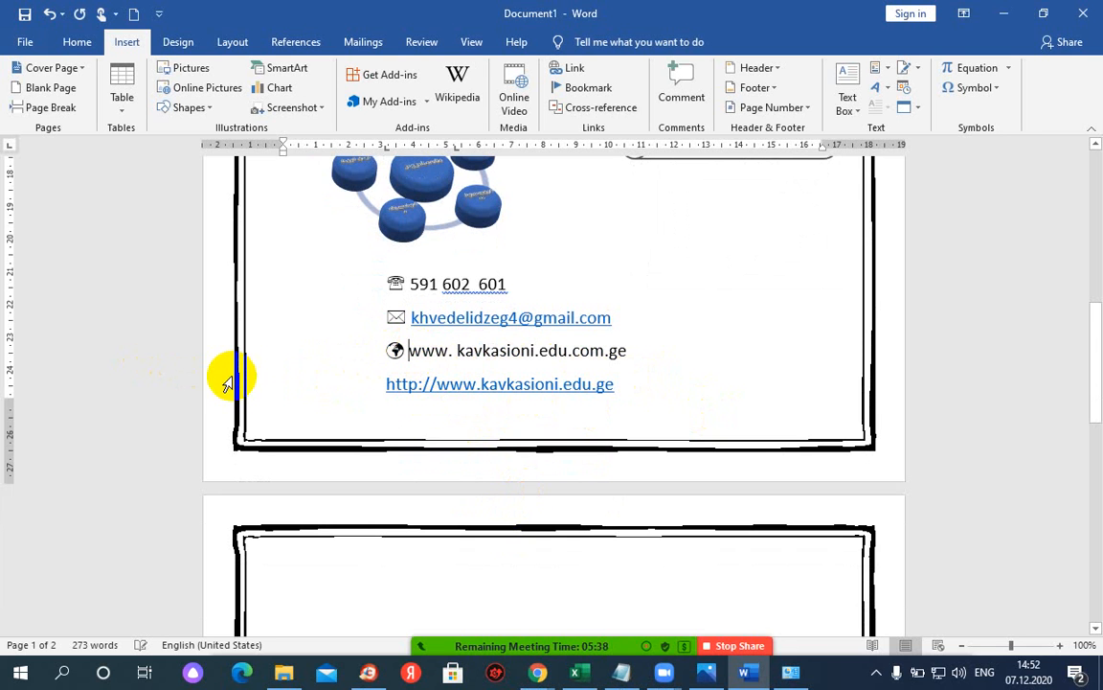
text(htt)
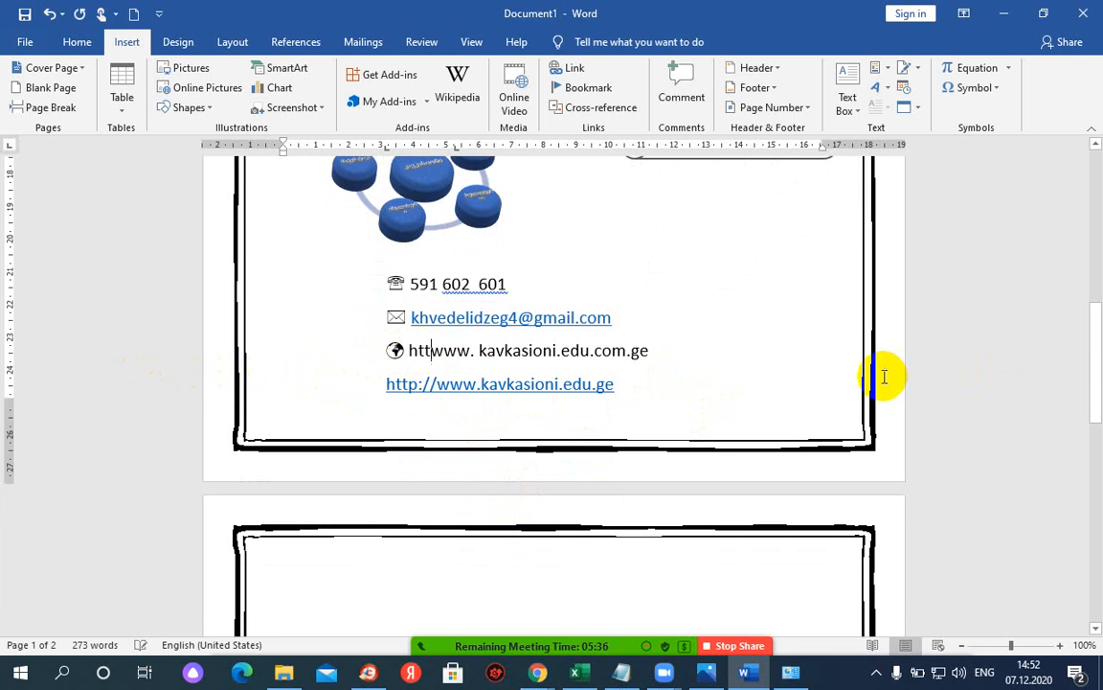
text(p:)
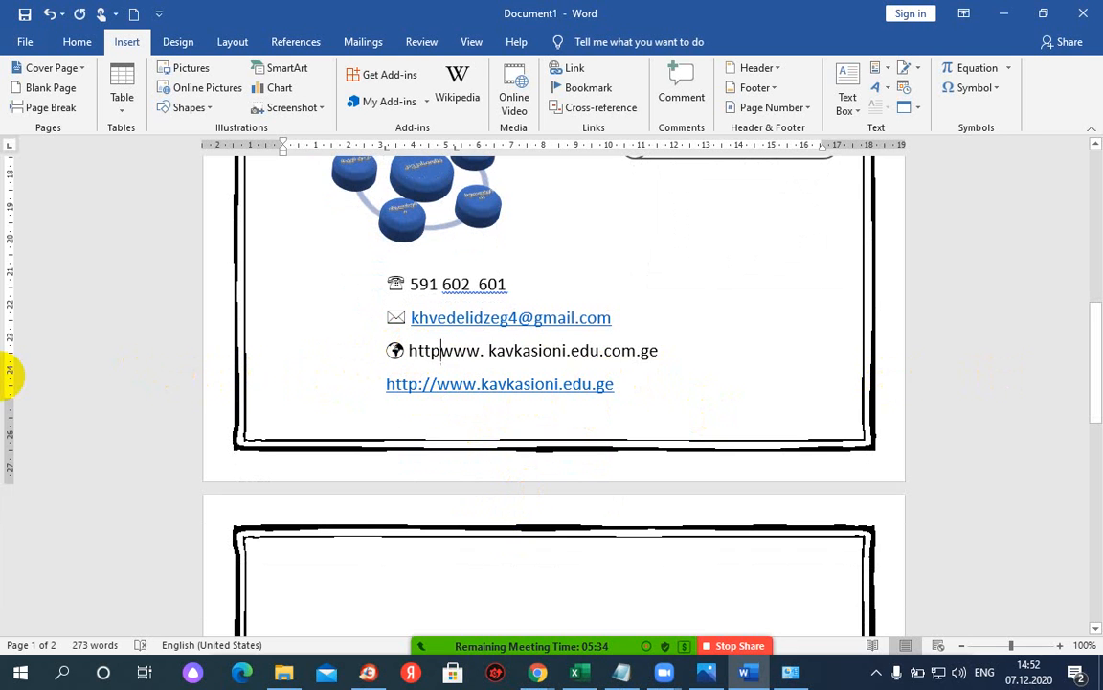
text(//)
key(End)
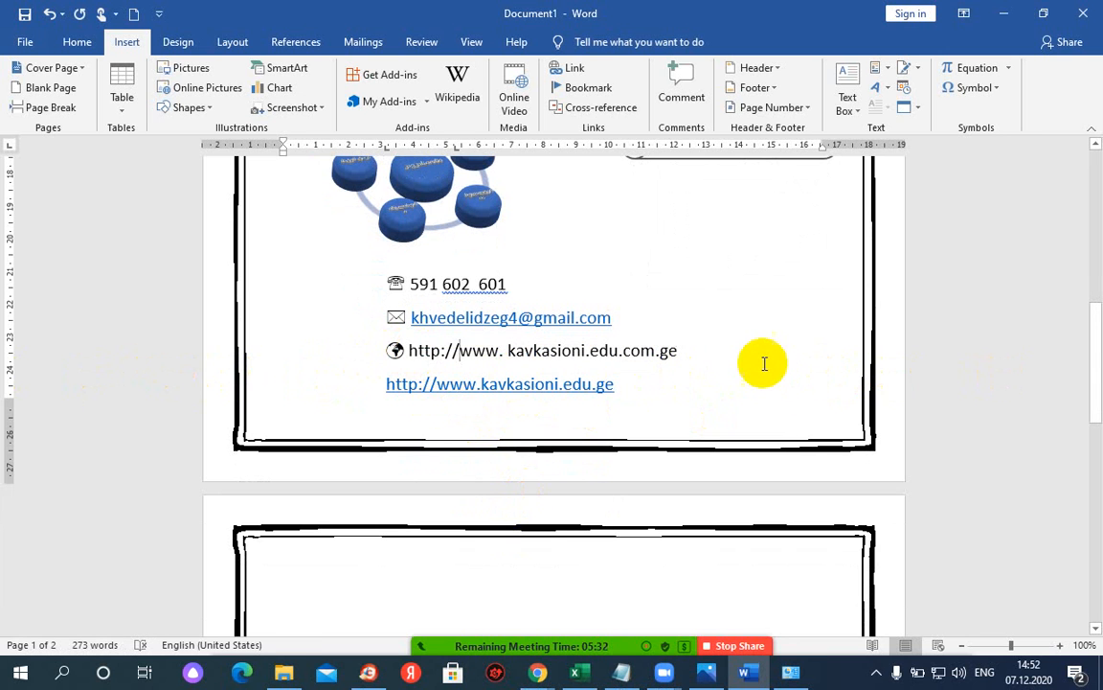
key(Return)
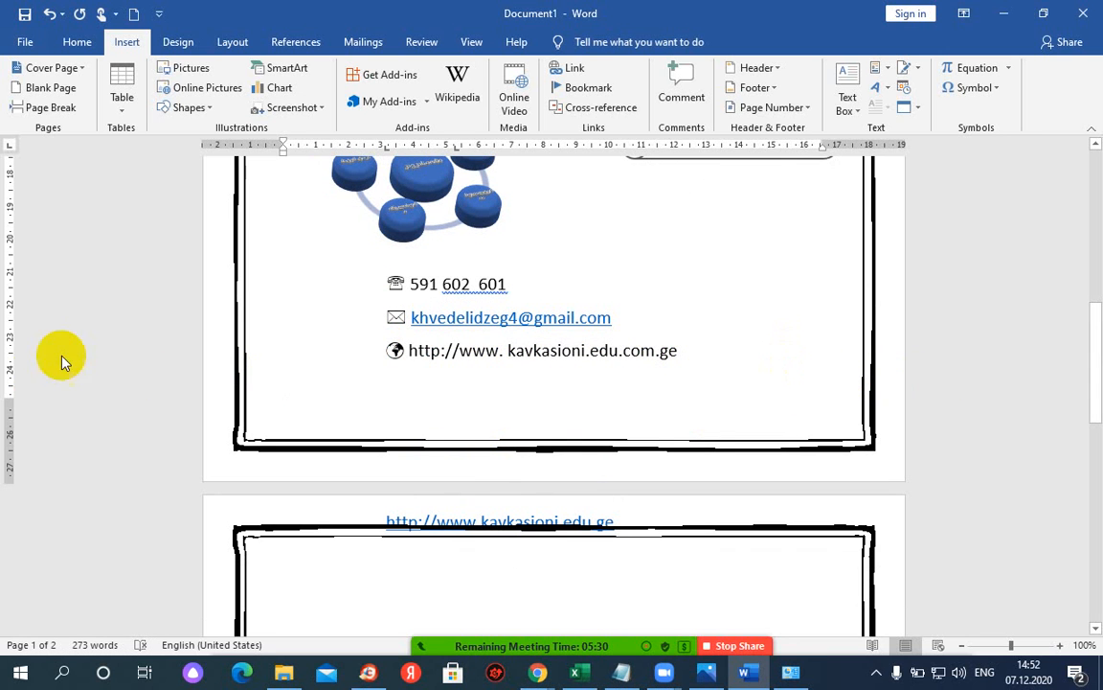
scroll(180, 370, down, 1)
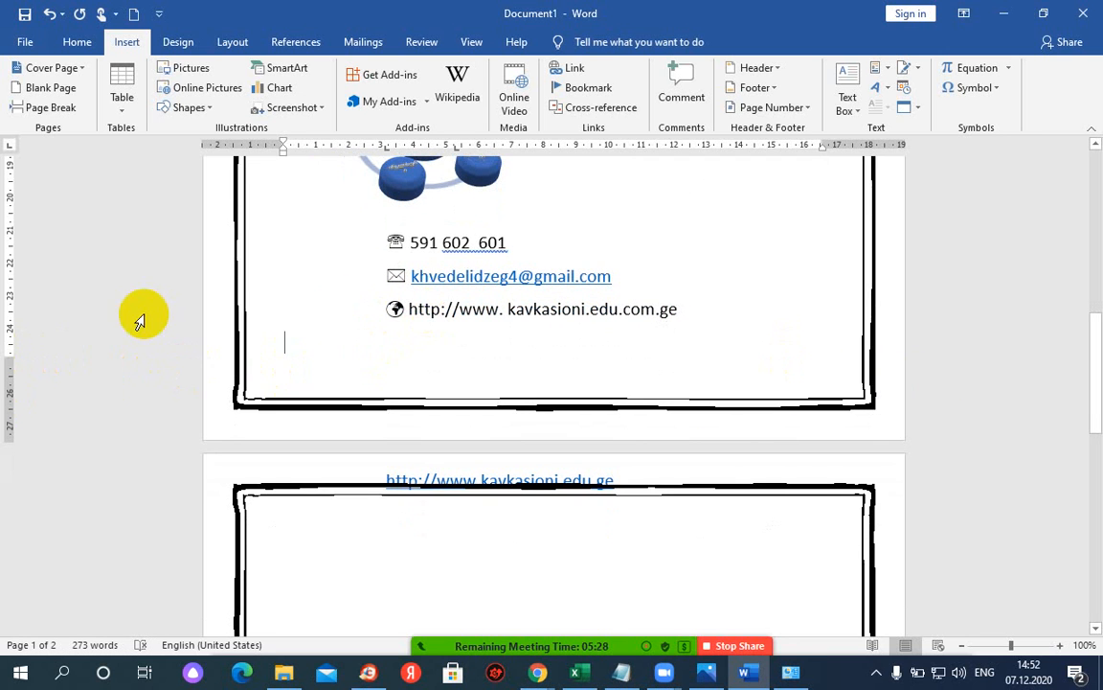
- Delete the stray empty line and Ctrl+Click the kavkasioni.edu.ge hyperlink to open it in Chrome
key(BackSpace)
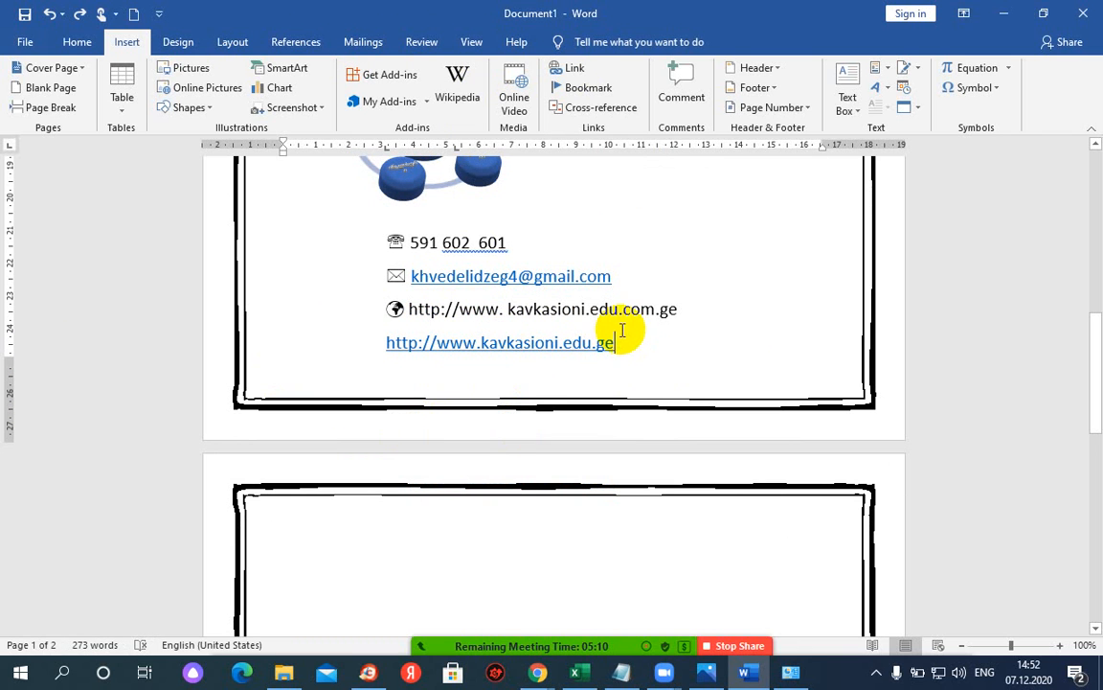
click(525, 351)
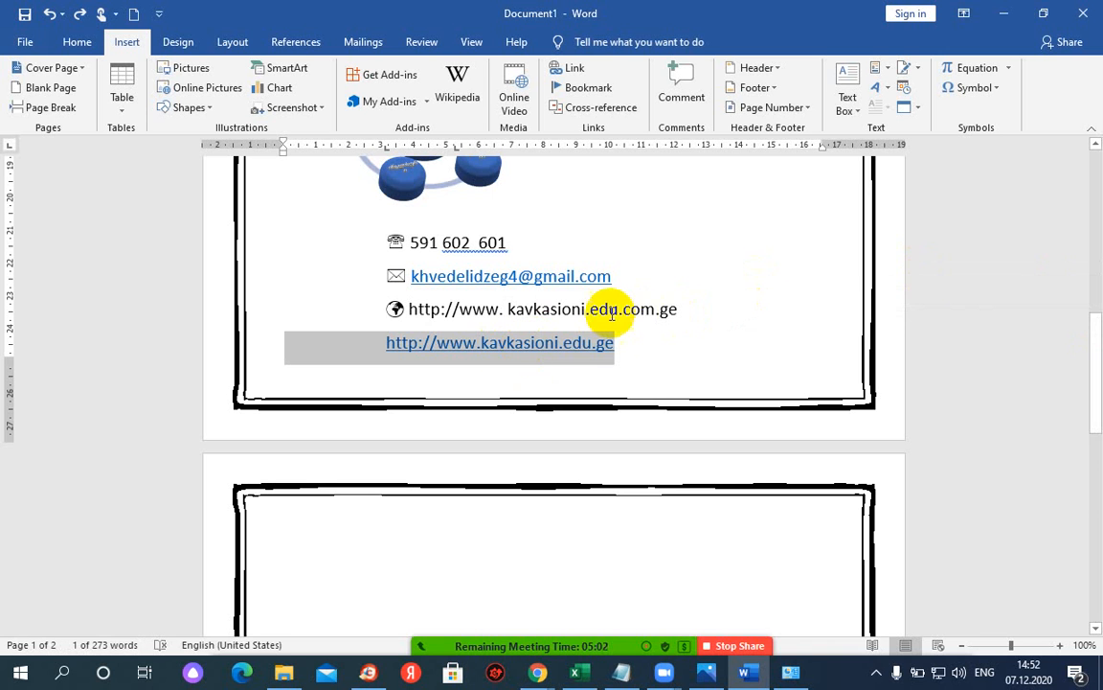
click(525, 345)
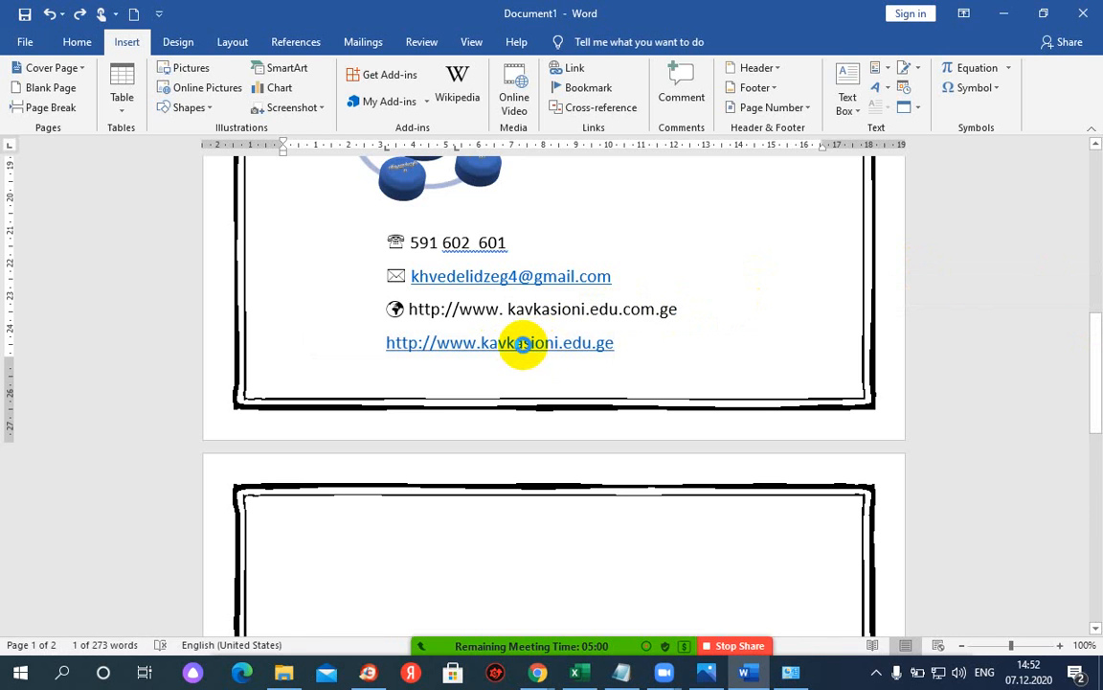
ctrl+click(534, 342)
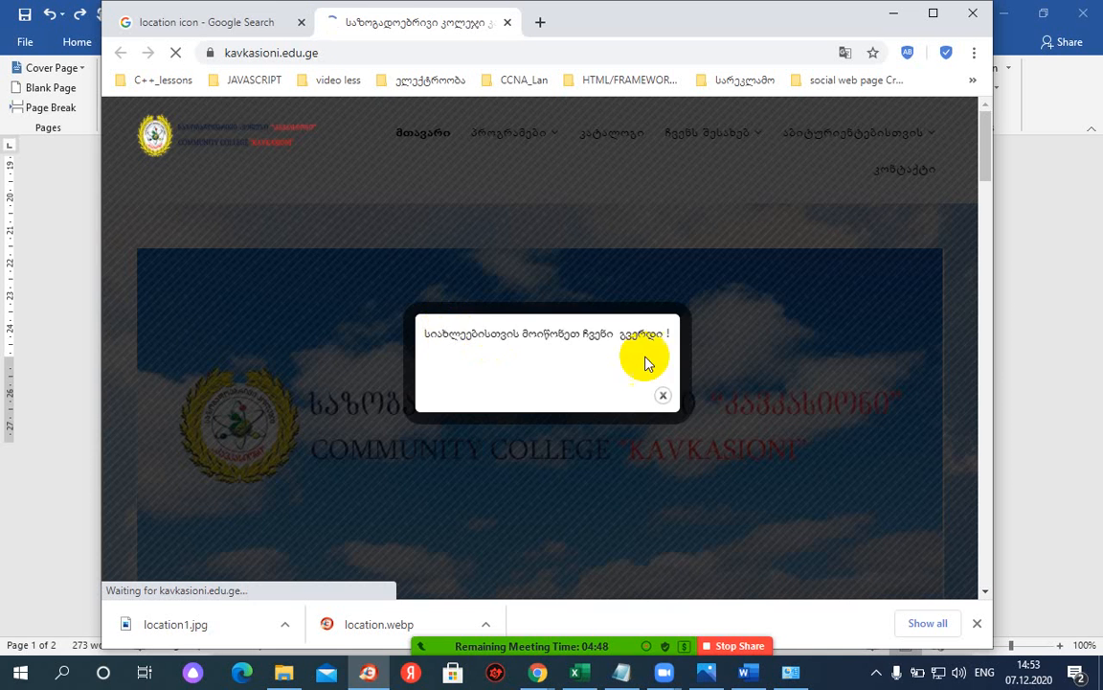
- Dismiss the college site's welcome popup, browse the homepage, and minimize Chrome back to Word
click(661, 394)
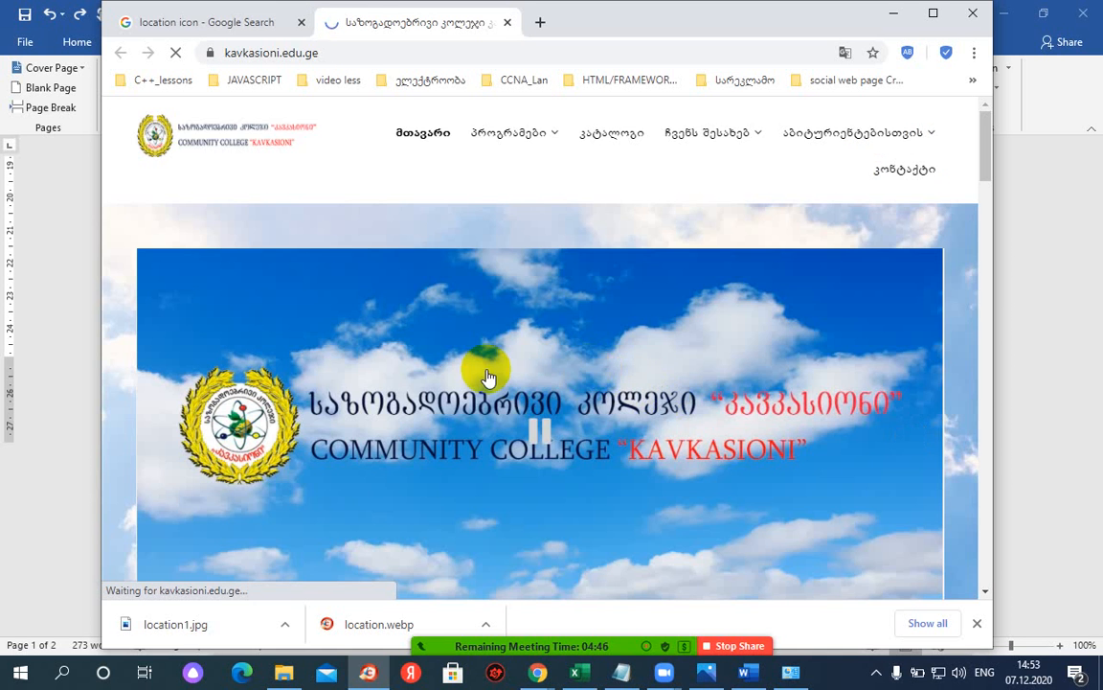
scroll(487, 377, down, 10)
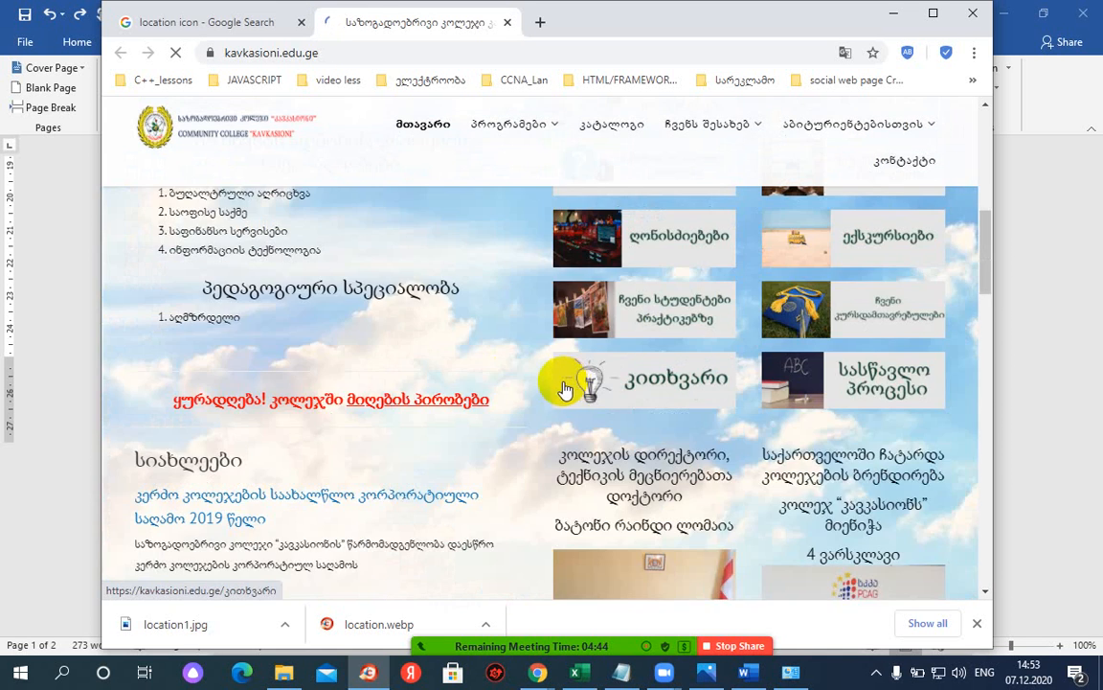
scroll(562, 383, down, 4)
scroll(527, 383, up, 9)
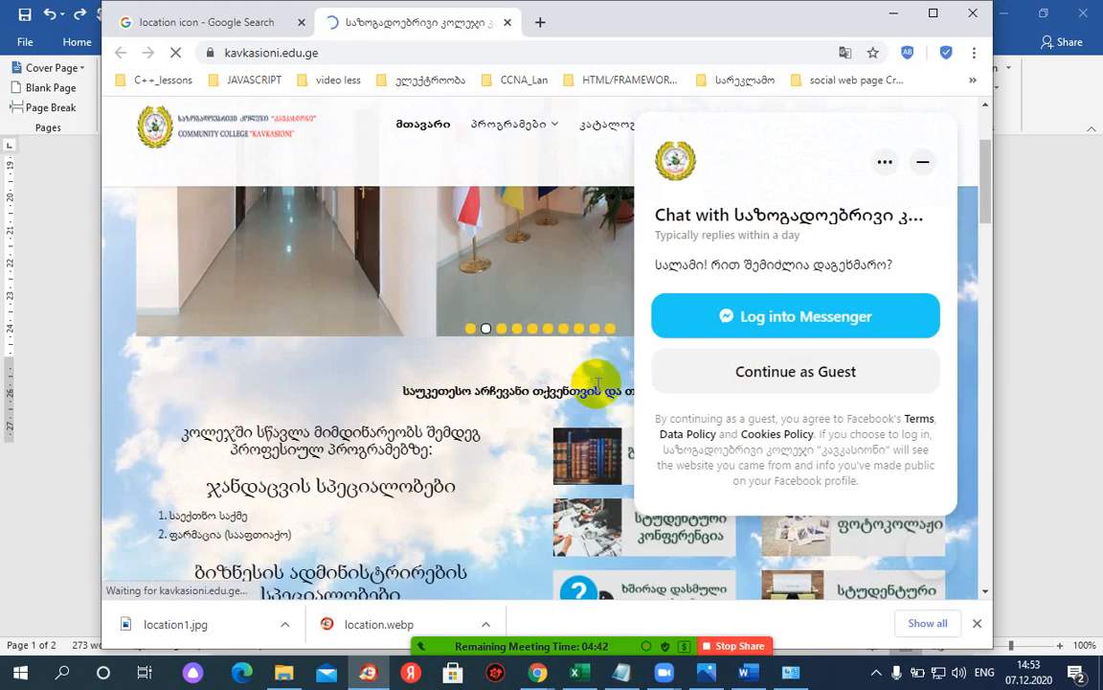
scroll(595, 383, up, 2)
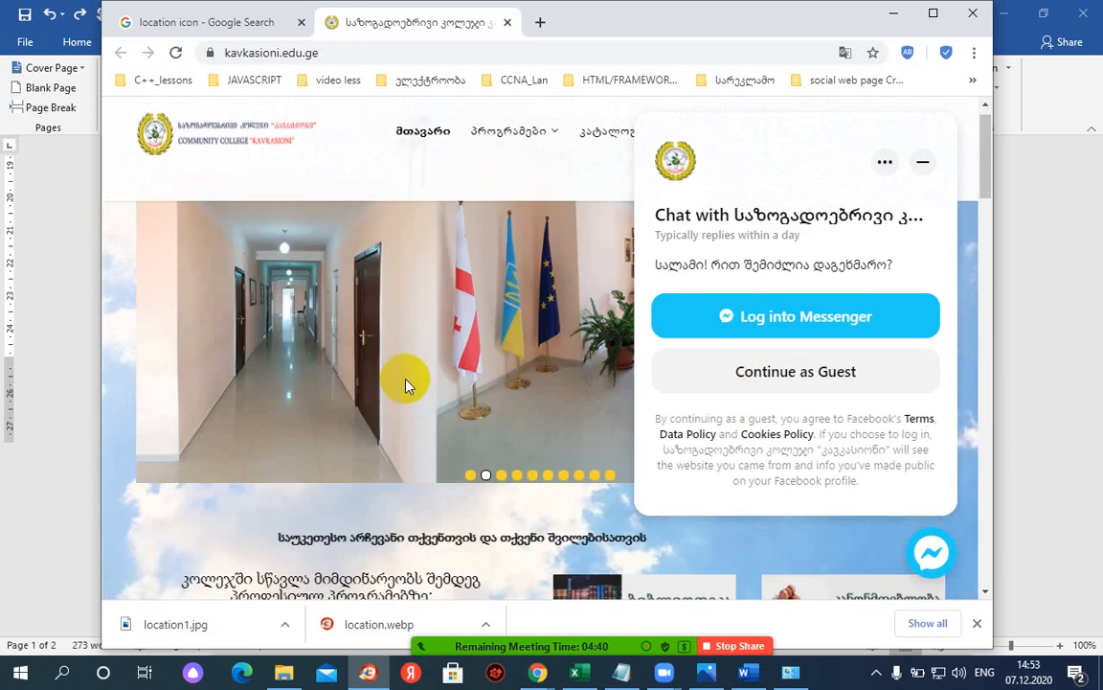
scroll(475, 376, down, 4)
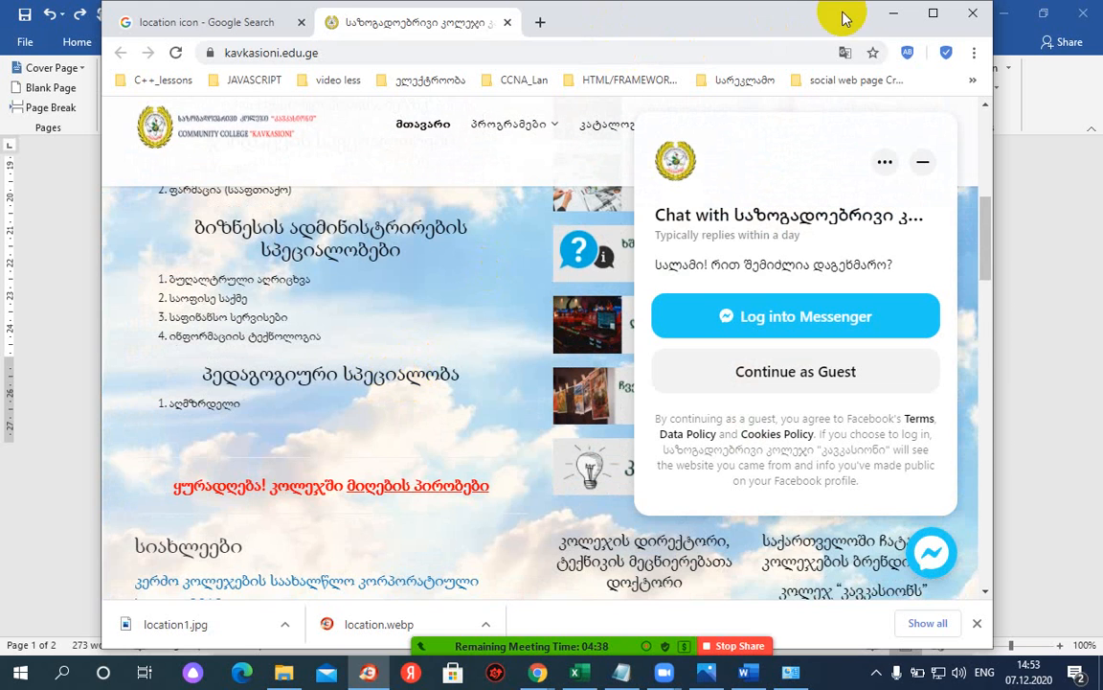
click(891, 18)
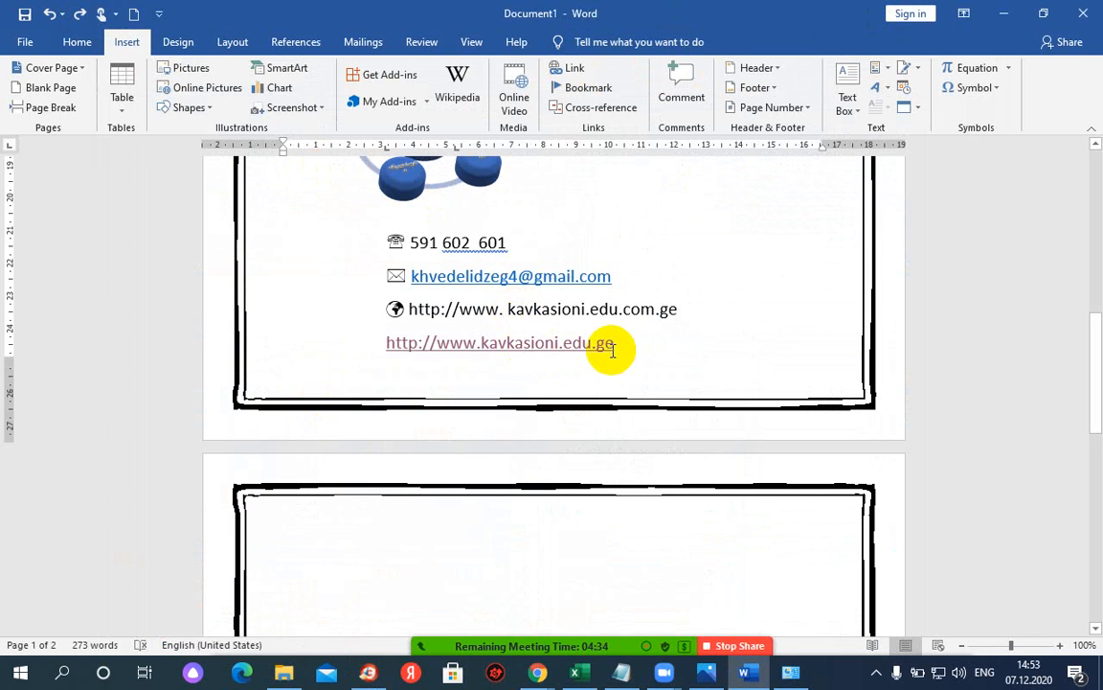
scroll(456, 332, up, 5)
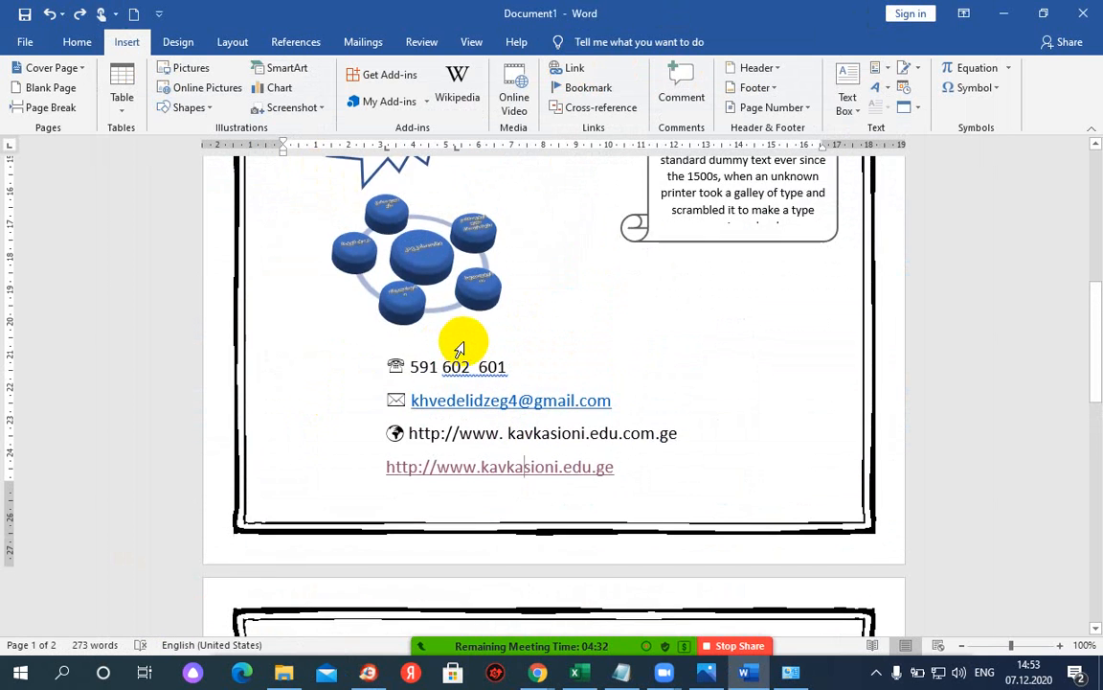
scroll(466, 347, up, 3)
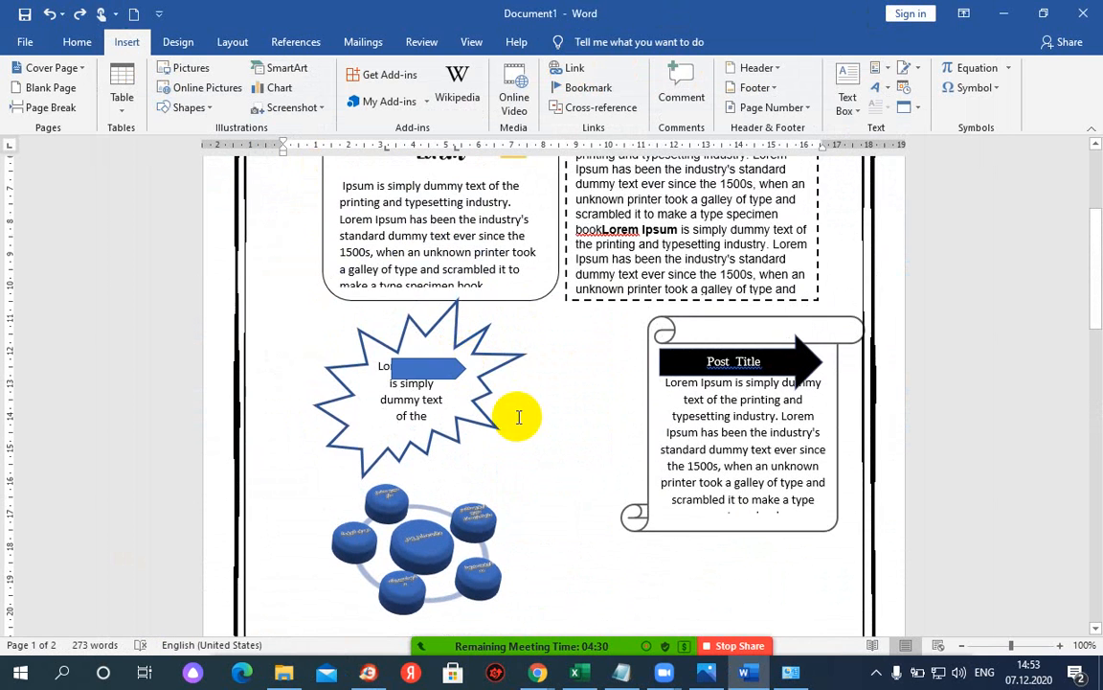
scroll(470, 392, down, 8)
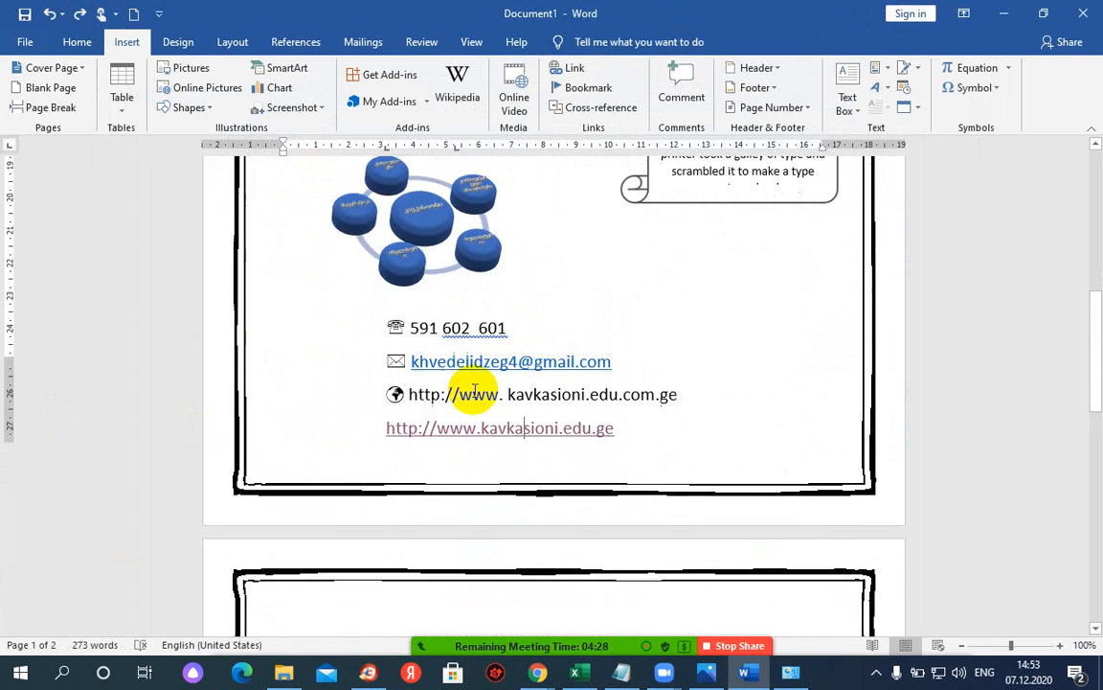
scroll(477, 387, up, 7)
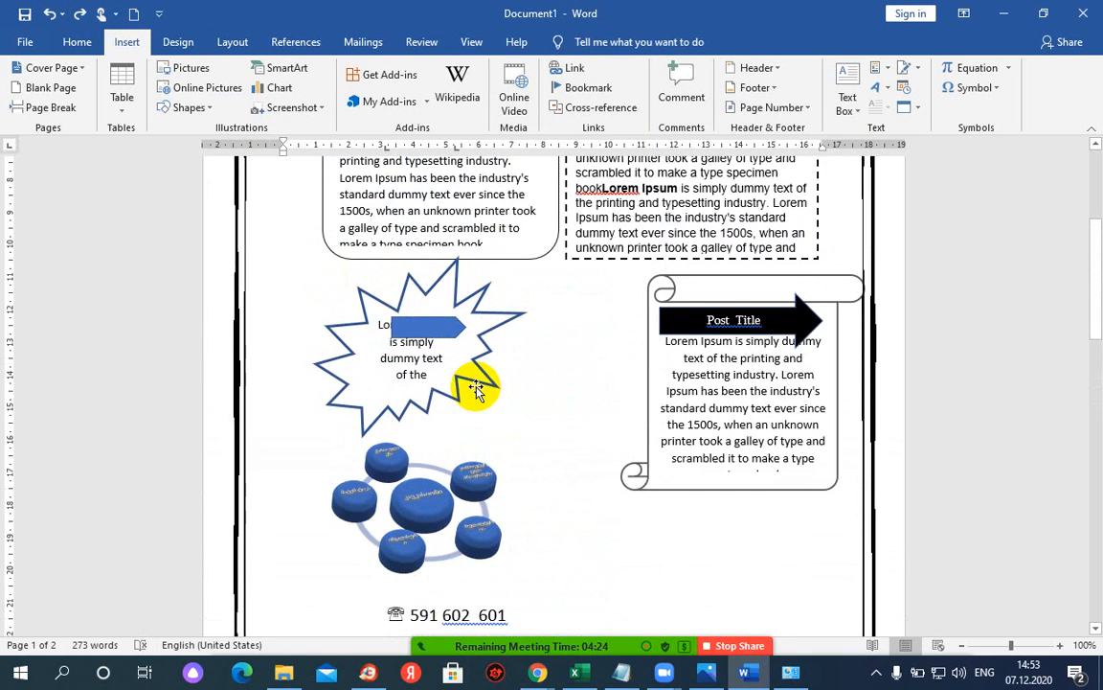
scroll(477, 388, down, 5)
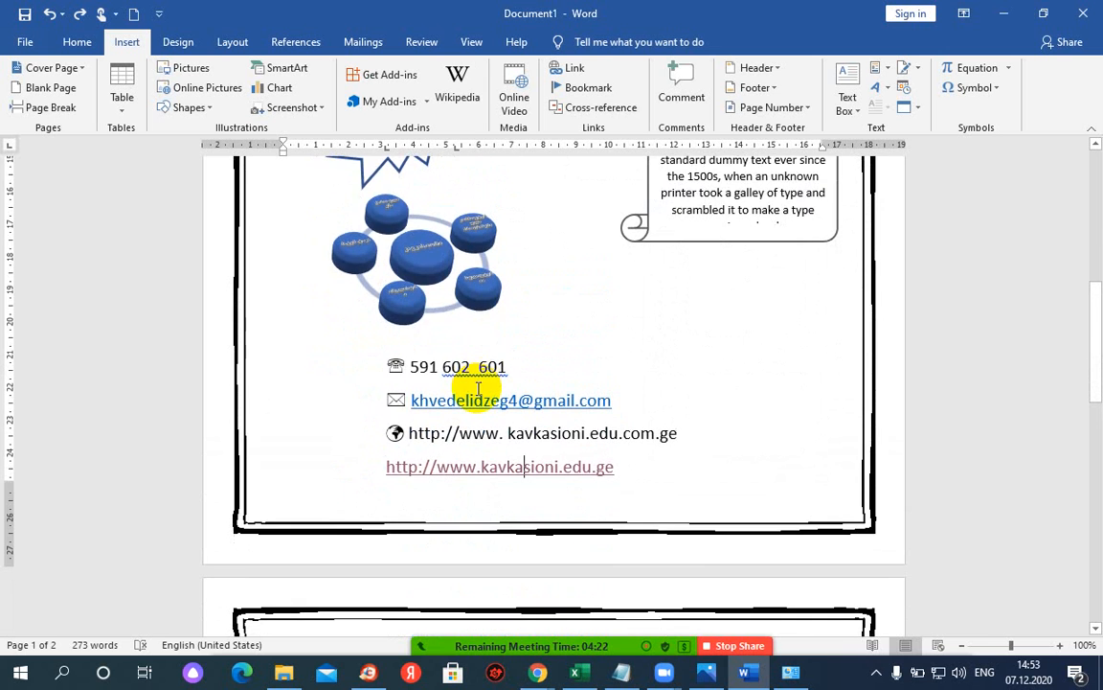
scroll(479, 388, down, 2)
click(513, 388)
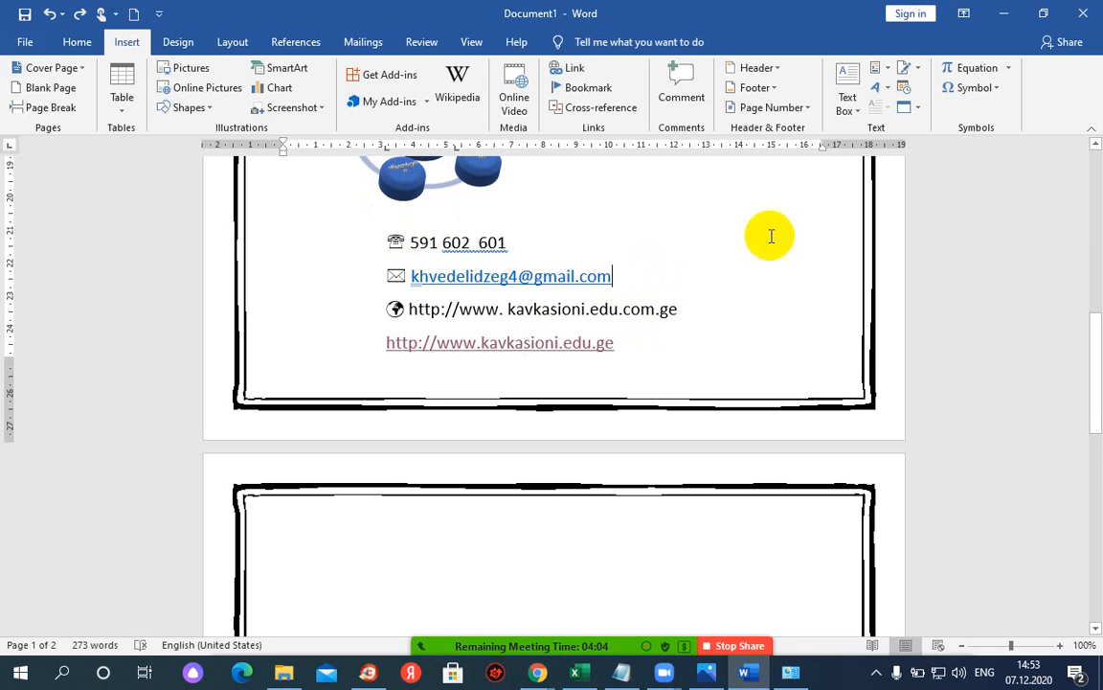
- Save the flyer to the Desktop with the PDF (*.pdf) file type
click(26, 43)
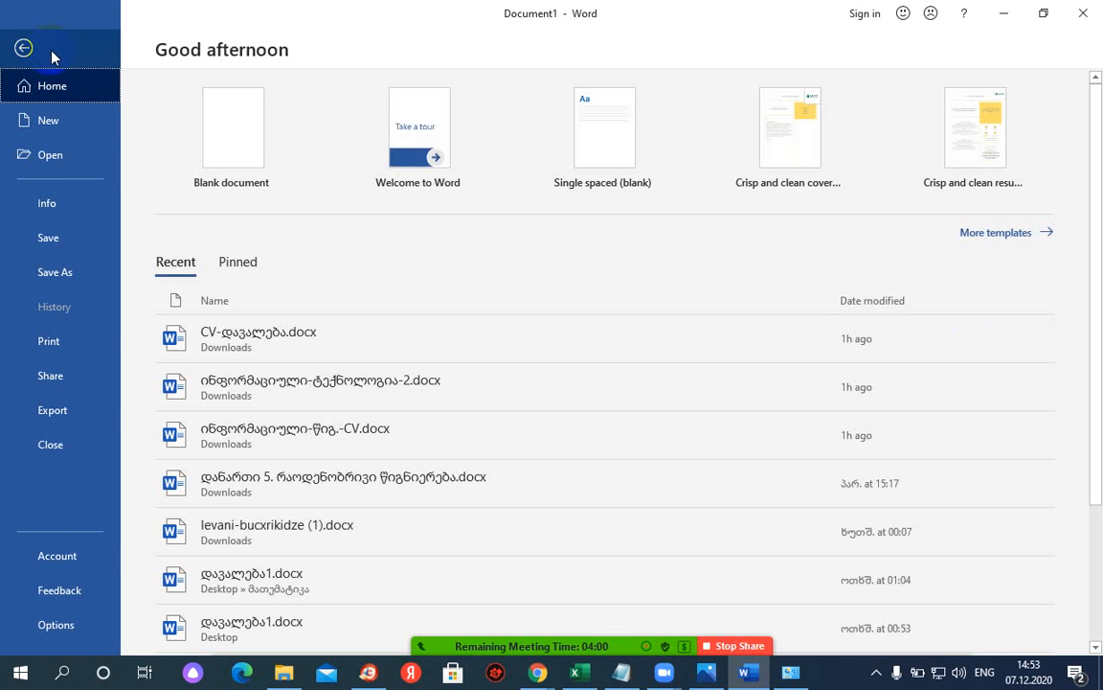
click(37, 273)
click(219, 301)
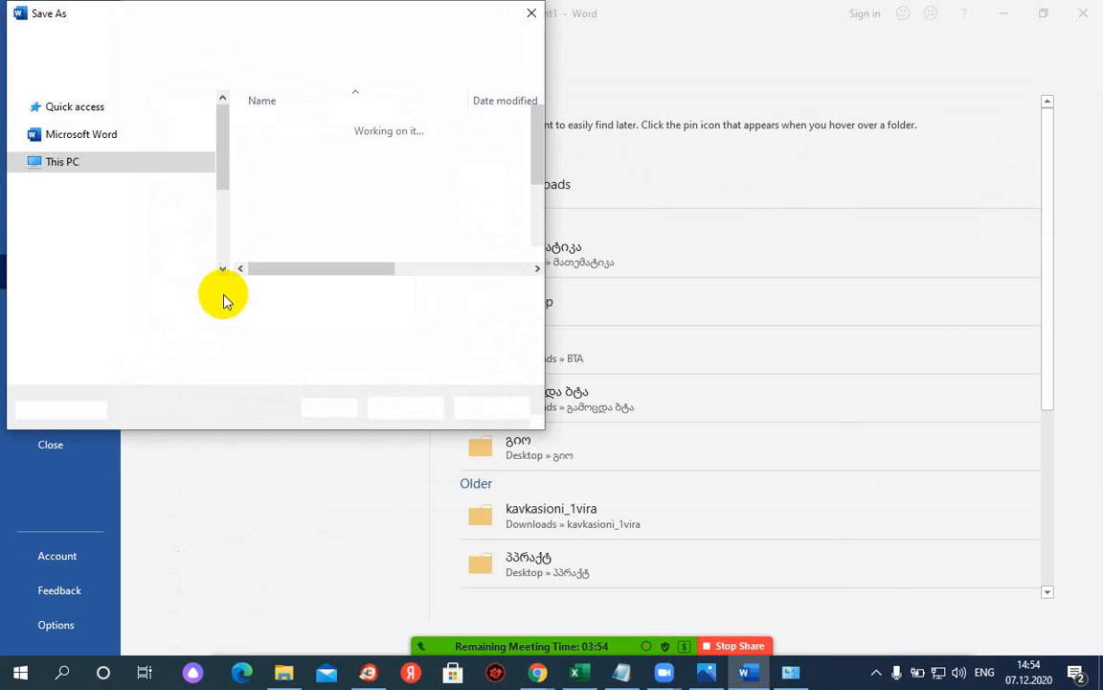
drag(219, 199, 221, 105)
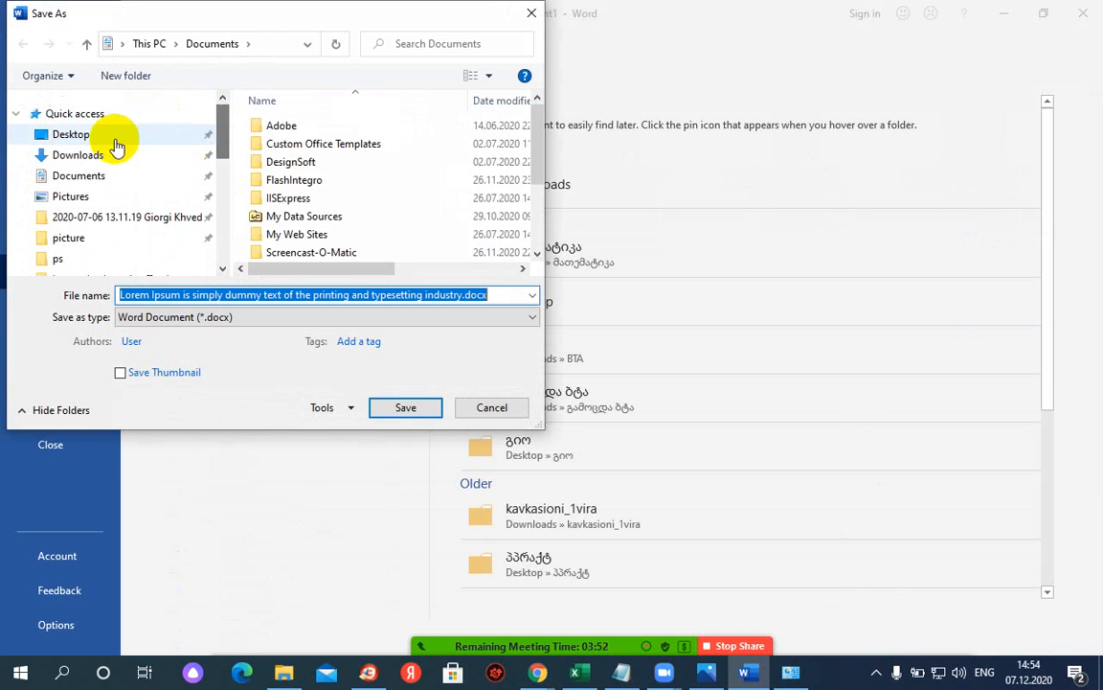
click(89, 141)
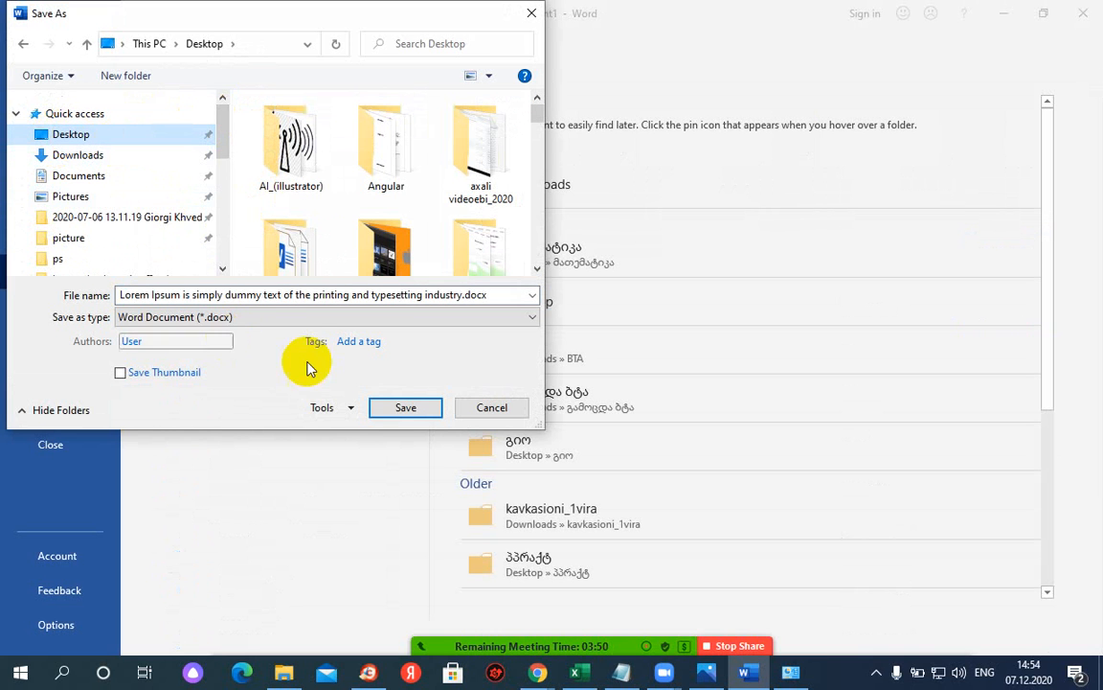
click(403, 410)
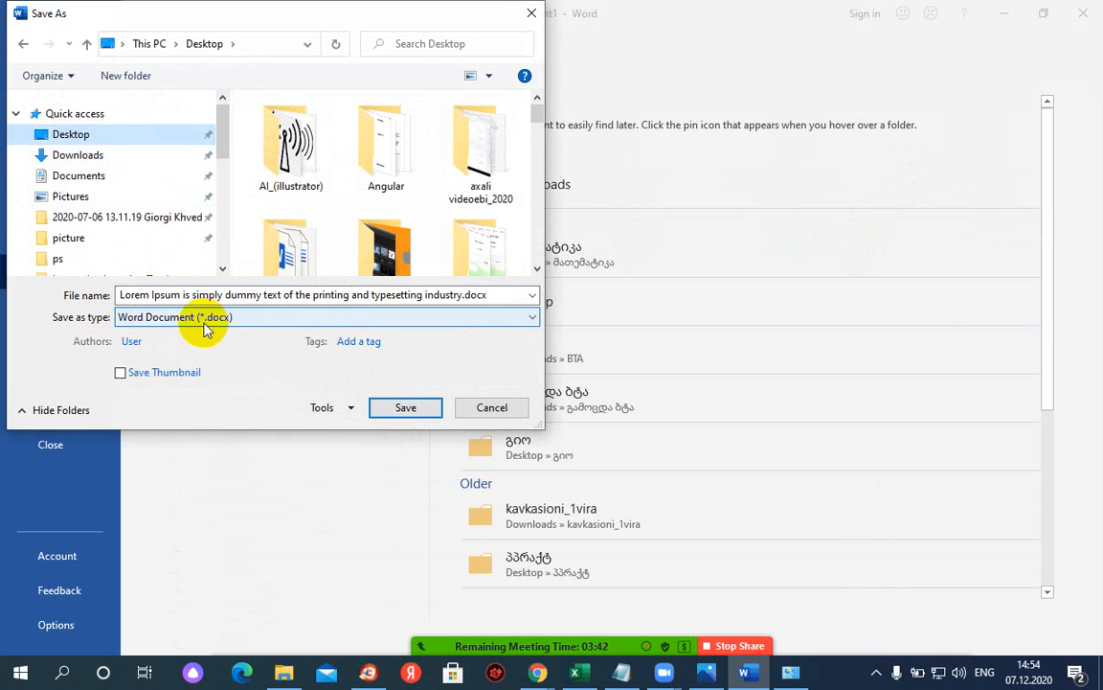
click(273, 318)
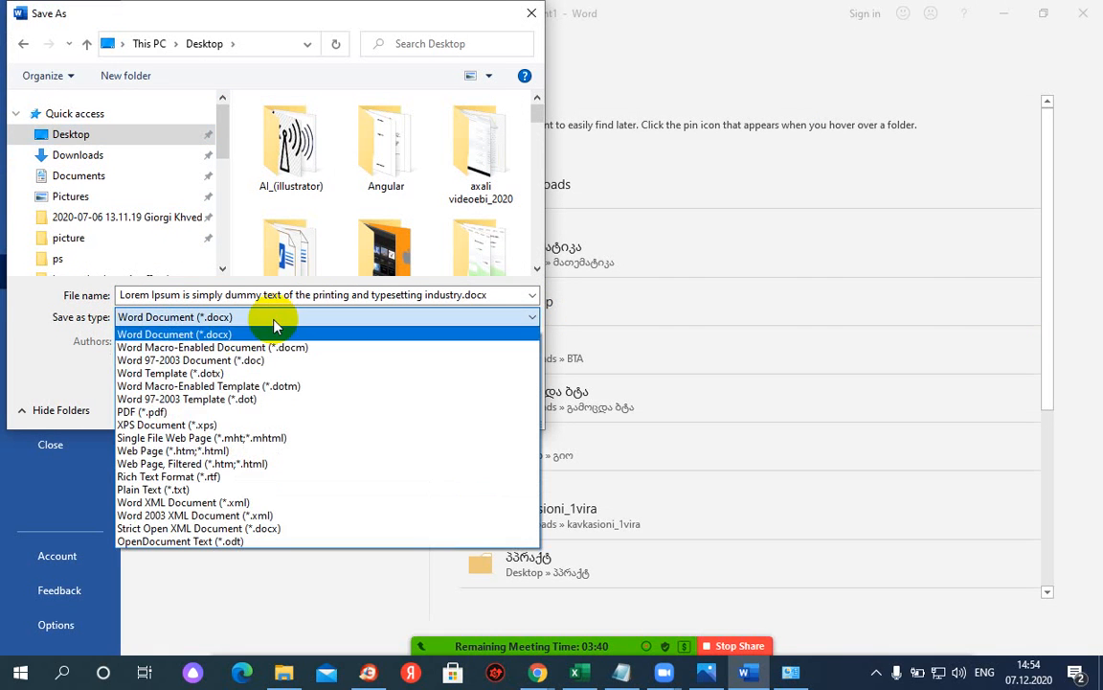
click(153, 413)
click(431, 452)
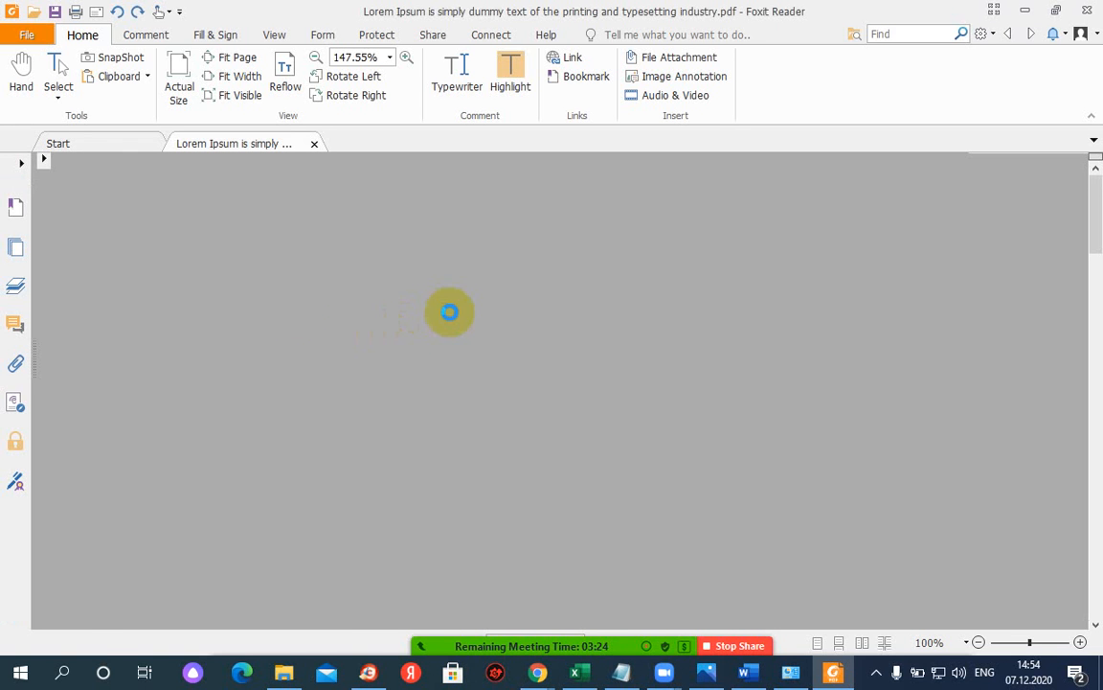
- Follow the kavkasioni.edu.ge link at the bottom of the PDF, allowing it in the Security Warning
scroll(99, 313, down, 5)
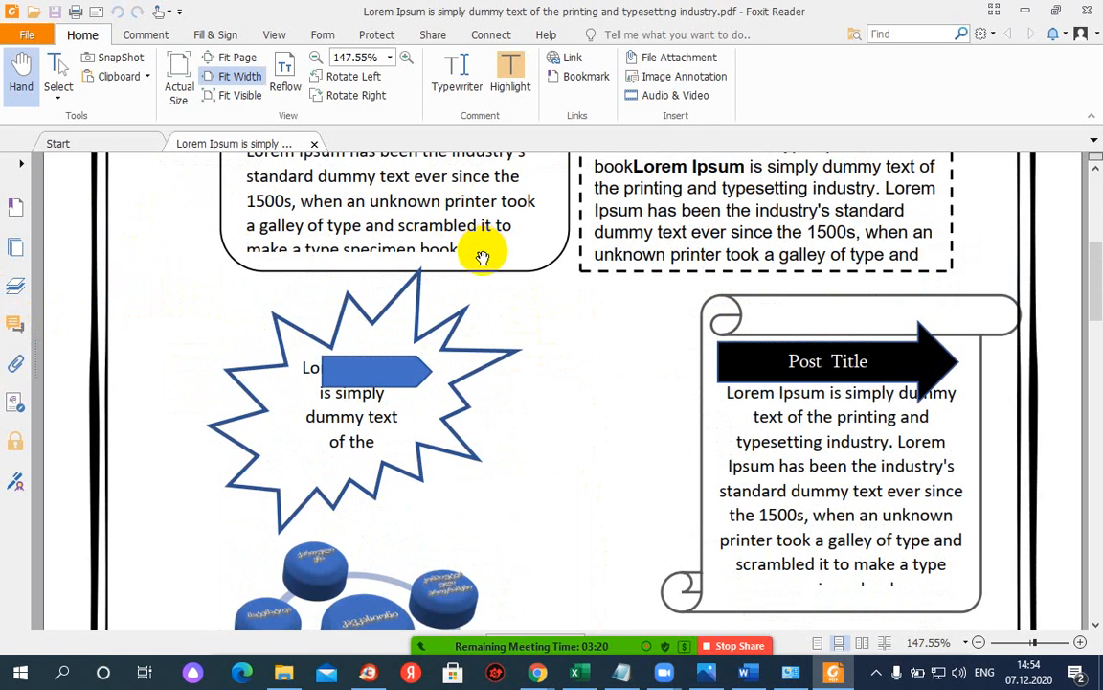
scroll(478, 259, down, 7)
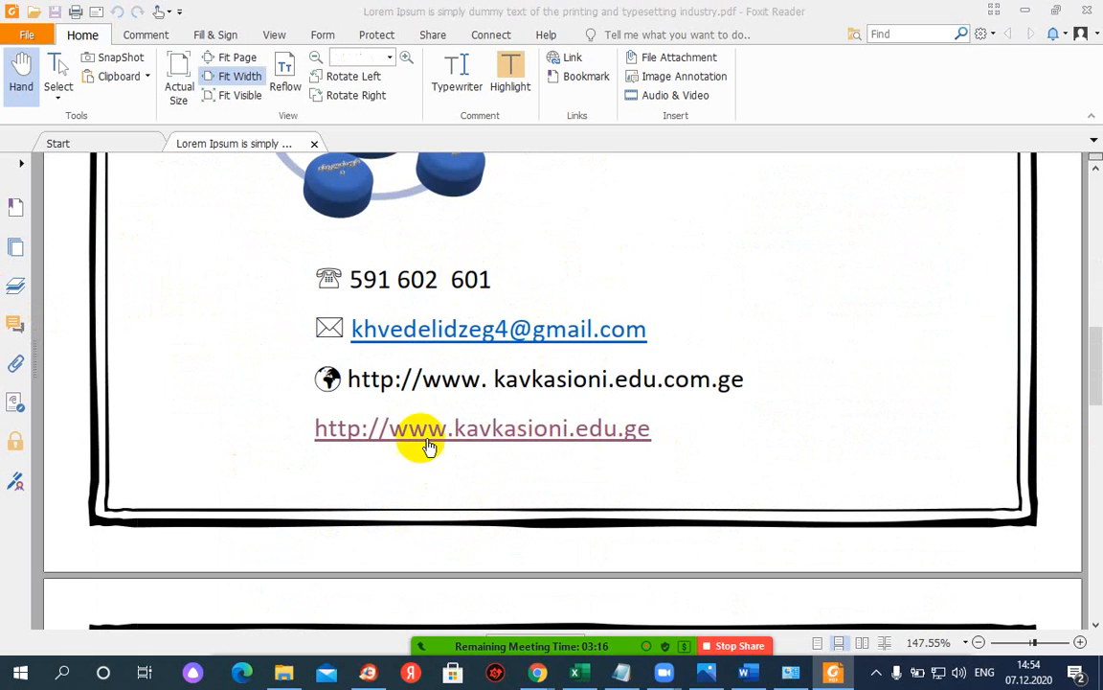
click(428, 445)
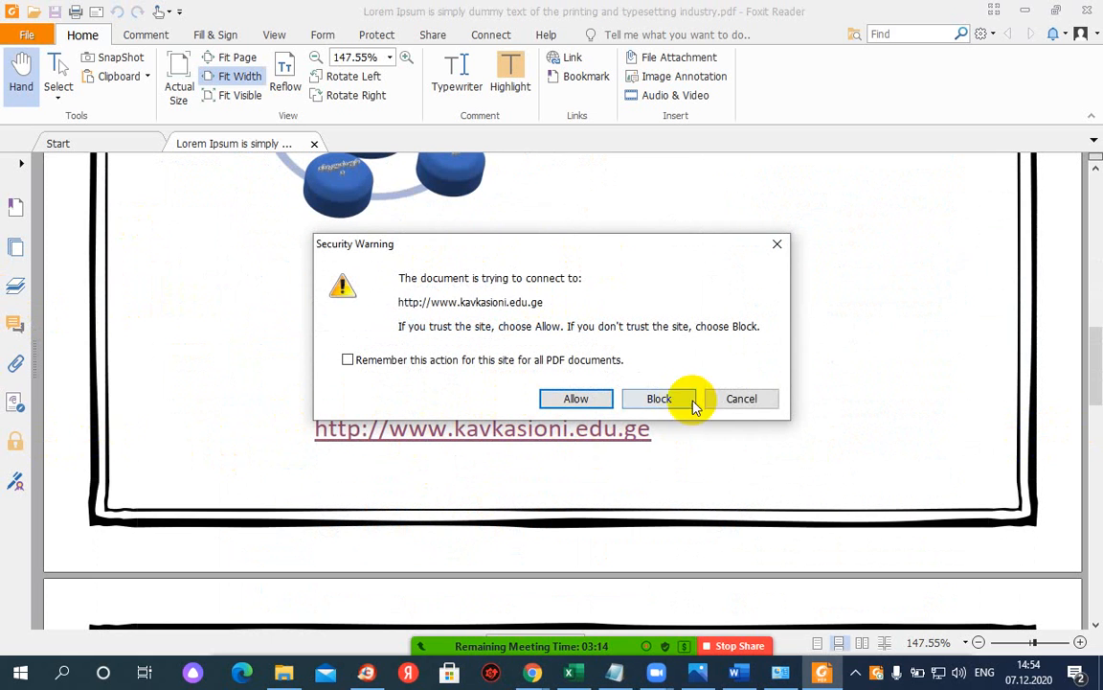
click(571, 400)
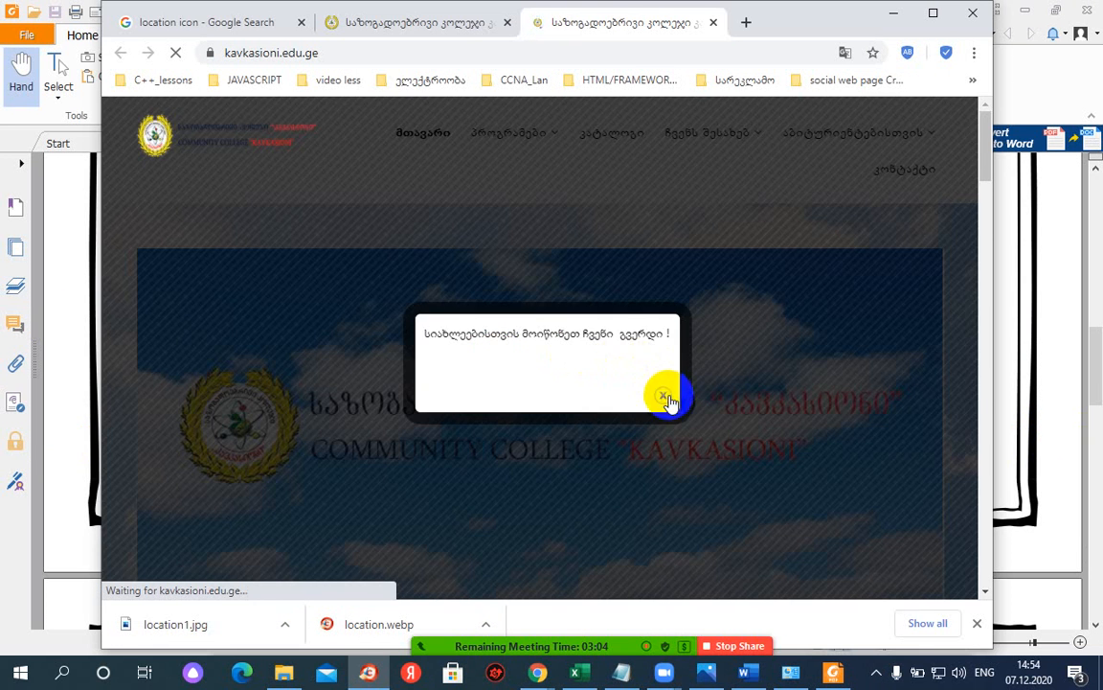
- Close the homepage popup, minimize Chrome, and bring the Word flyer back to the front
click(662, 394)
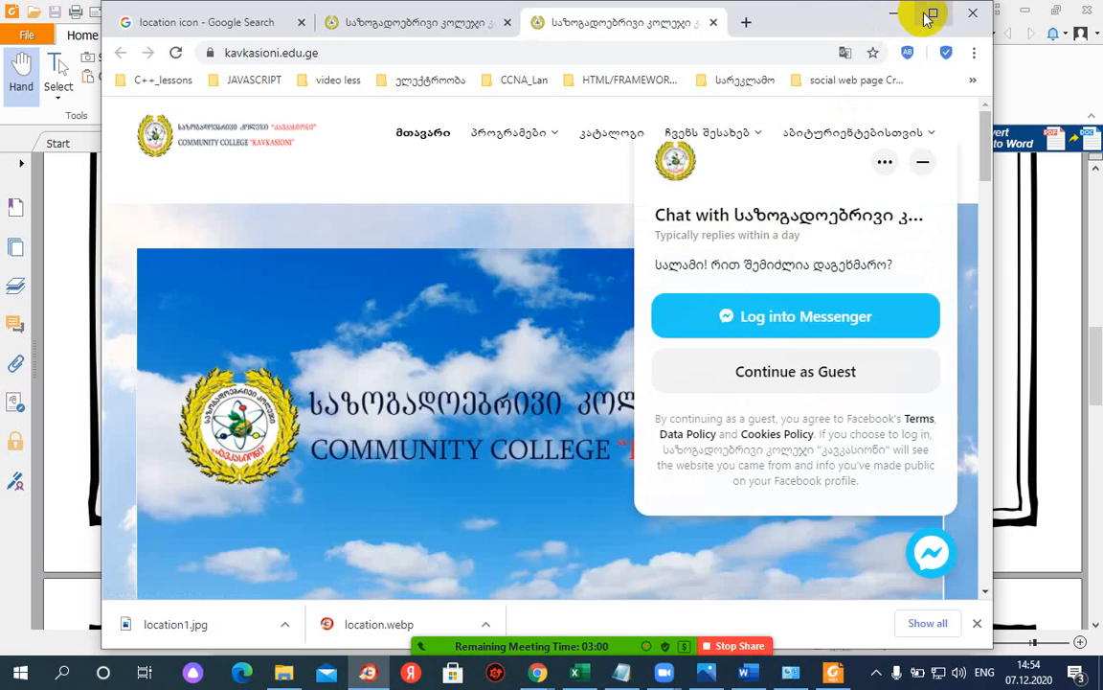
click(894, 14)
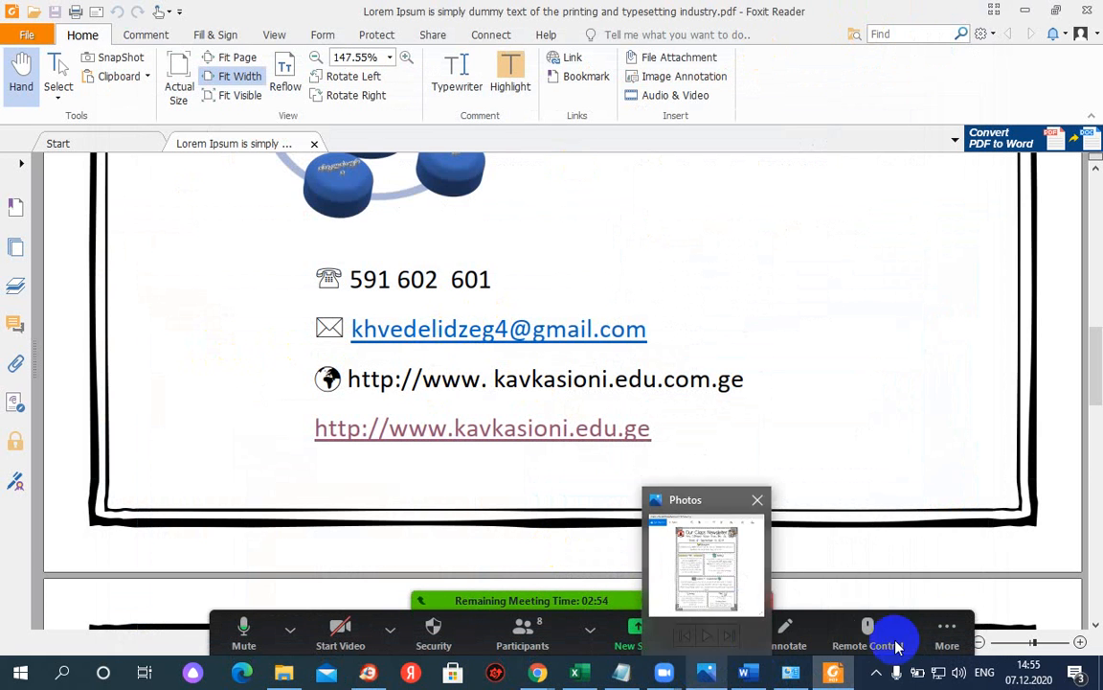
mouse_move(779, 677)
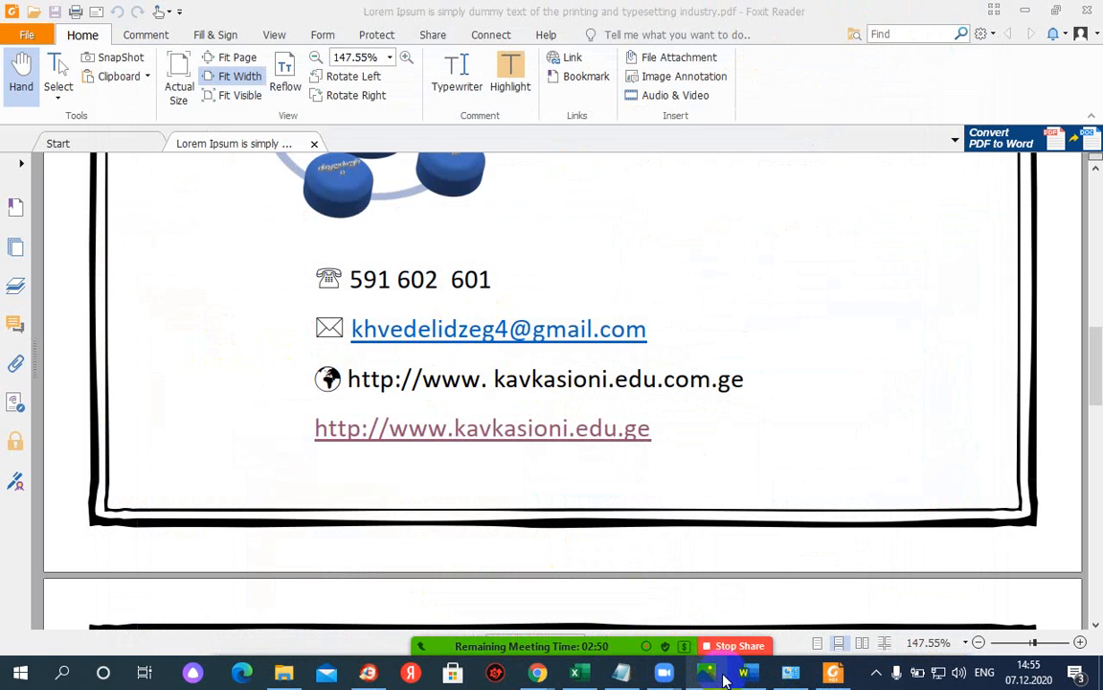
click(748, 672)
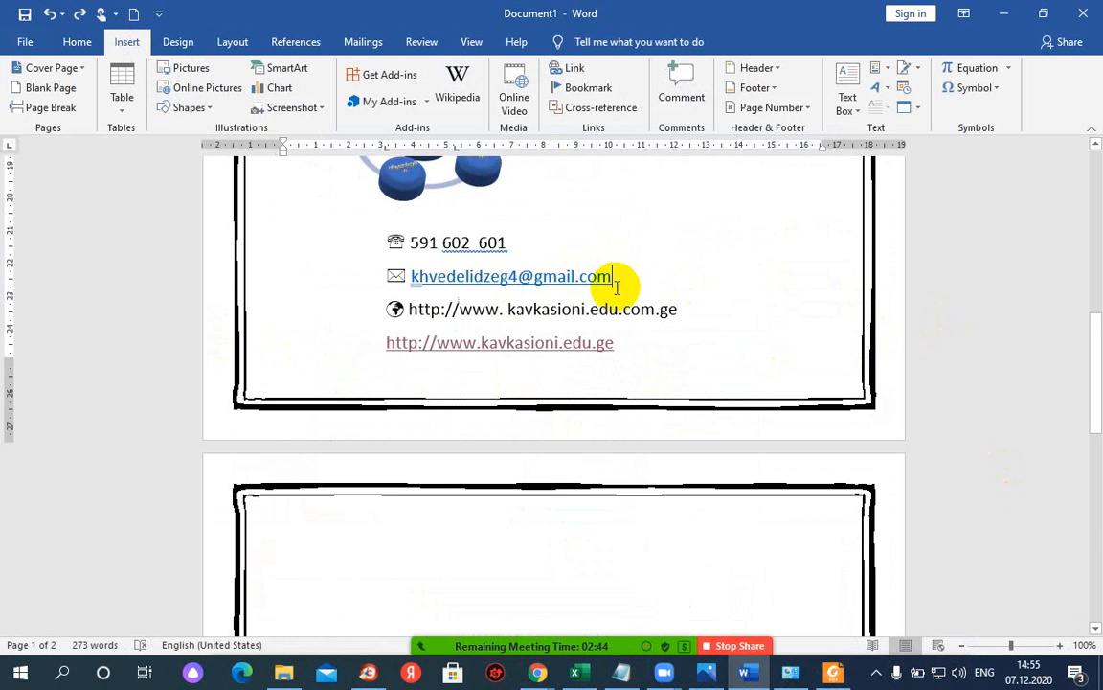
- Set No Outline on both the house and family header pictures, then deselect them
scroll(621, 284, up, 10)
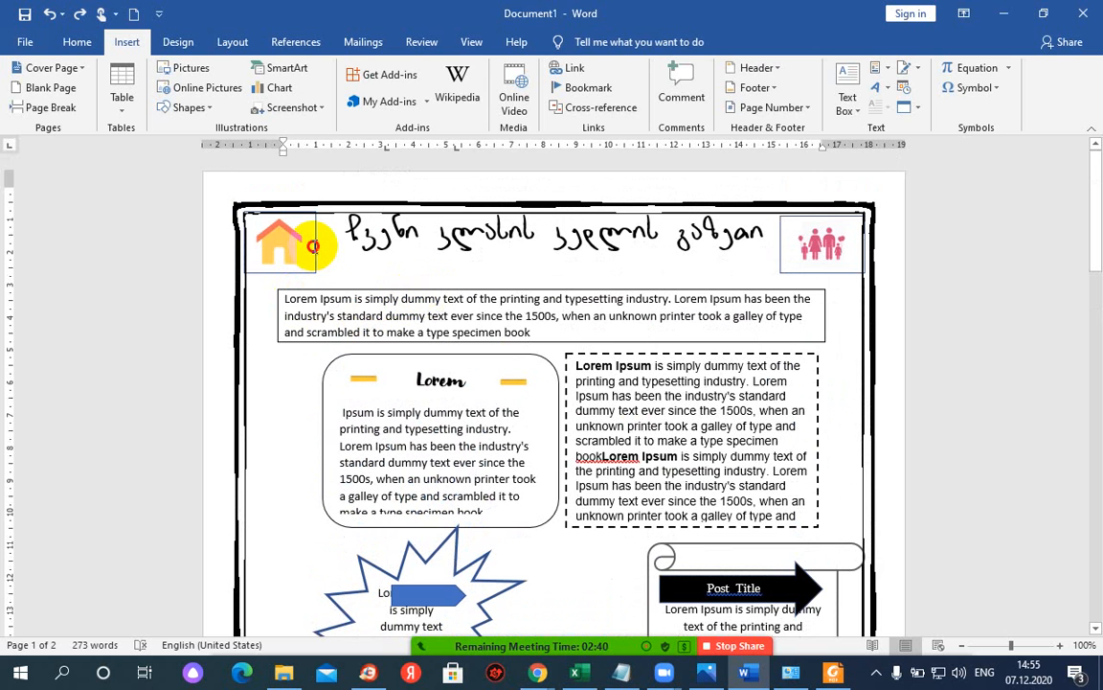
click(287, 239)
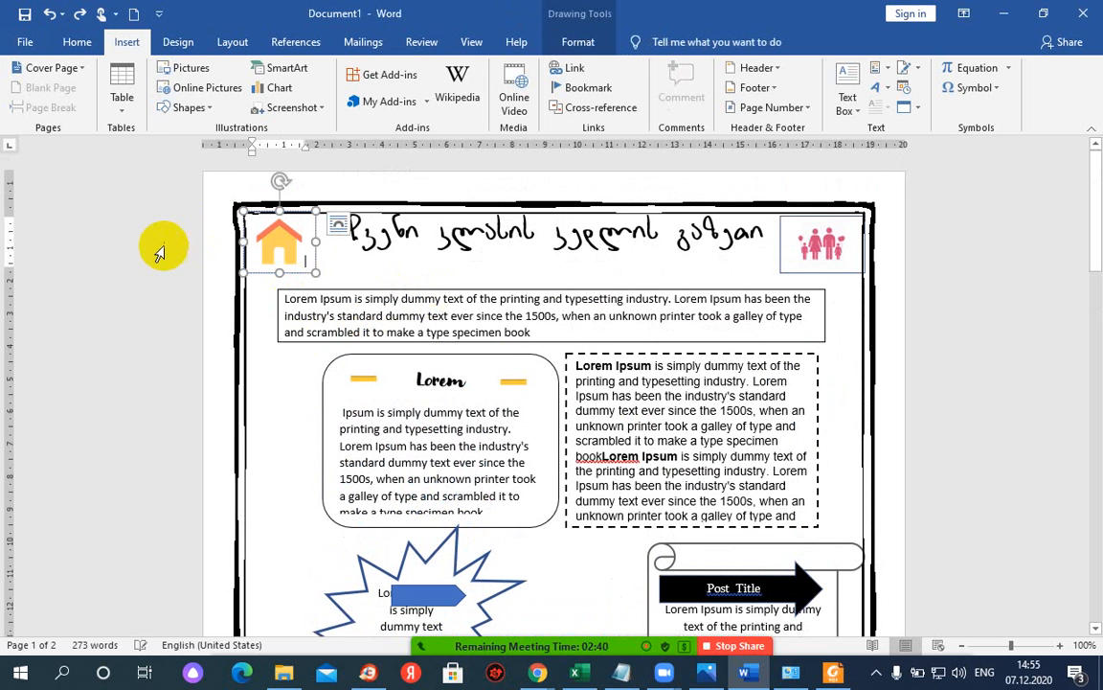
click(567, 42)
click(408, 89)
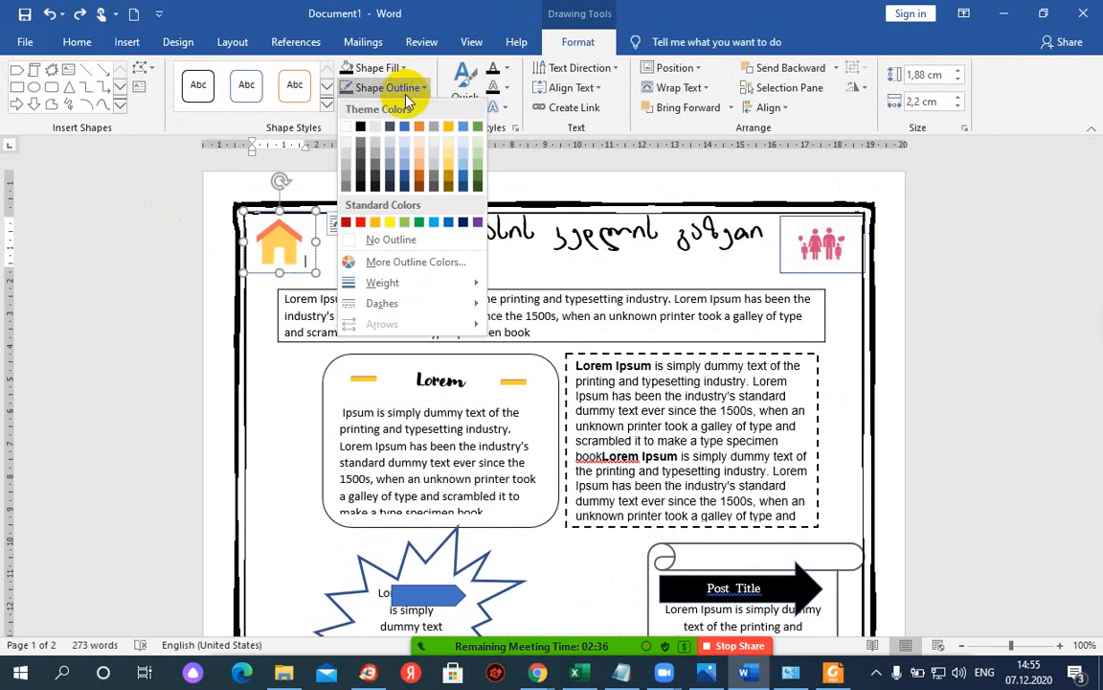
click(388, 238)
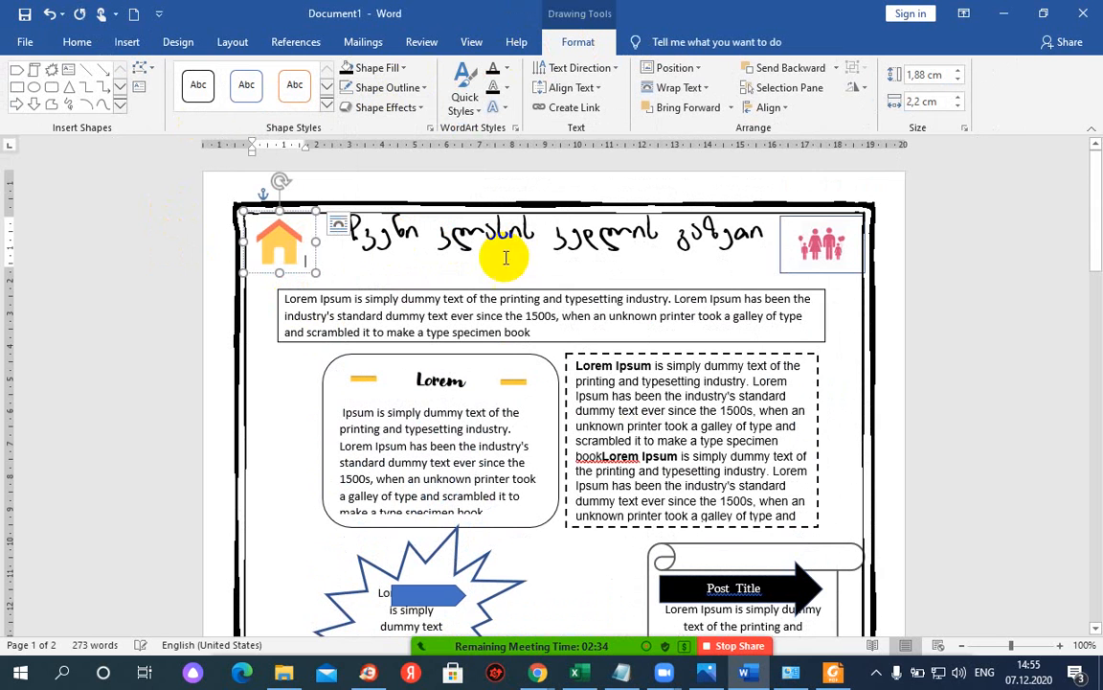
click(785, 252)
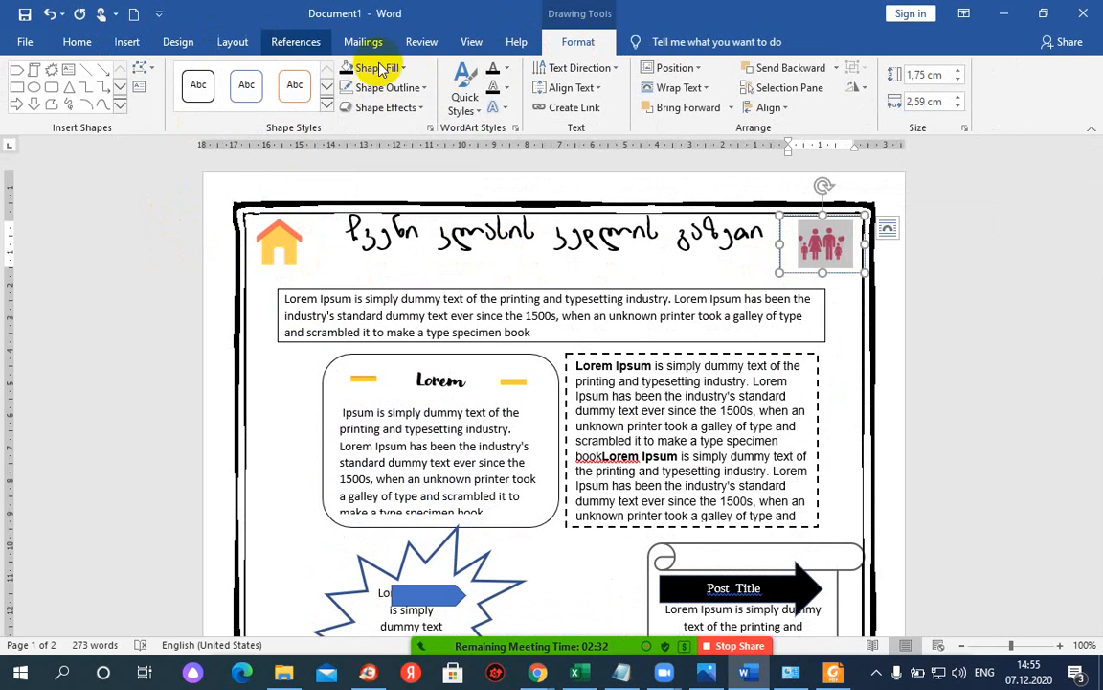
click(426, 88)
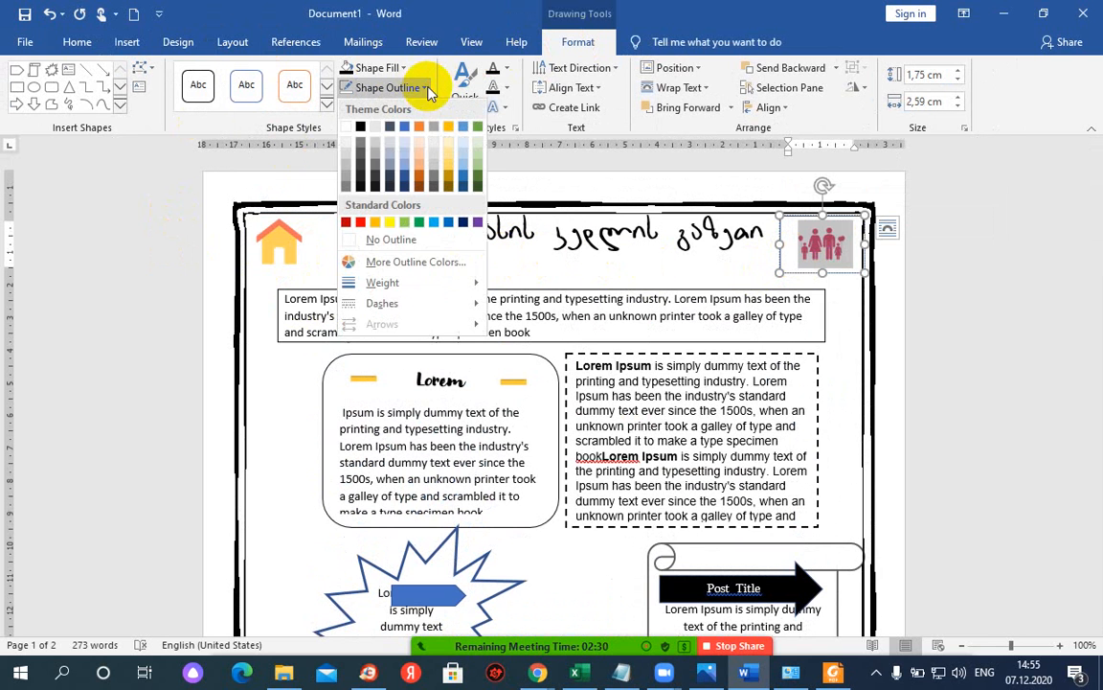
click(402, 239)
click(636, 251)
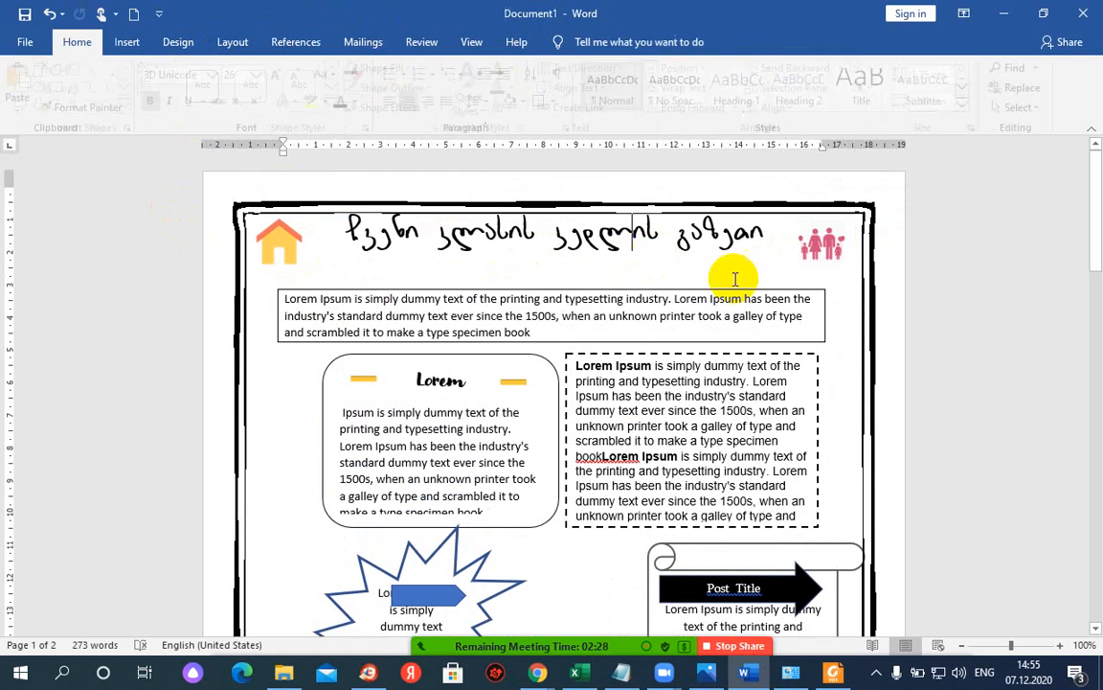
scroll(644, 319, down, 10)
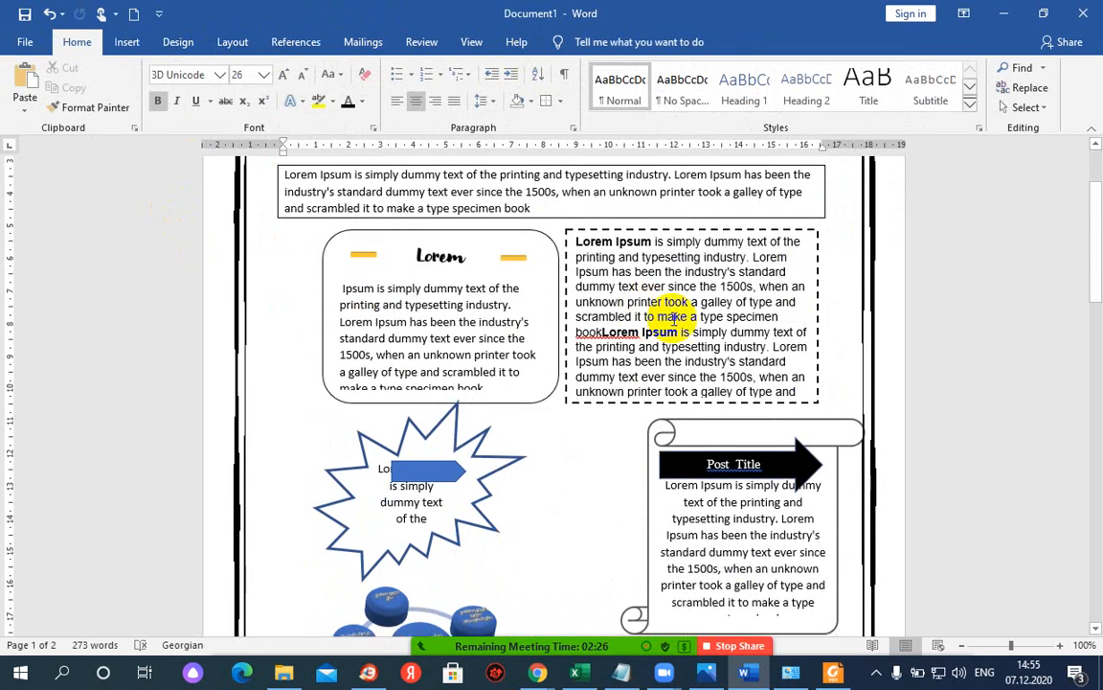
scroll(601, 316, down, 5)
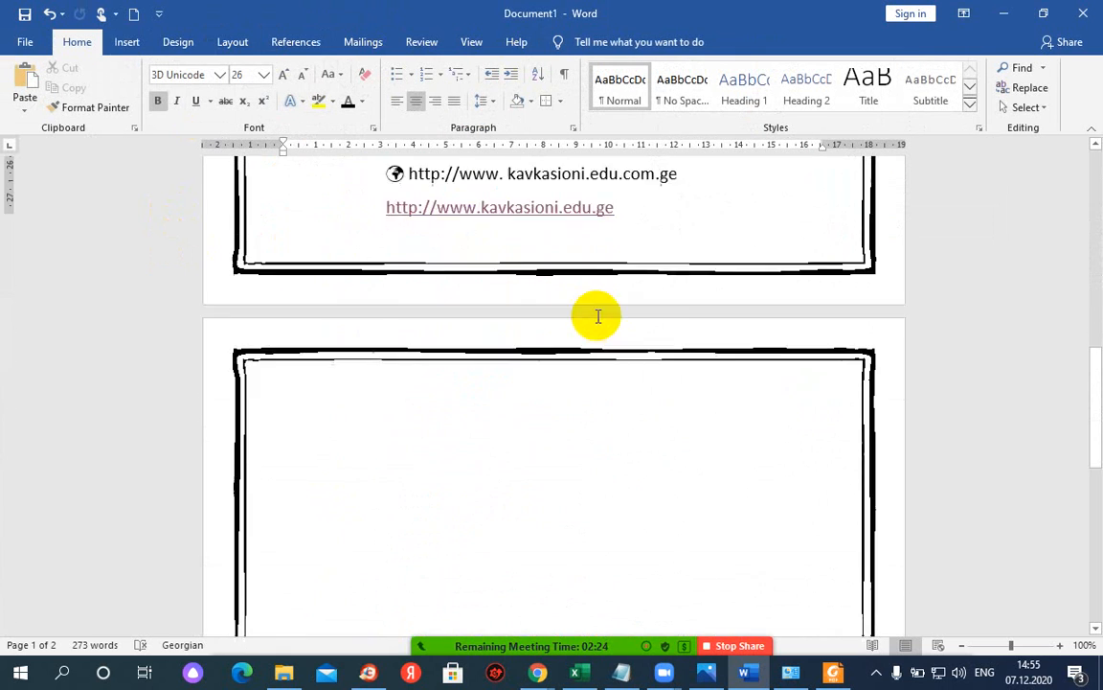
scroll(599, 313, up, 10)
scroll(591, 313, up, 5)
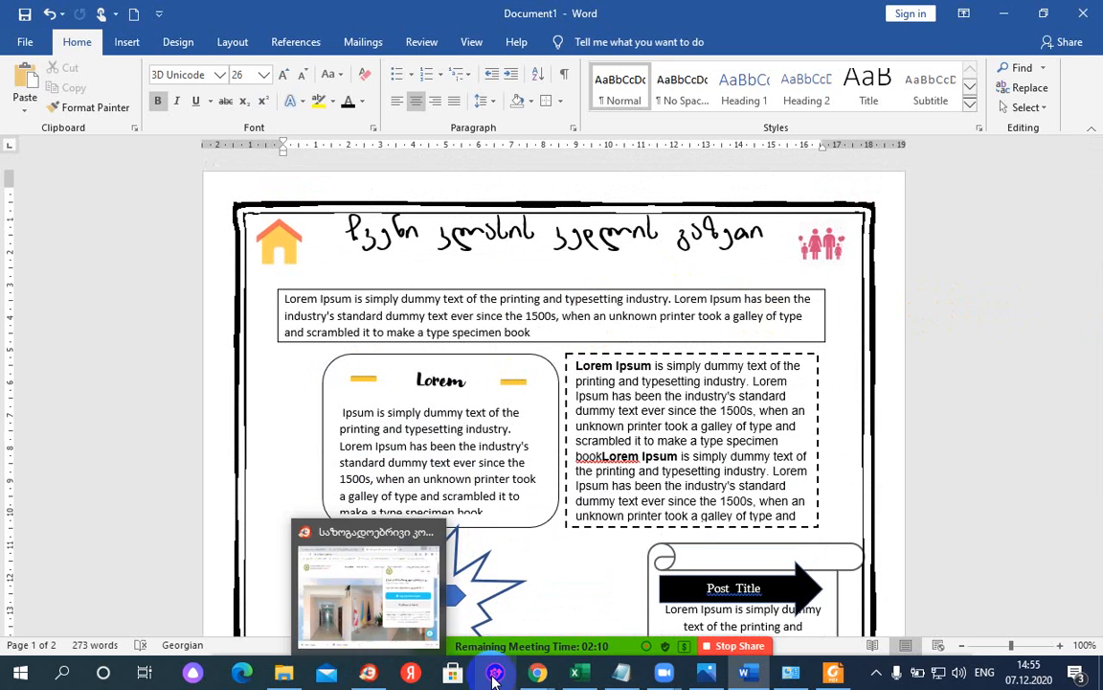
- Open ninite.com in a new Chrome tab and show the page in original English
mouse_move(537, 677)
click(498, 613)
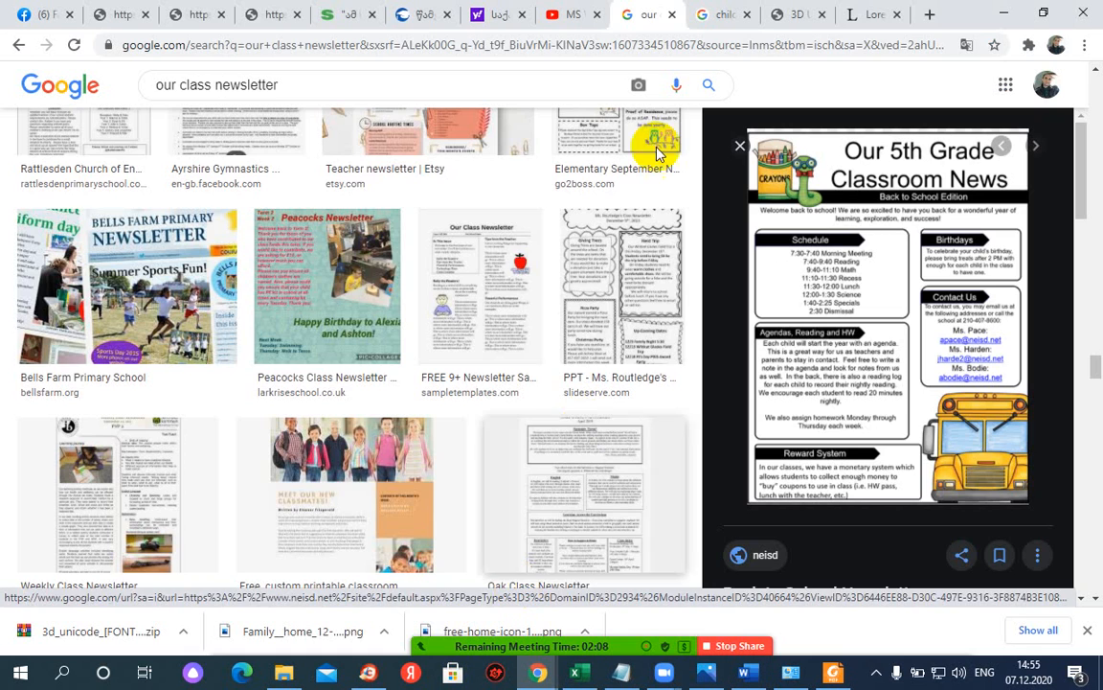
click(874, 15)
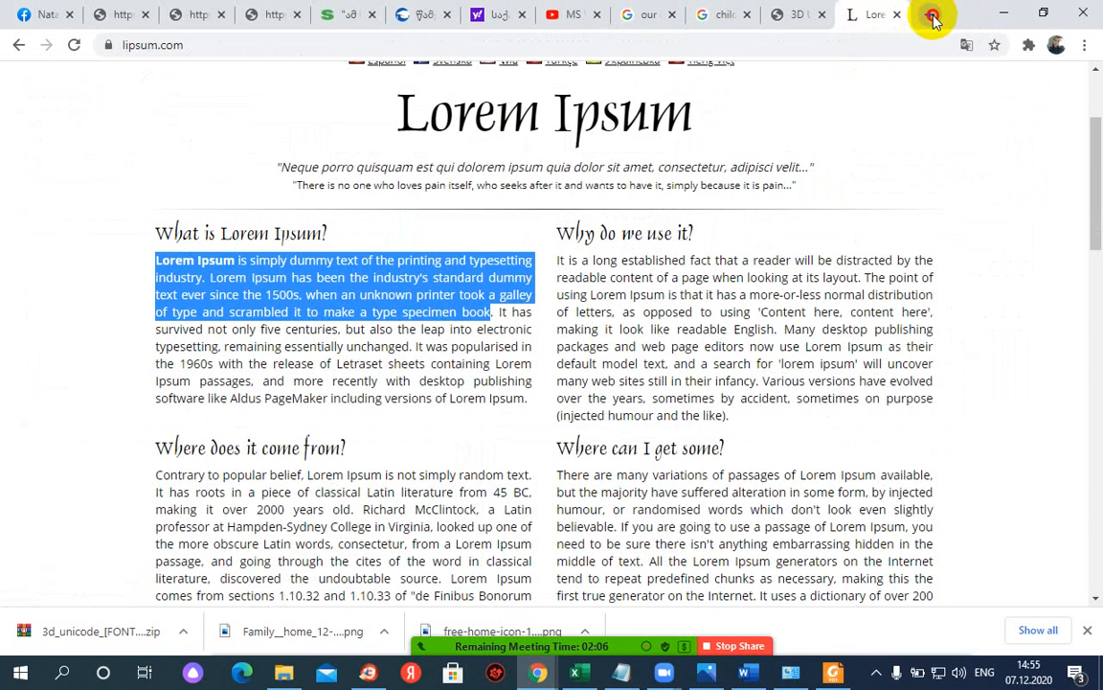
click(932, 15)
text(ni)
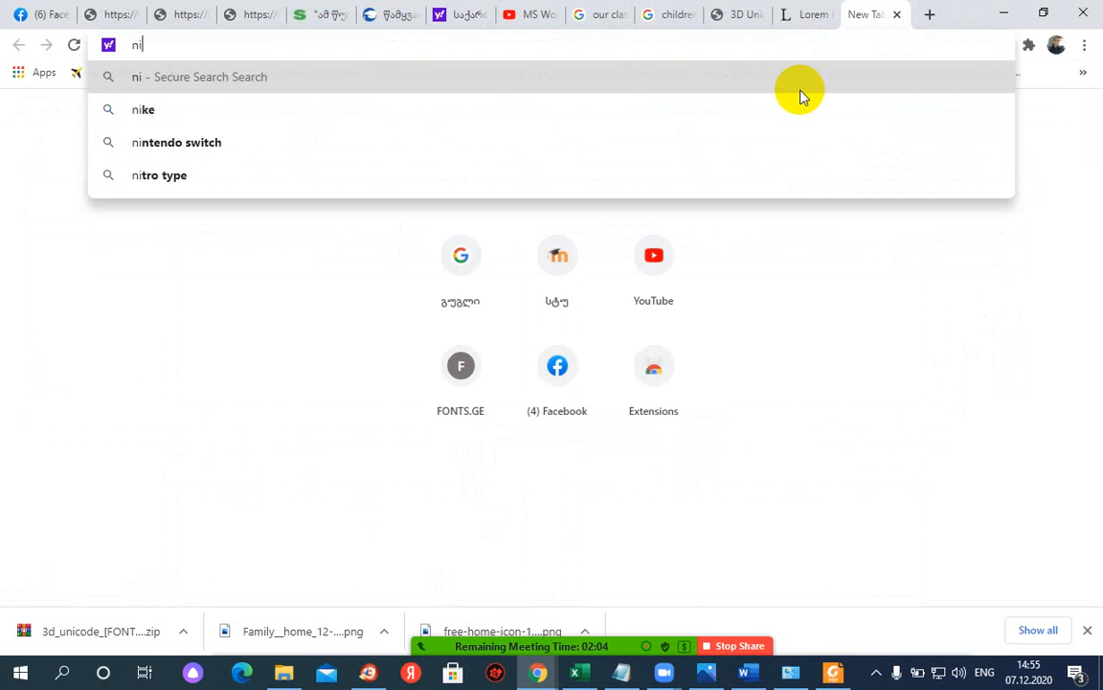
text(nite.com)
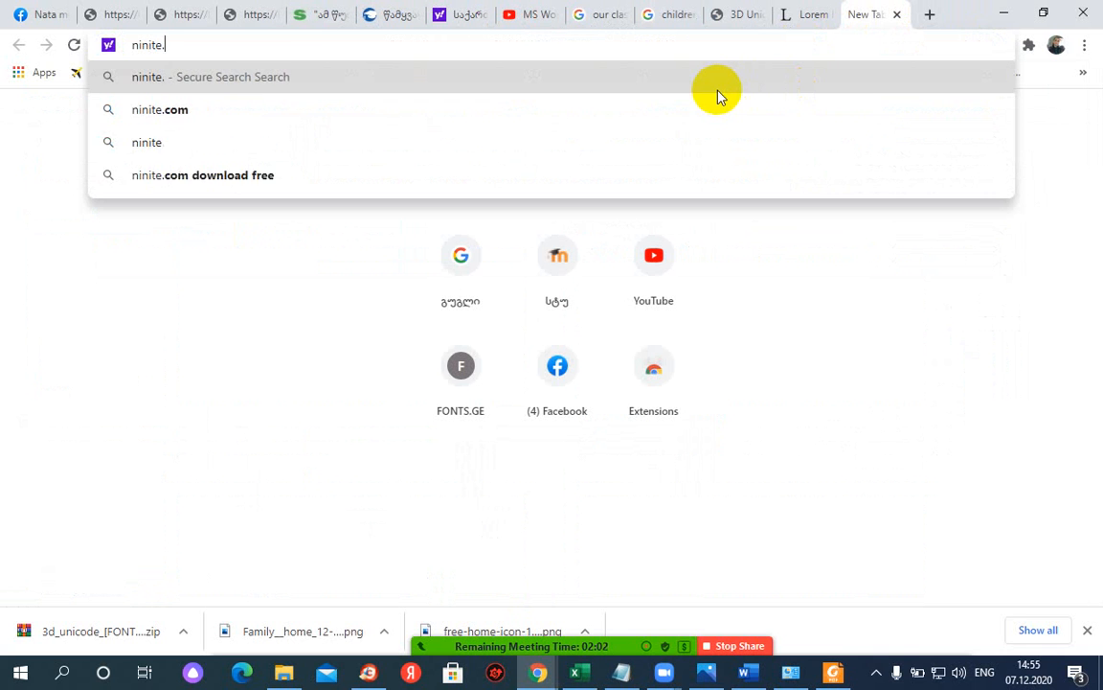
key(Return)
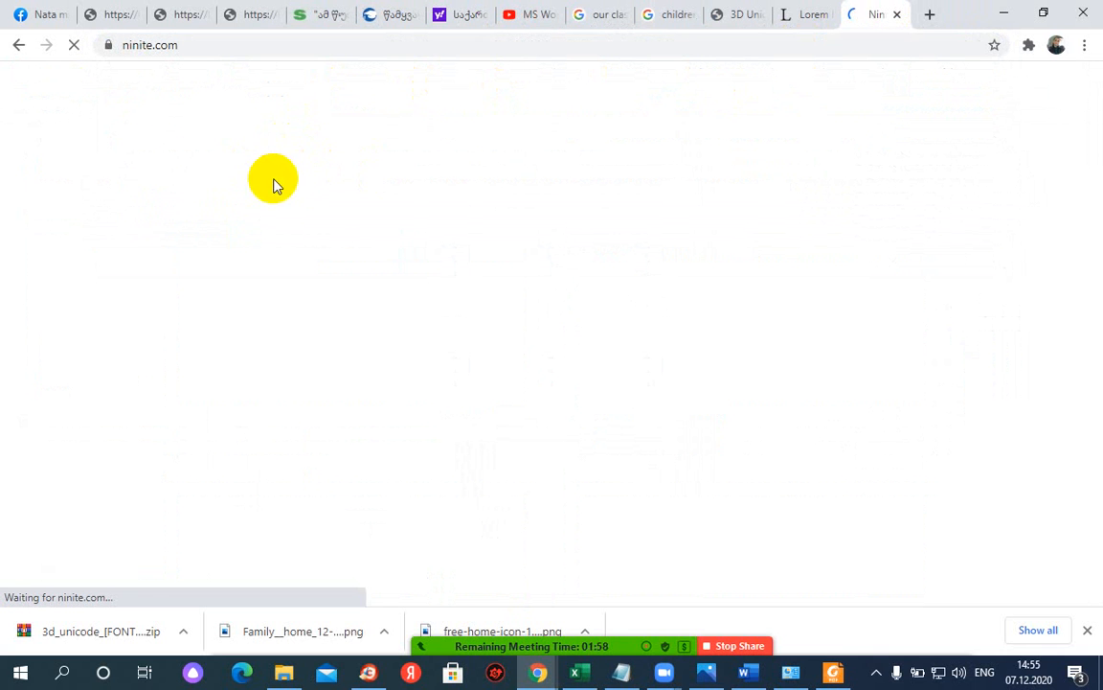
scroll(419, 241, down, 5)
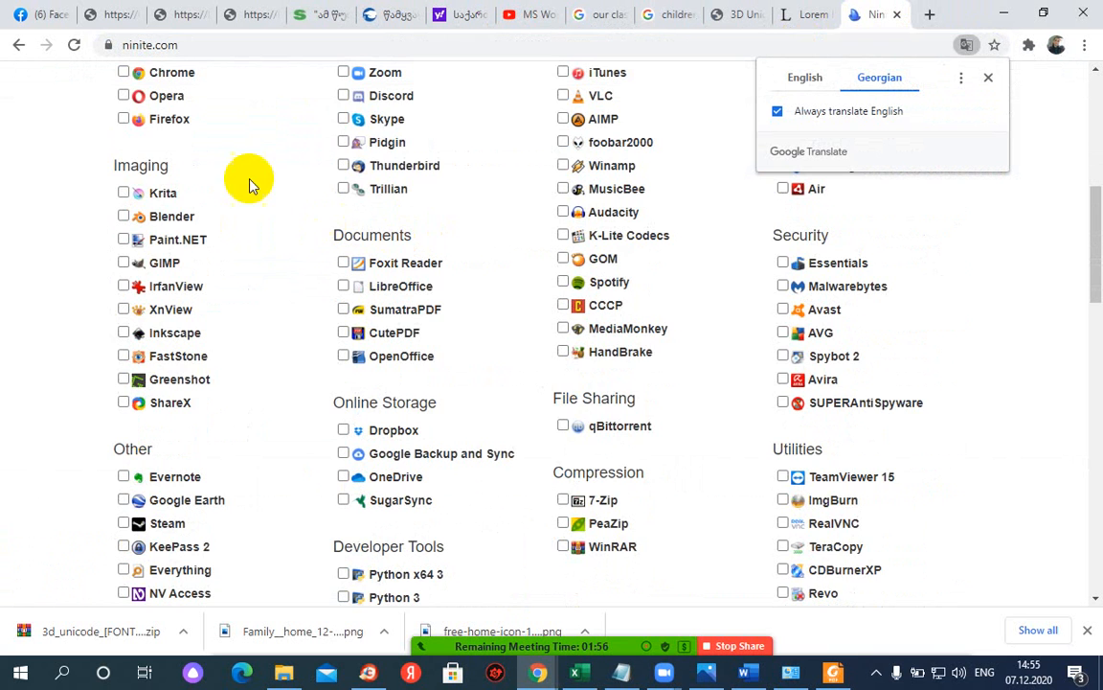
scroll(19, 202, up, 3)
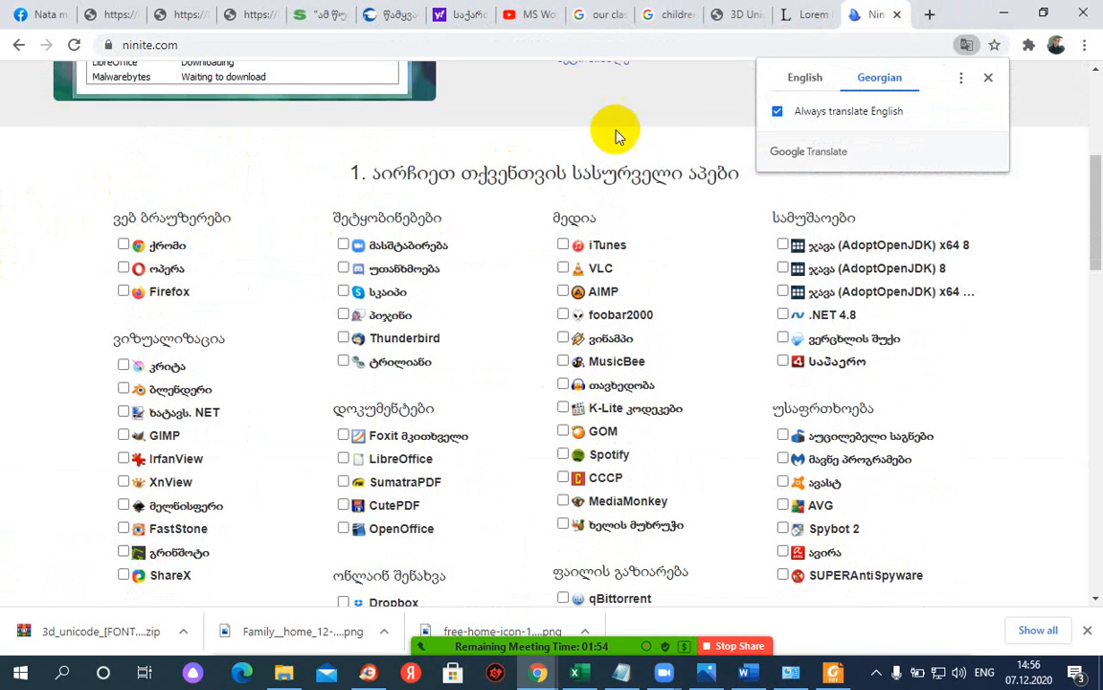
click(801, 85)
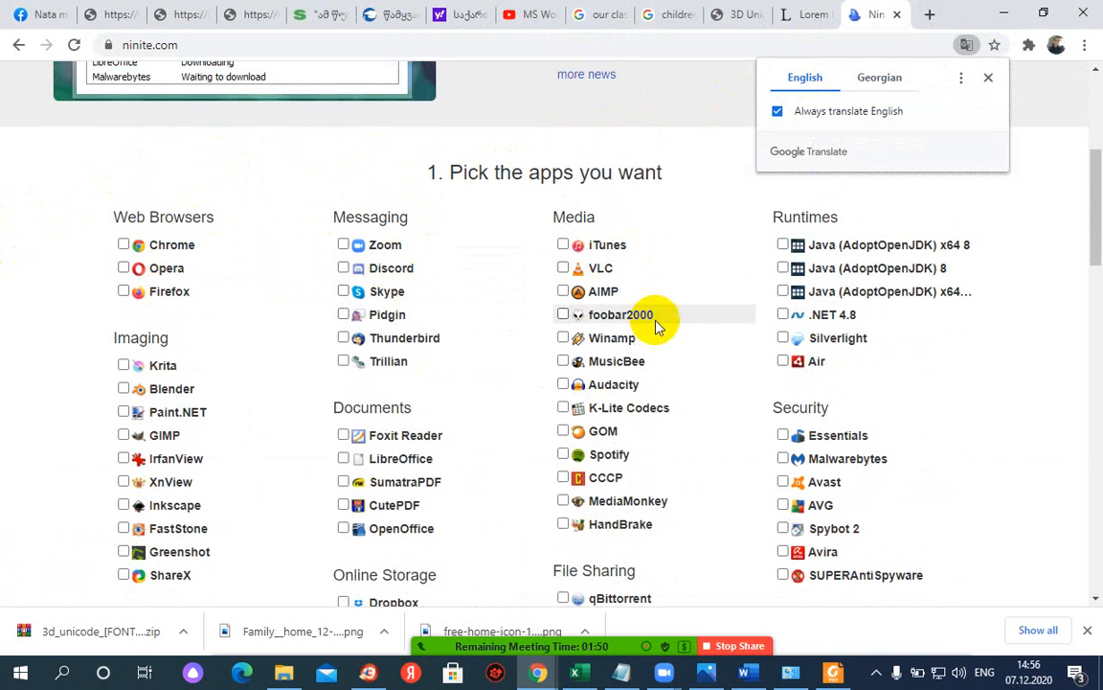
- Tick Foxit Reader, then glance at the exported PDF in Foxit Reader and return to Ninite
scroll(657, 327, down, 3)
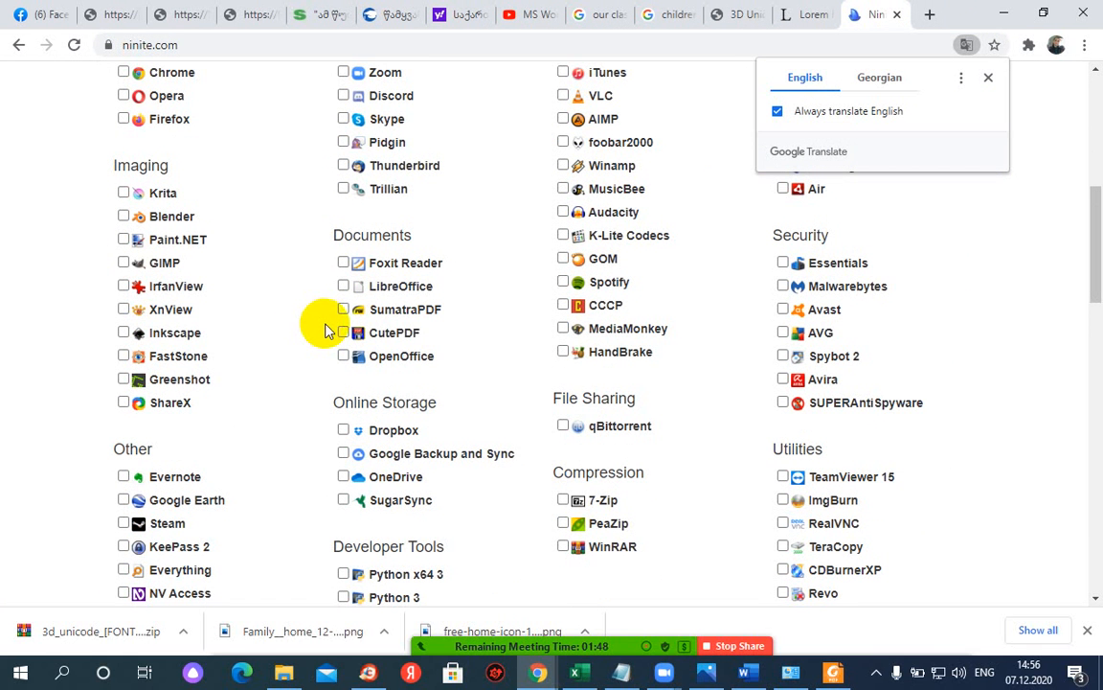
click(370, 269)
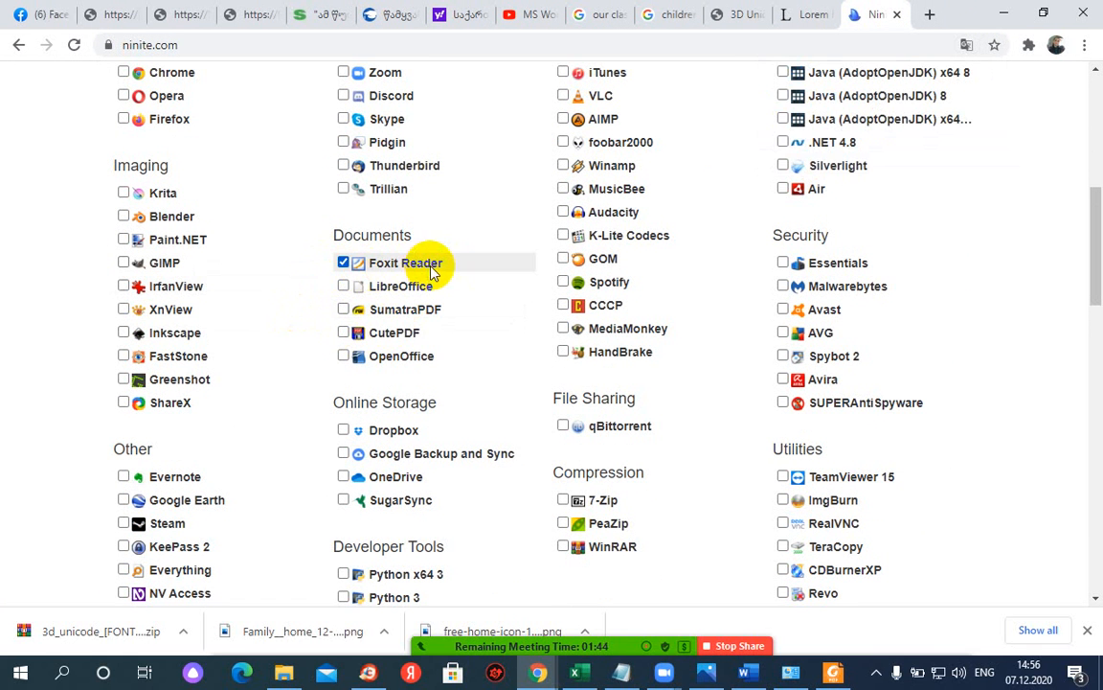
scroll(664, 246, down, 7)
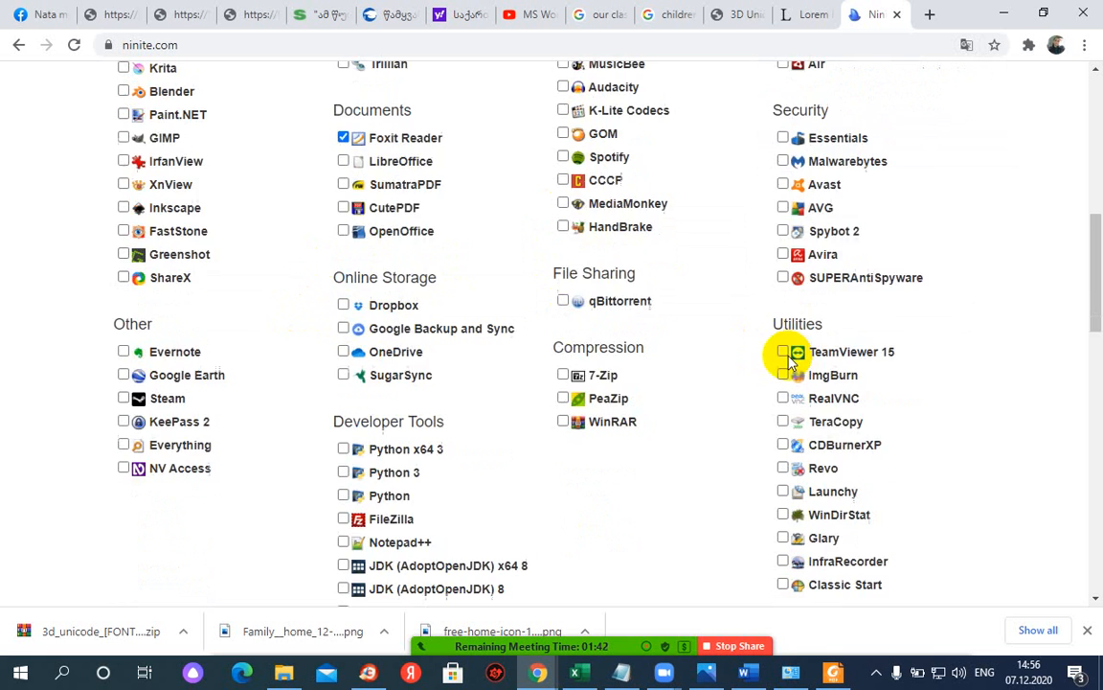
scroll(493, 414, up, 6)
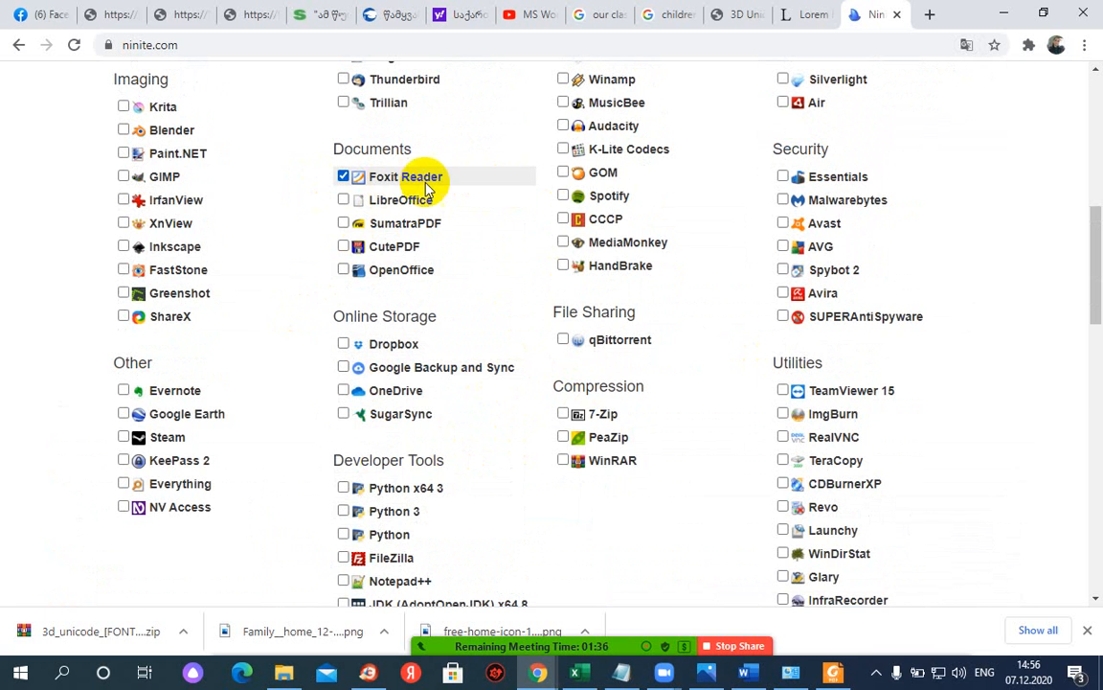
scroll(423, 374, down, 2)
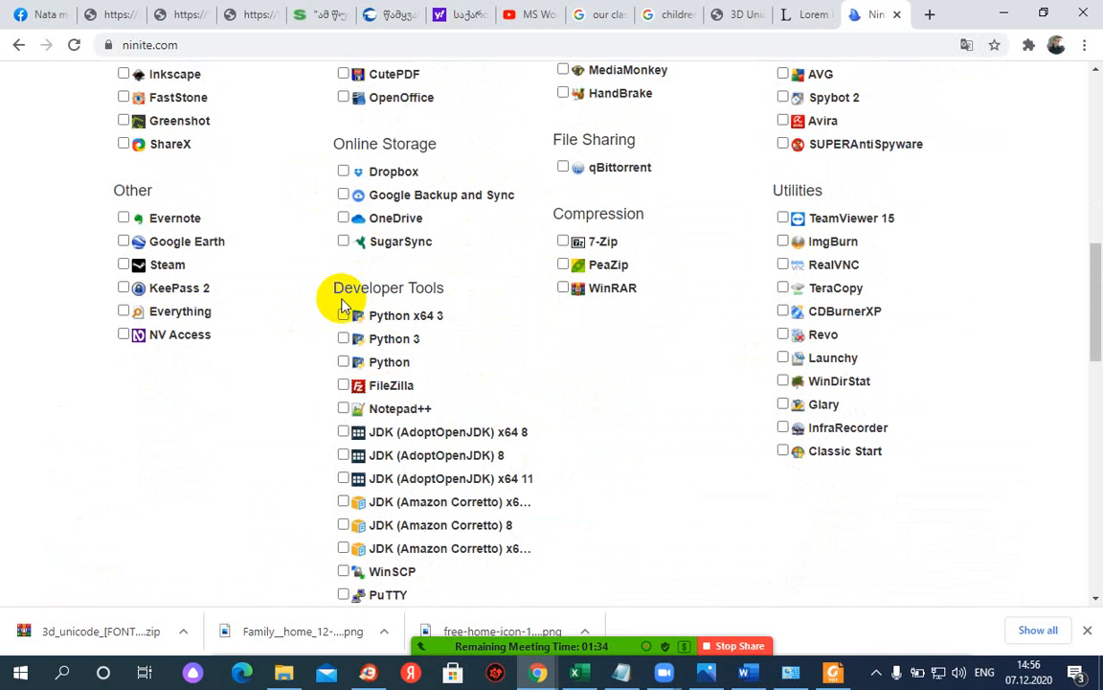
click(833, 672)
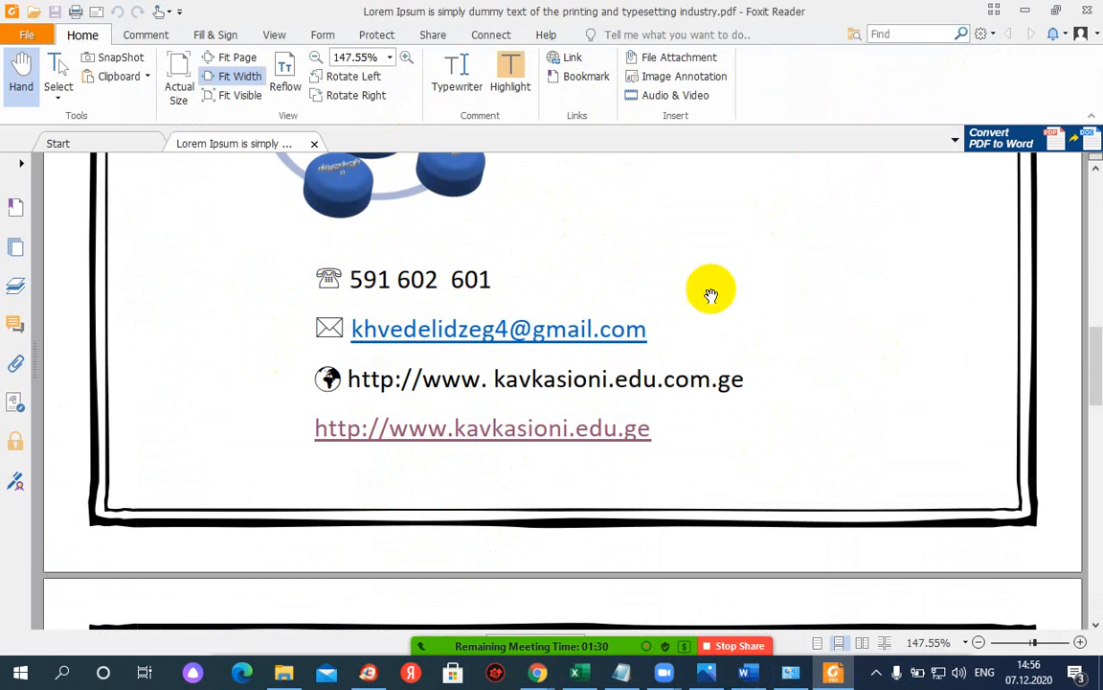
click(1023, 13)
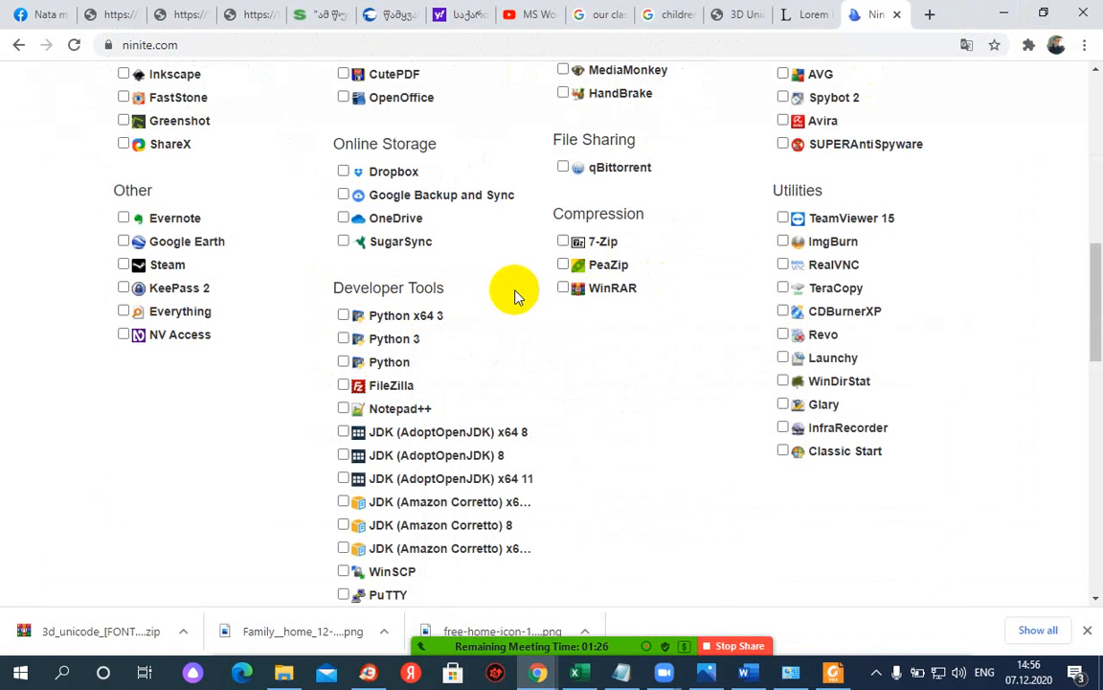
- Scroll through the Ninite app list and open a fresh Chrome tab
scroll(556, 297, down, 5)
scroll(591, 298, up, 5)
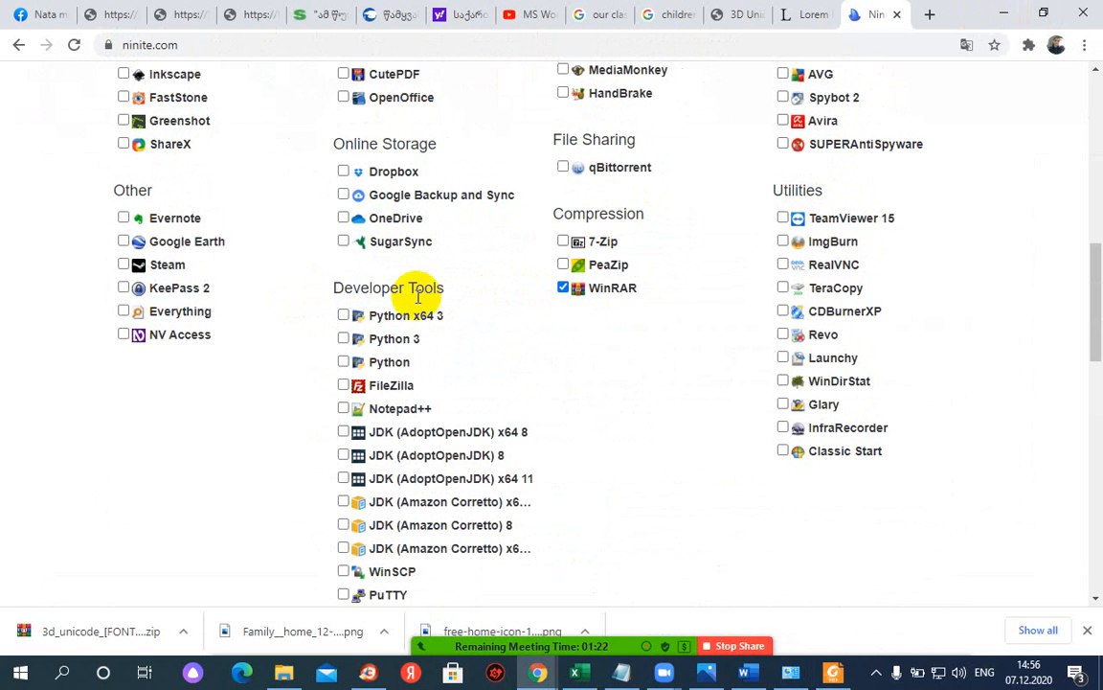
scroll(792, 310, down, 6)
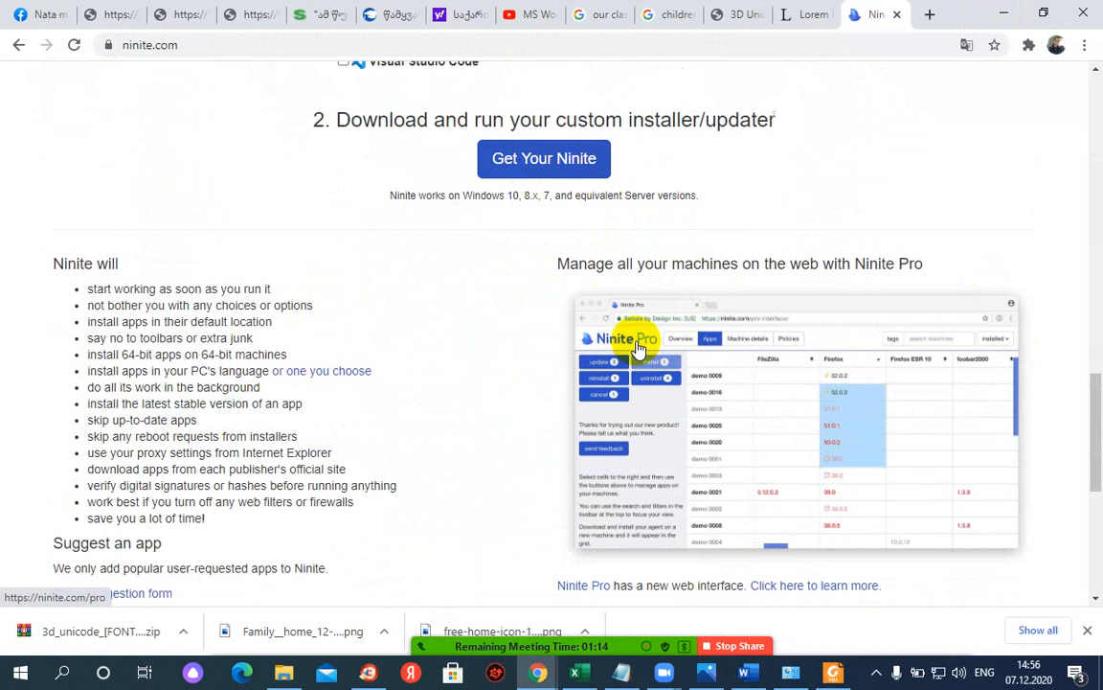
scroll(704, 347, up, 10)
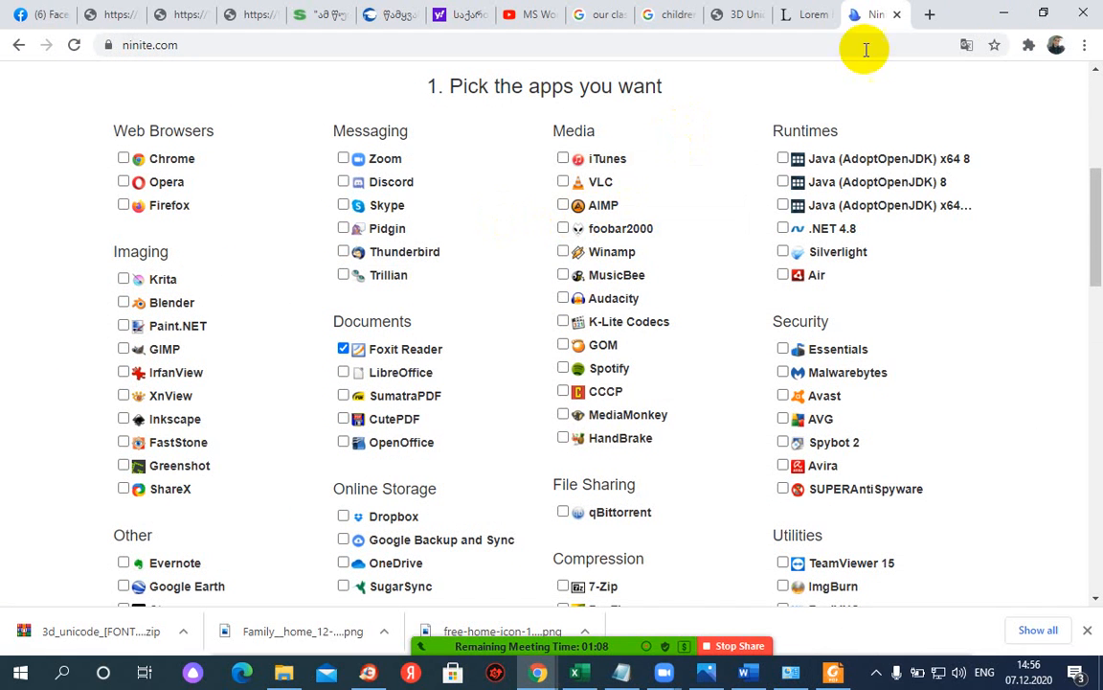
click(929, 14)
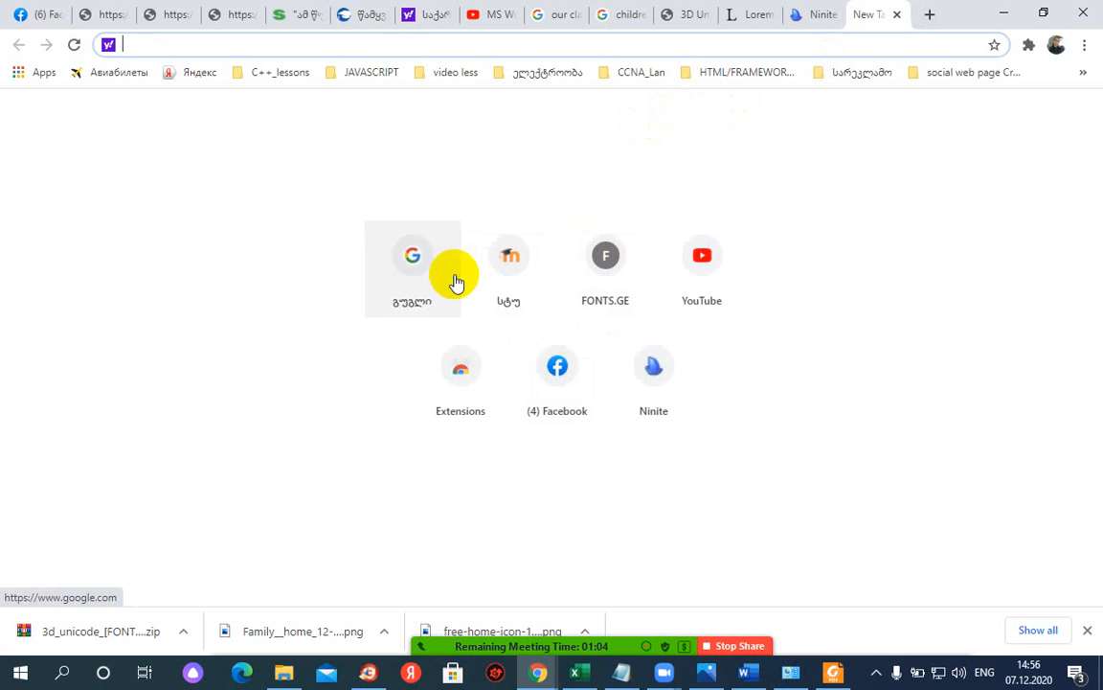
- Load Google with 'acrobat reader' in the search box, then clear the address bar URL
click(424, 279)
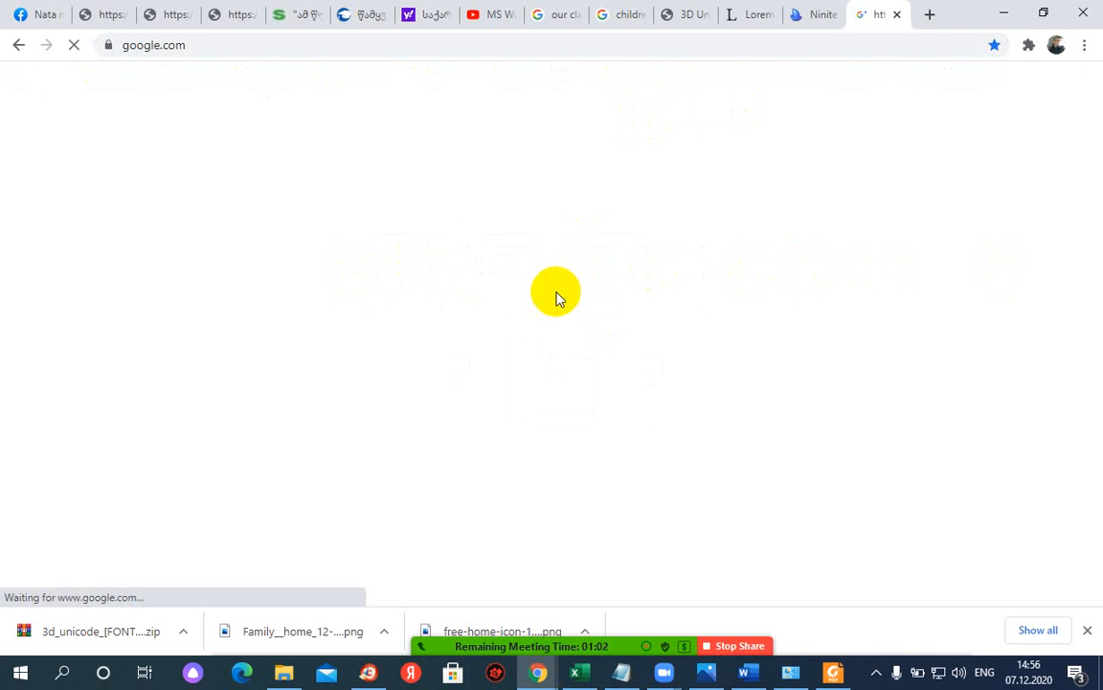
text(a)
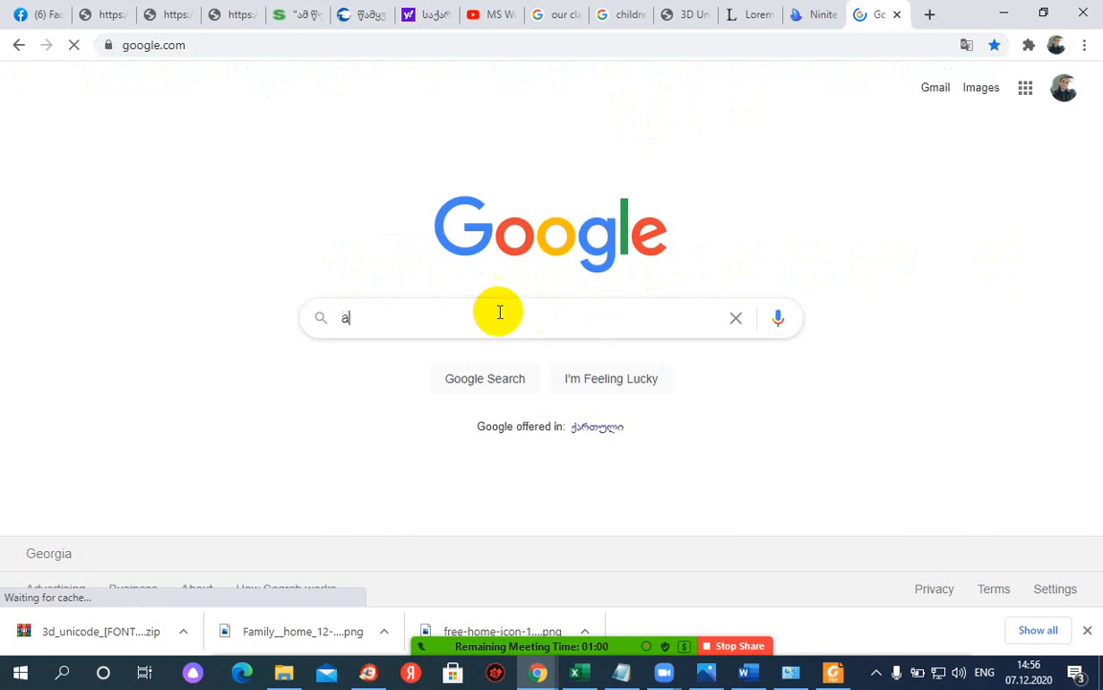
text(robat )
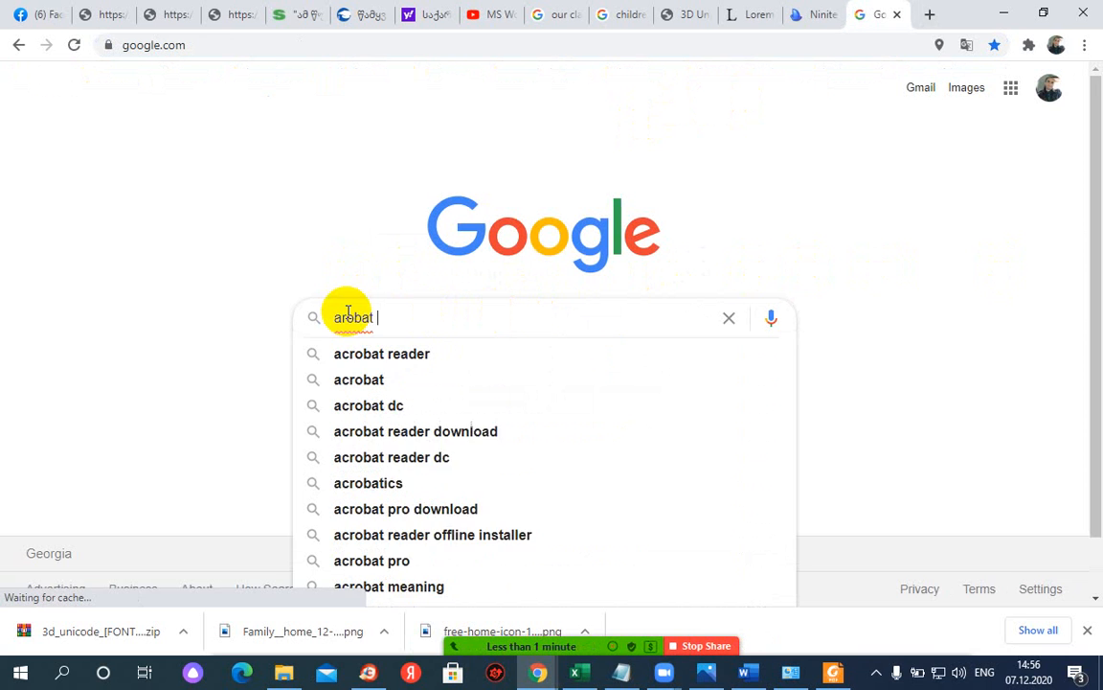
text(re)
key(Down)
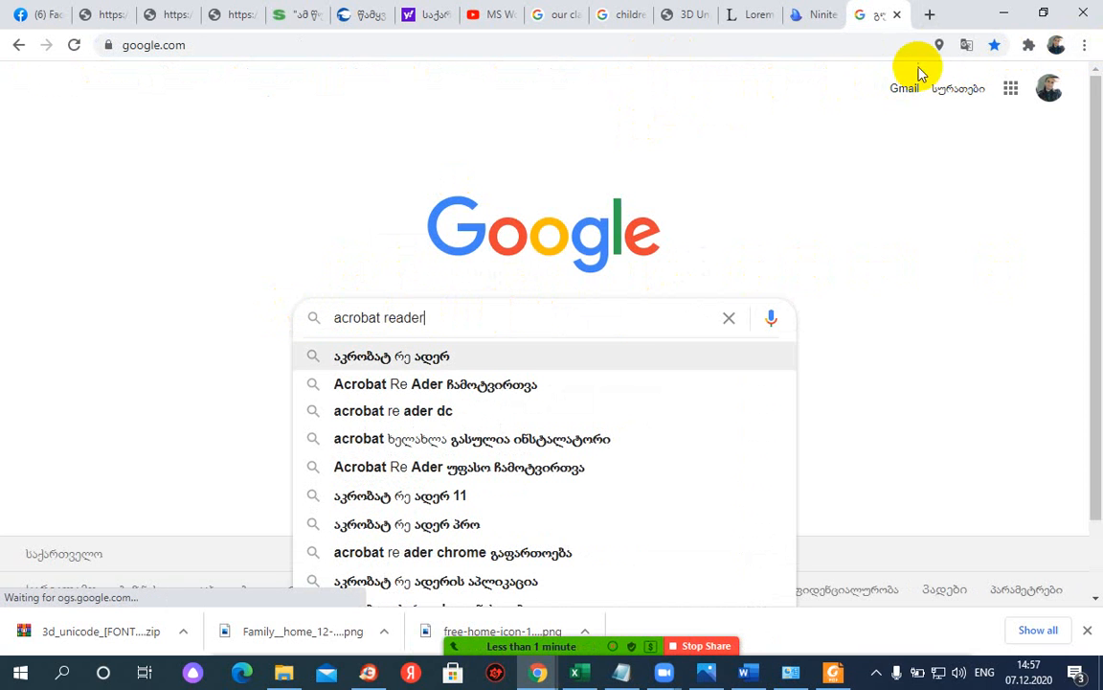
drag(474, 46, 30, 57)
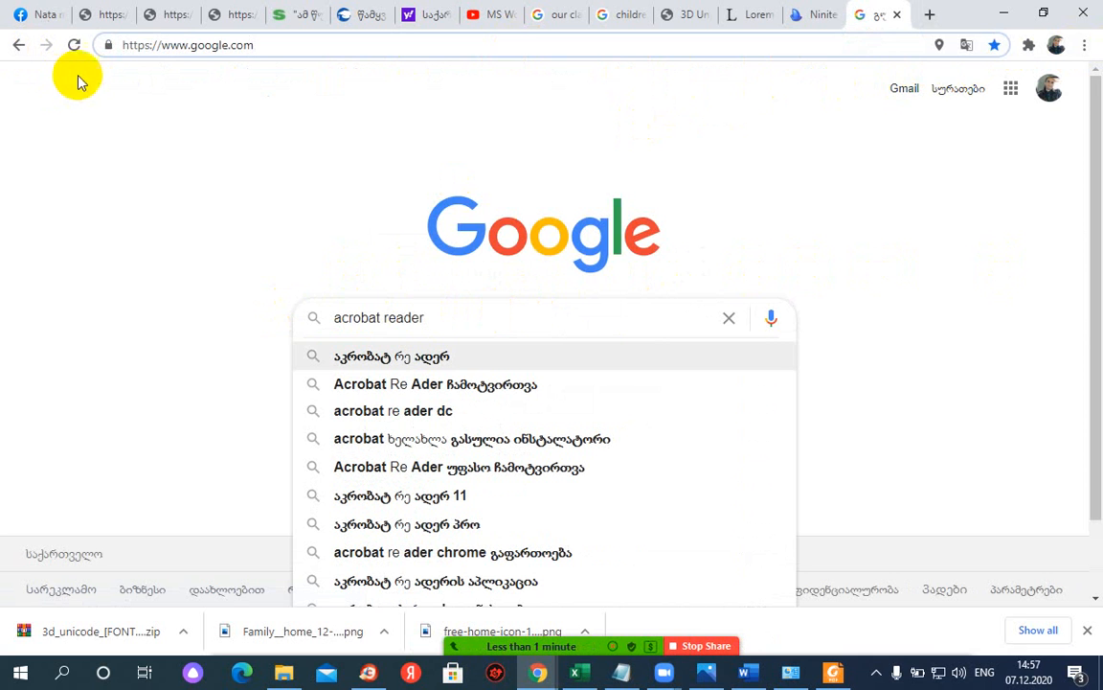
key(BackSpace)
key(BackSpace)
key(BackSpace)
key(BackSpace)
key(BackSpace)
key(BackSpace)
key(BackSpace)
key(BackSpace)
key(BackSpace)
key(BackSpace)
key(BackSpace)
key(BackSpace)
key(BackSpace)
key(BackSpace)
key(BackSpace)
key(BackSpace)
key(BackSpace)
key(BackSpace)
key(BackSpace)
key(BackSpace)
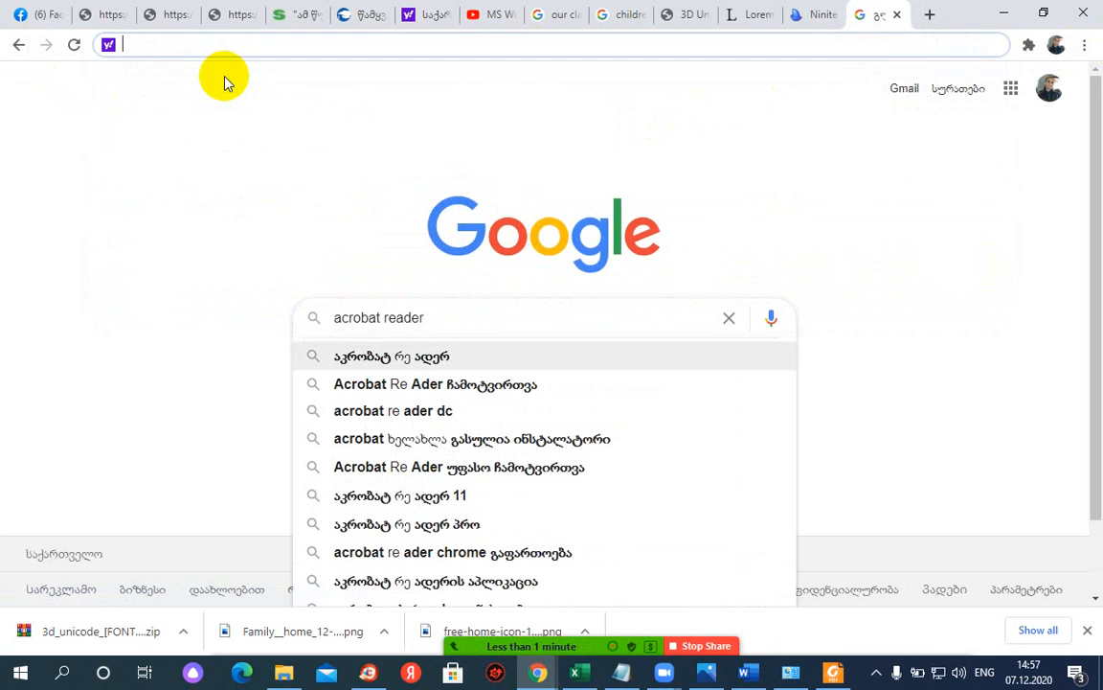
- Go to file.ge and run a site search for 'office'
text(file.ge)
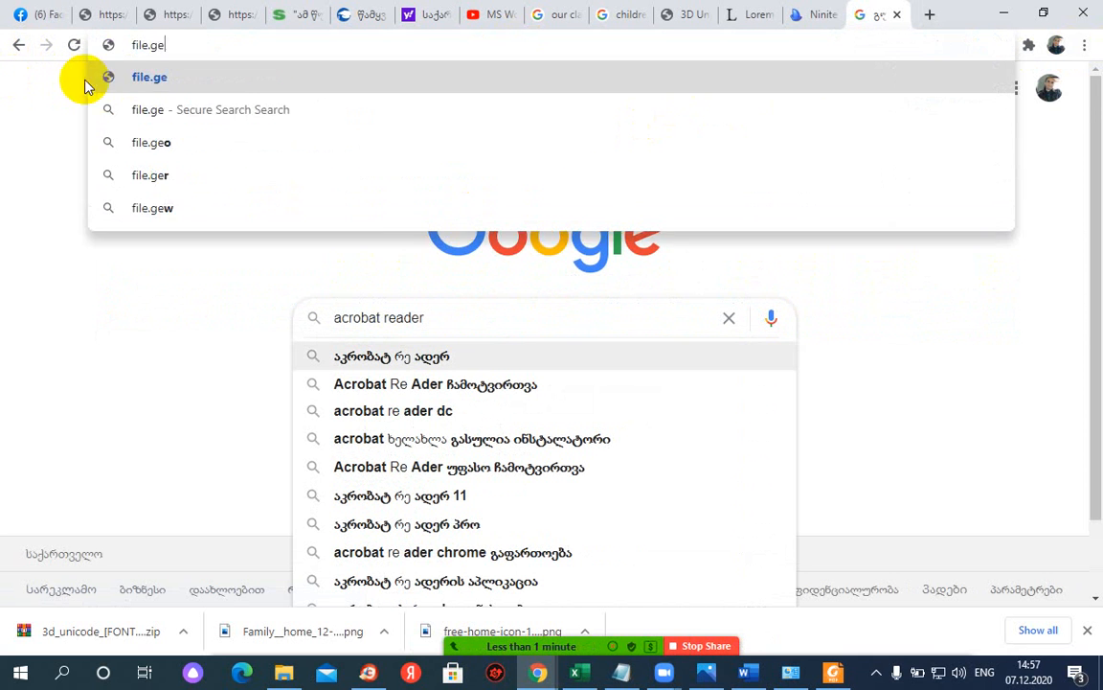
key(Return)
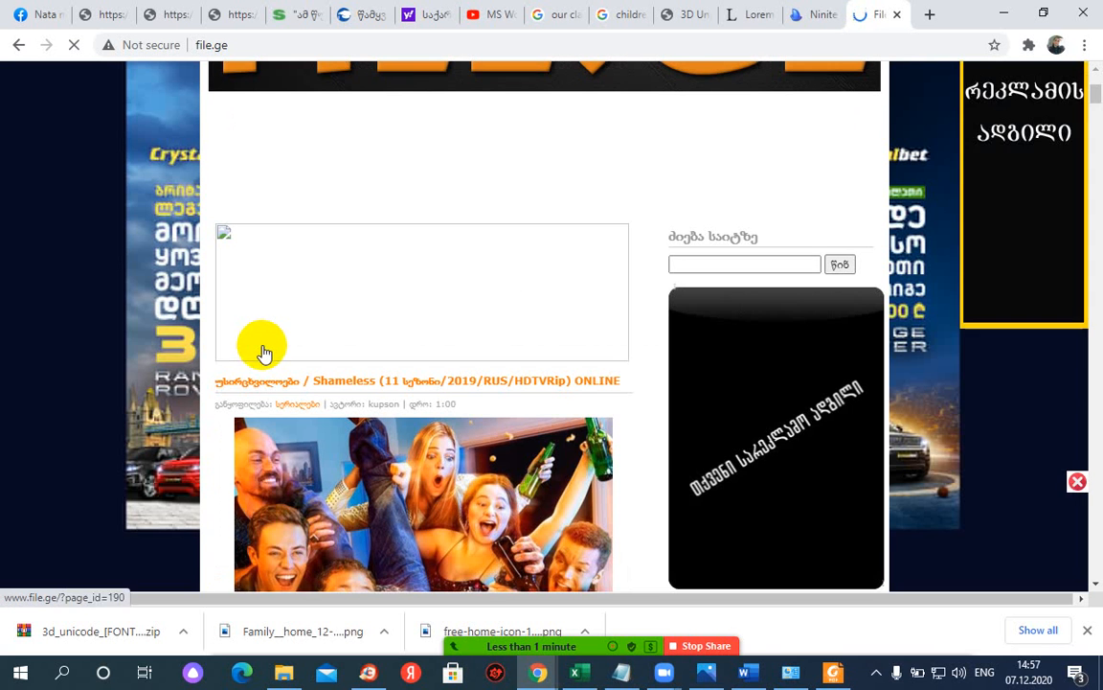
click(703, 265)
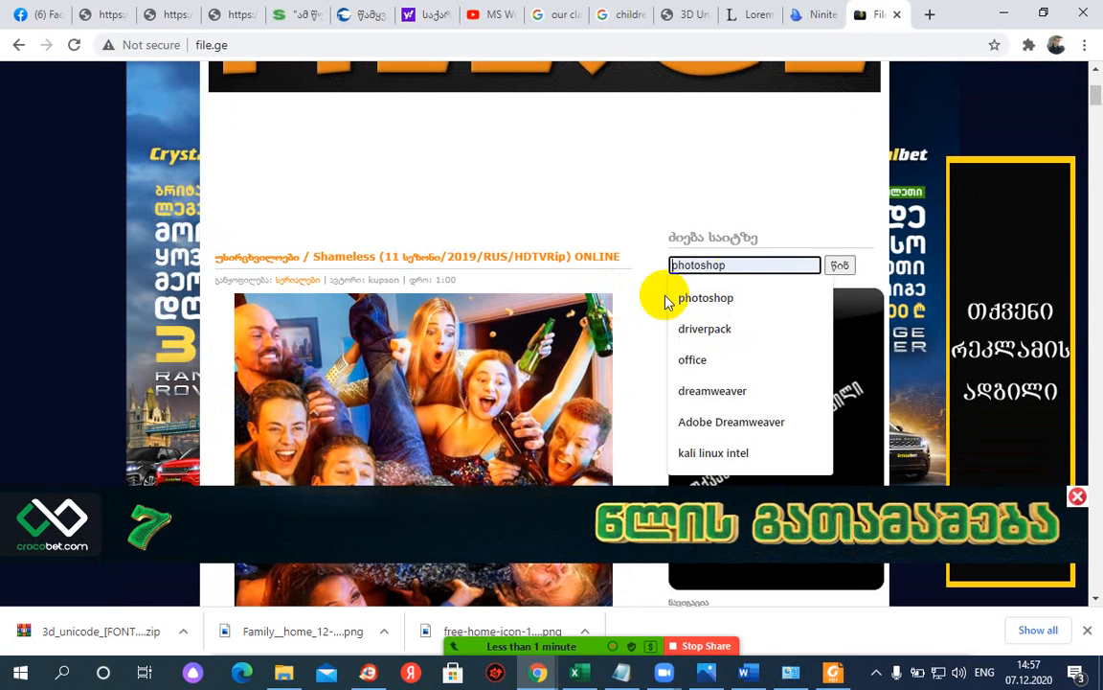
click(776, 361)
click(685, 263)
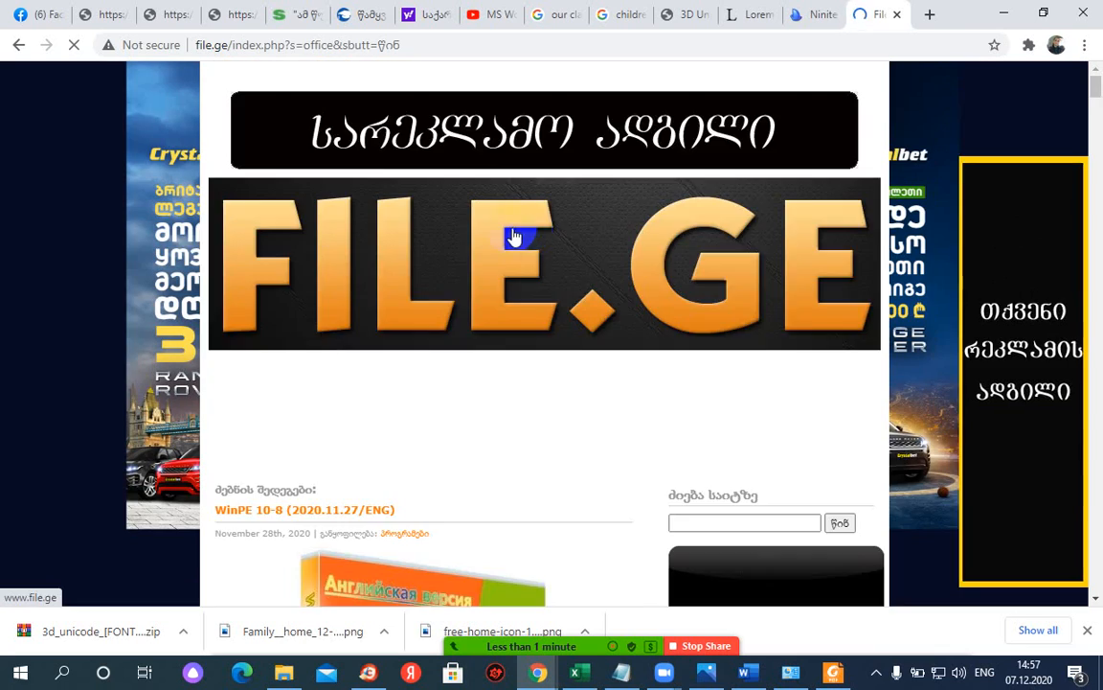
- Scroll through the office search results
scroll(65, 249, down, 15)
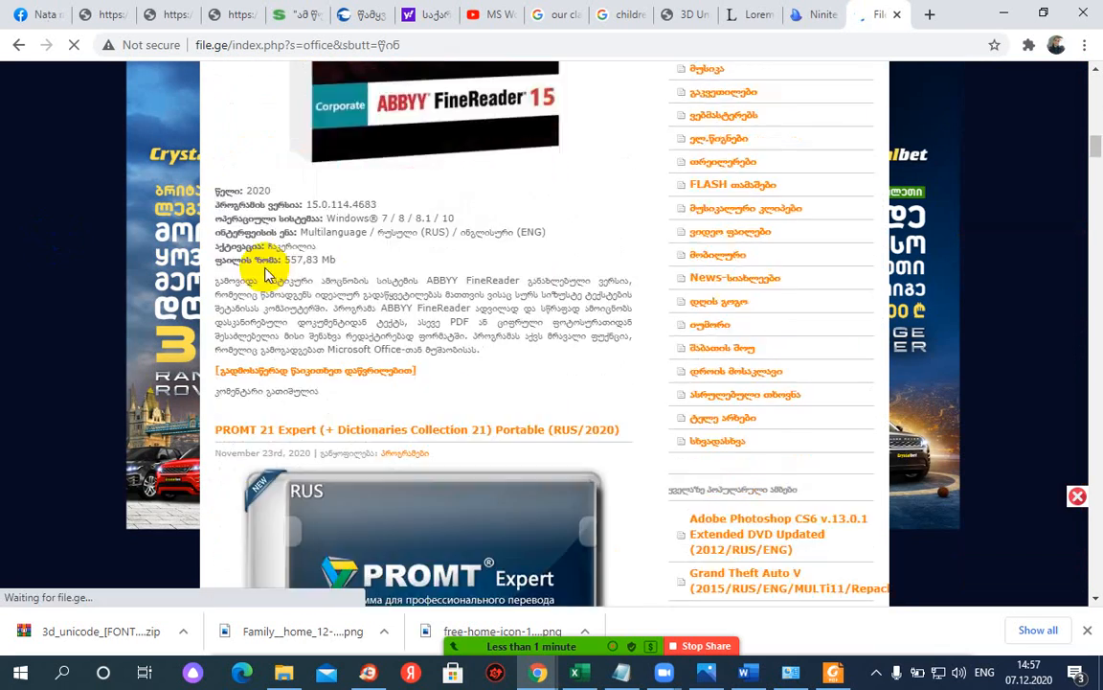
scroll(402, 263, down, 15)
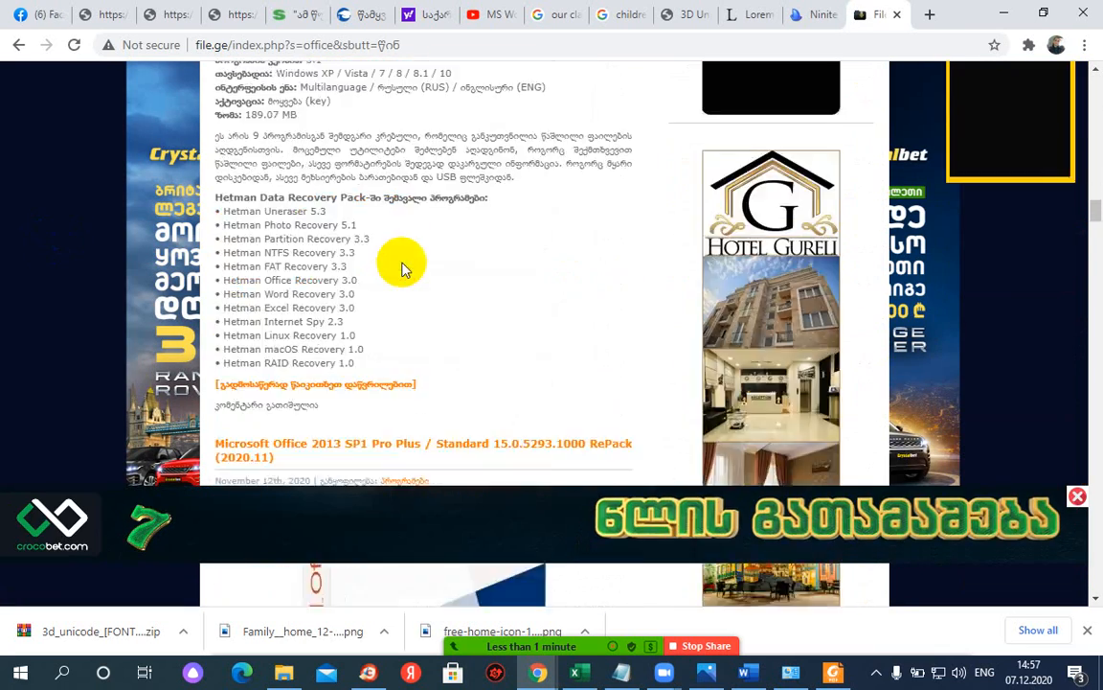
scroll(407, 268, down, 4)
scroll(123, 263, up, 3)
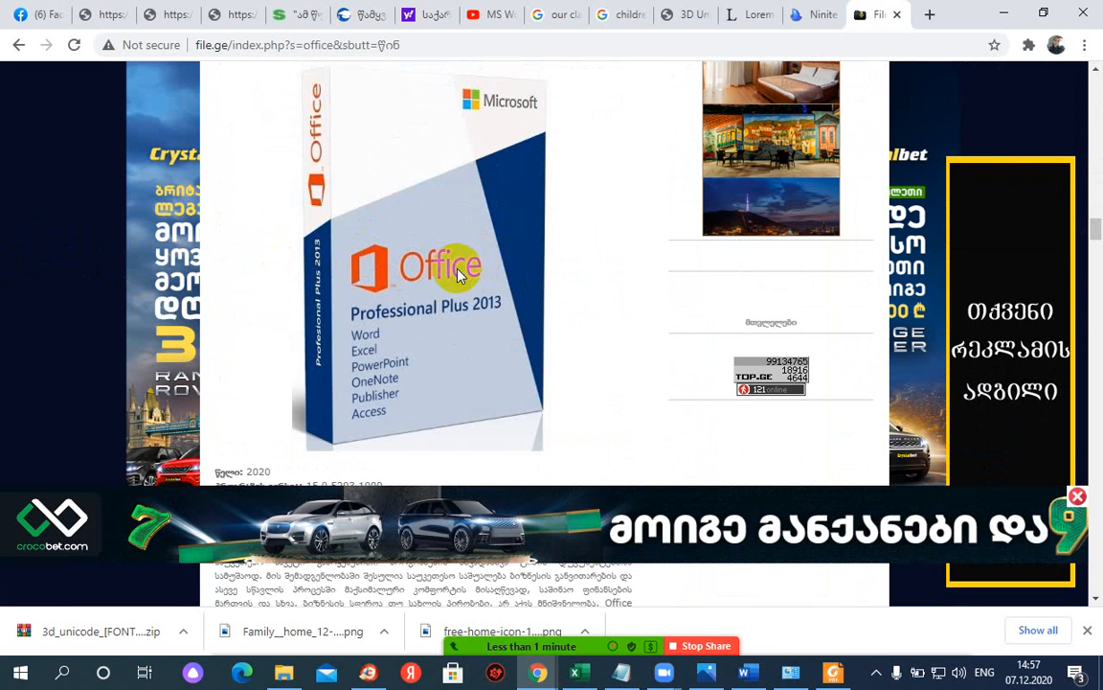
scroll(468, 256, up, 2)
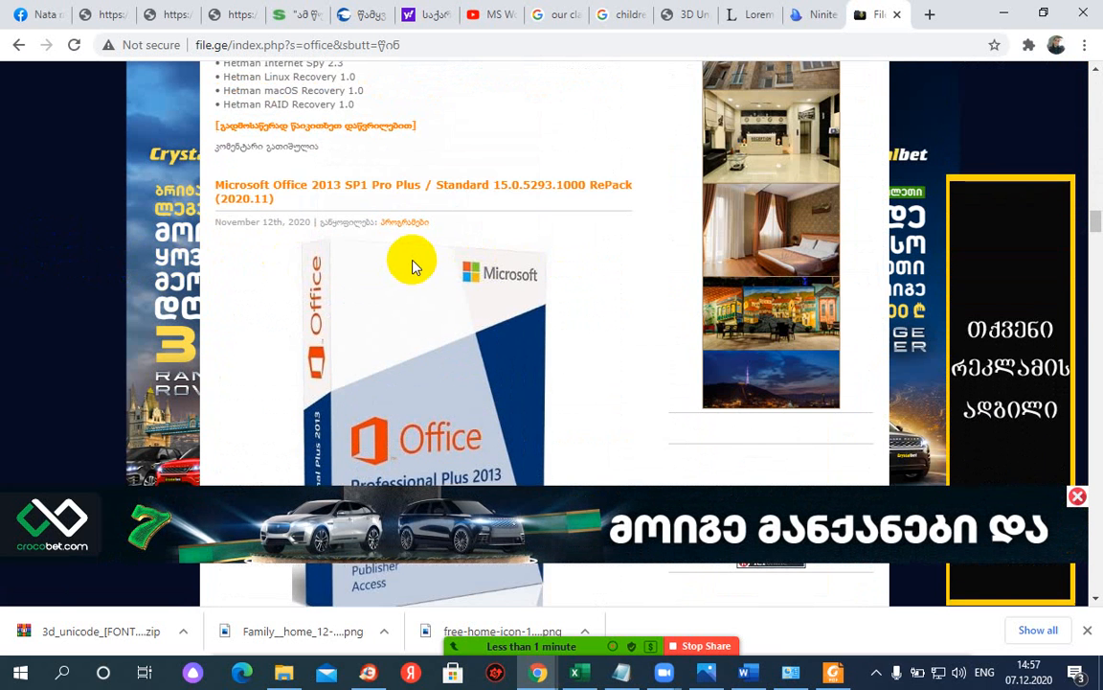
scroll(412, 266, down, 2)
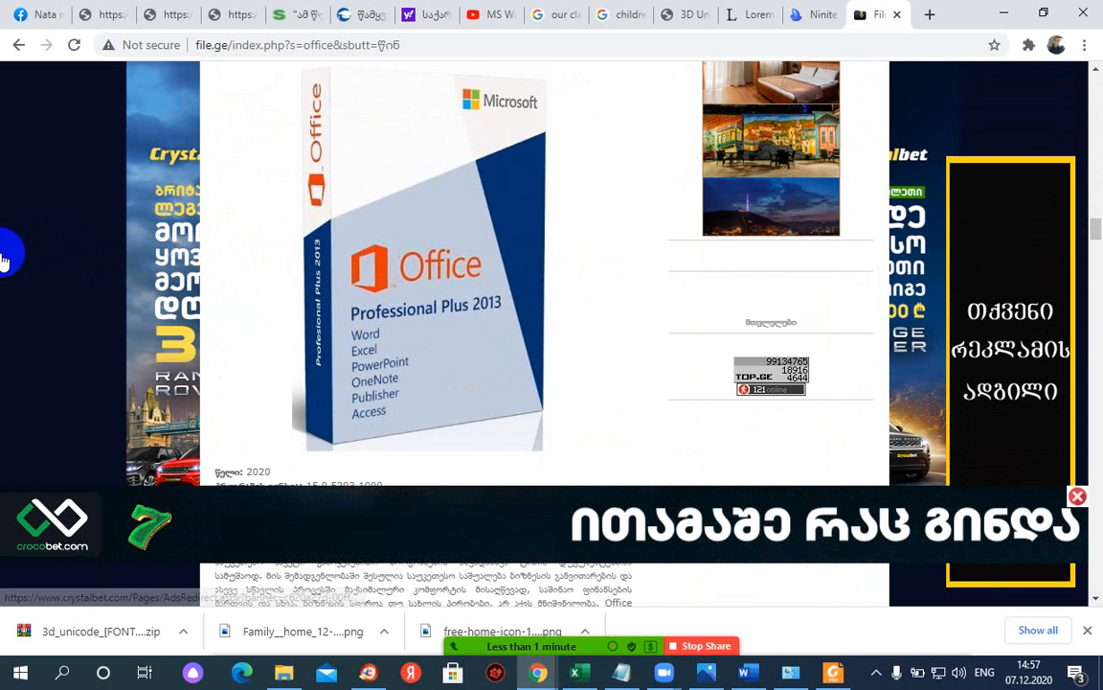
scroll(469, 201, down, 2)
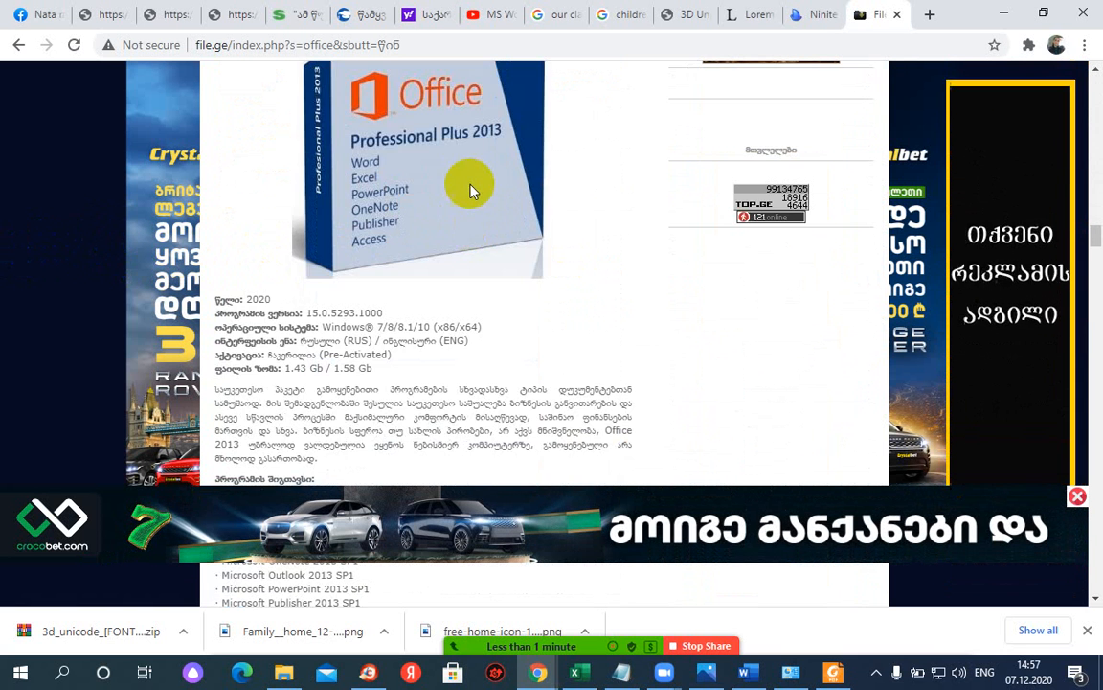
scroll(470, 189, down, 15)
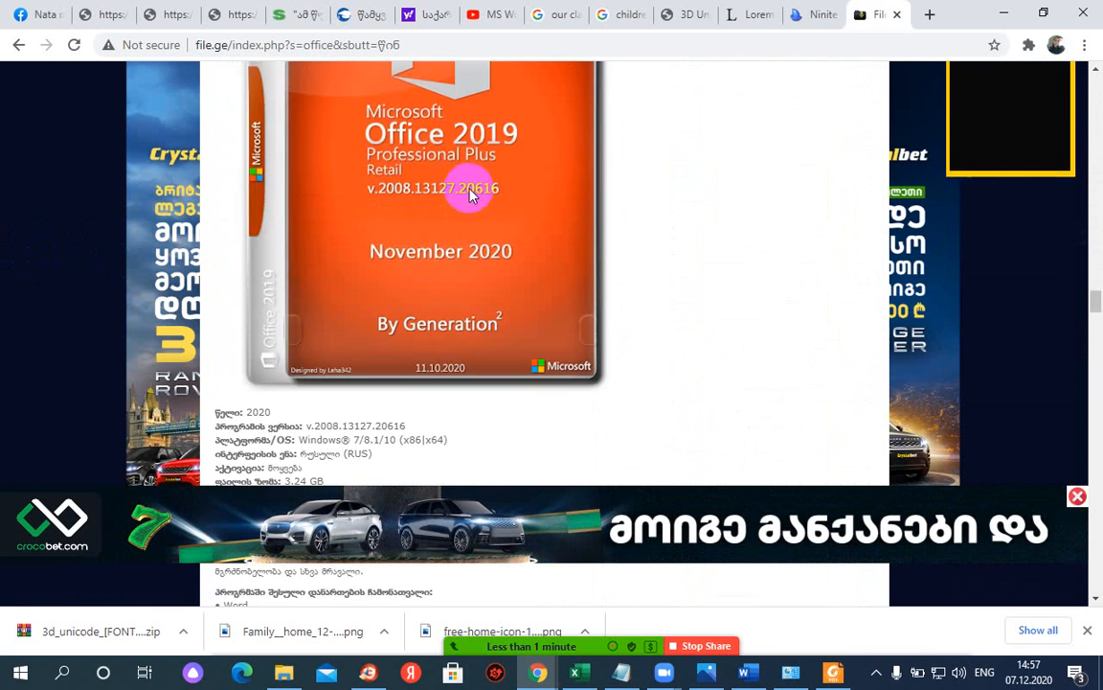
scroll(474, 193, up, 3)
scroll(479, 196, down, 3)
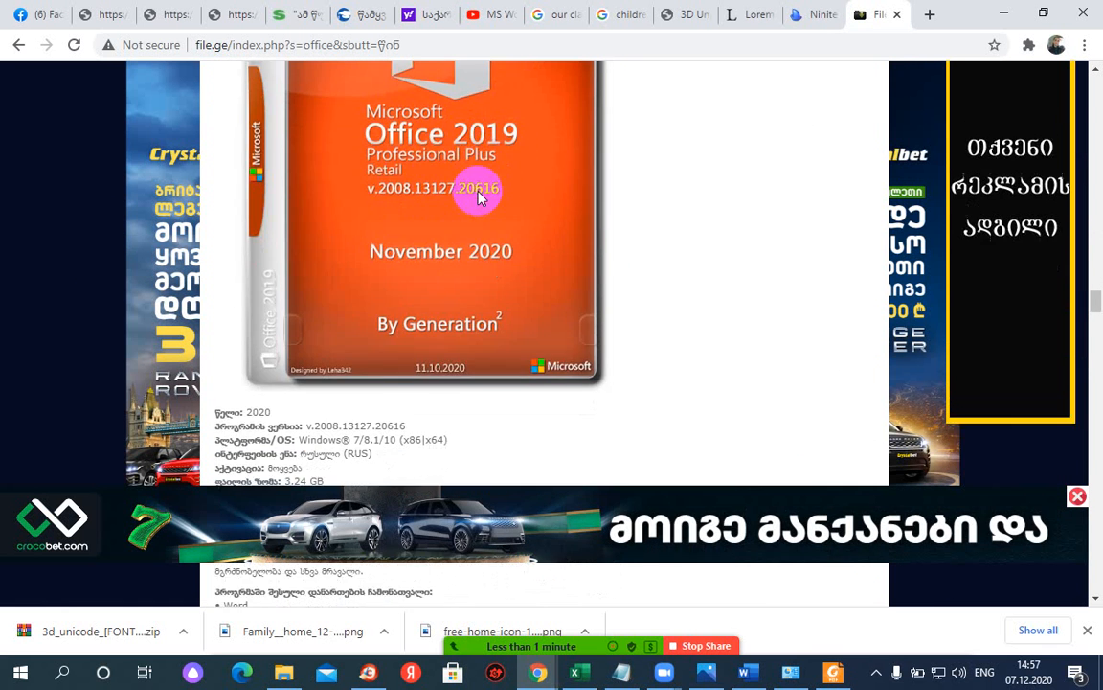
scroll(479, 196, down, 3)
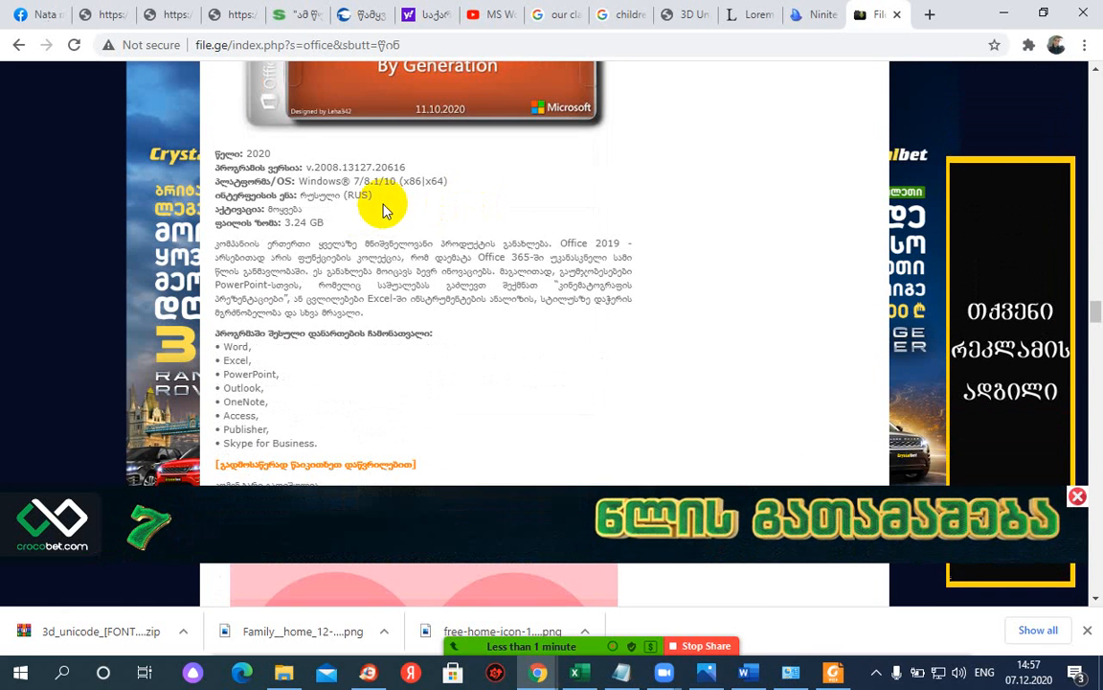
scroll(375, 201, up, 3)
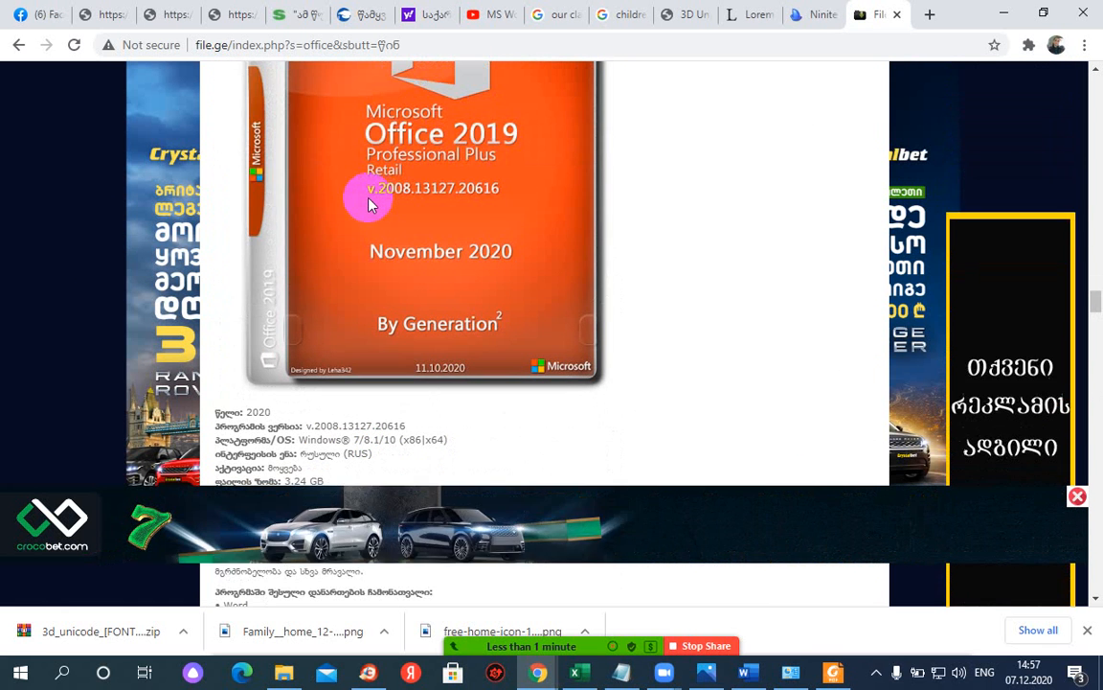
scroll(369, 204, down, 3)
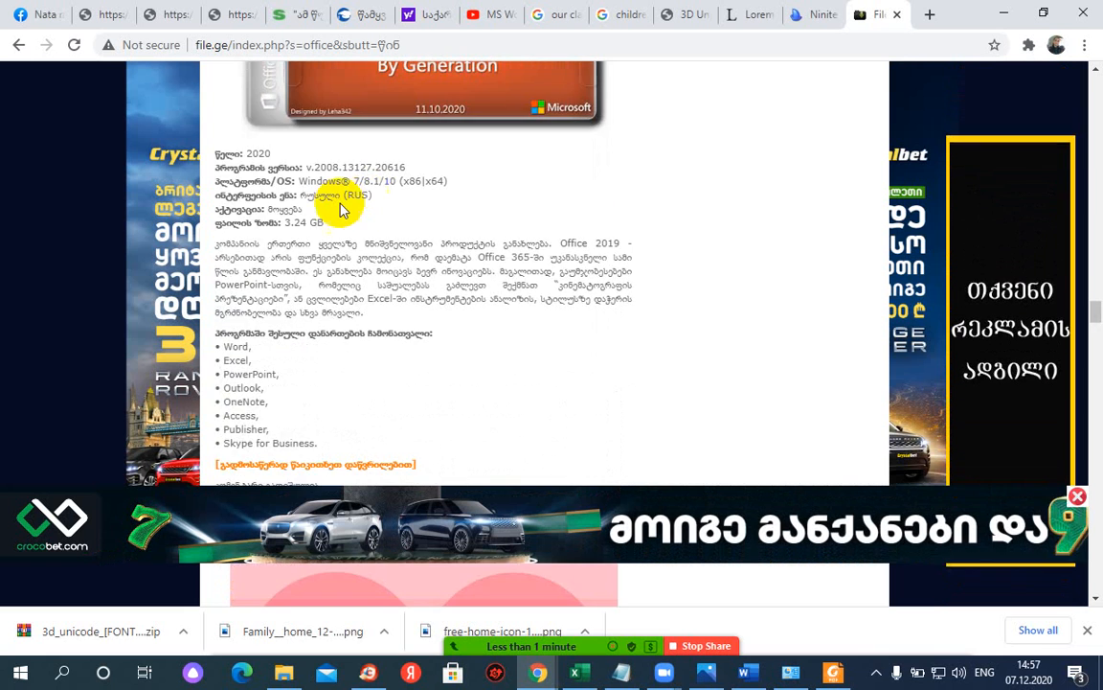
scroll(345, 209, down, 12)
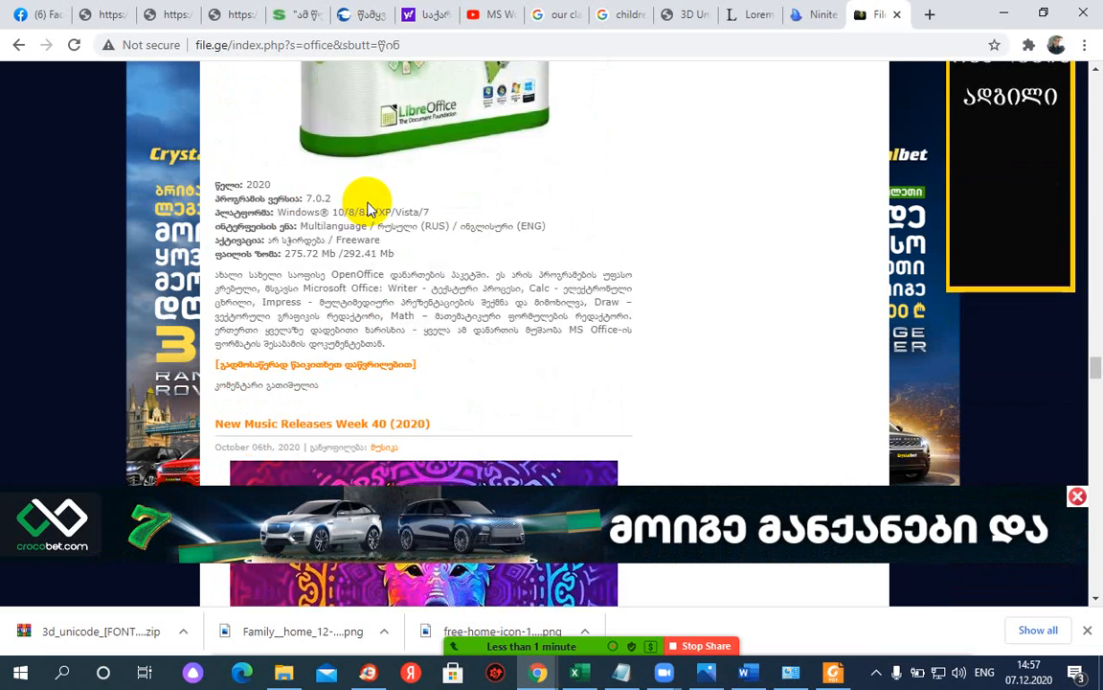
scroll(369, 209, down, 15)
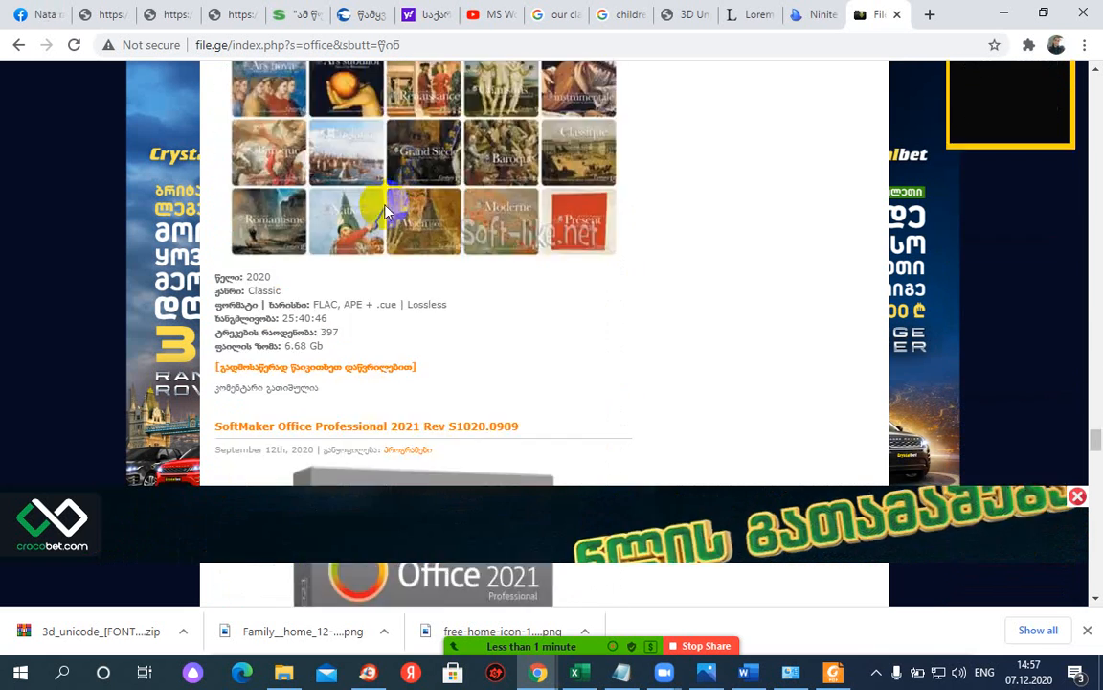
scroll(386, 211, down, 15)
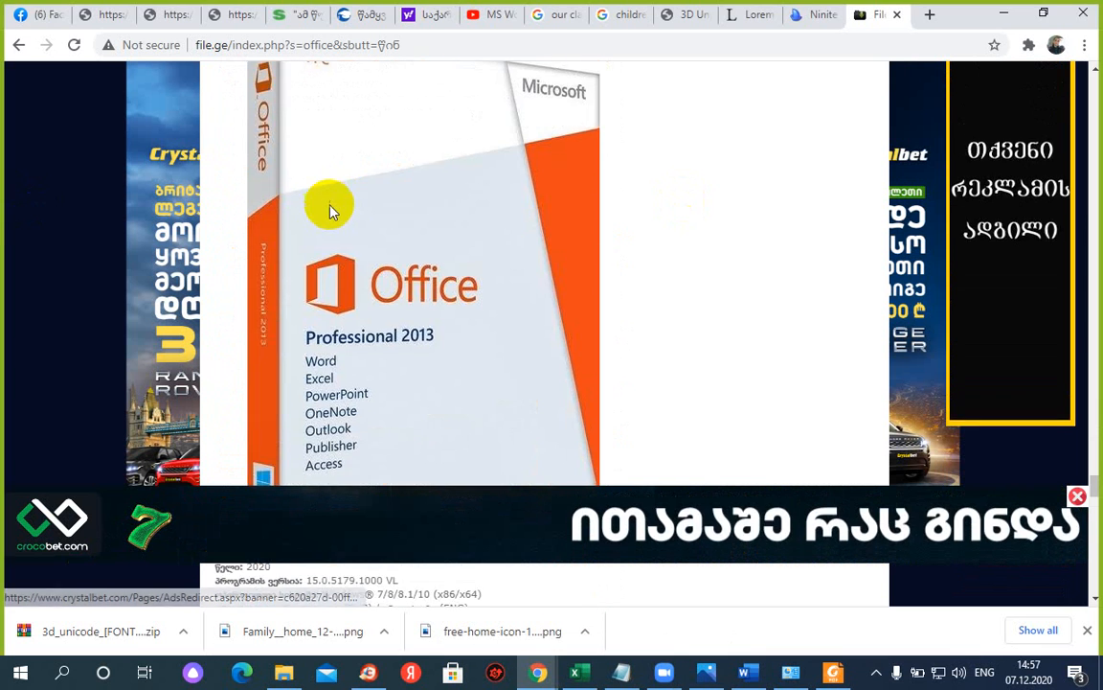
scroll(328, 210, down, 5)
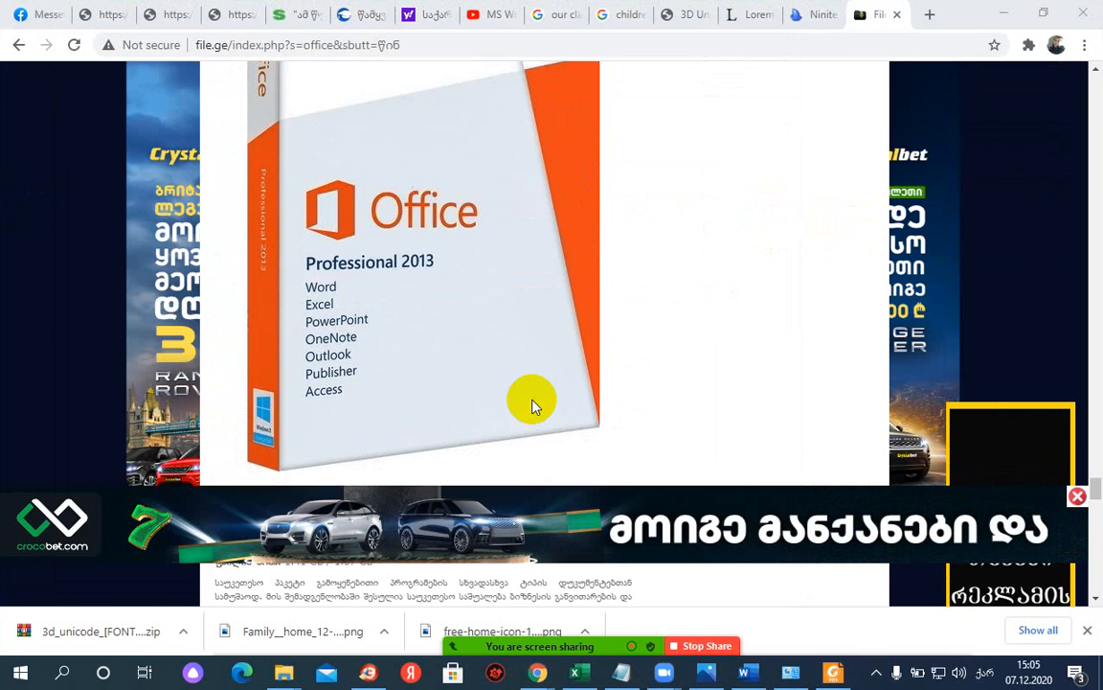
scroll(537, 393, down, 5)
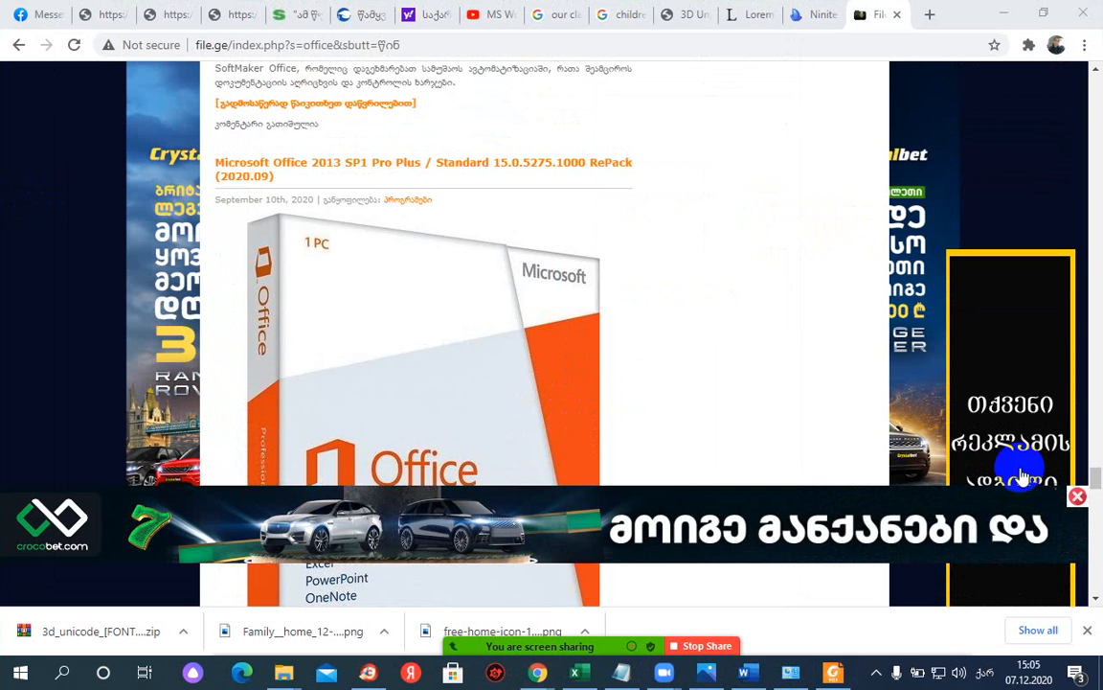
- Close the crocobet ad banner and scroll back to the Microsoft Office 2019 Pro Plus Retail post
click(1078, 495)
scroll(557, 439, up, 2)
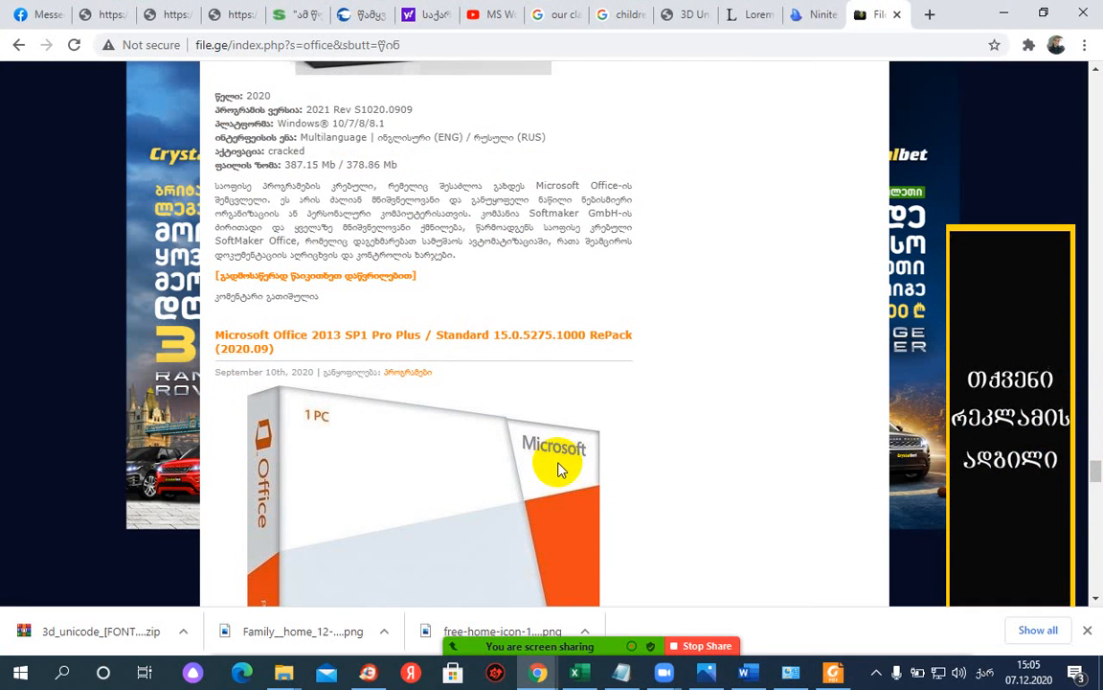
scroll(559, 467, down, 2)
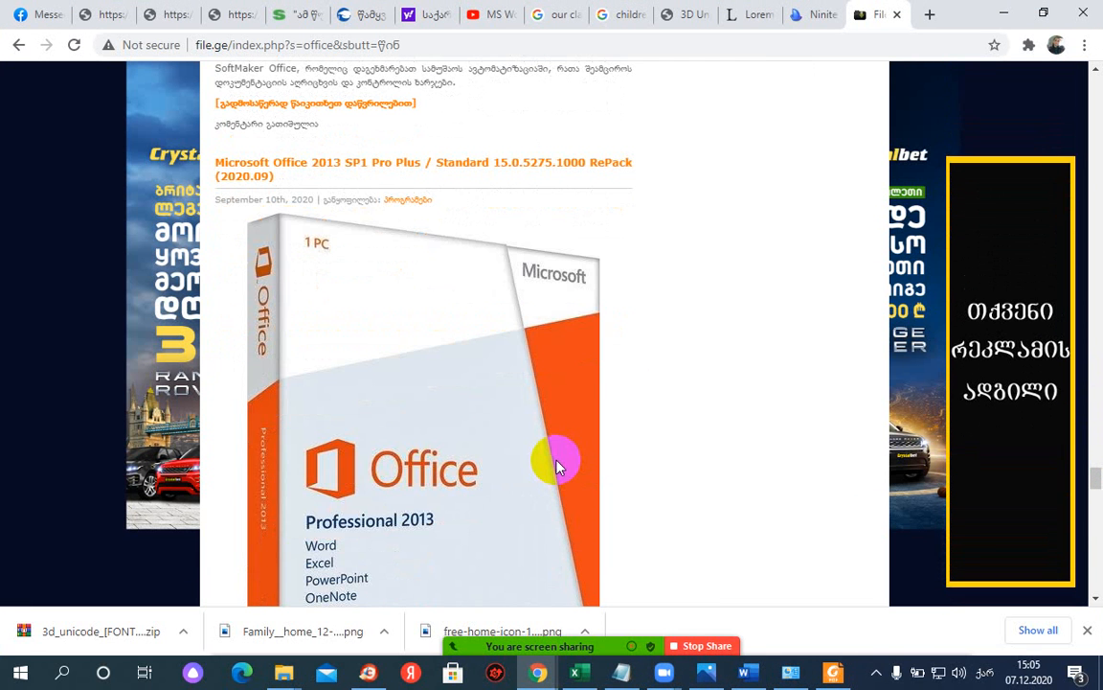
scroll(559, 463, up, 4)
scroll(517, 431, down, 3)
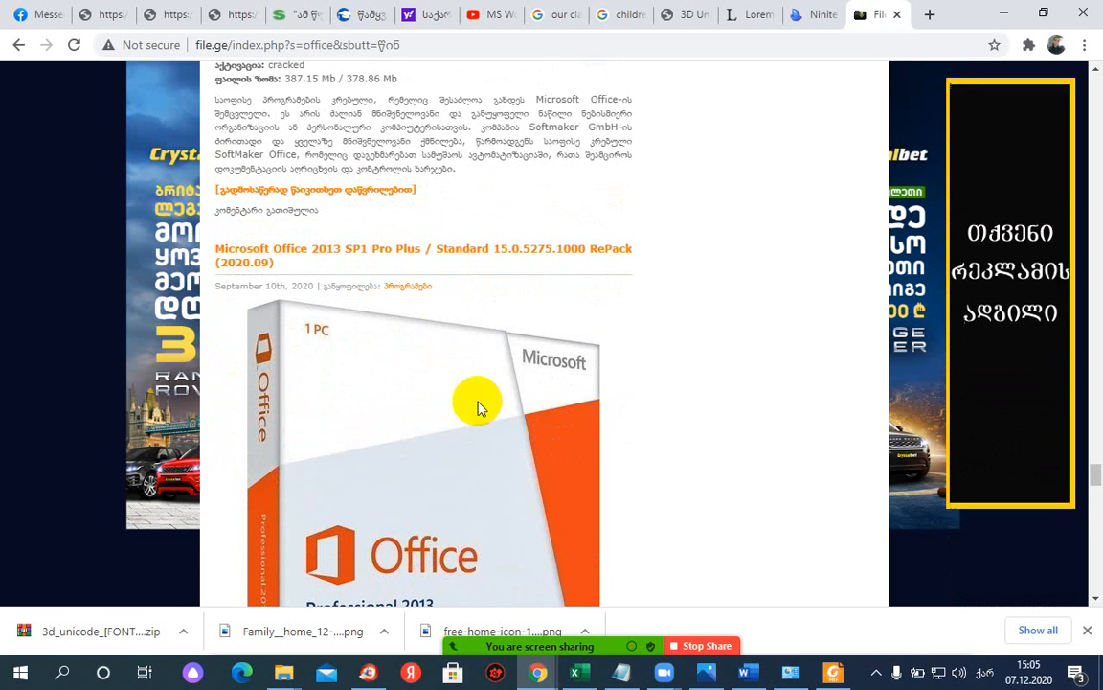
scroll(450, 439, down, 5)
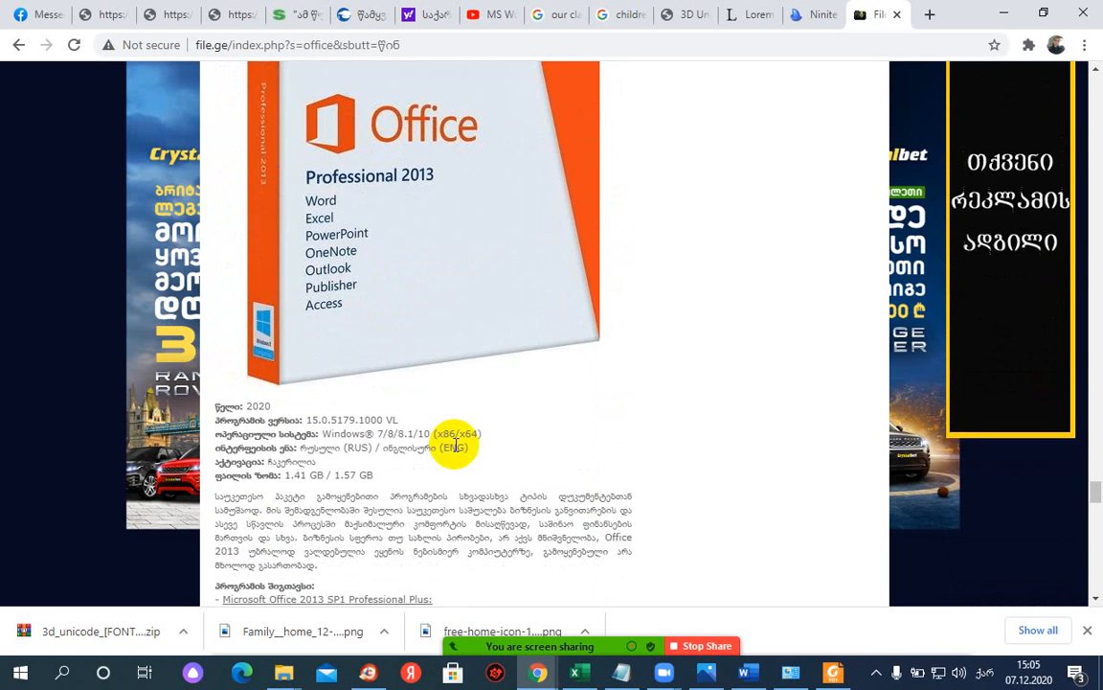
scroll(456, 447, down, 5)
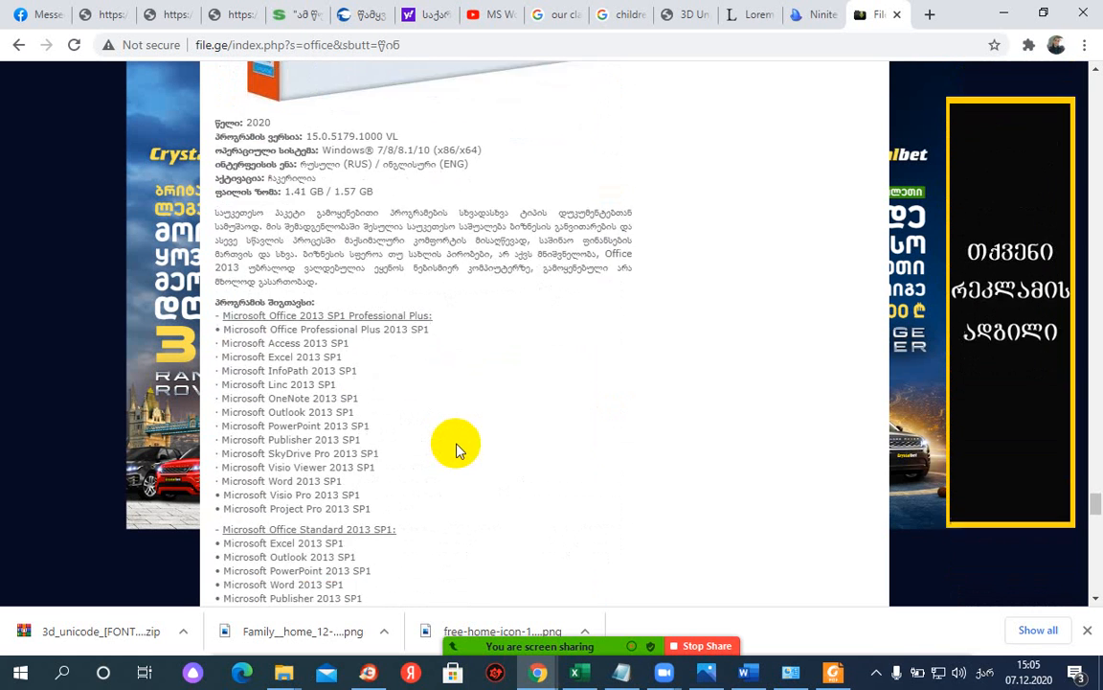
scroll(458, 445, down, 3)
scroll(460, 448, up, 10)
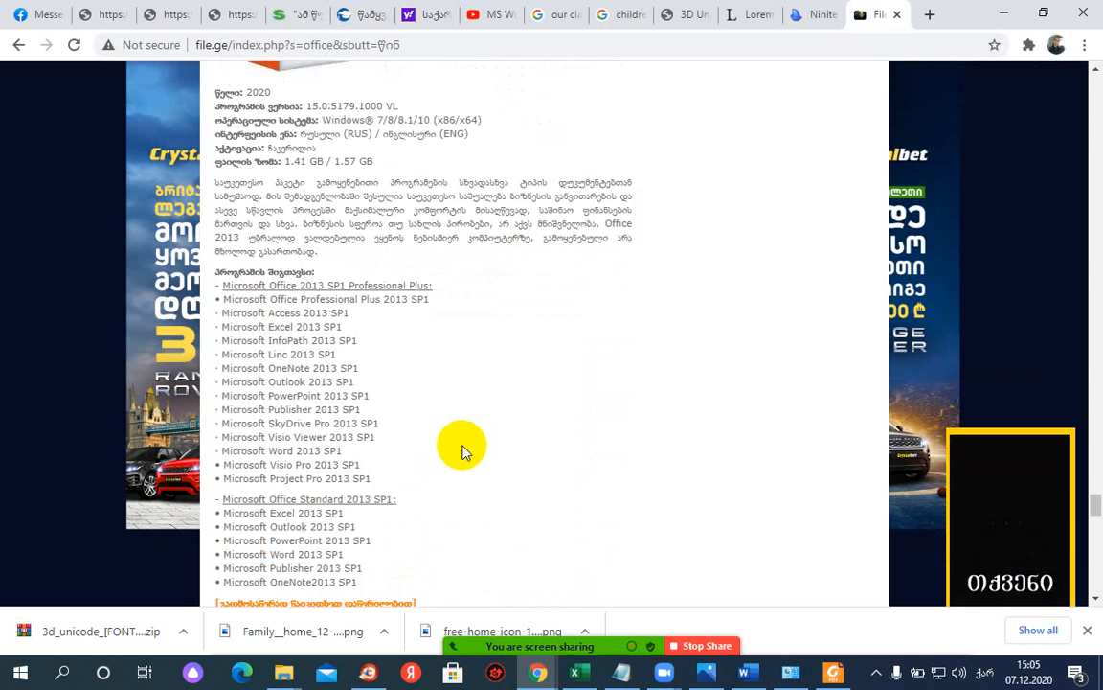
scroll(463, 450, up, 5)
scroll(462, 450, up, 7)
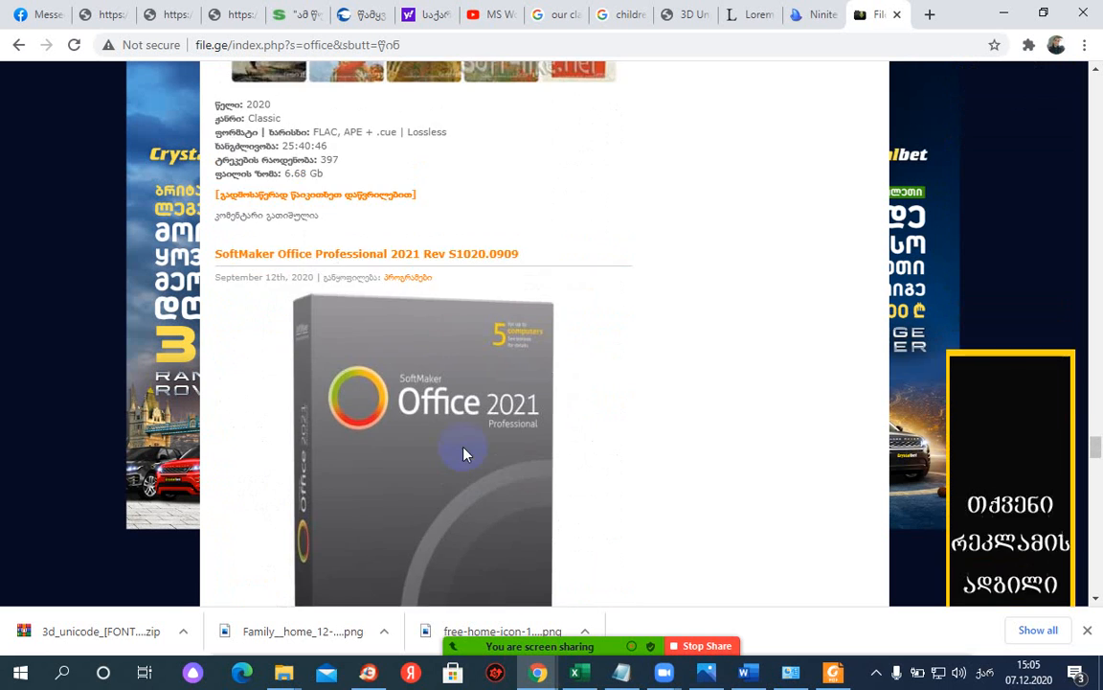
scroll(463, 450, up, 15)
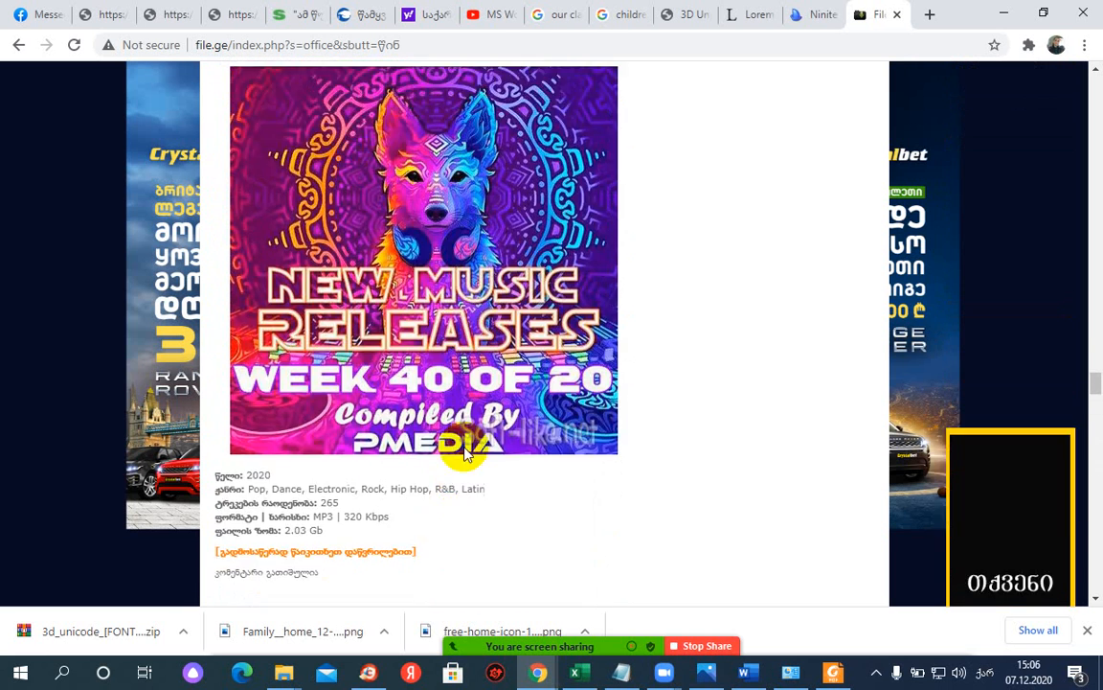
scroll(466, 453, up, 8)
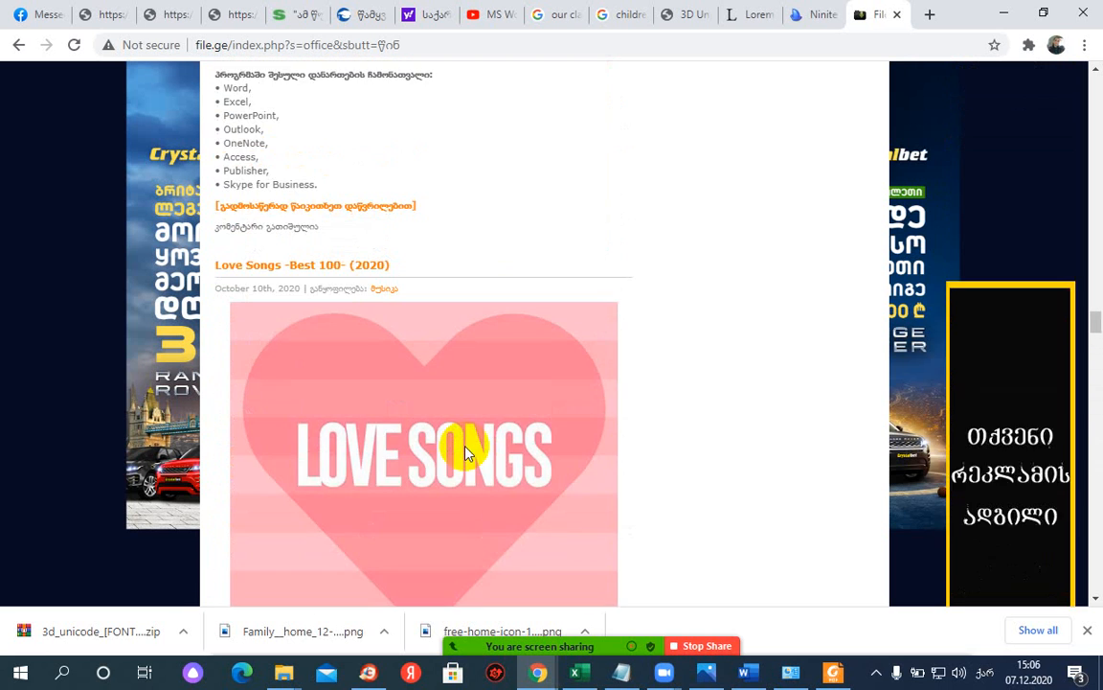
scroll(466, 453, up, 7)
scroll(454, 446, down, 1)
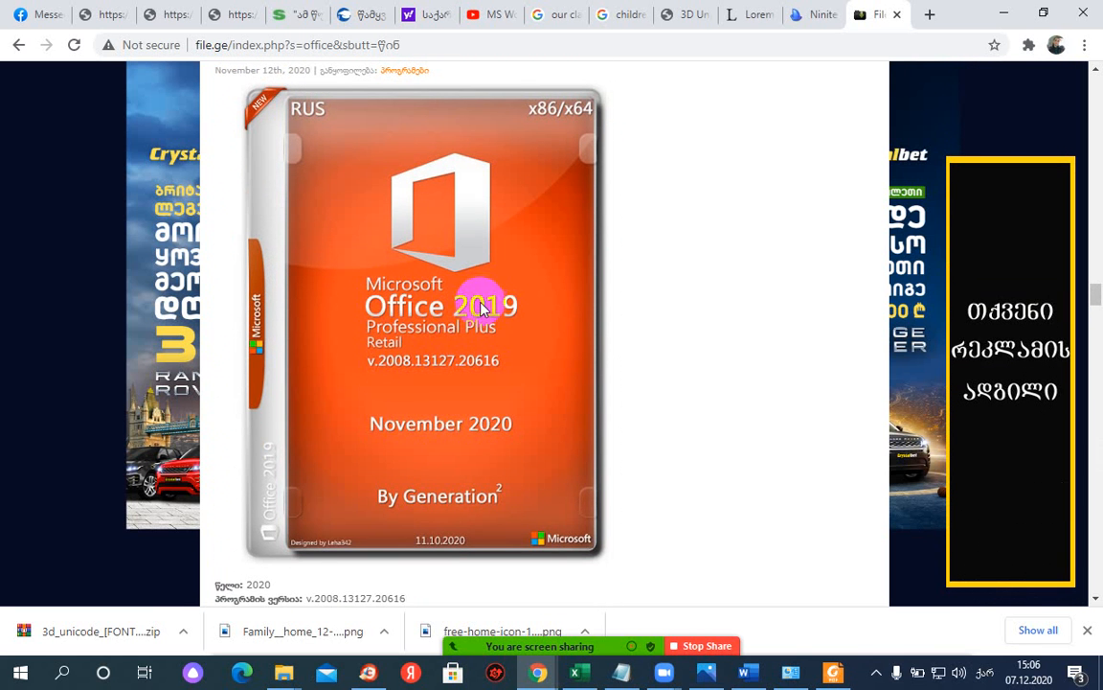
scroll(349, 179, down, 4)
scroll(434, 401, up, 8)
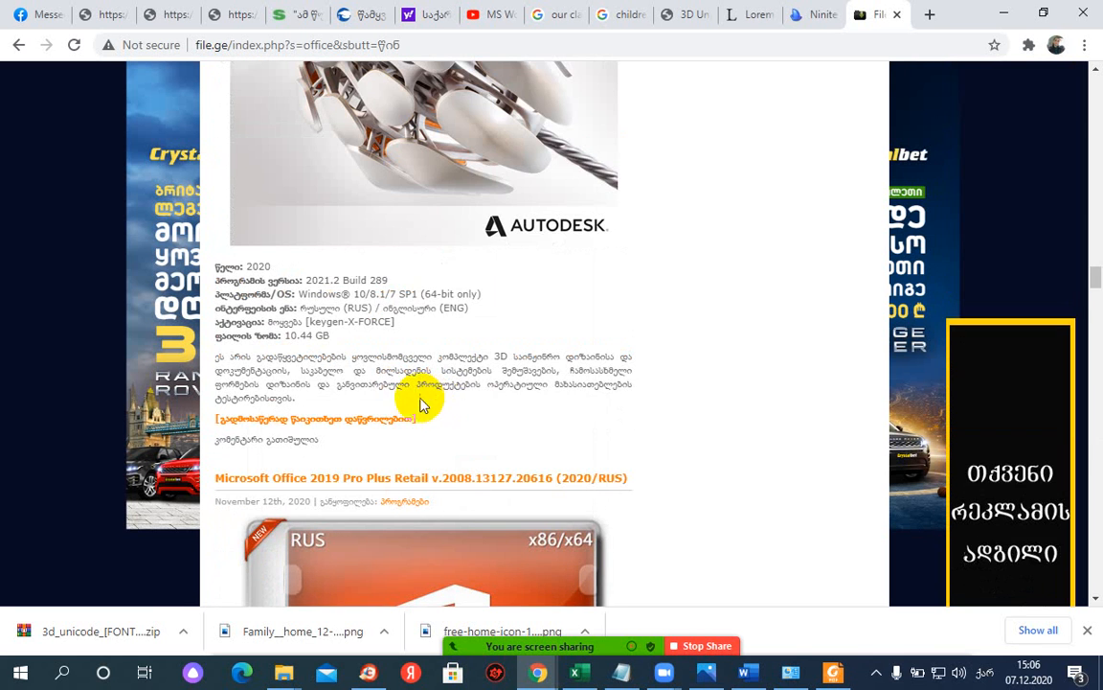
- Copy 'Microsoft Office 2019' from the post title
click(212, 478)
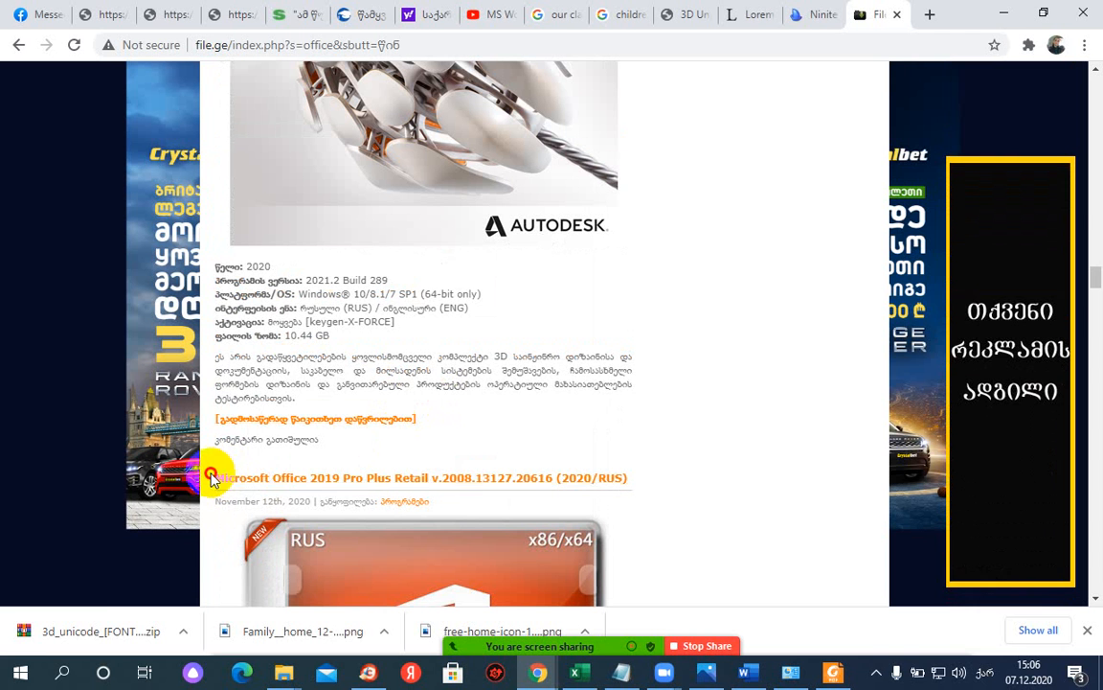
right_click(298, 479)
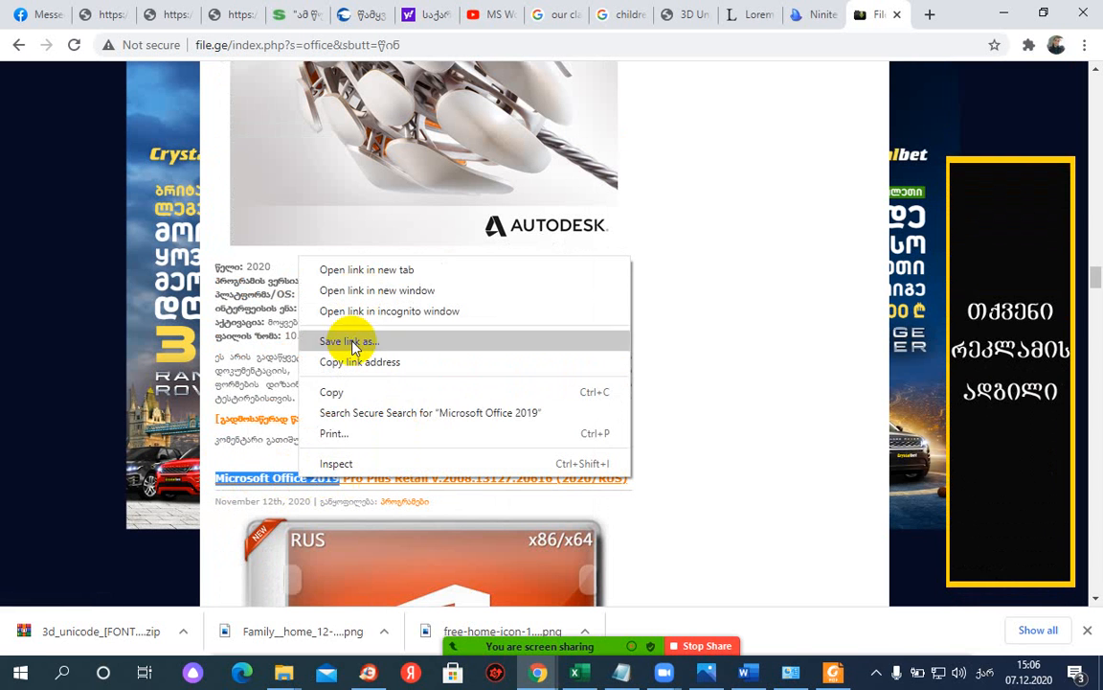
click(337, 392)
scroll(711, 418, down, 15)
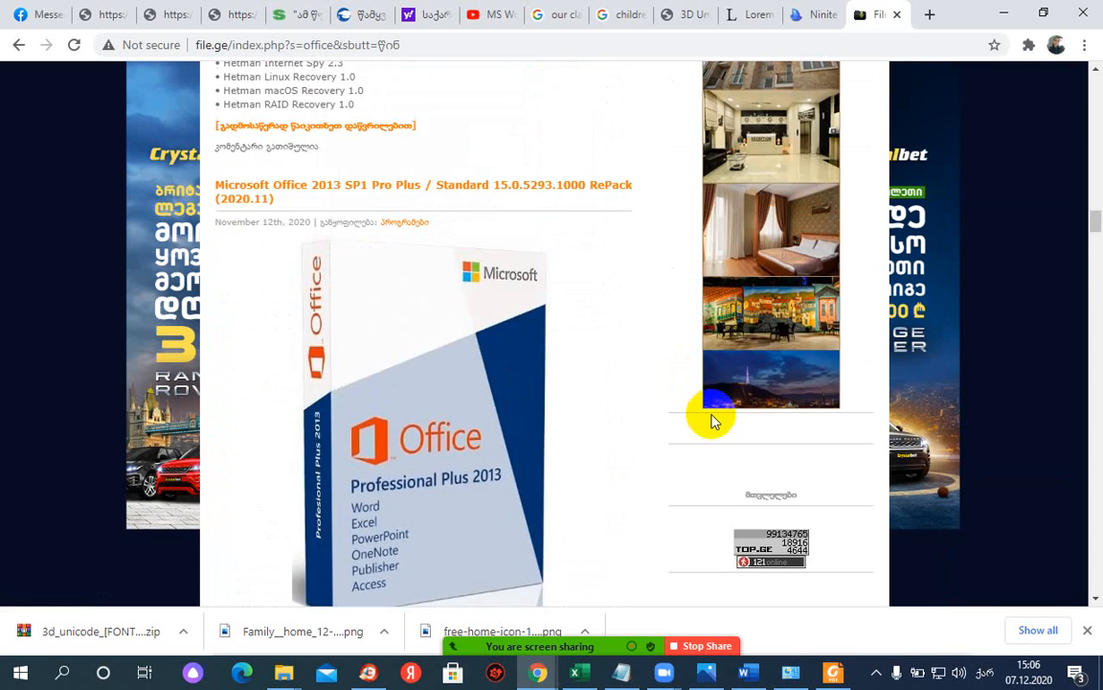
scroll(709, 419, up, 12)
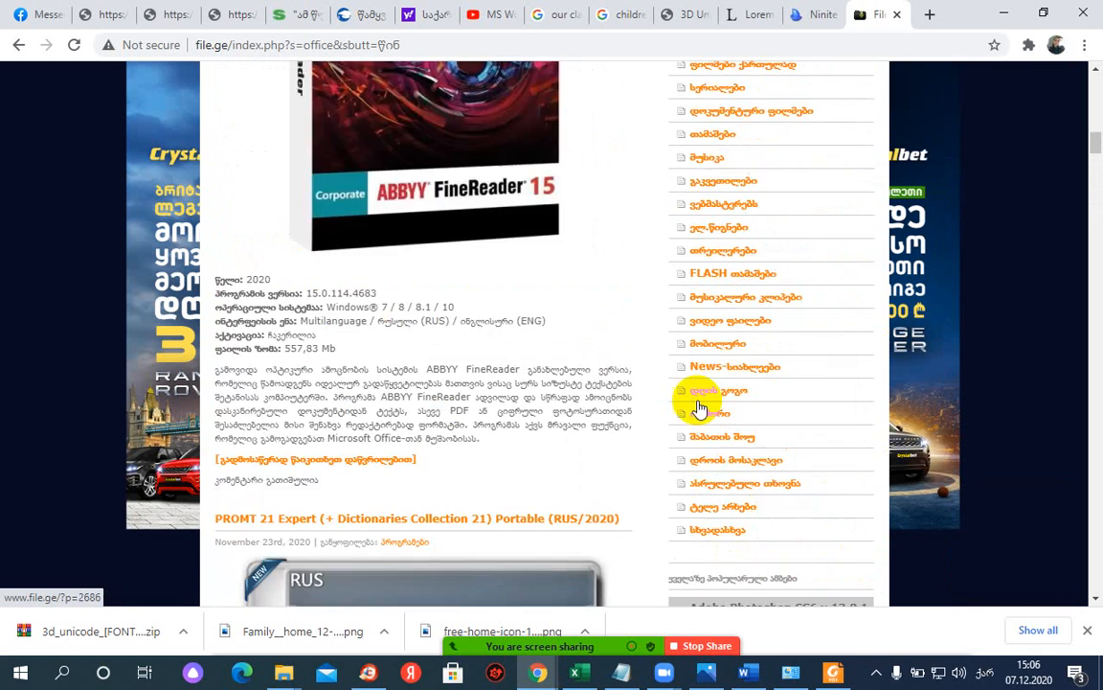
scroll(702, 401, up, 10)
scroll(728, 359, down, 3)
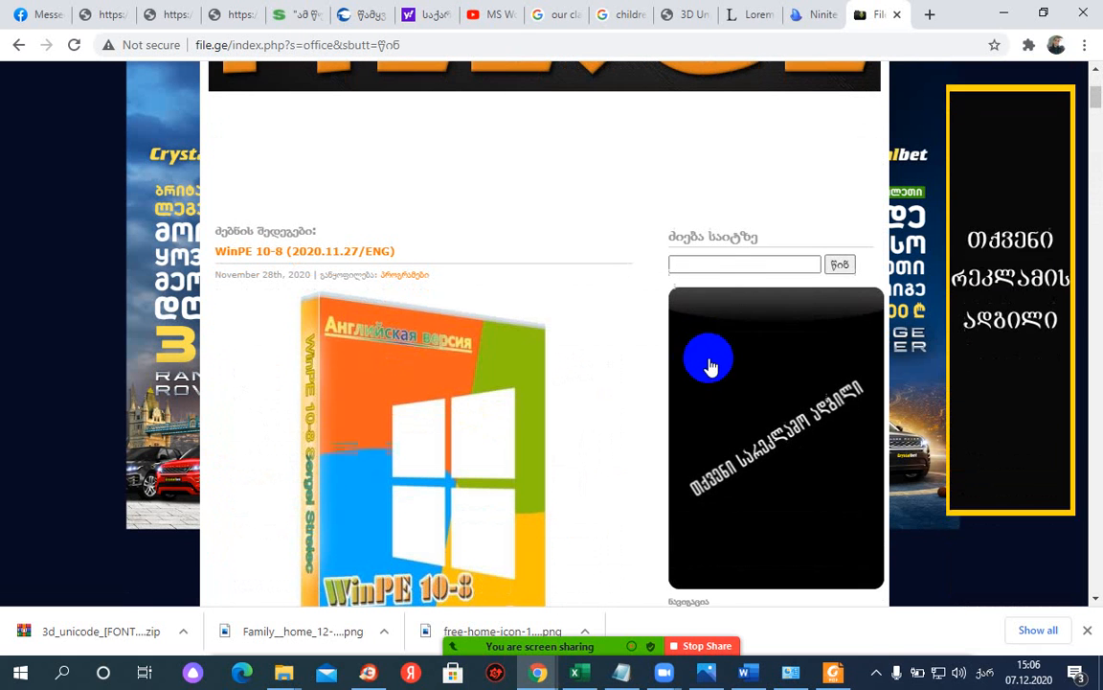
- Paste the copied title into the site search and scroll to the Office Professional Plus 2019 result
click(712, 264)
right_click(714, 268)
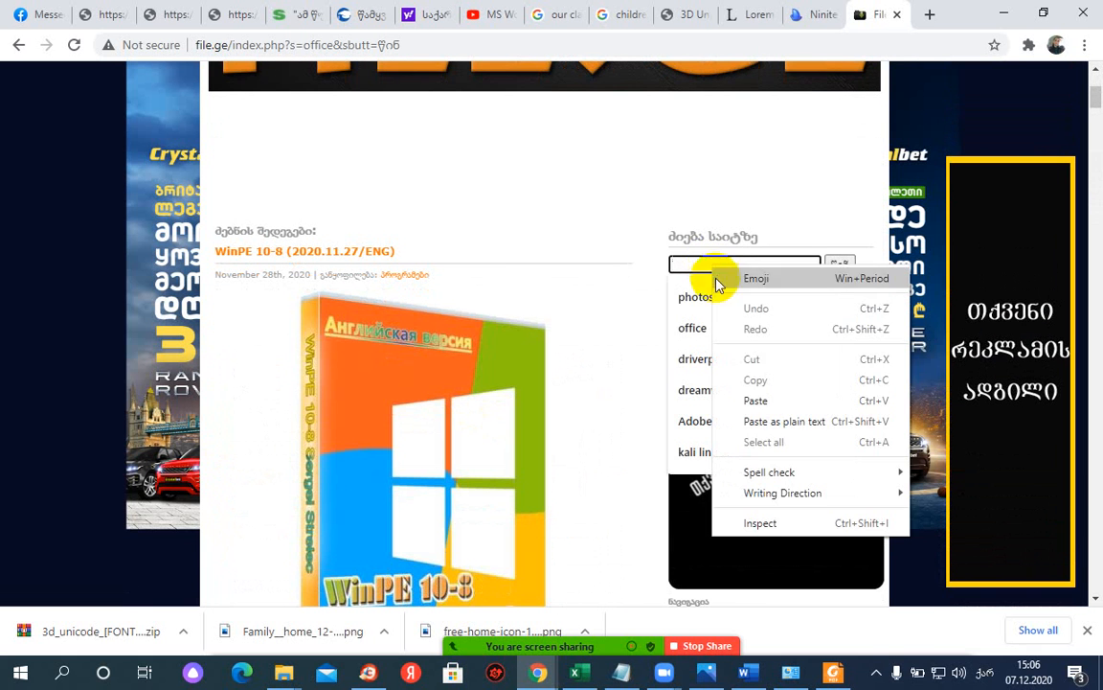
click(755, 401)
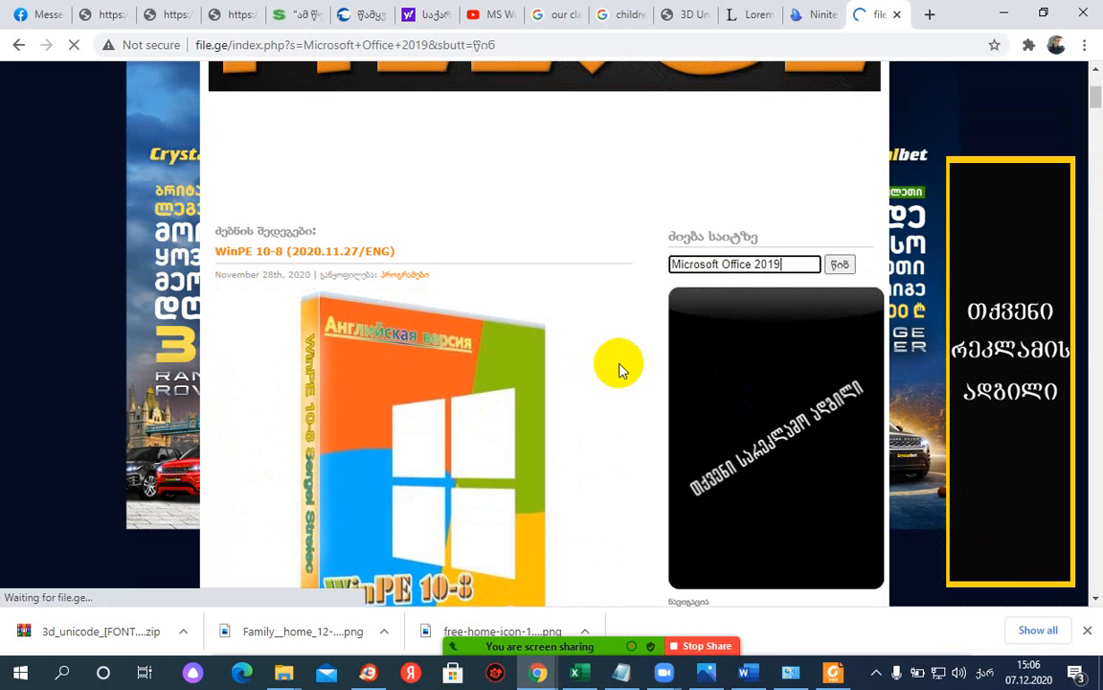
scroll(534, 421, down, 10)
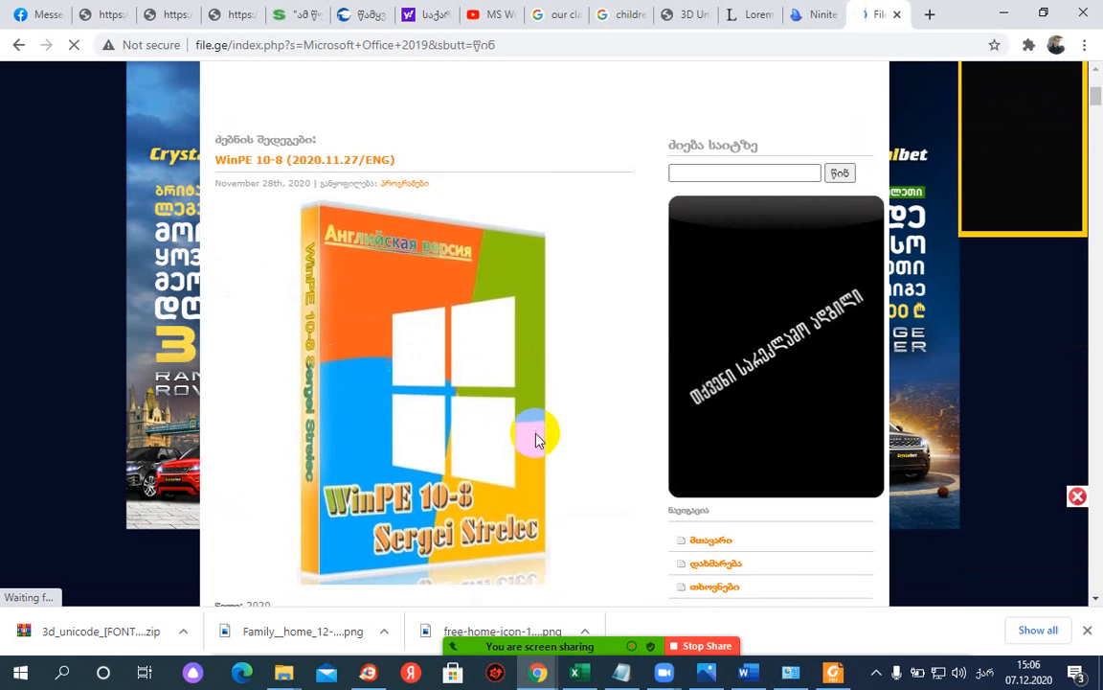
scroll(535, 446, down, 15)
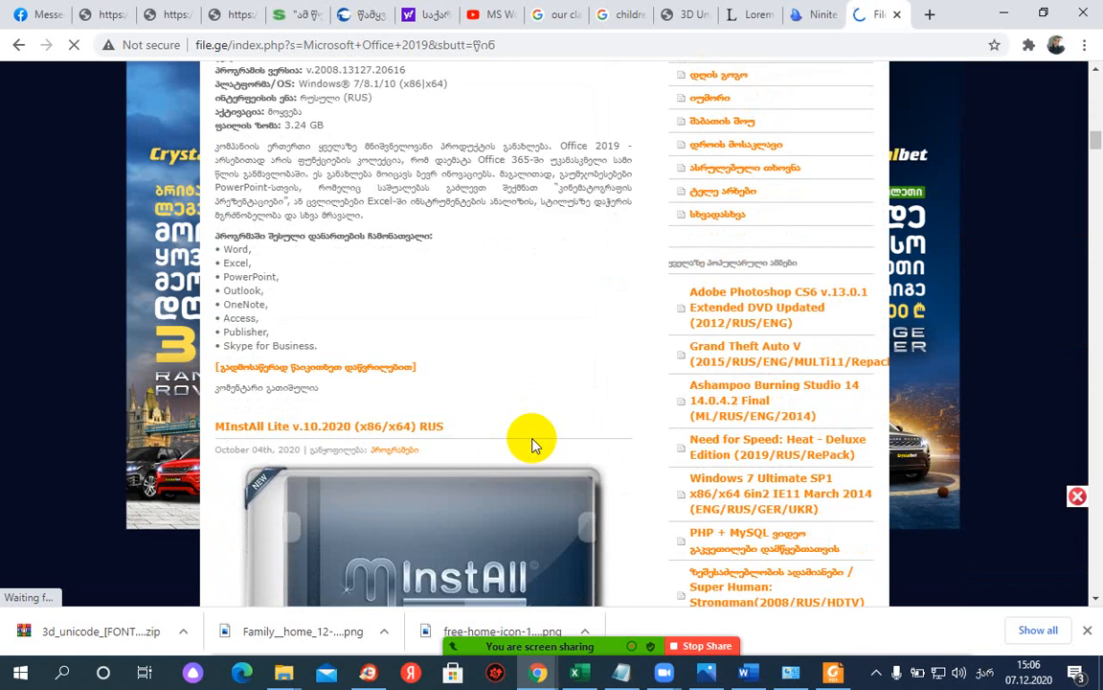
scroll(534, 443, down, 2)
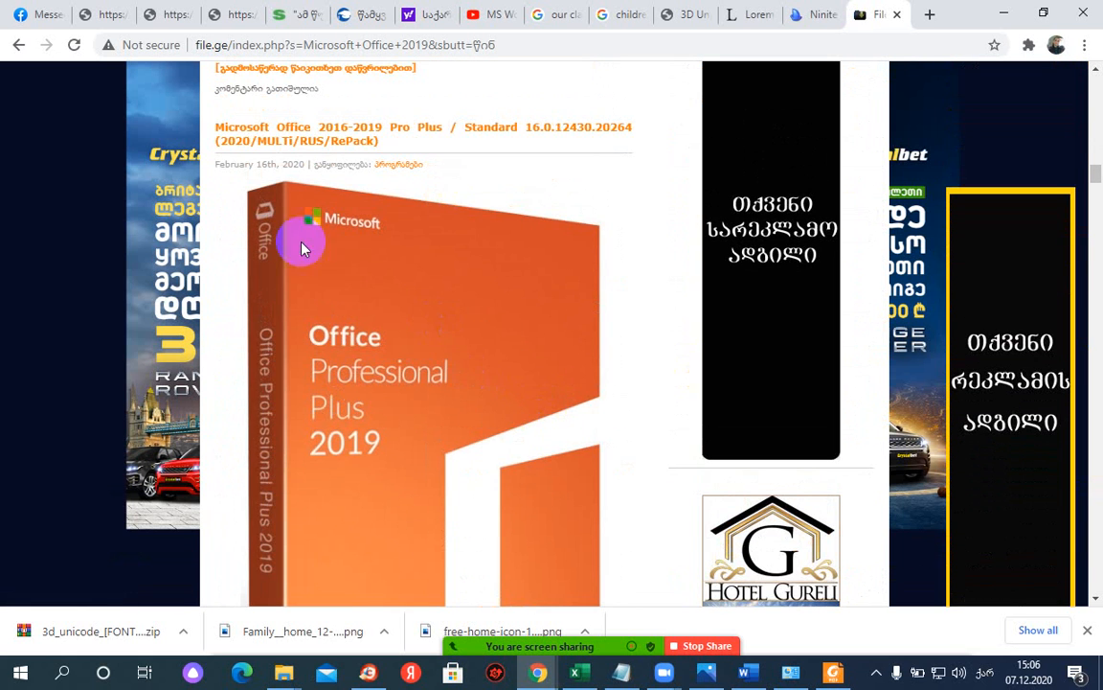
- Highlight the Office 2019 post's platform line showing the x86|x64 note
scroll(444, 434, down, 5)
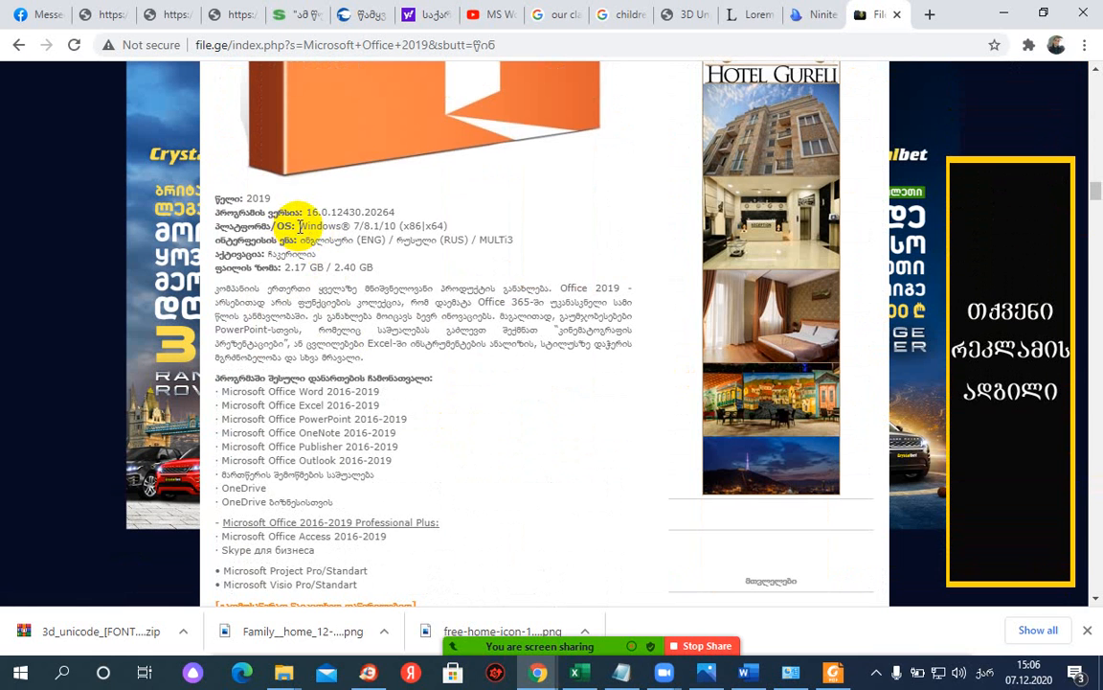
drag(300, 222, 358, 222)
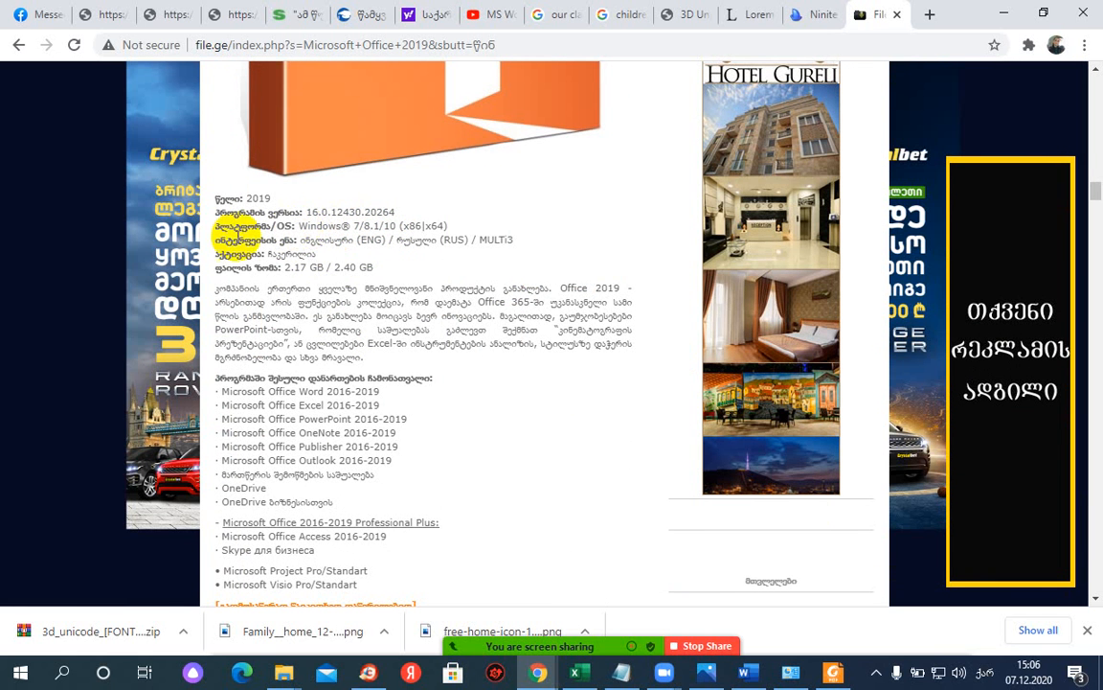
drag(283, 224, 434, 226)
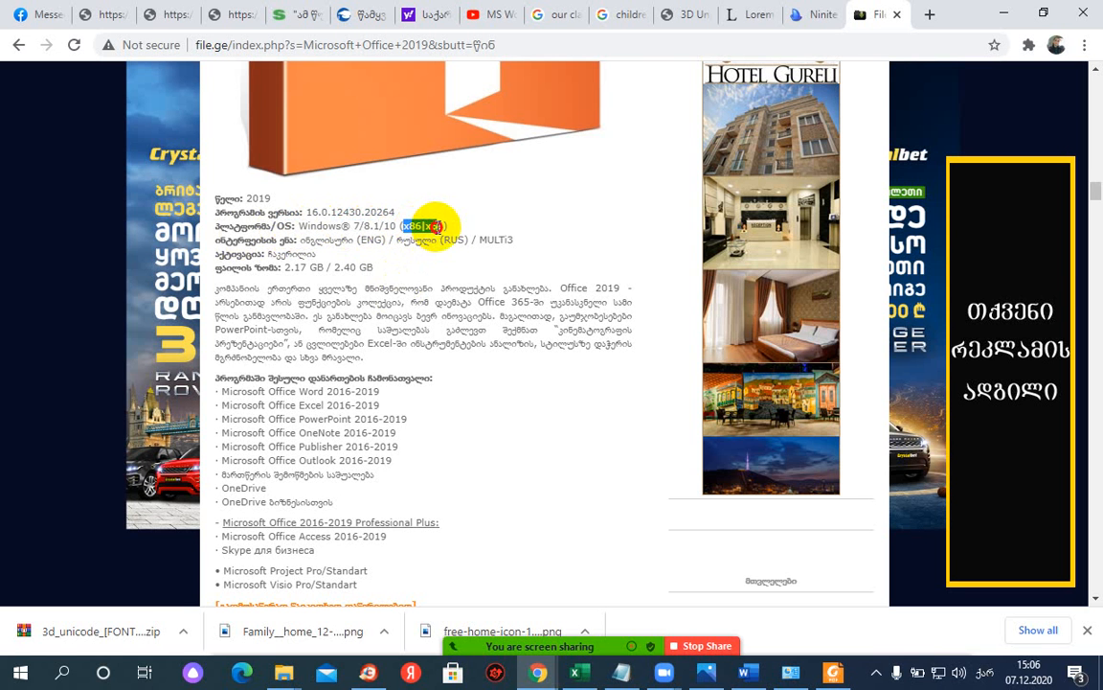
- Open the full Microsoft Office 2016-2019 post via its read more link
scroll(369, 326, down, 3)
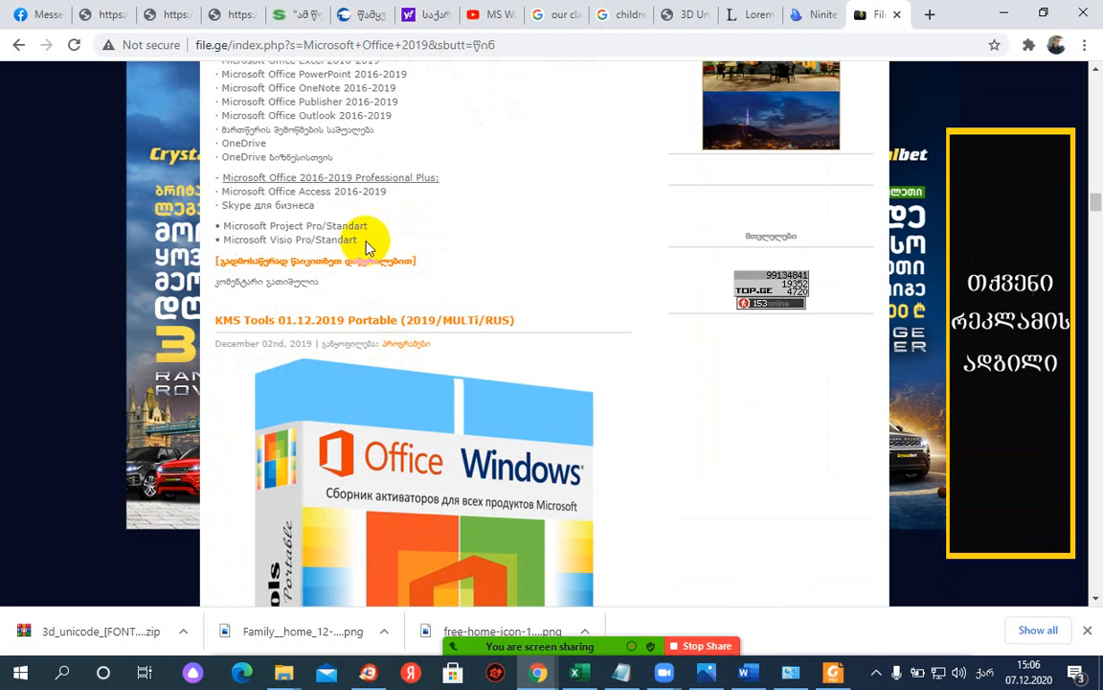
scroll(366, 247, up, 3)
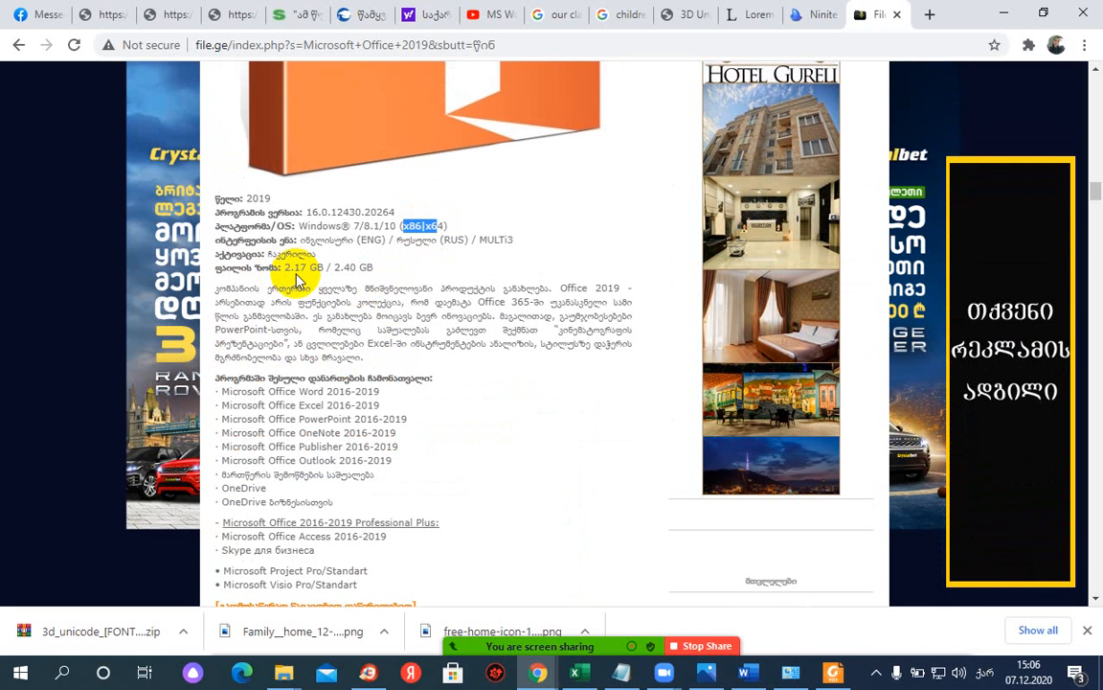
scroll(299, 279, down, 2)
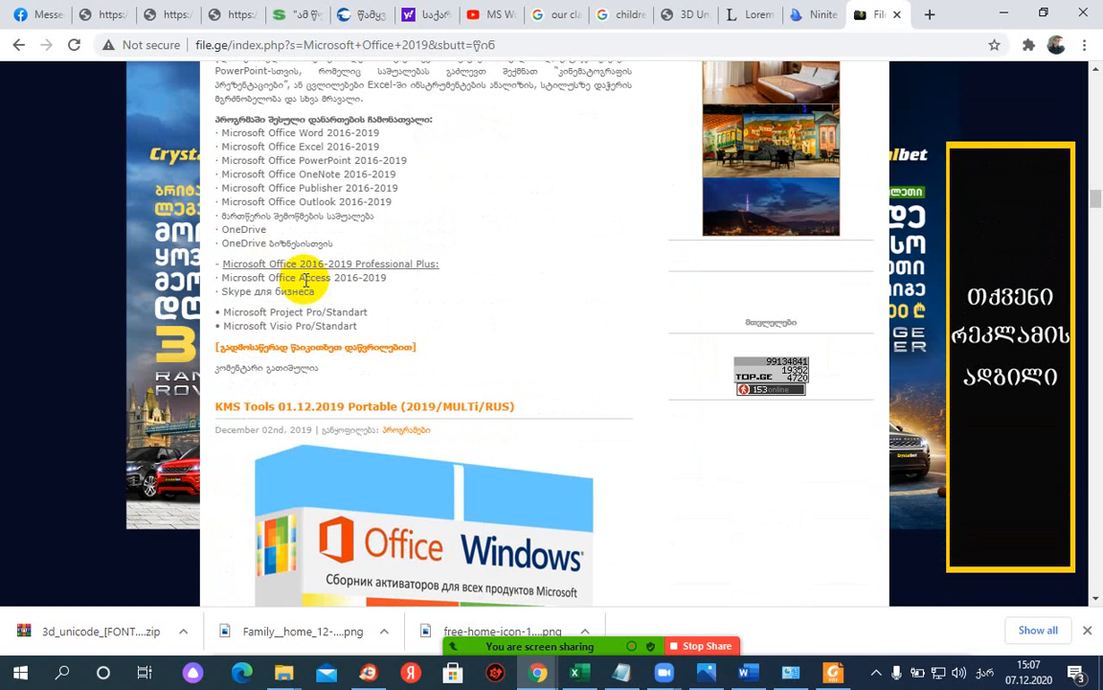
click(306, 355)
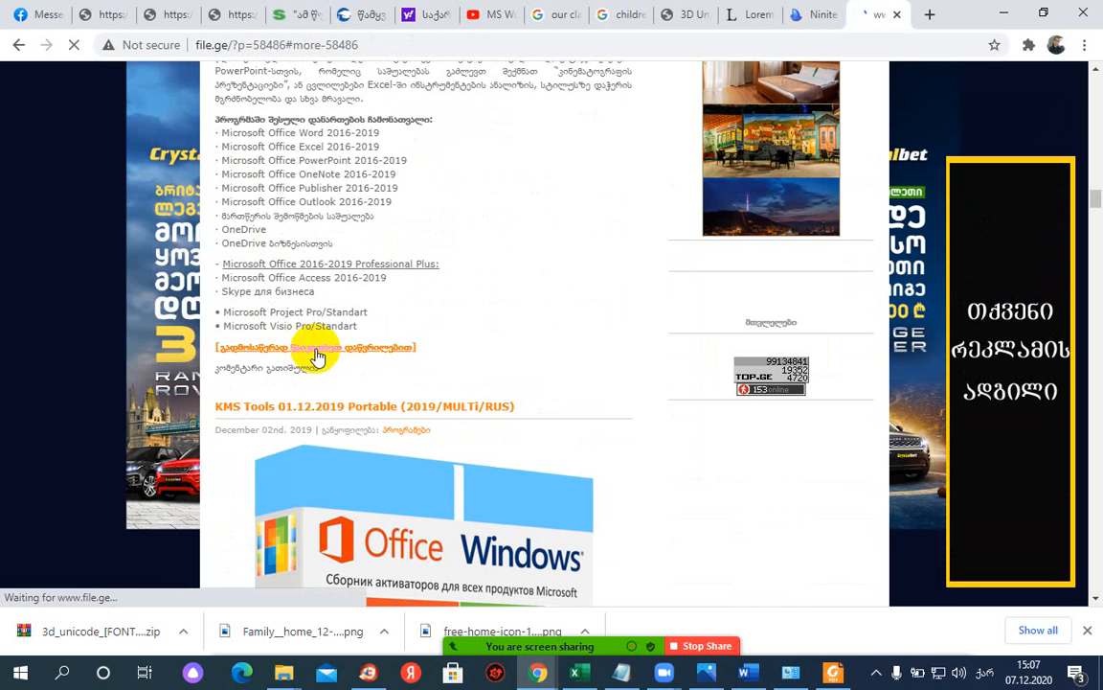
- Scroll down to the x86 and x64 download links and close the crocobet ad bar
scroll(419, 324, down, 3)
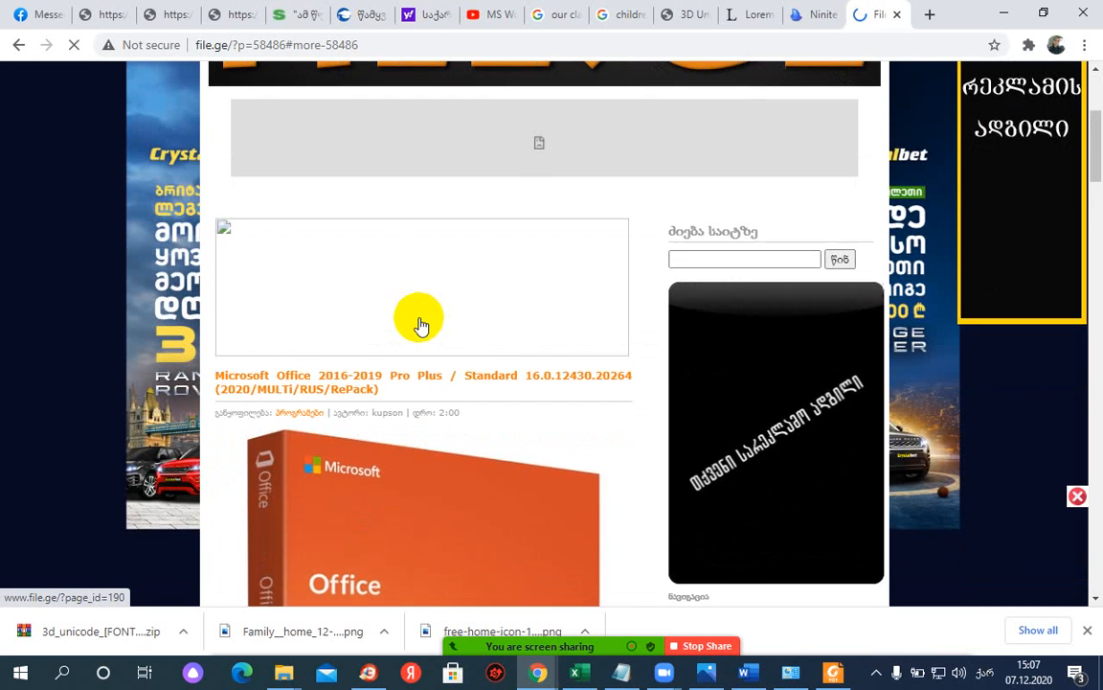
scroll(419, 323, down, 10)
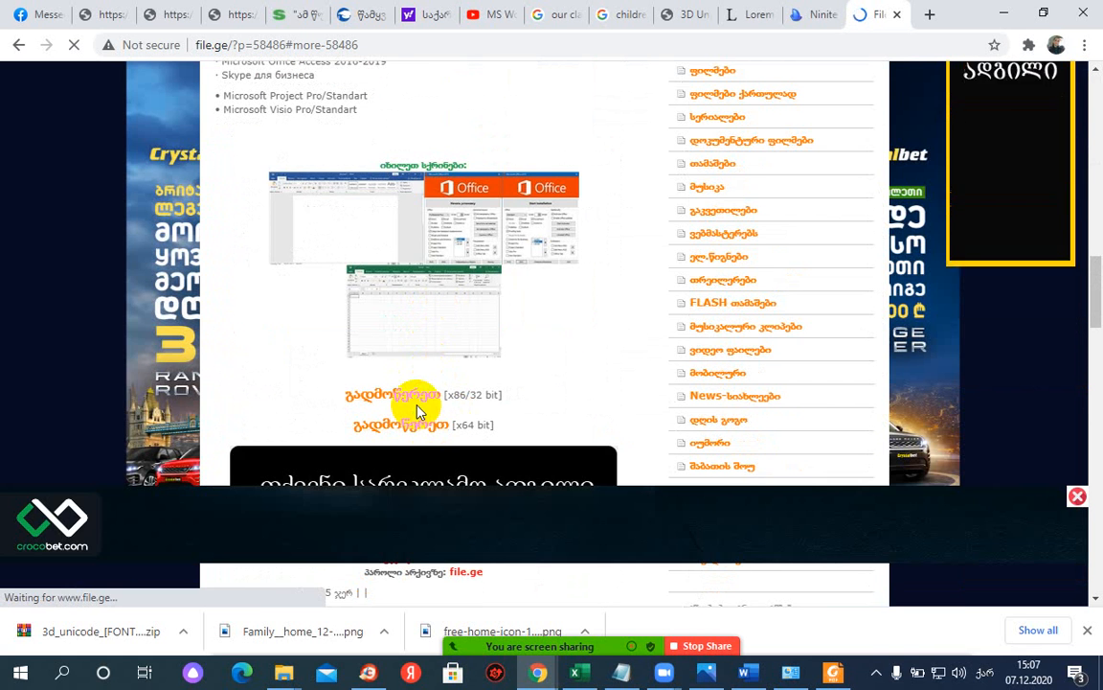
click(1077, 495)
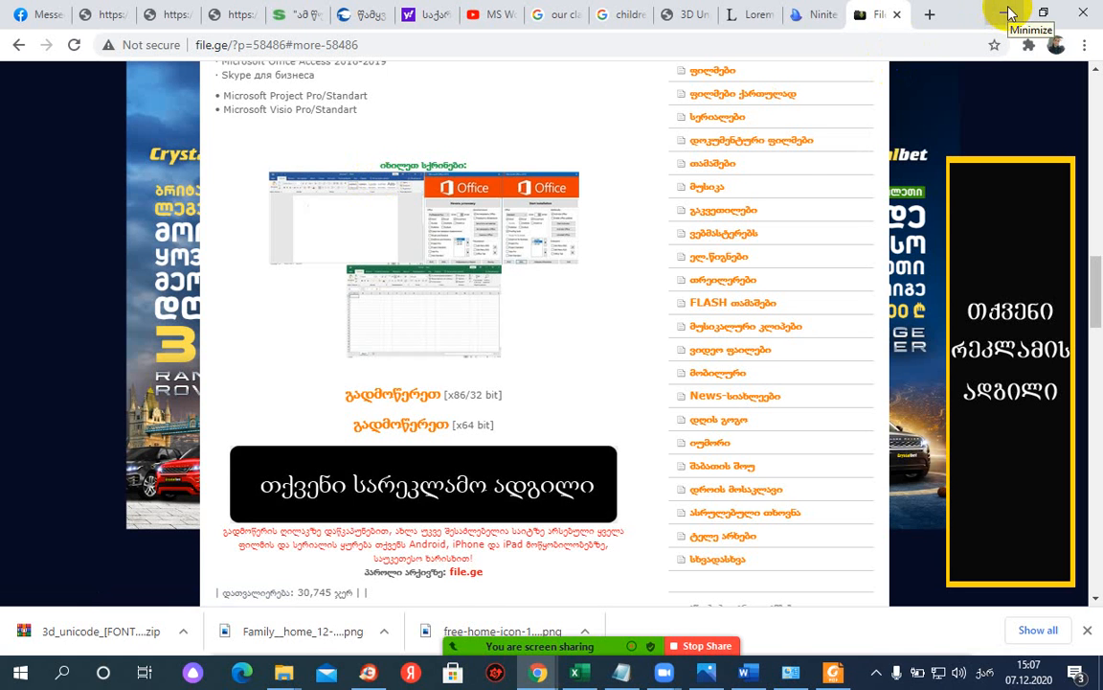
- Minimize Chrome and Word, then open This PC Properties to see the 64-bit system
click(1008, 13)
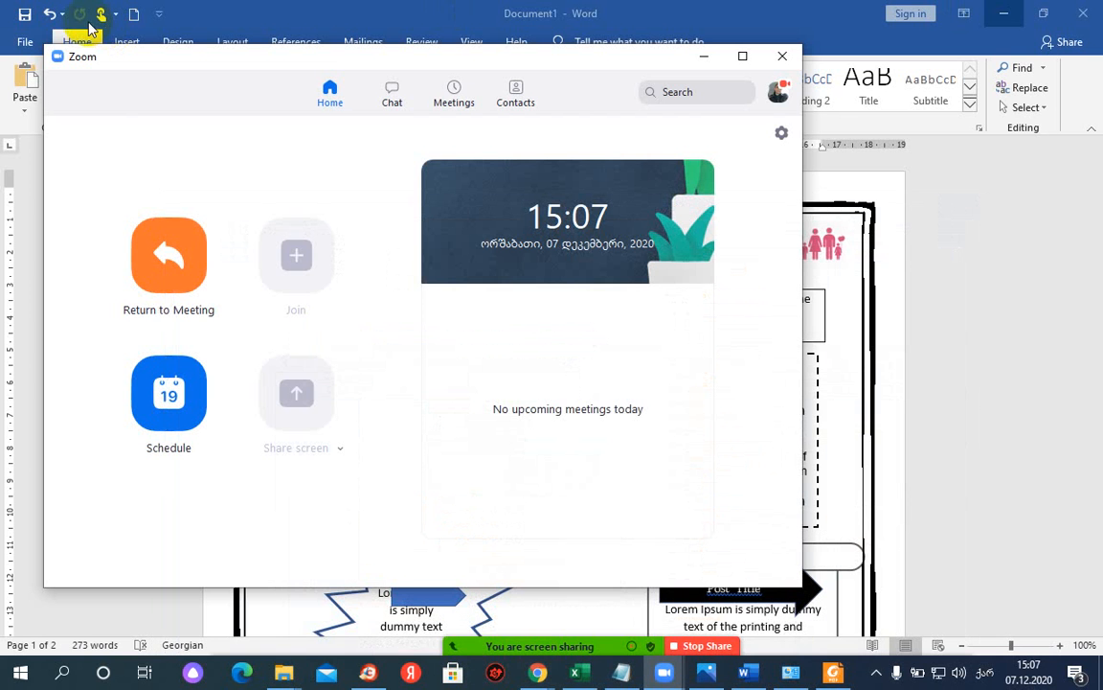
click(1003, 14)
click(992, 12)
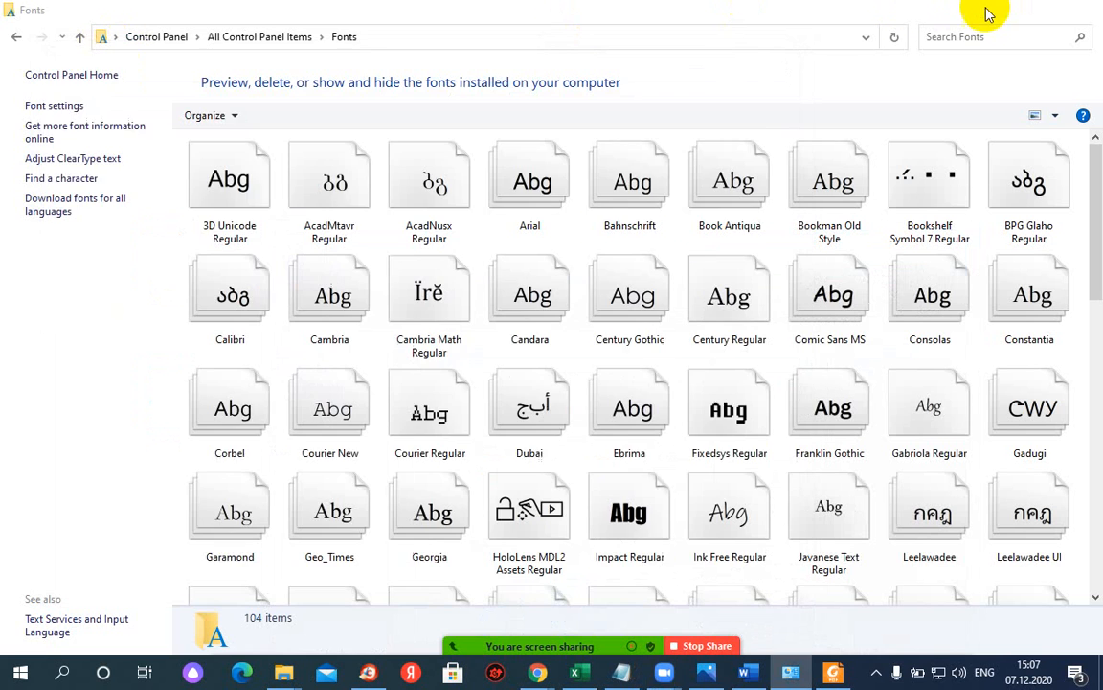
click(991, 13)
click(910, 14)
click(996, 14)
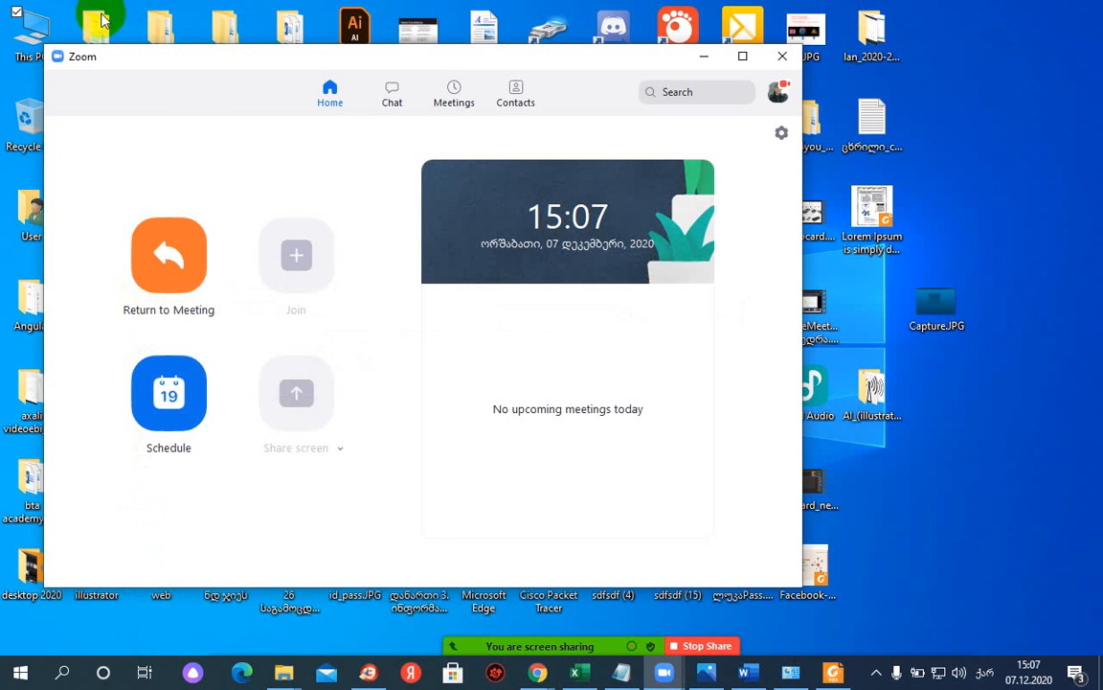
right_click(26, 33)
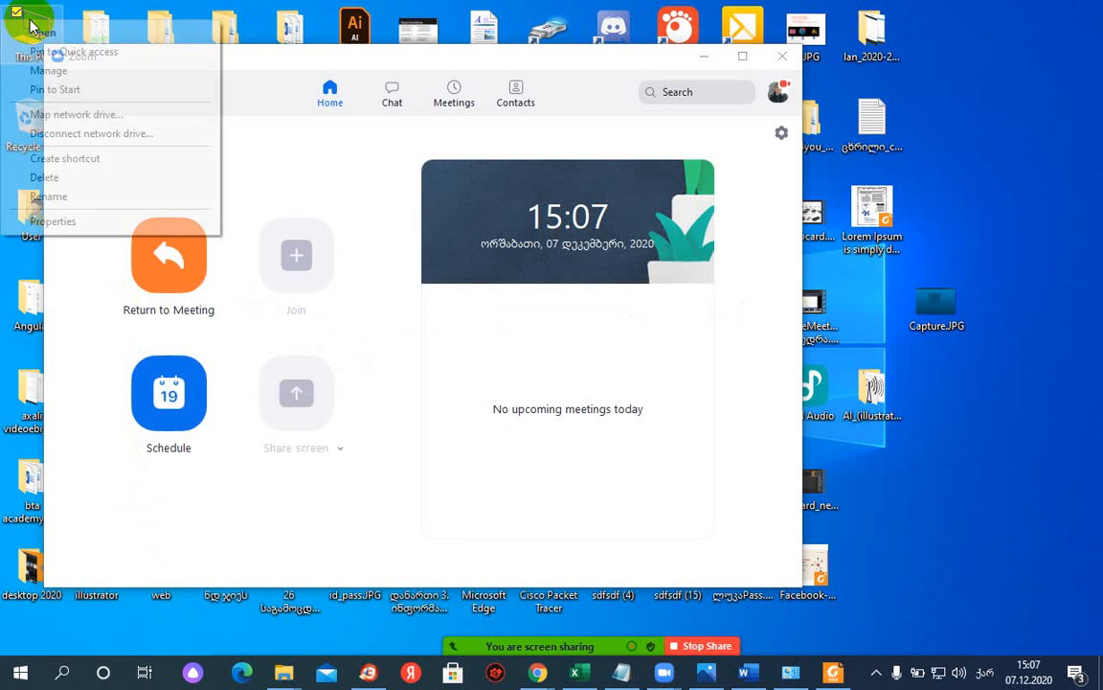
click(51, 228)
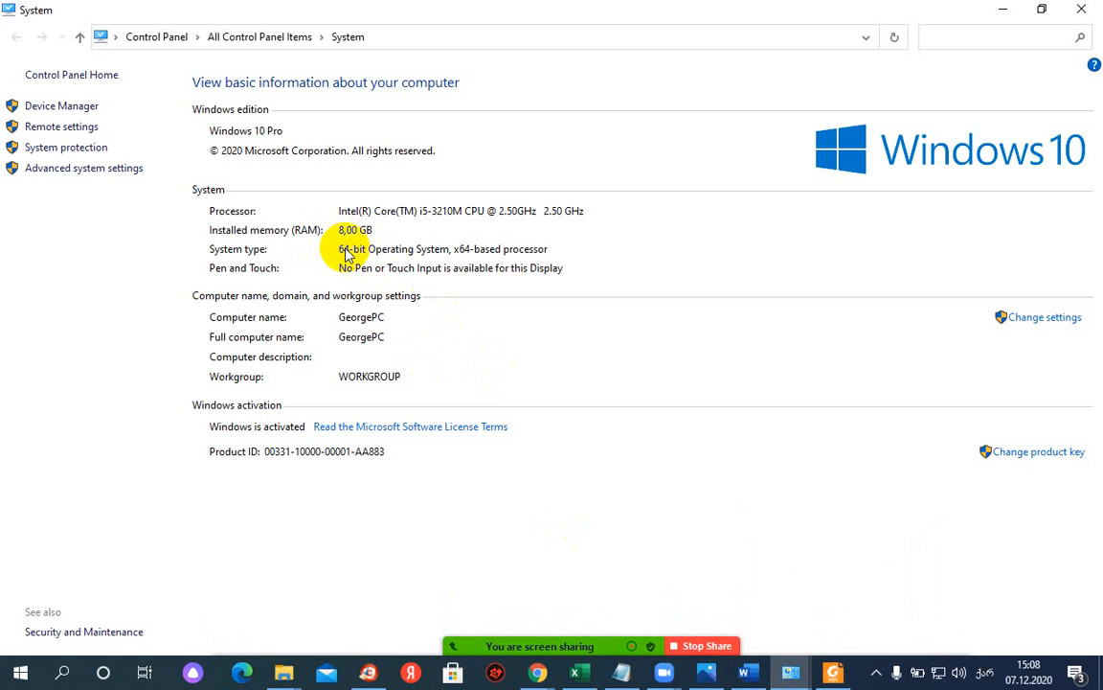
- Return to the File.ge Office 2016-2019 post in Chrome and scroll through the article
mouse_move(537, 671)
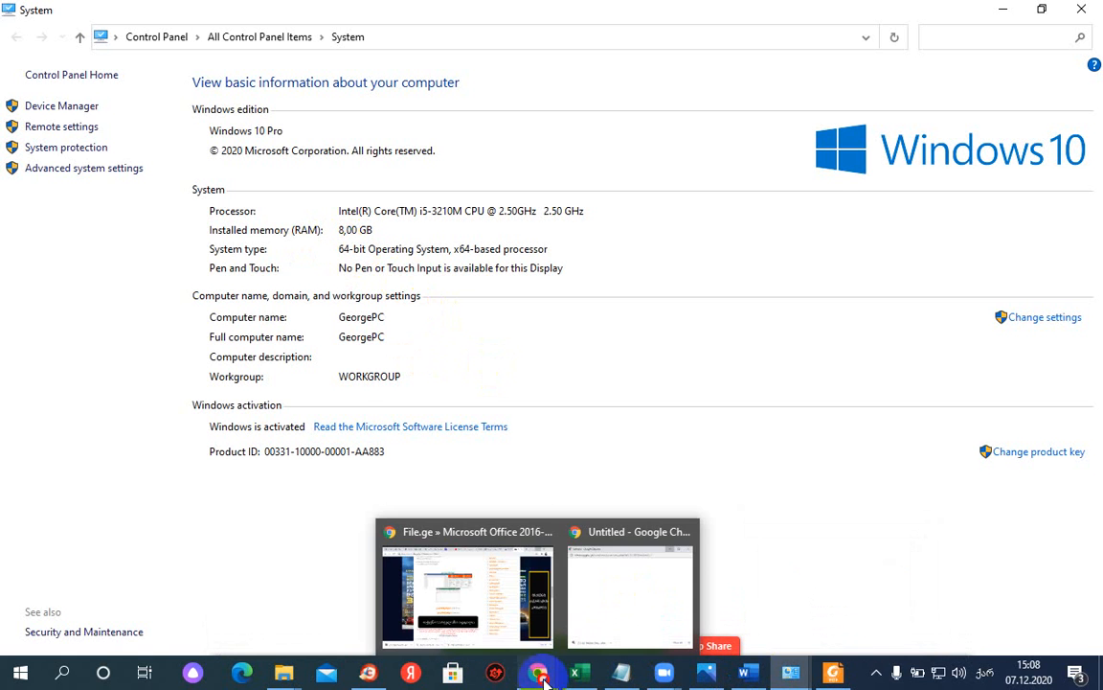
click(522, 639)
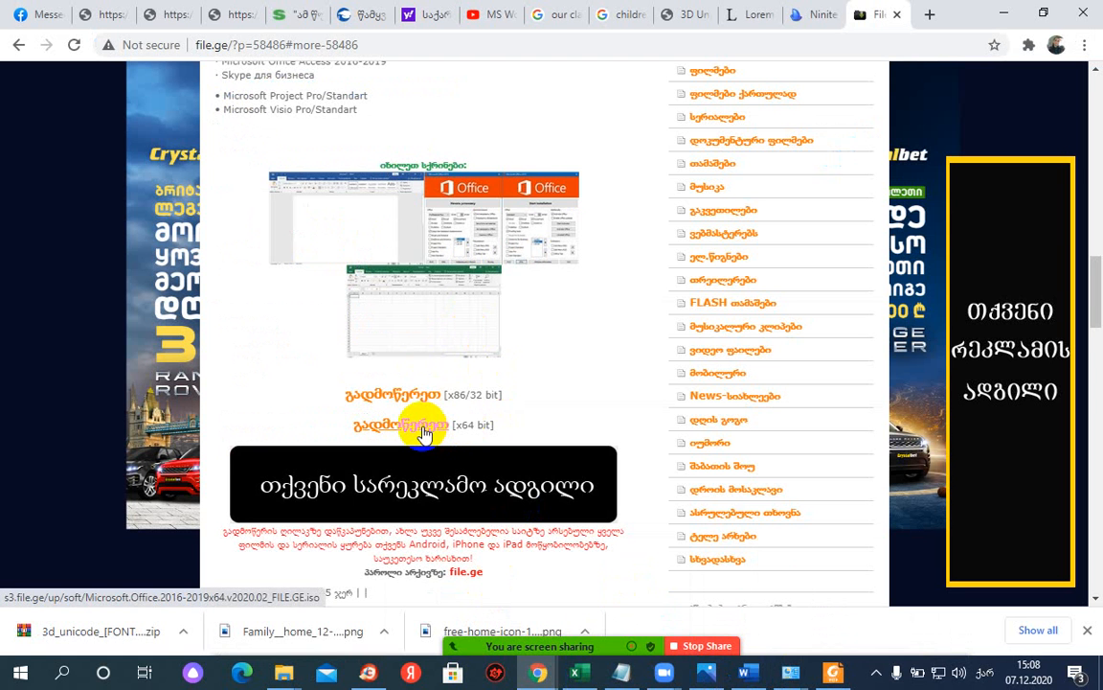
scroll(522, 261, up, 10)
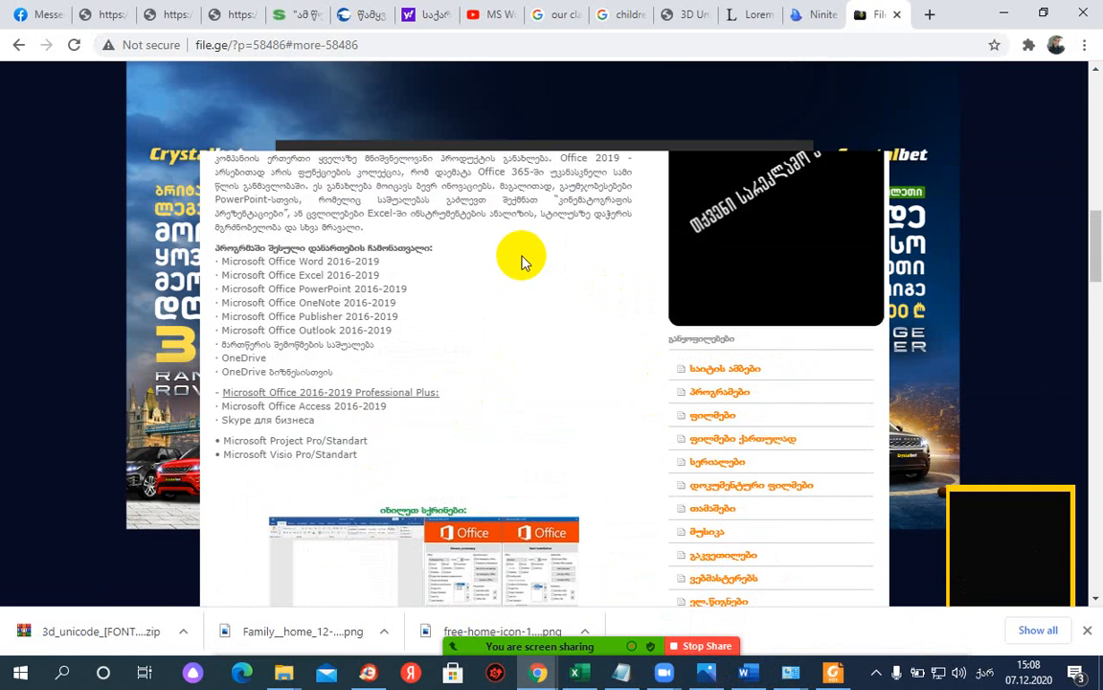
scroll(453, 345, down, 3)
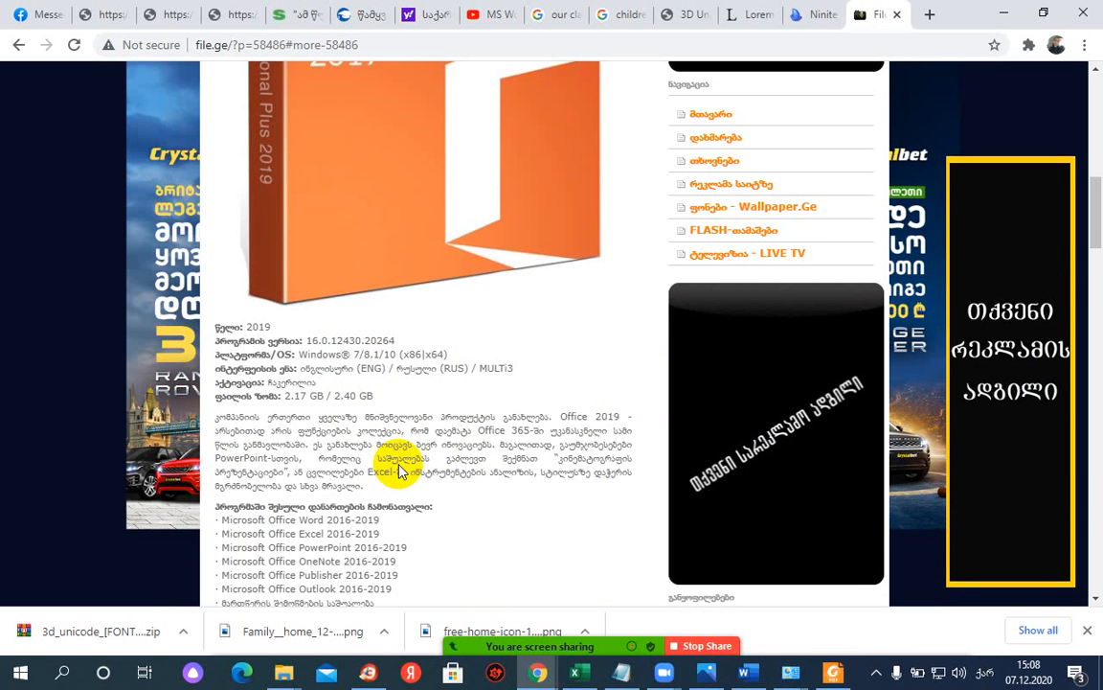
scroll(400, 471, down, 6)
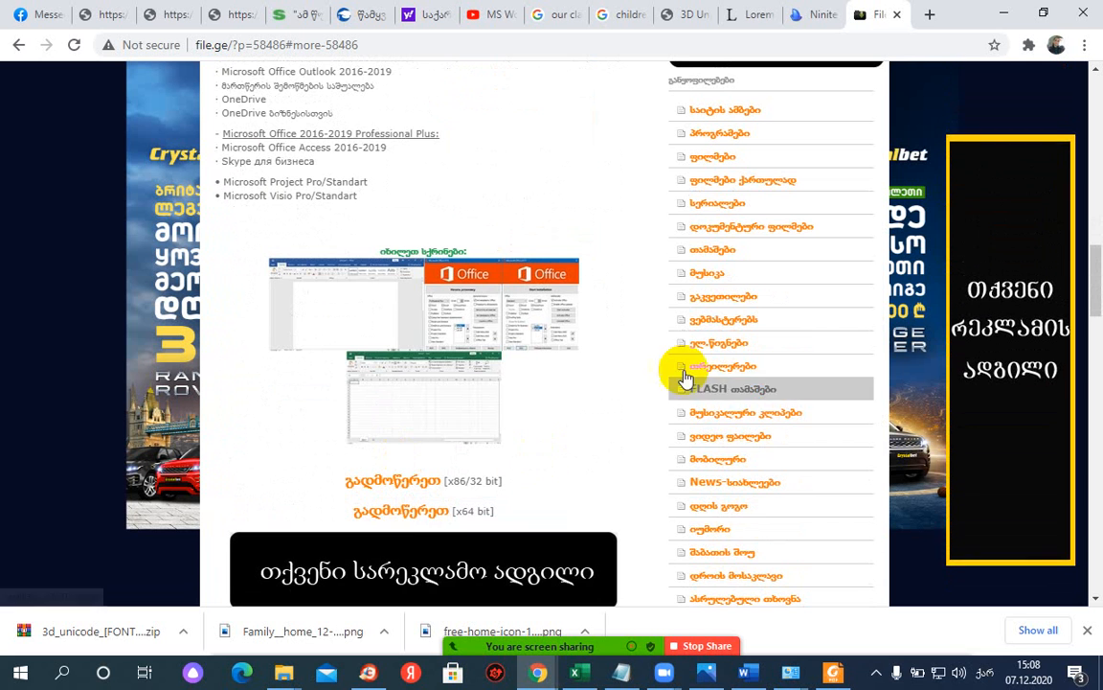
scroll(660, 402, down, 1)
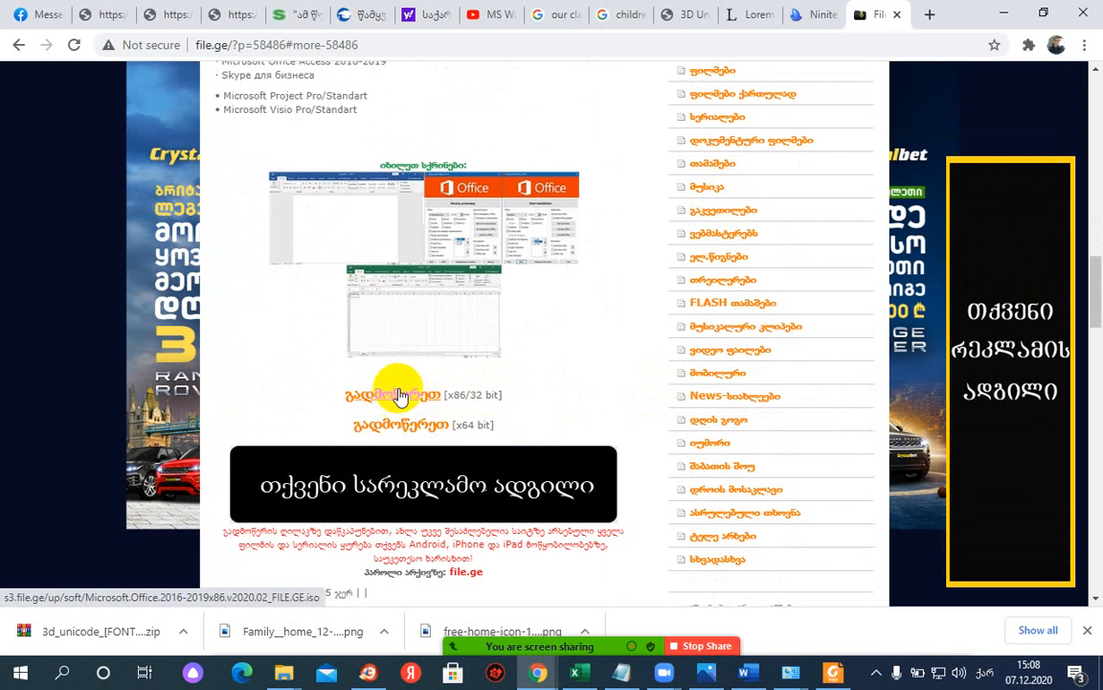
scroll(401, 395, up, 10)
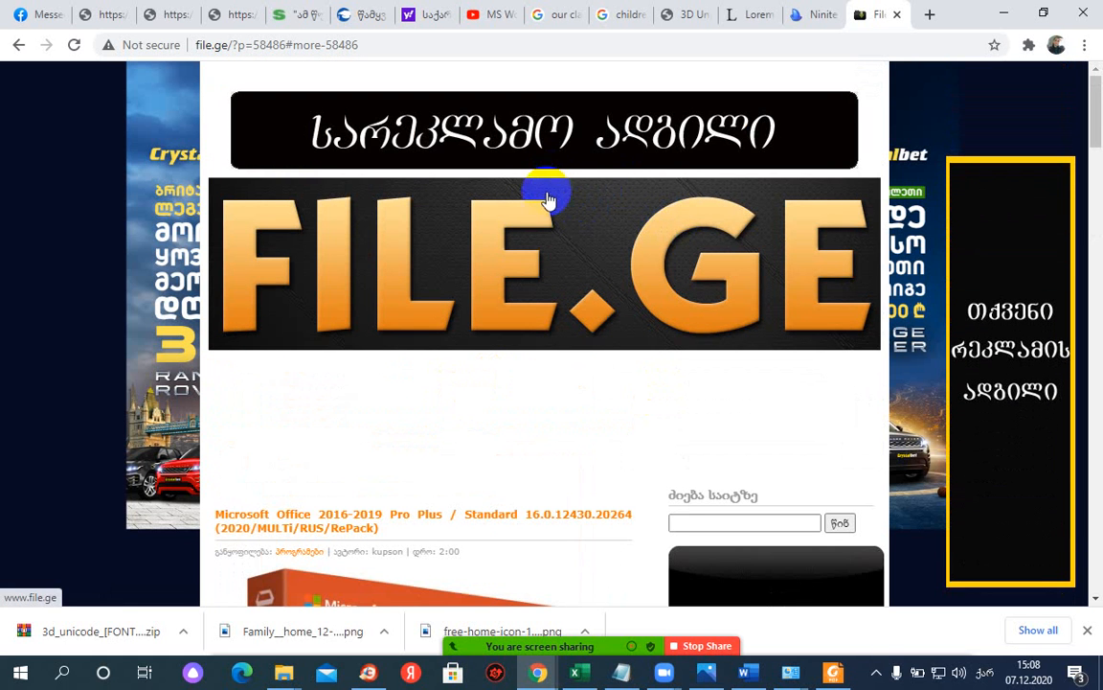
scroll(541, 512, down, 1)
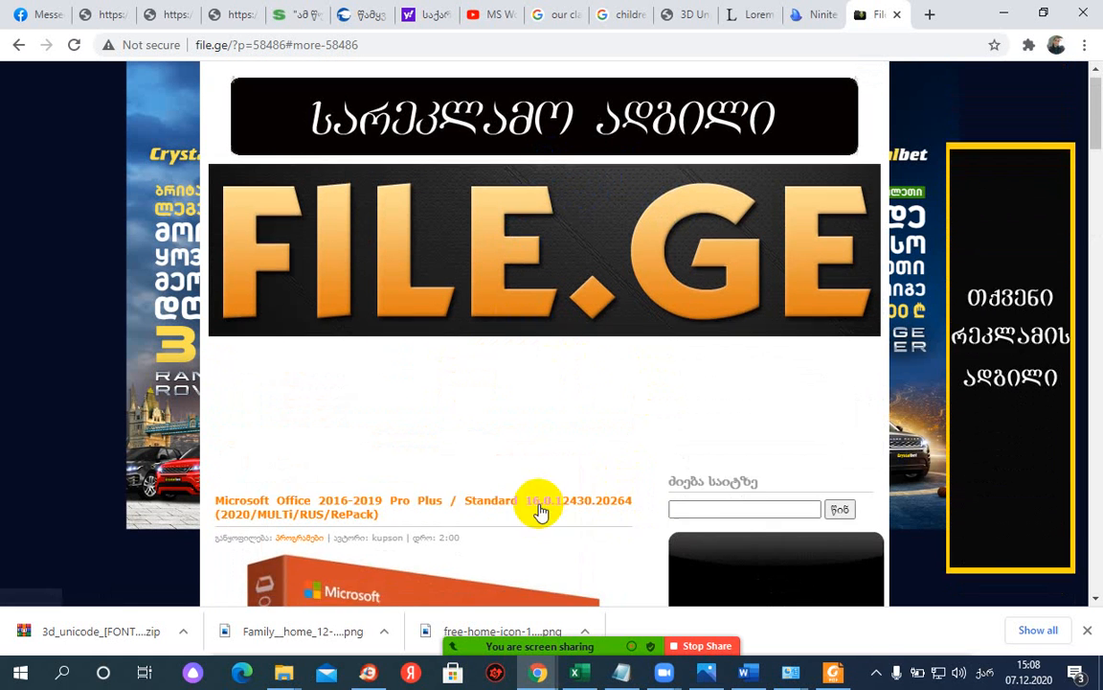
scroll(541, 513, down, 6)
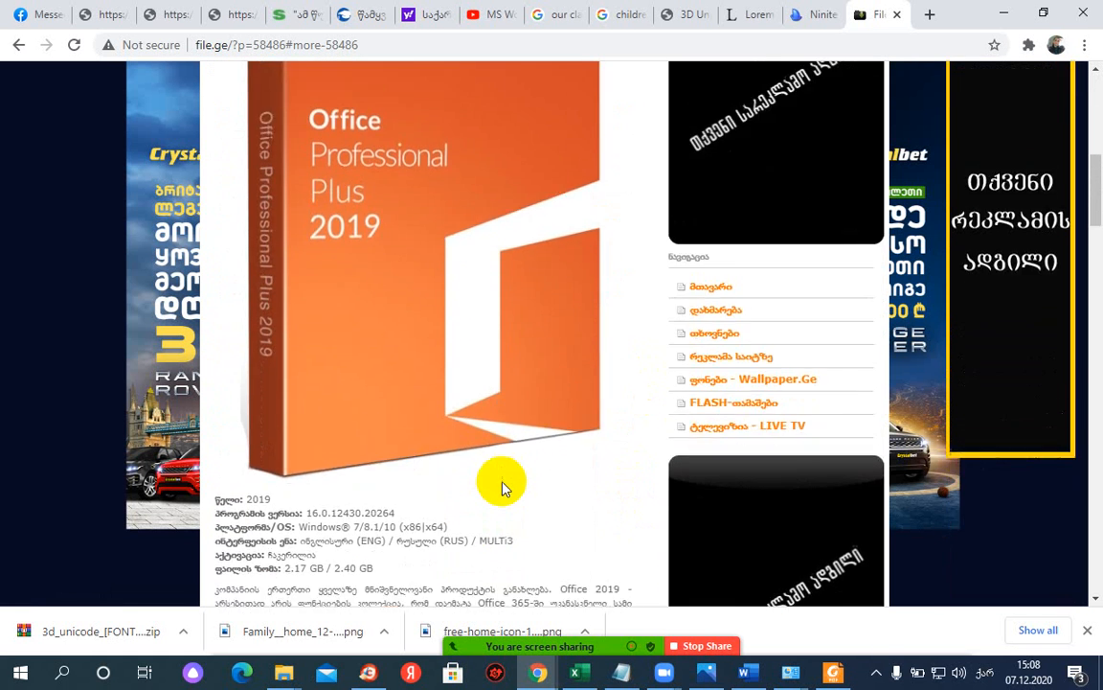
scroll(505, 489, down, 5)
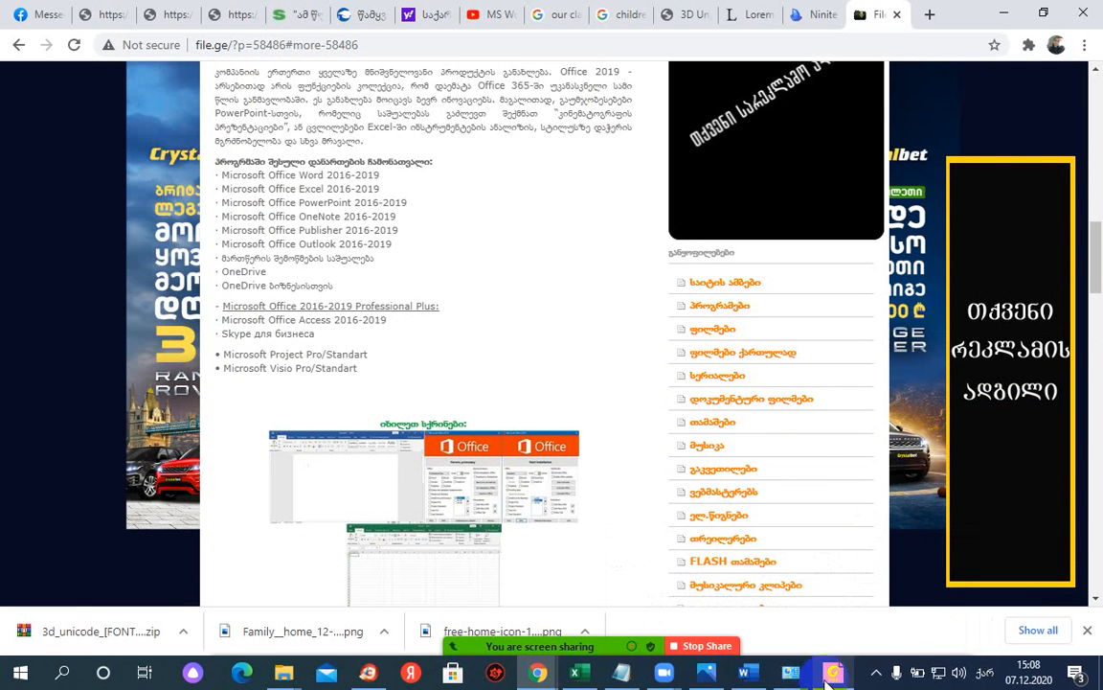
- Bring the Word Document1 newspaper flyer back to the front
click(738, 678)
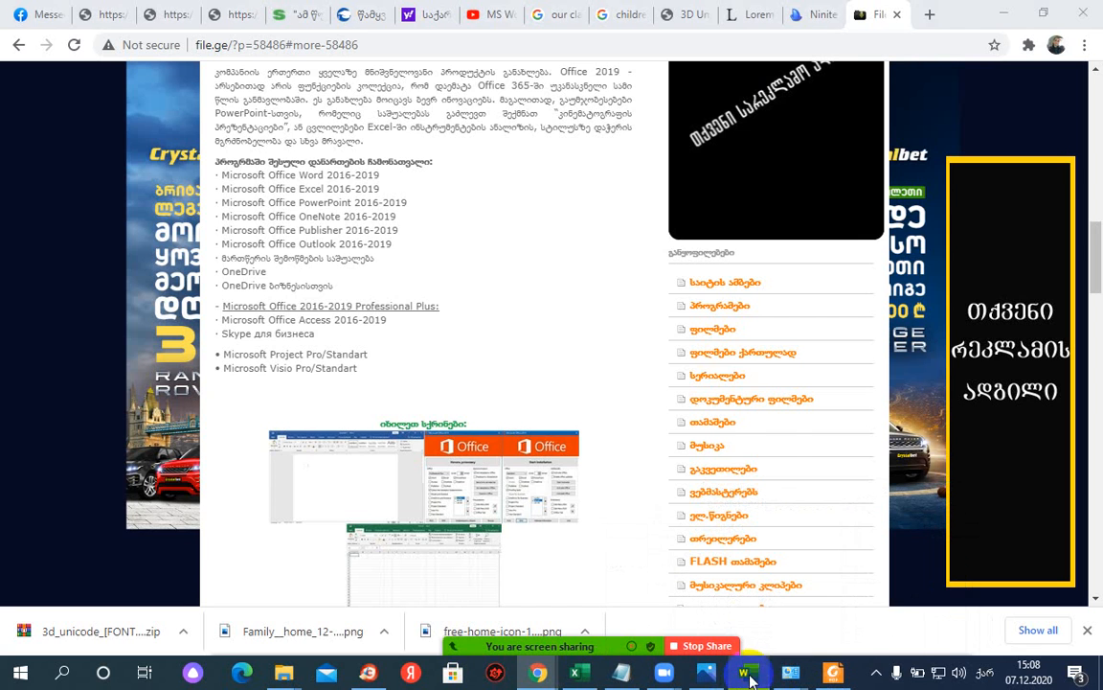
scroll(575, 431, down, 3)
scroll(545, 436, down, 2)
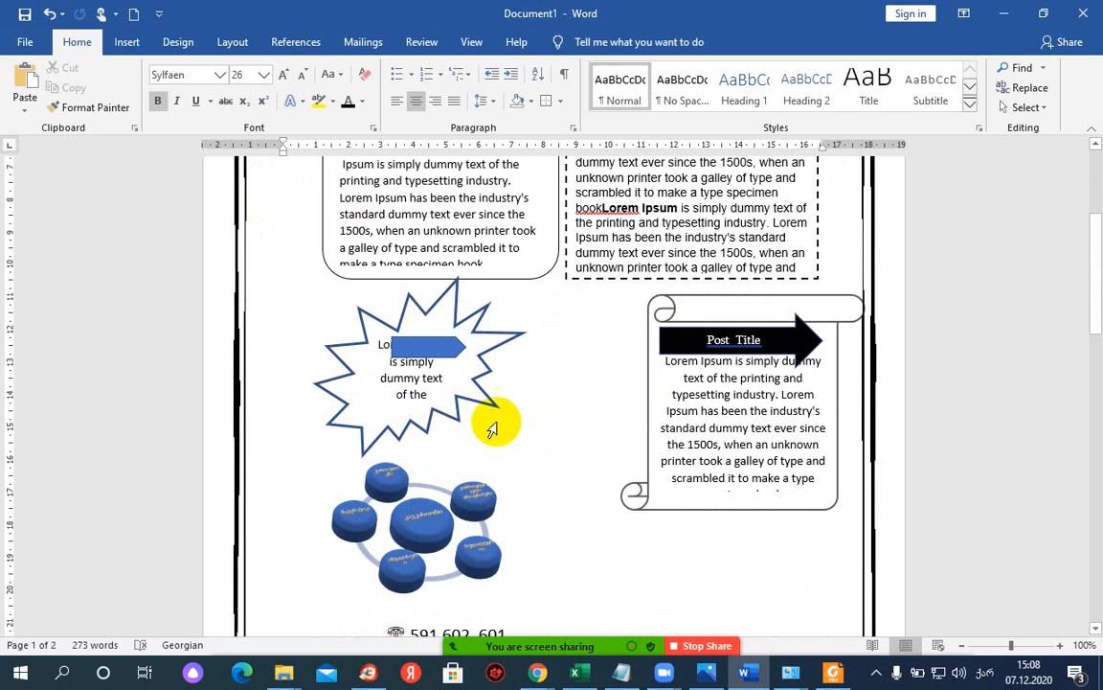